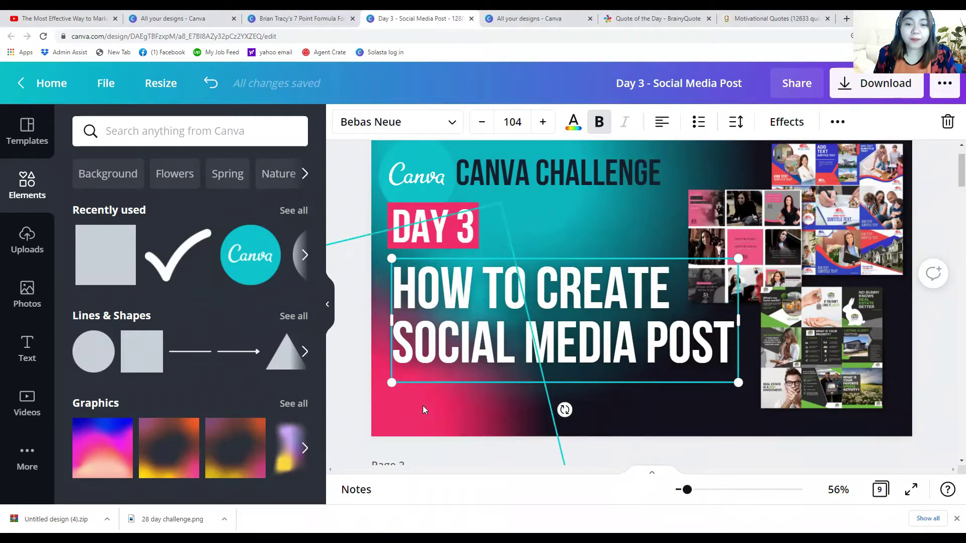
Review page 2 on why social media post images are important and page 3 on the challenge for busy entrepreneurs.
scroll(560, 353, down, 5)
click(560, 353)
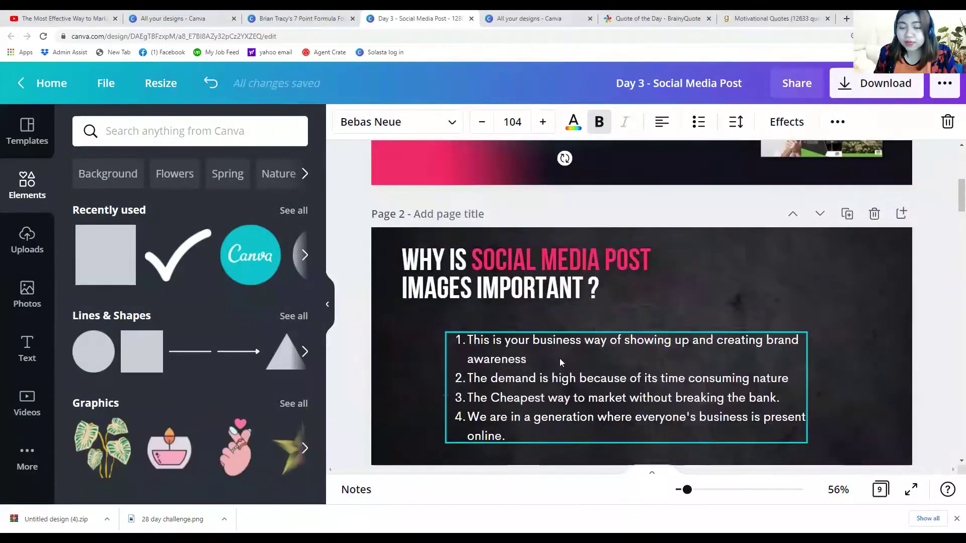
scroll(559, 358, down, 1)
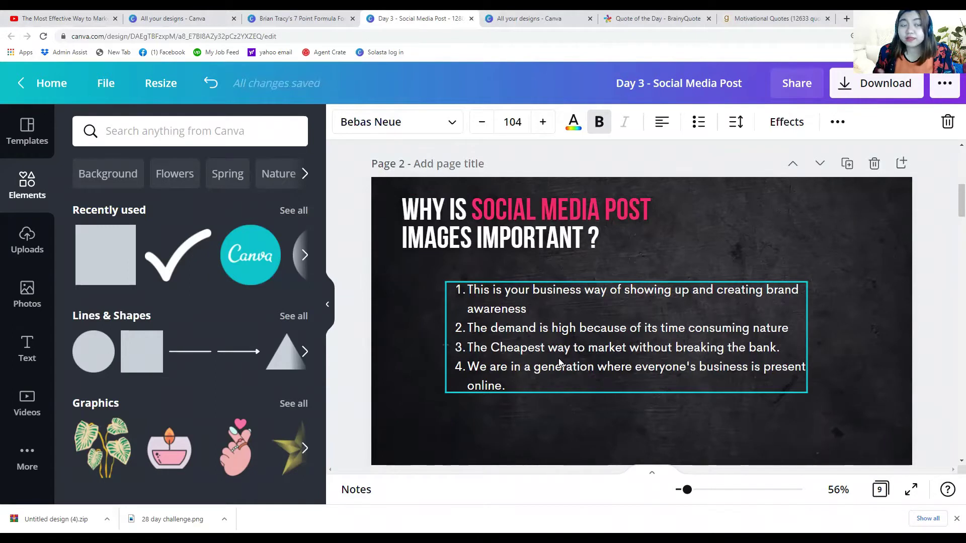
click(514, 351)
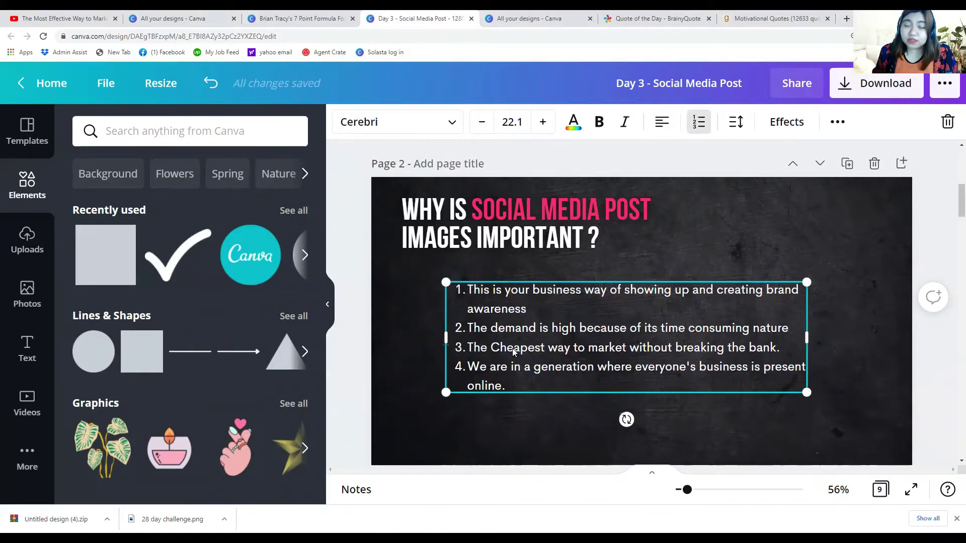
scroll(513, 351, down, 6)
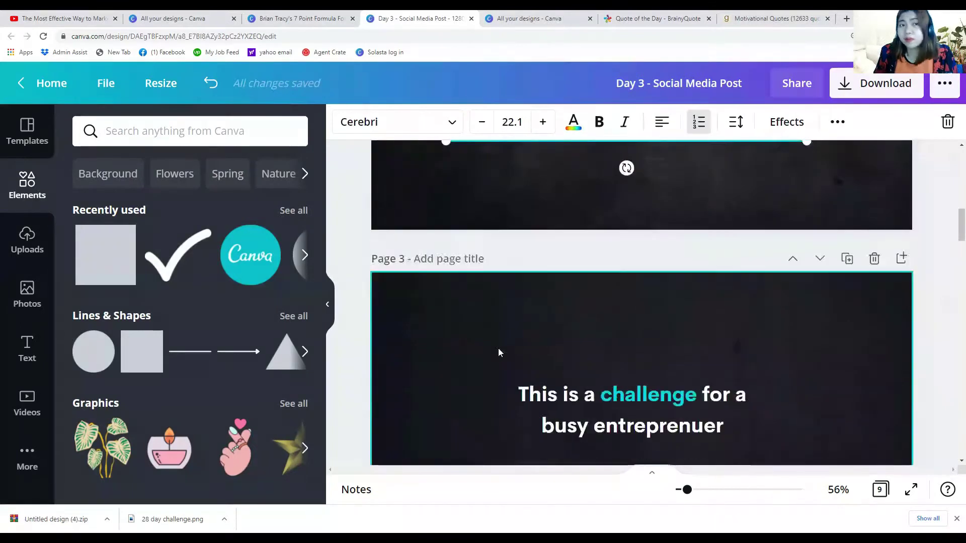
click(541, 351)
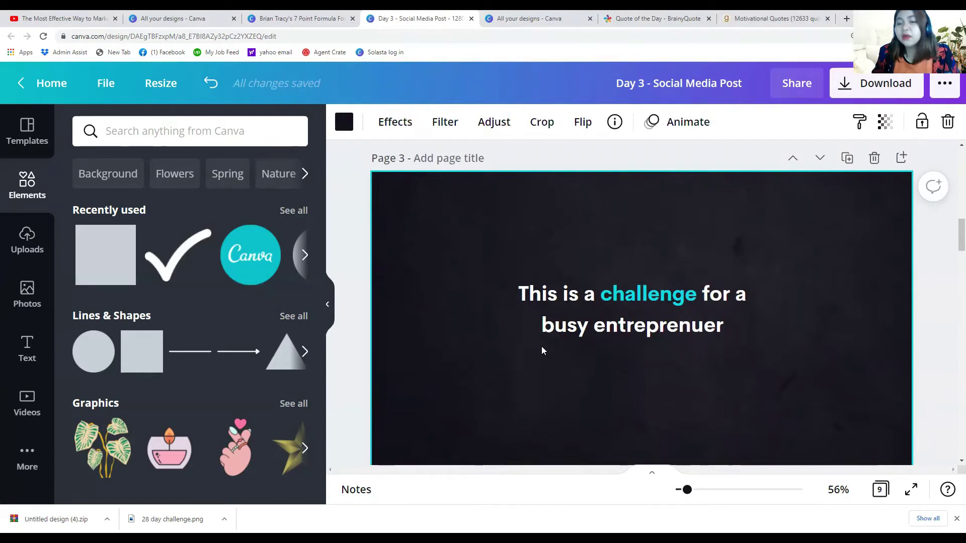
click(563, 346)
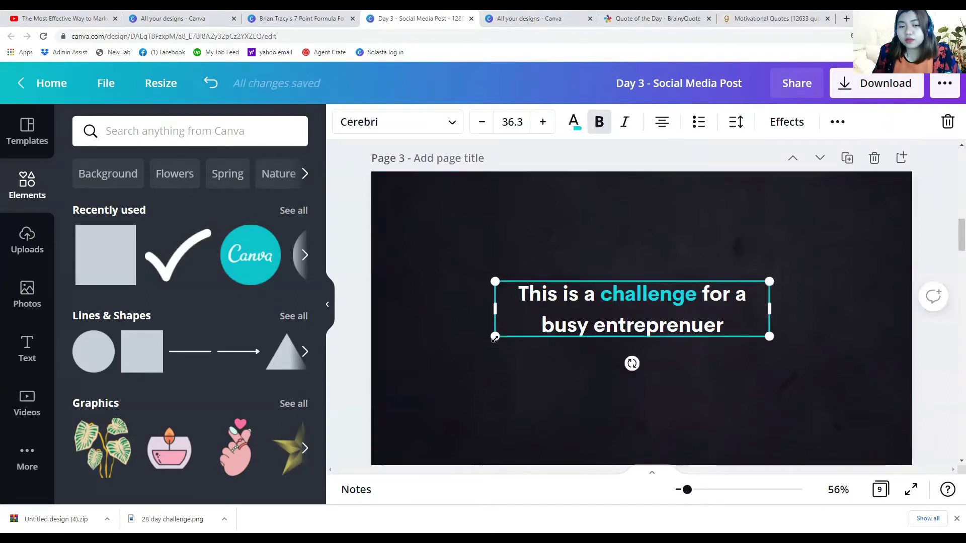
click(519, 374)
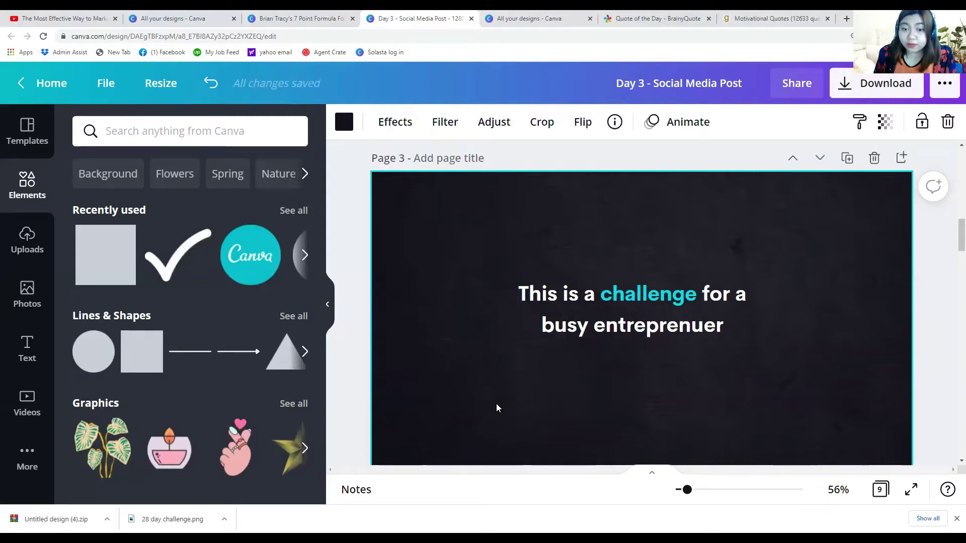
Review pages 4 to 6 of the presentation and continue to the quotes page on page 7.
scroll(497, 407, down, 5)
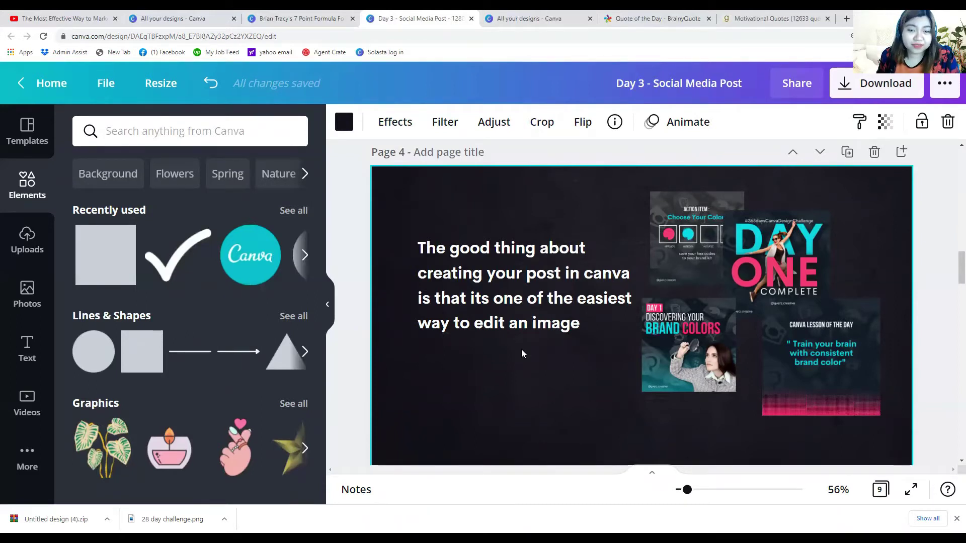
click(539, 327)
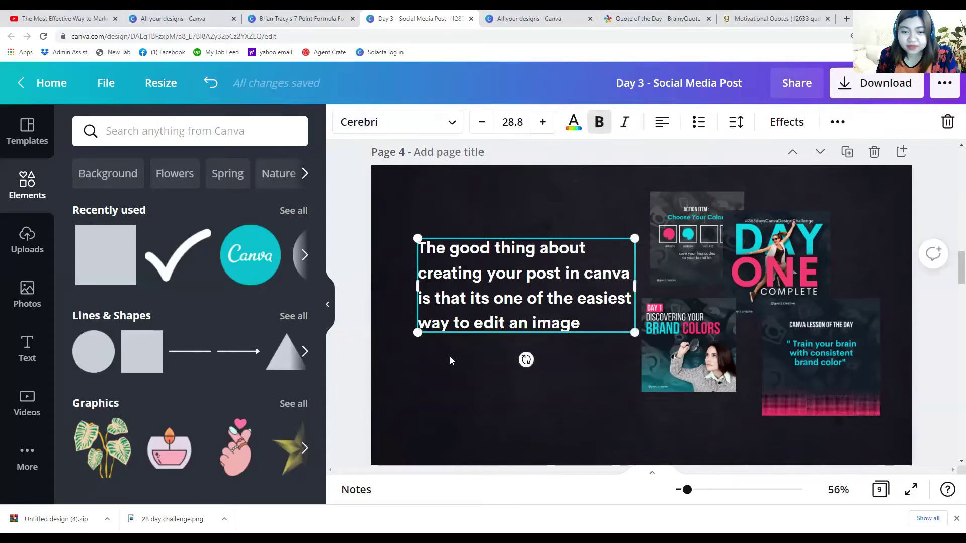
click(473, 394)
click(479, 310)
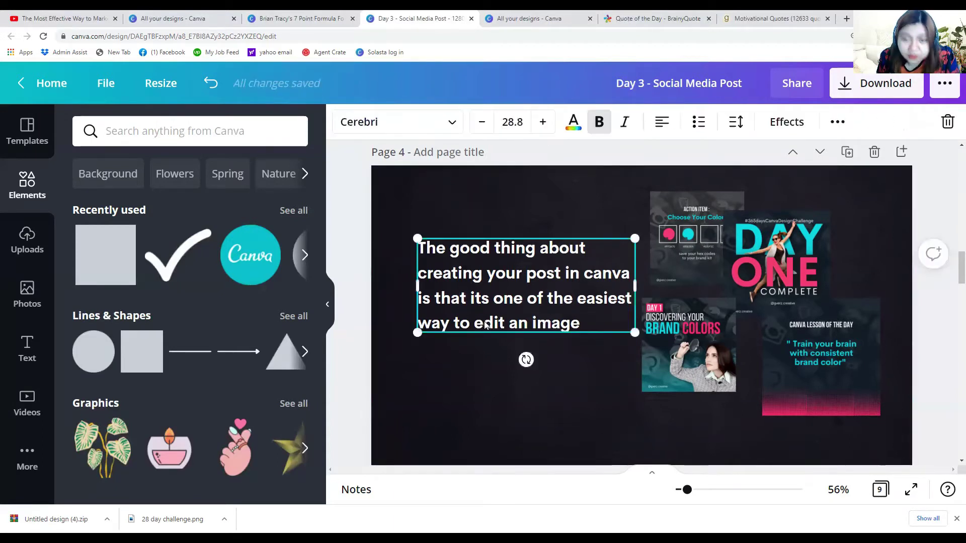
scroll(603, 282, down, 3)
scroll(671, 381, up, 3)
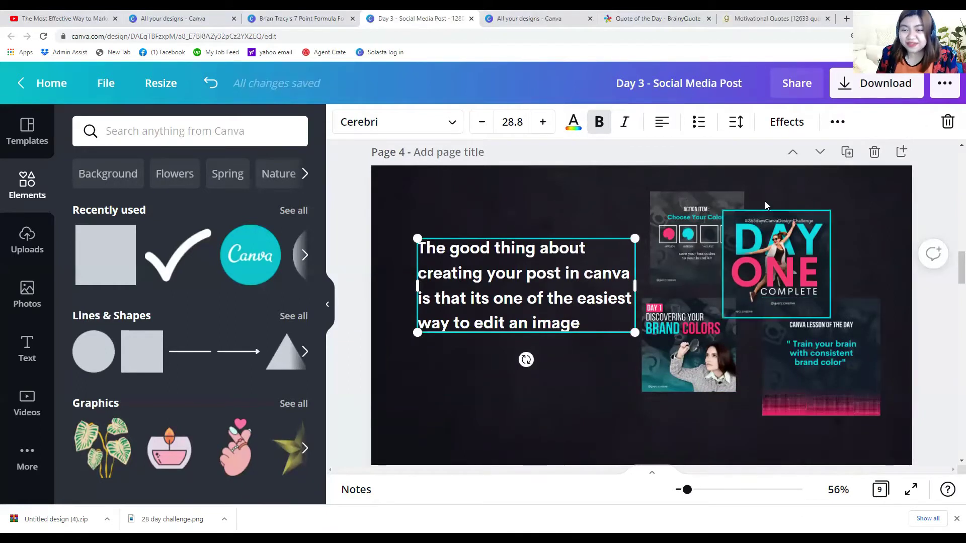
click(728, 244)
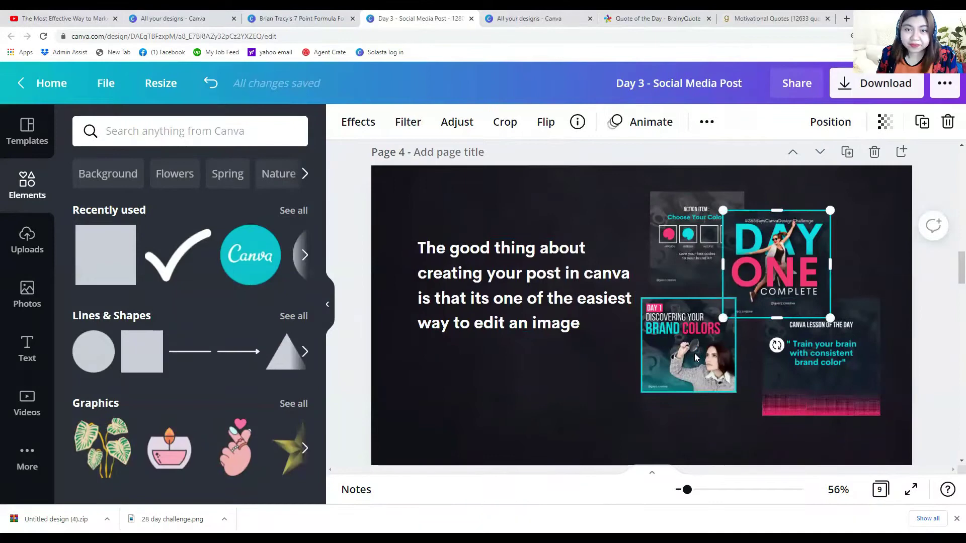
scroll(694, 353, down, 5)
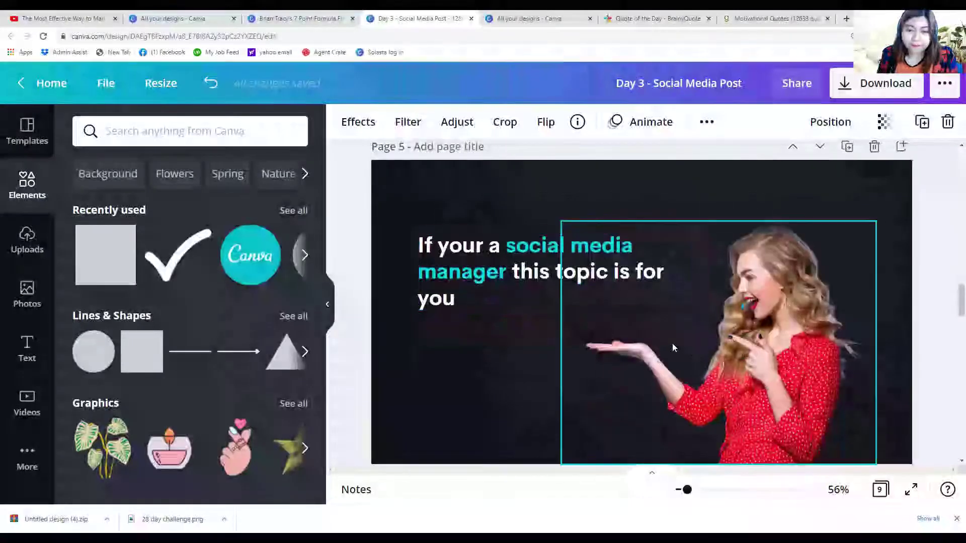
click(510, 349)
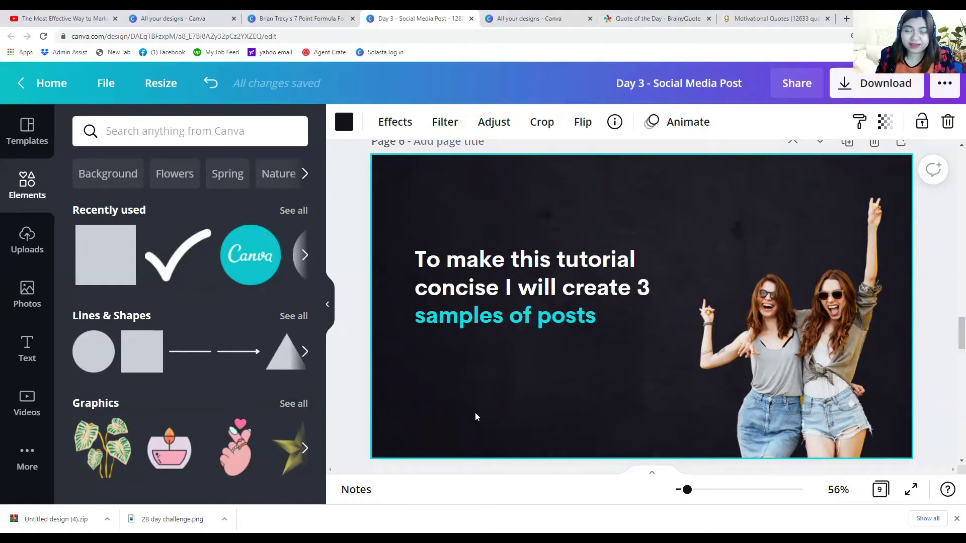
scroll(476, 416, down, 5)
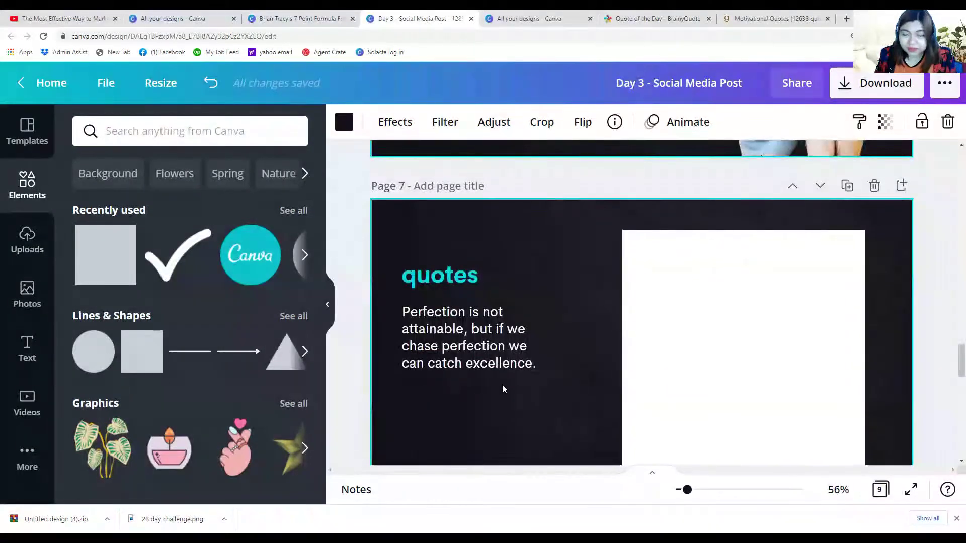
scroll(502, 386, down, 1)
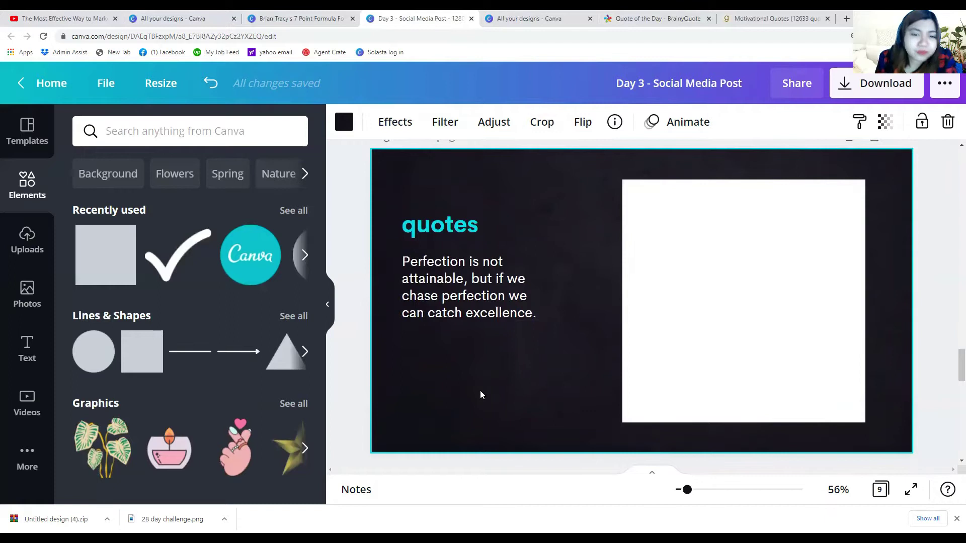
Examine the quotes heading, the quote text and the blank white square on page 7.
click(488, 317)
click(423, 384)
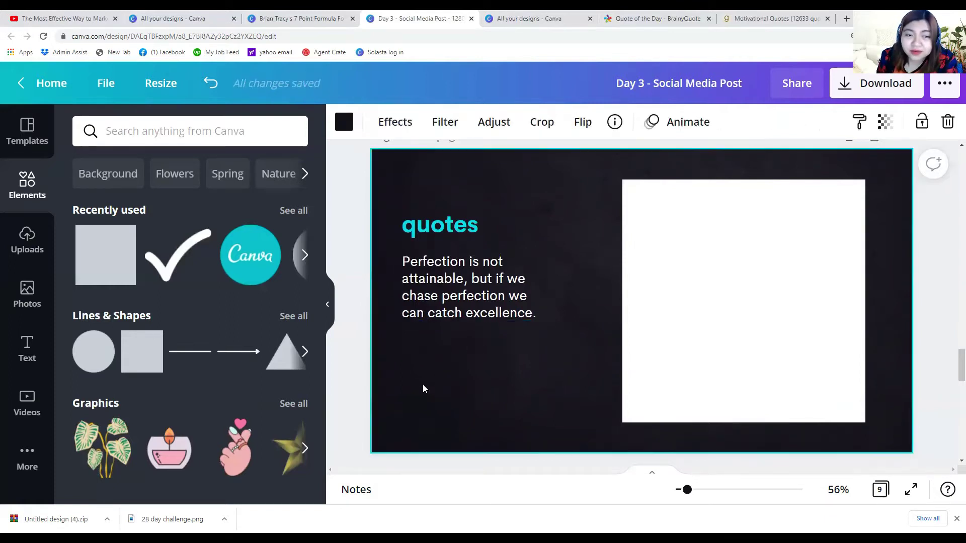
click(459, 297)
click(448, 232)
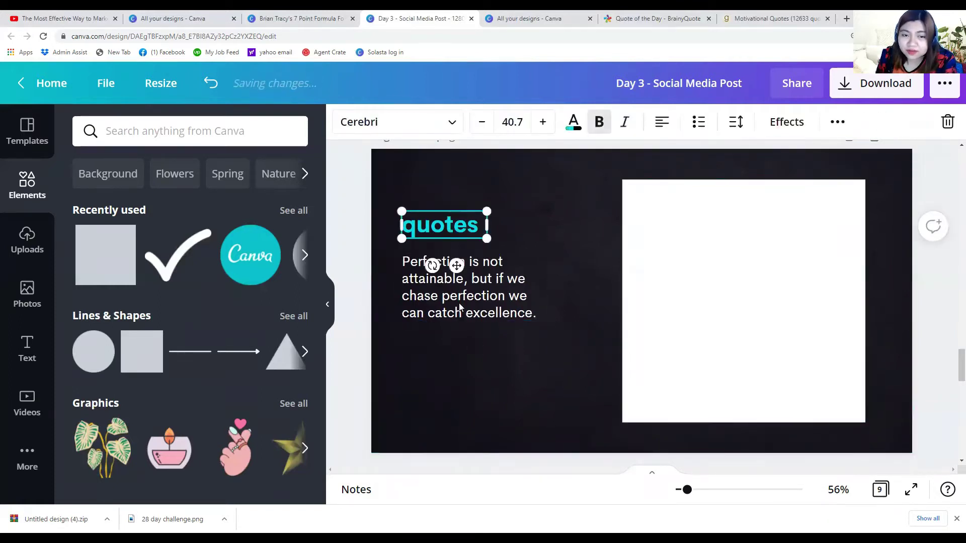
click(444, 382)
click(719, 302)
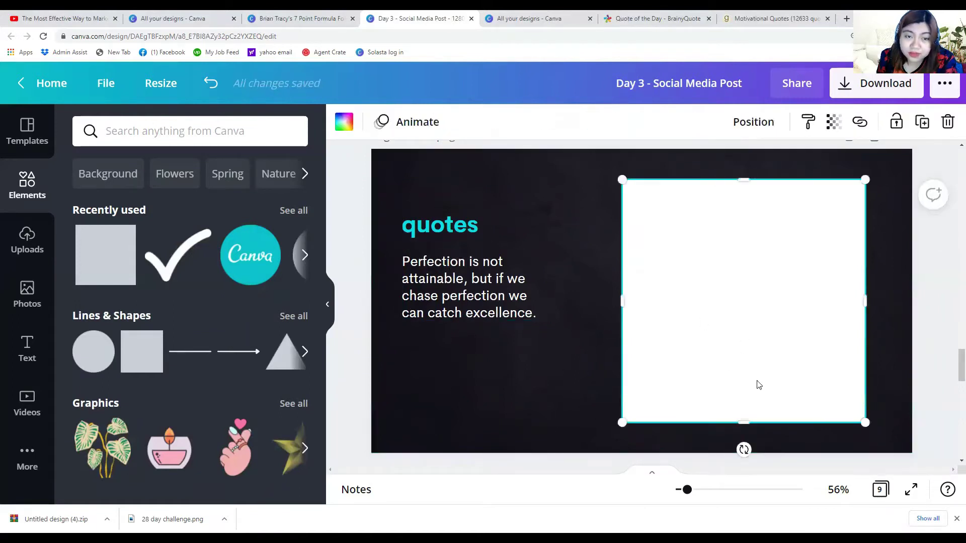
click(460, 305)
click(579, 375)
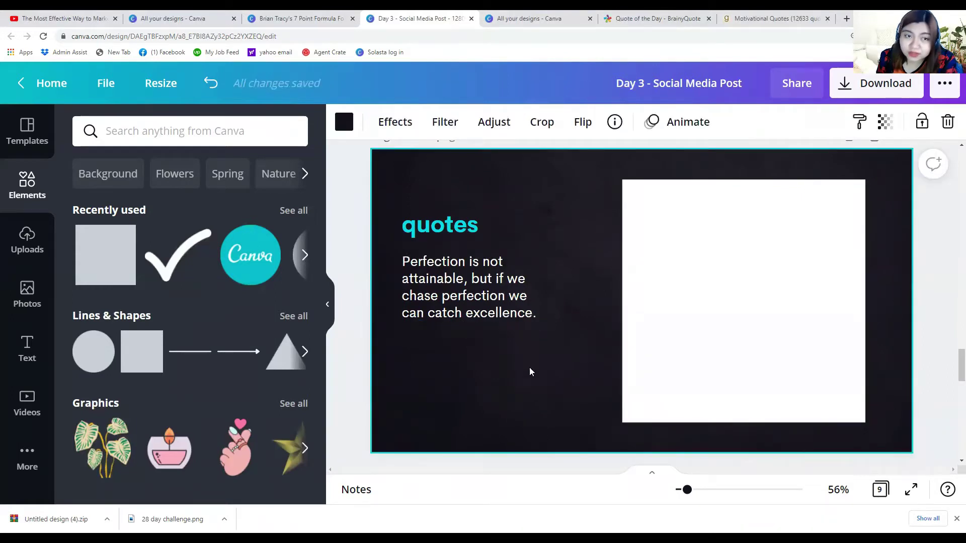
click(443, 314)
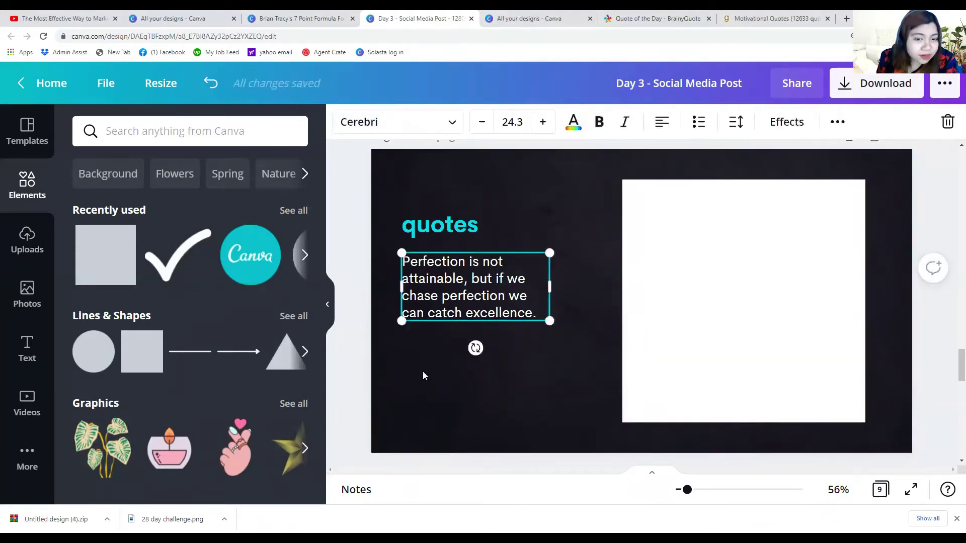
click(422, 358)
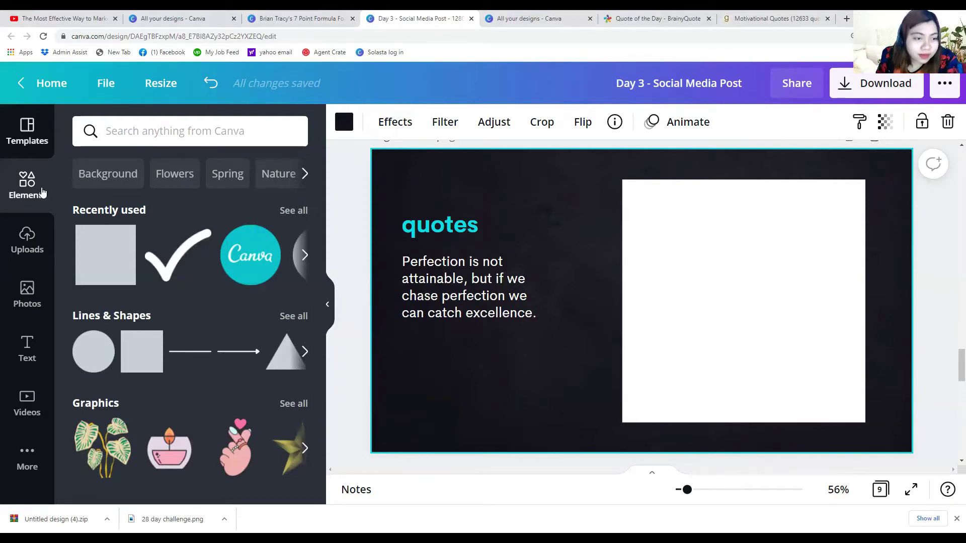
Search the stock photos for "creativity" and add the free photo of a face covered by a paint-smeared hand to page 7.
scroll(151, 339, down, 3)
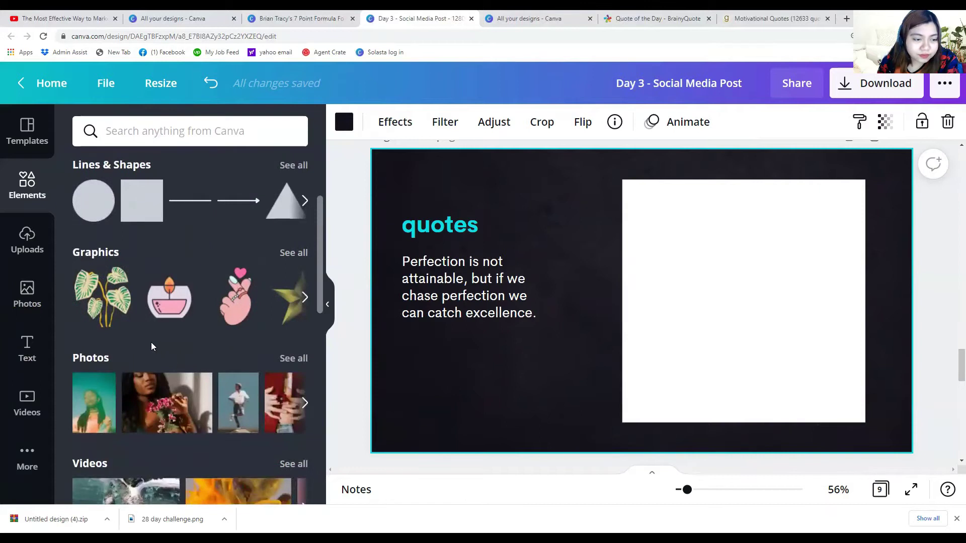
scroll(161, 246, down, 3)
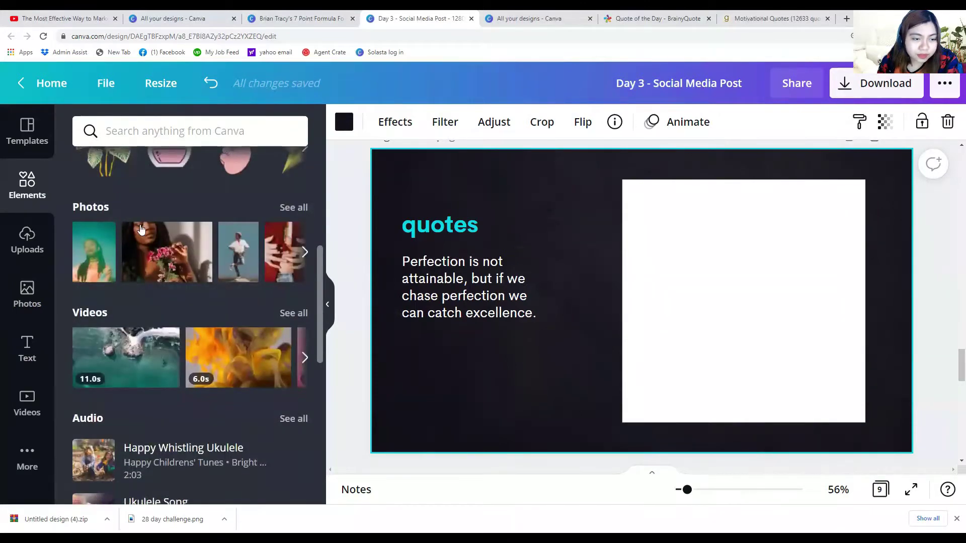
click(146, 130)
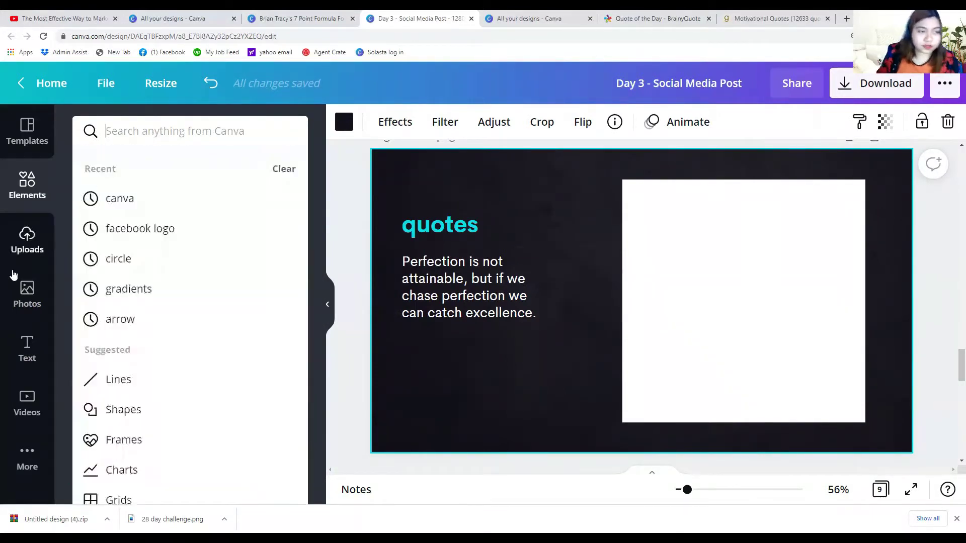
click(23, 305)
click(157, 132)
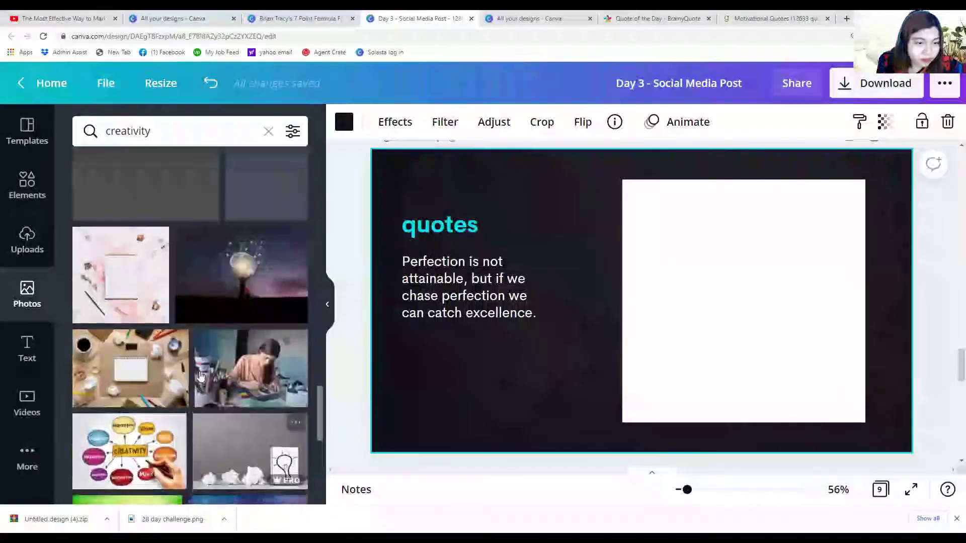
scroll(199, 371, up, 5)
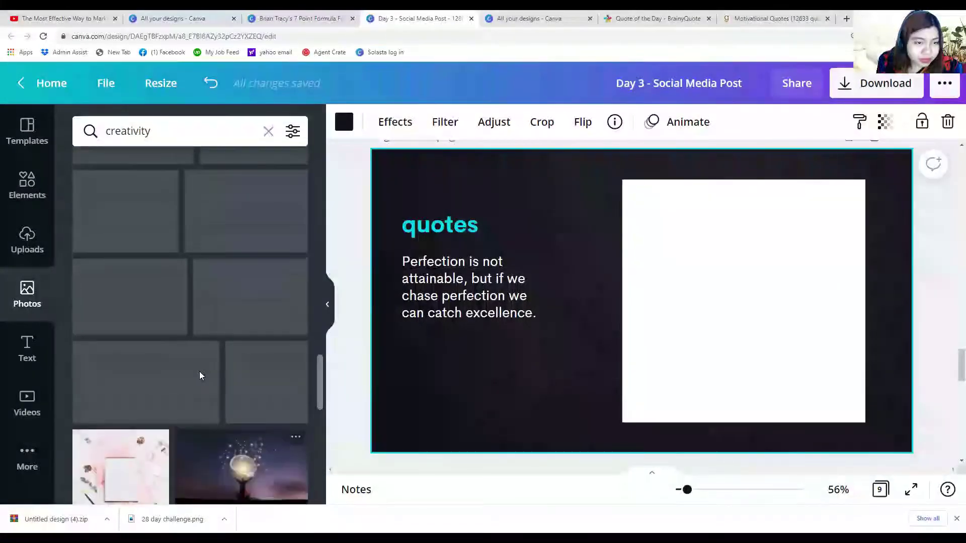
scroll(200, 371, up, 5)
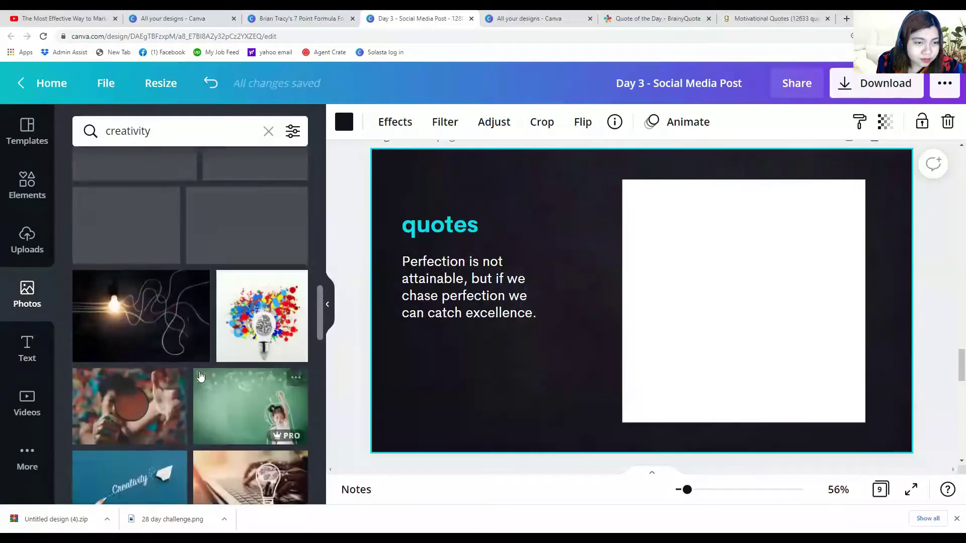
scroll(199, 371, up, 3)
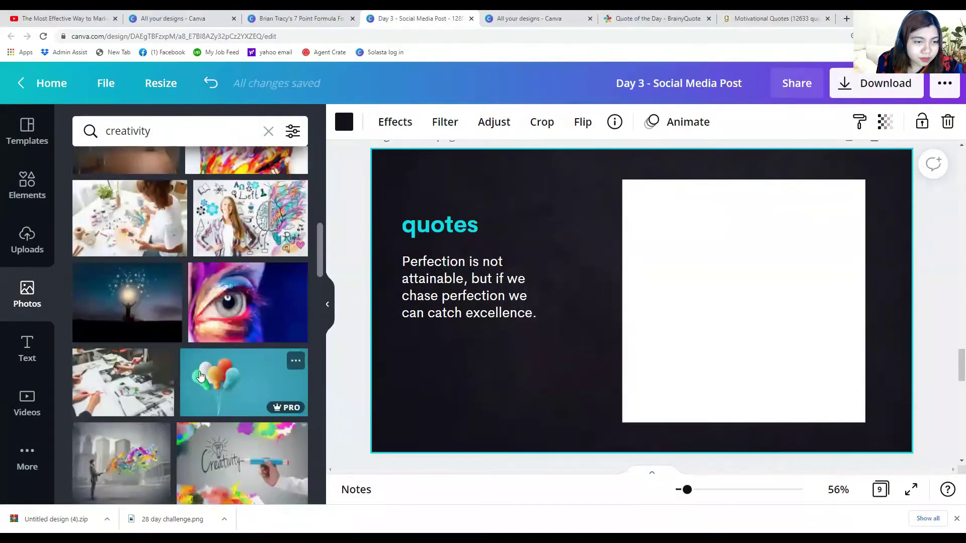
scroll(200, 376, down, 5)
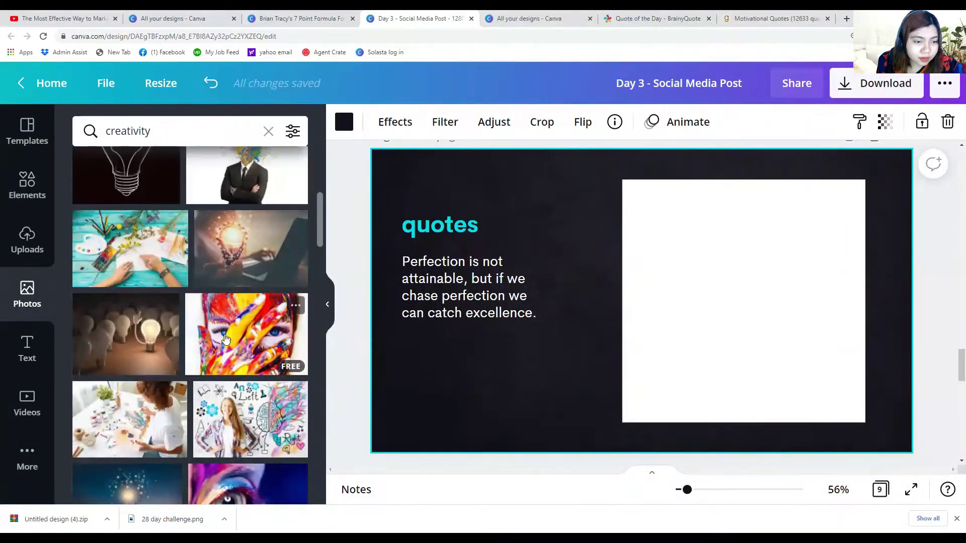
click(226, 340)
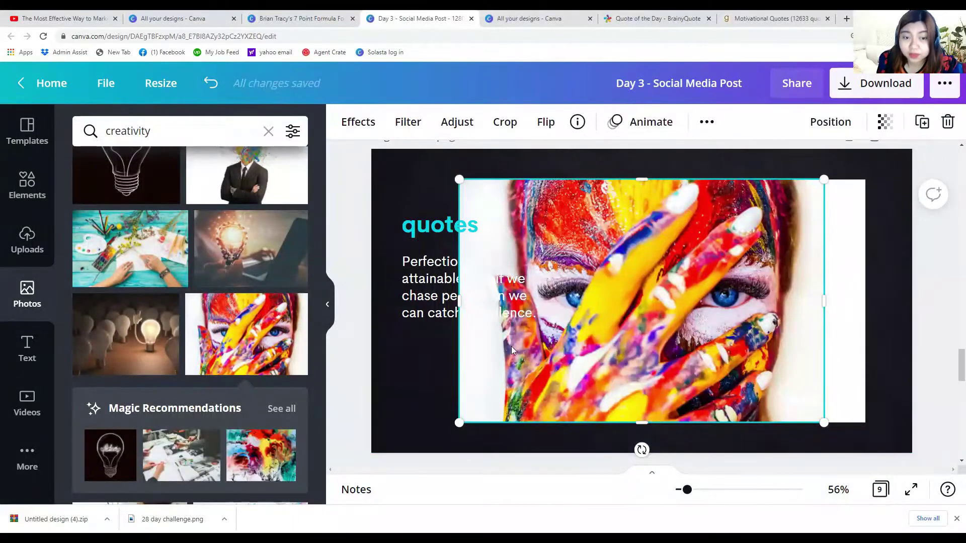
Resize, move and crop the painted-face photo so it exactly covers the white square on page 7.
drag(545, 234, 582, 263)
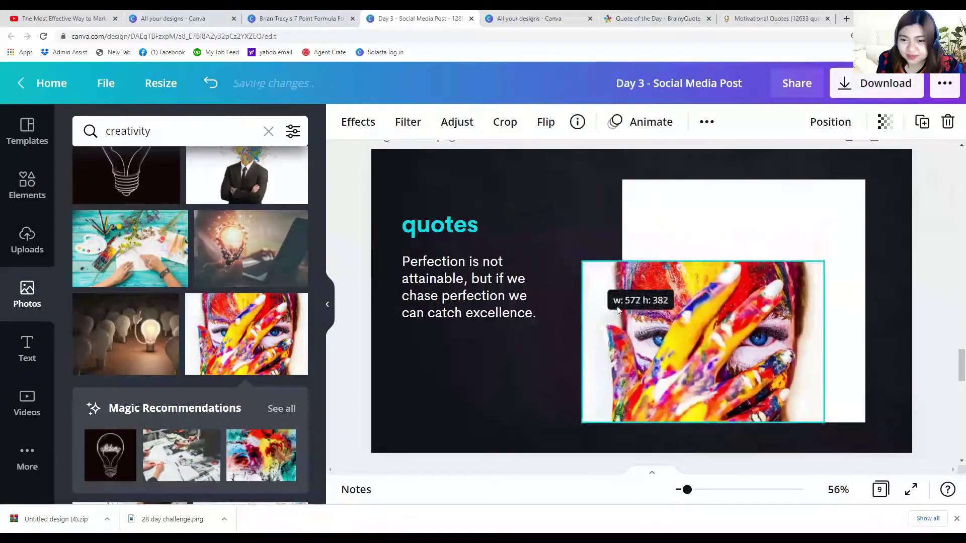
drag(642, 340, 664, 259)
drag(602, 260, 622, 260)
drag(845, 260, 865, 260)
drag(739, 341, 747, 423)
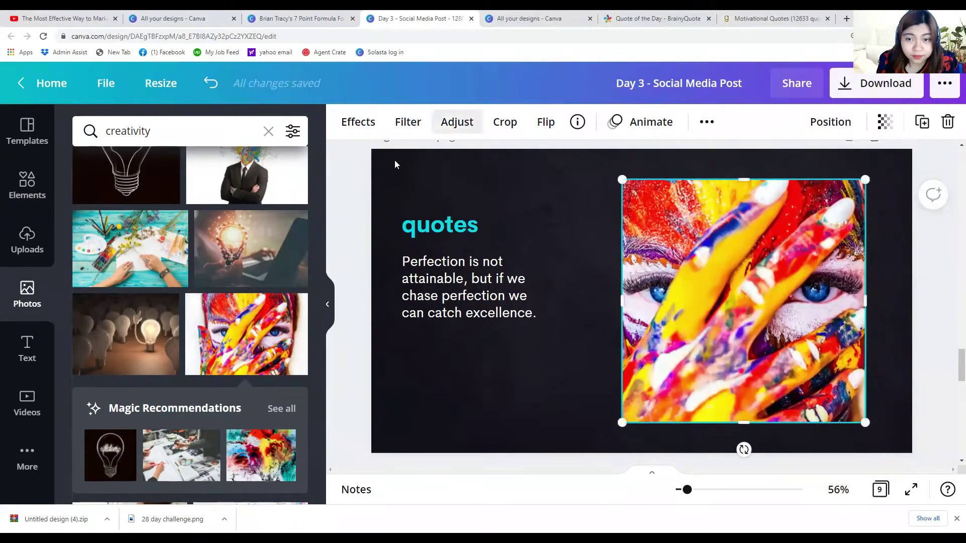
Adjust the painted-face photo to saturation -70, contrast 27 and brightness -16.
click(455, 121)
drag(202, 220, 166, 221)
drag(200, 194, 214, 195)
drag(162, 225, 157, 222)
drag(213, 190, 221, 189)
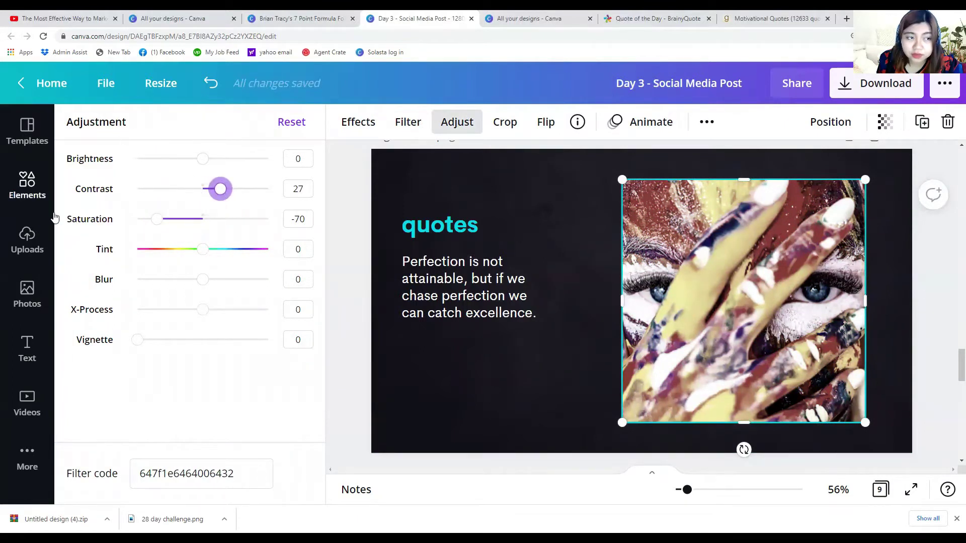
drag(206, 161, 192, 159)
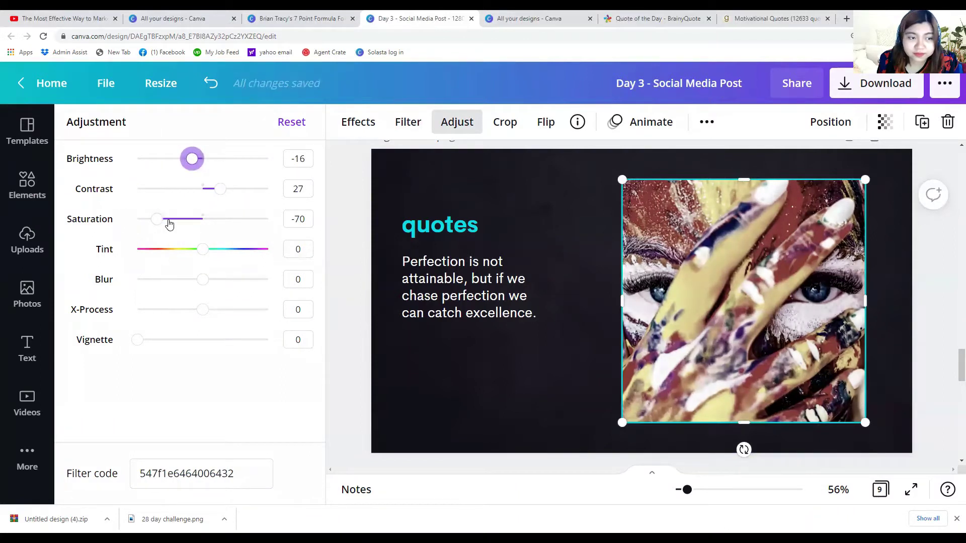
Adjust the painted-face photo to saturation -100, contrast 47 and brightness -70.
click(169, 222)
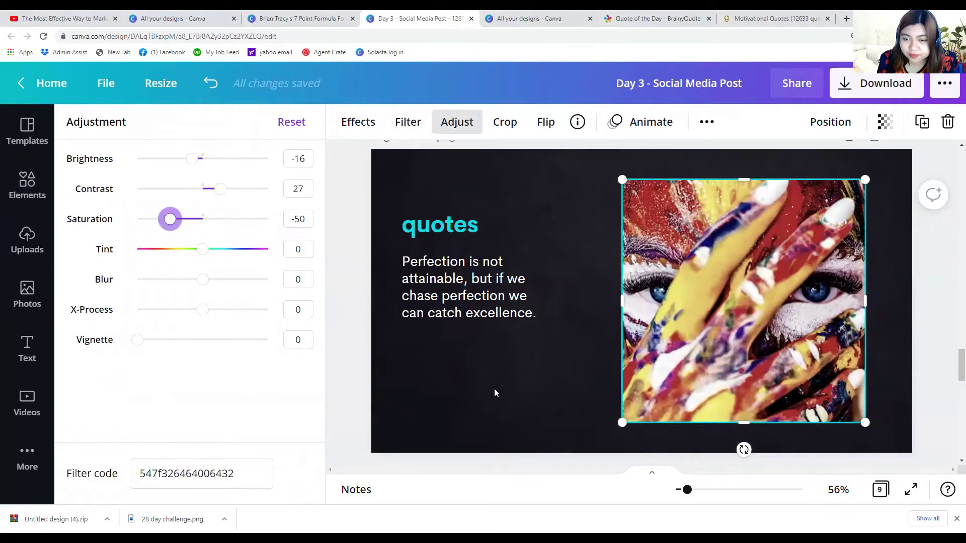
drag(170, 218, 140, 219)
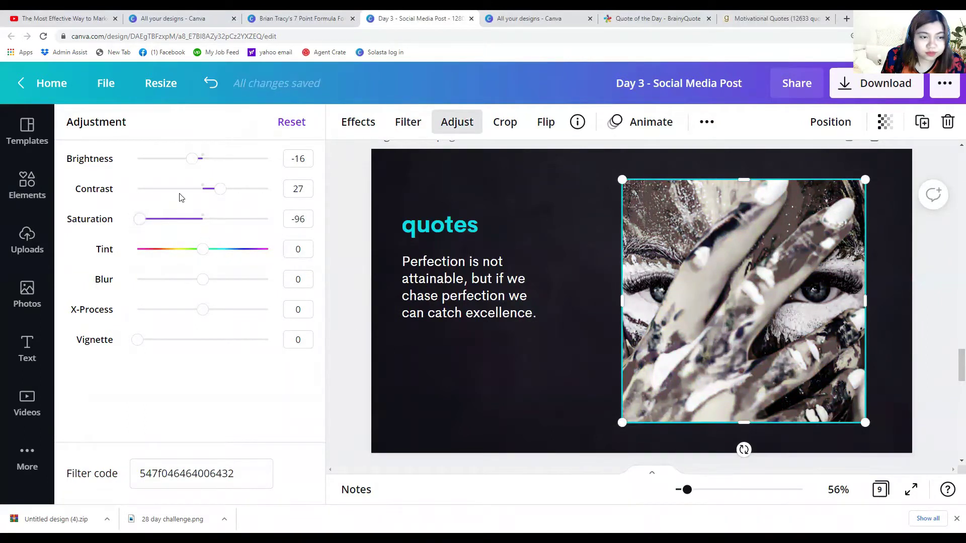
drag(220, 193, 233, 189)
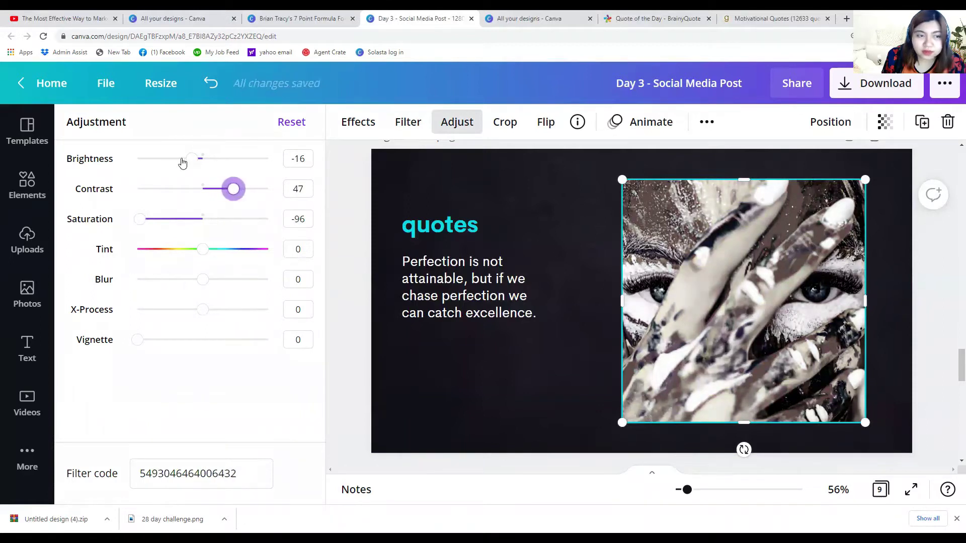
drag(190, 162, 174, 163)
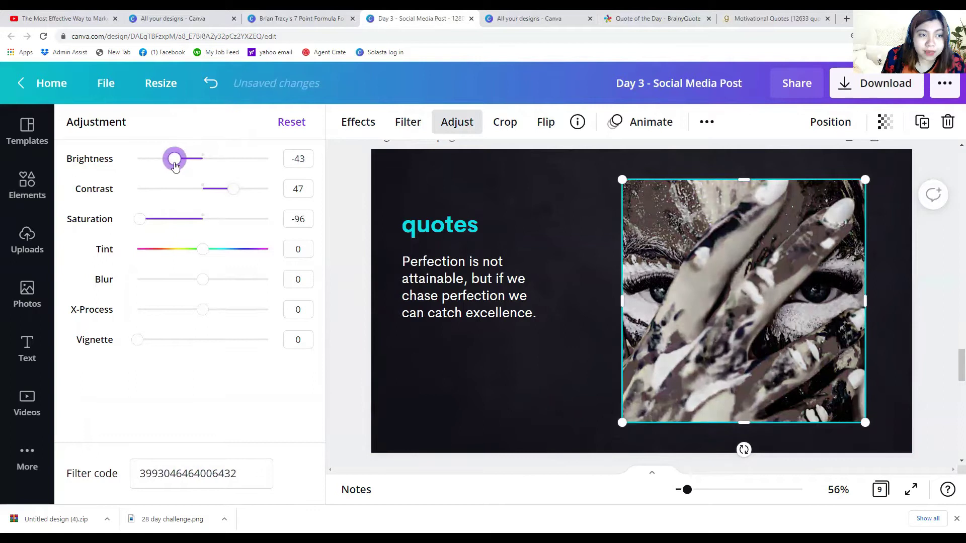
click(130, 221)
drag(174, 161, 157, 159)
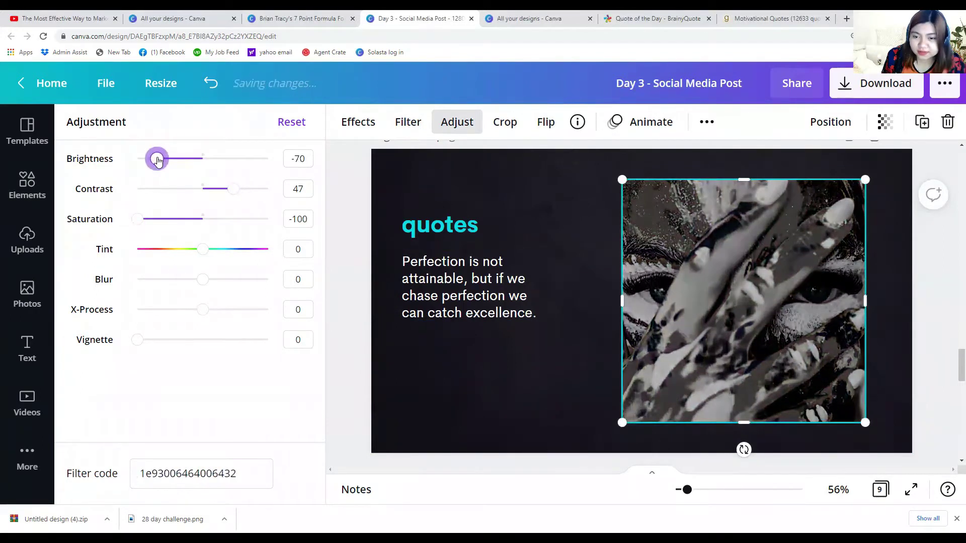
click(513, 385)
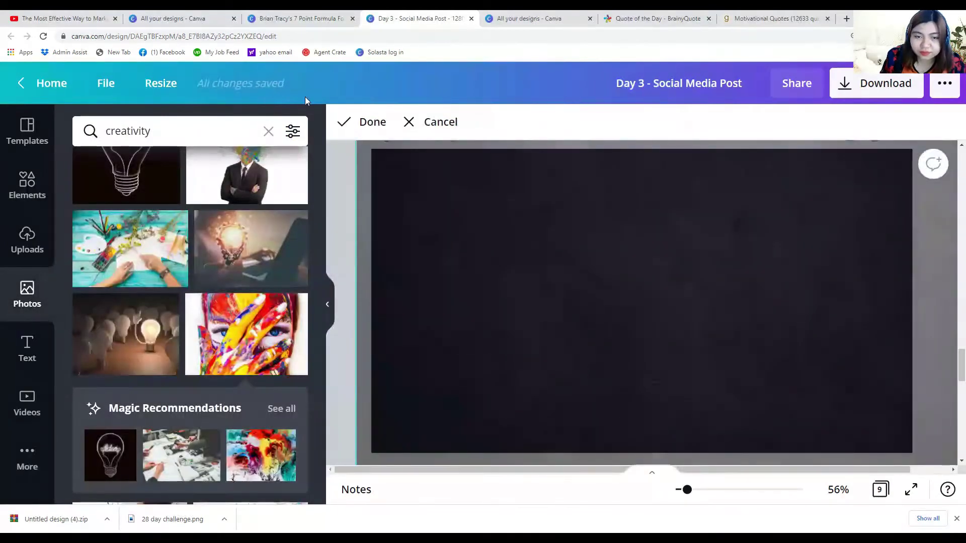
click(352, 121)
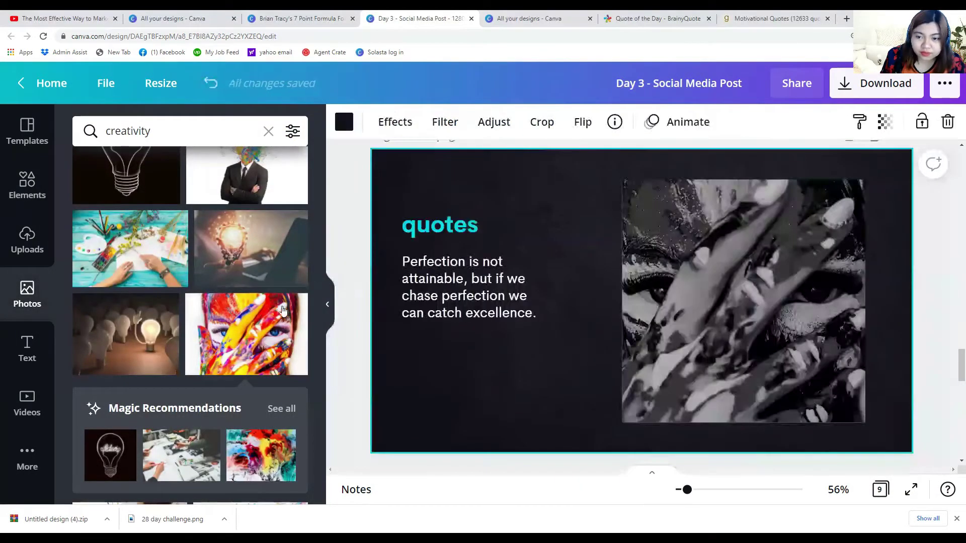
Duplicate the quote text on page 7 and place the copy over the middle of the painted-face photo.
click(455, 284)
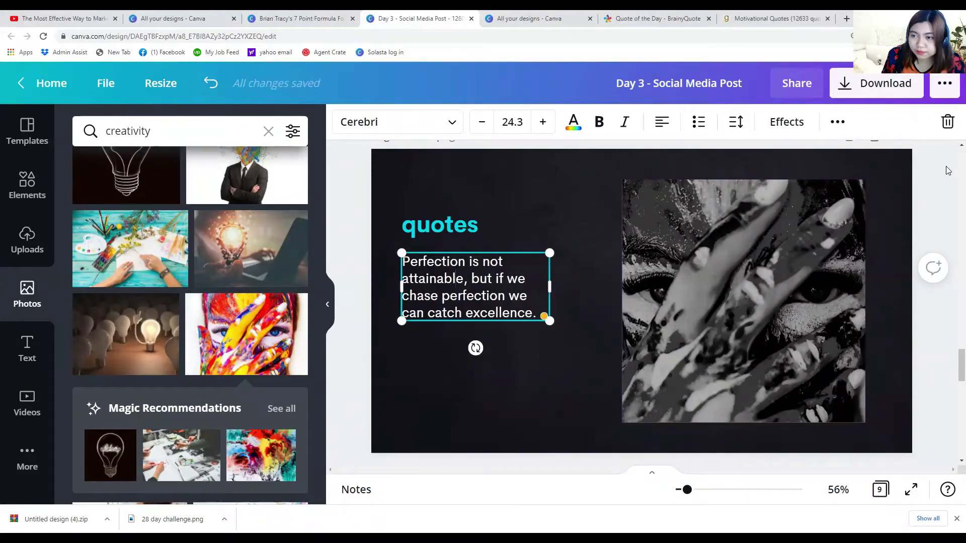
click(421, 228)
click(417, 287)
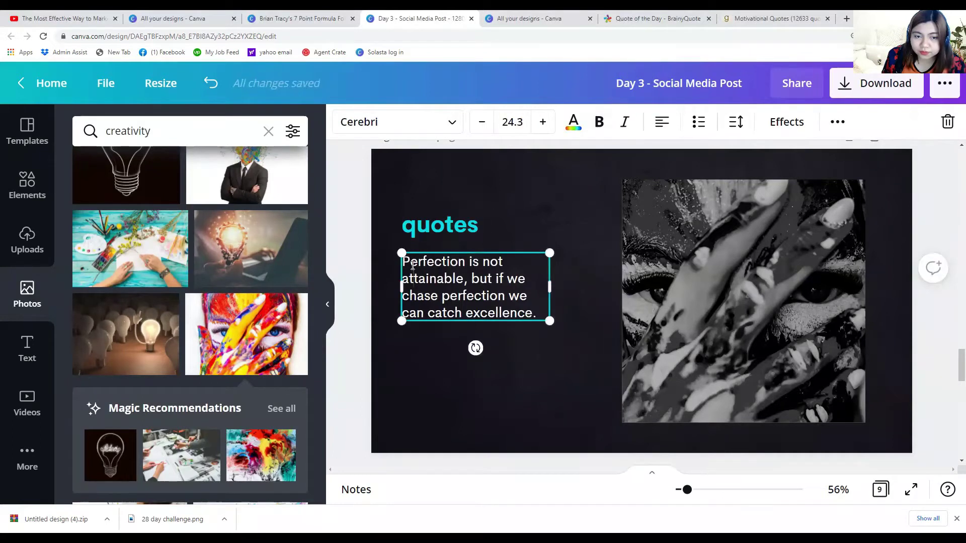
drag(403, 260, 537, 305)
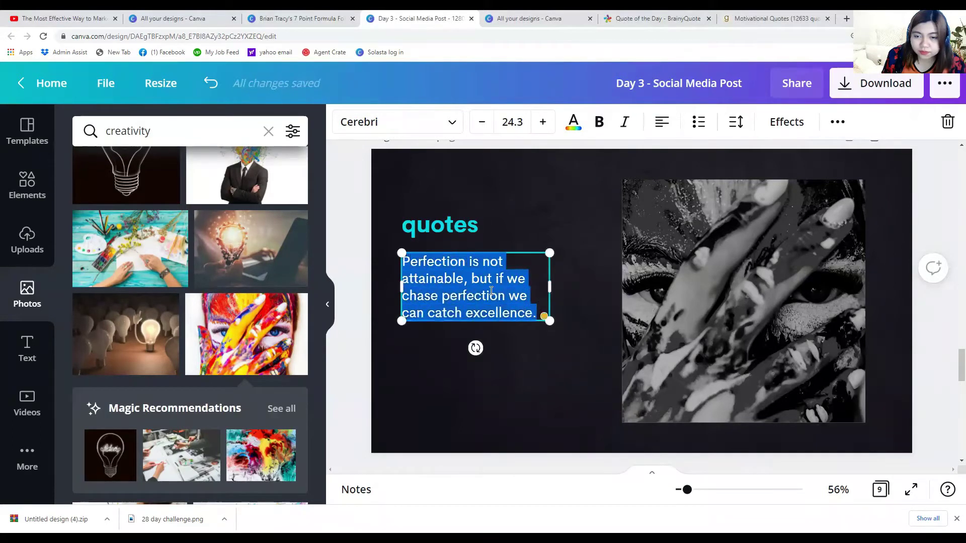
click(838, 123)
click(827, 157)
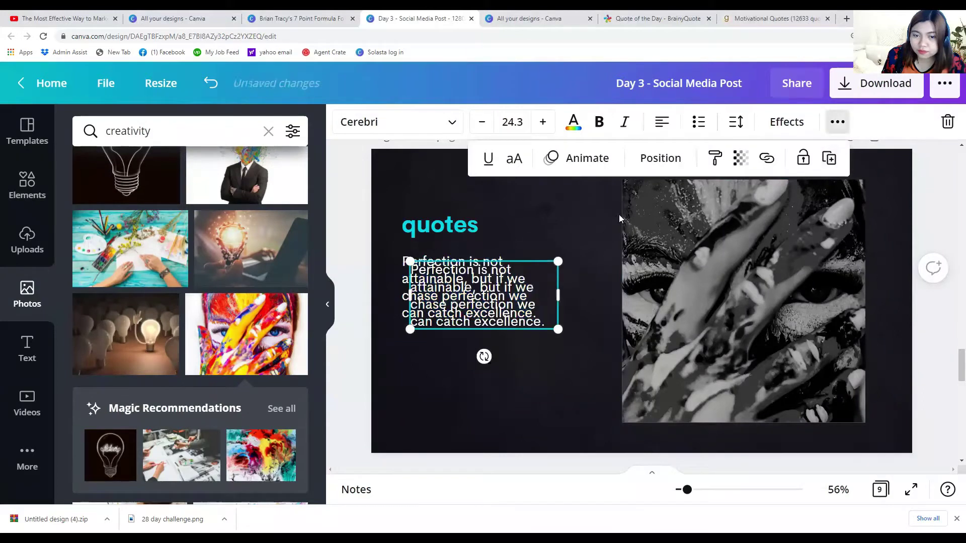
drag(481, 282, 722, 278)
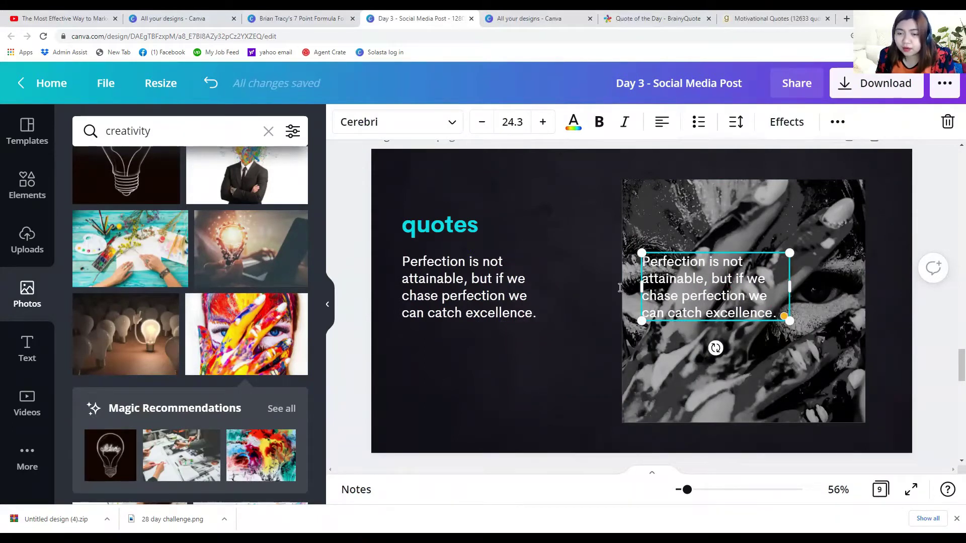
Shorten the quote copy on the photo to the single word "Perfection".
drag(645, 278, 777, 314)
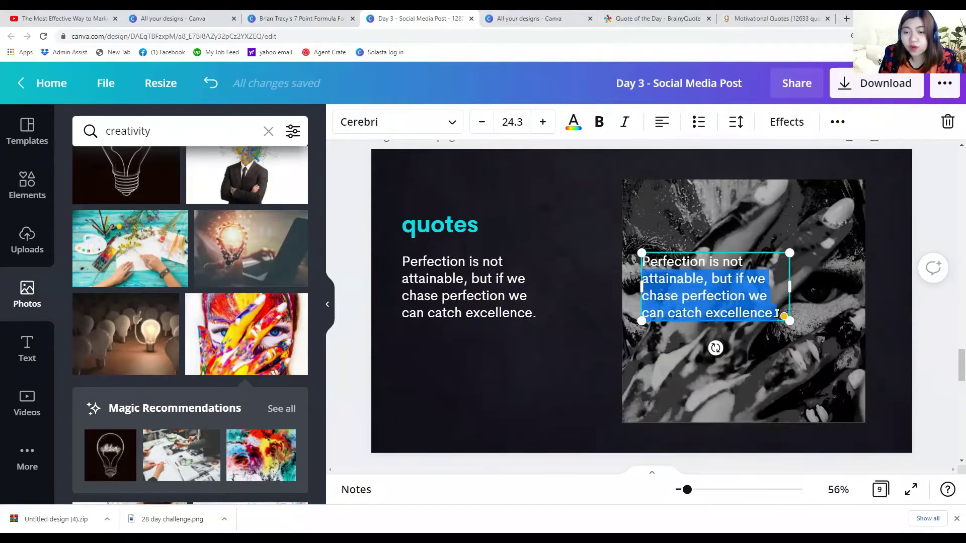
key(BackSpace)
key(BackSpace)
key(BackSpace)
key(BackSpace)
key(BackSpace)
key(BackSpace)
key(BackSpace)
key(BackSpace)
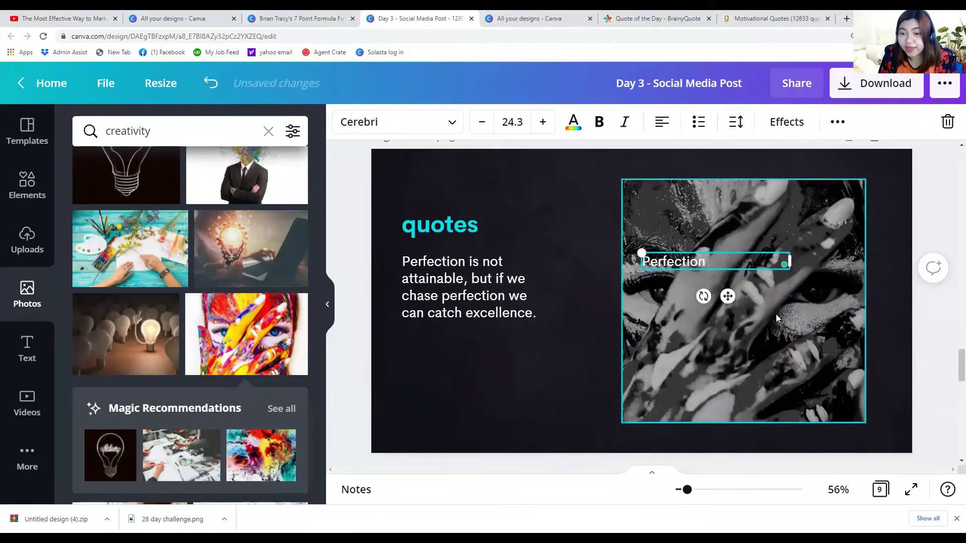
Fit the text box to the word "Perfection", enlarge it to size 57.5 and move it across the lower half of the photo.
drag(789, 260, 709, 267)
drag(638, 251, 550, 230)
drag(588, 256, 642, 296)
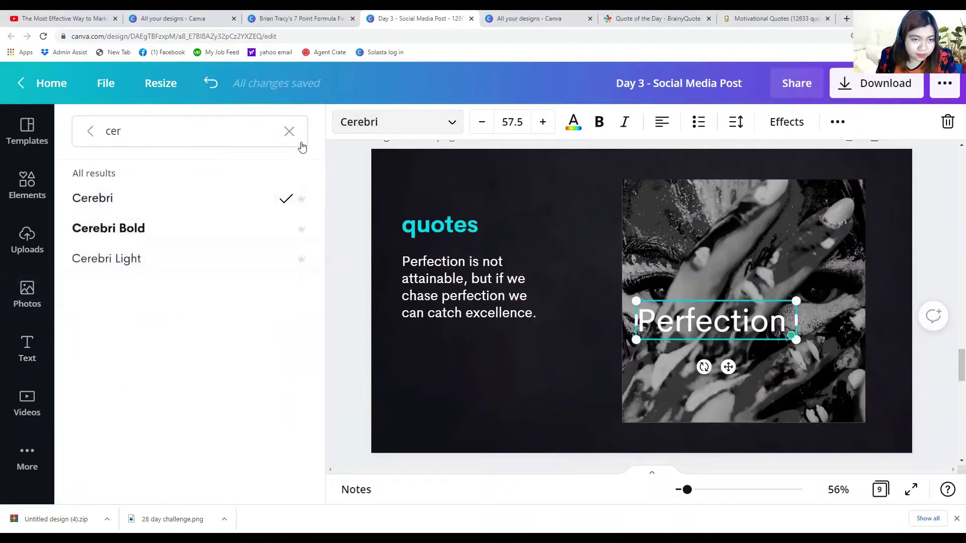
Colour the word "Perfection" in the bright turquoise from the document colours, matching the quotes heading.
click(572, 123)
scroll(217, 337, down, 2)
scroll(217, 337, up, 2)
click(210, 201)
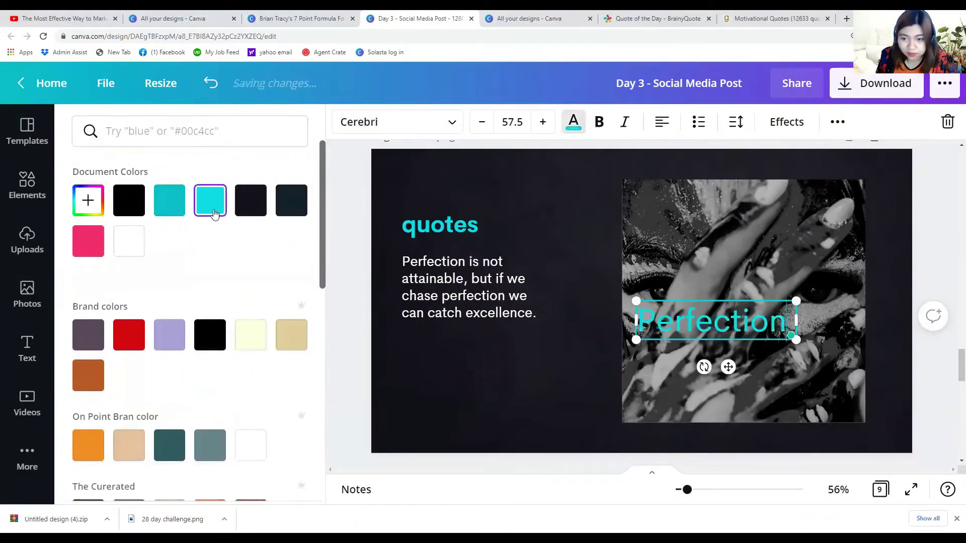
Reduce the opacity of the painted-face photo with the transparency setting.
click(695, 253)
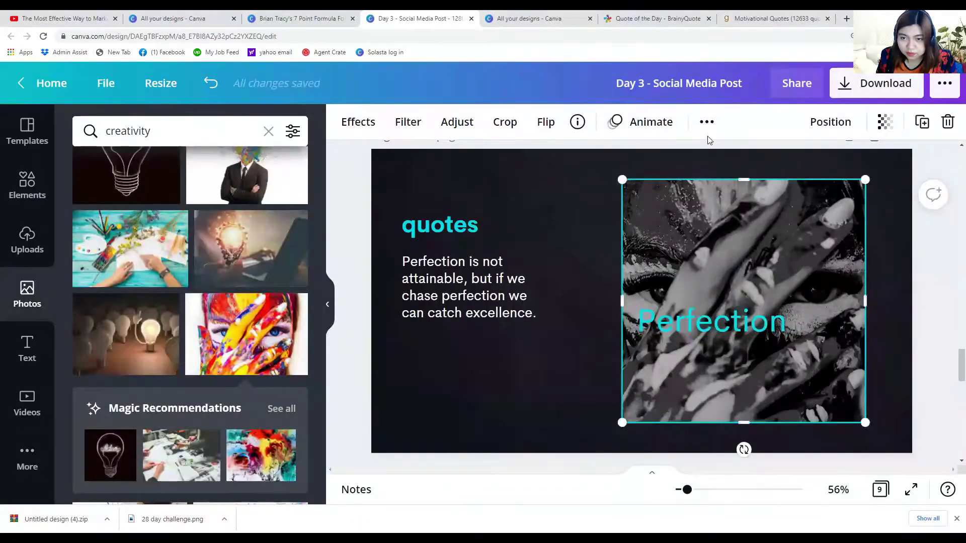
click(885, 122)
drag(824, 168, 804, 170)
Fill the white square behind the photo with a dark document colour, shifting the photo down to reach it and realigning it.
drag(775, 211, 772, 214)
click(745, 189)
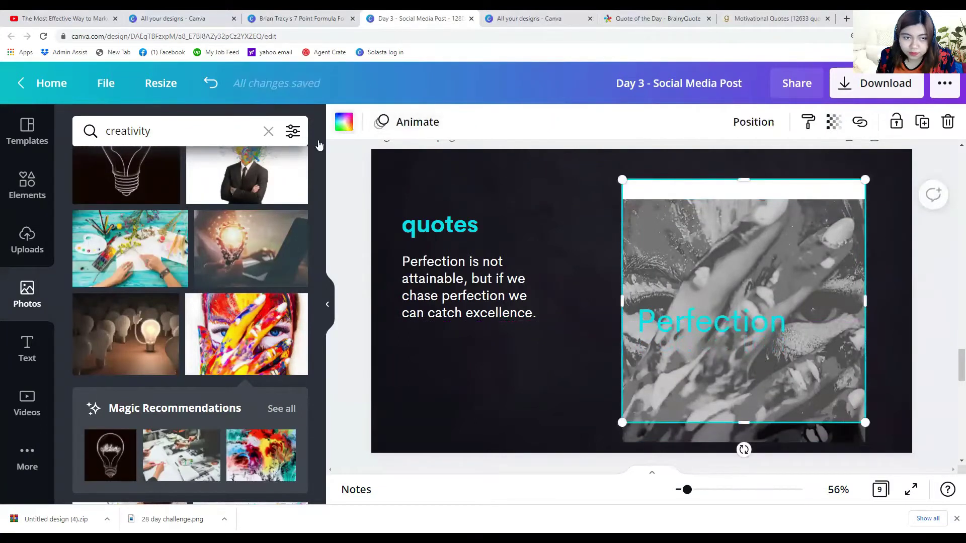
click(344, 122)
click(289, 209)
click(758, 256)
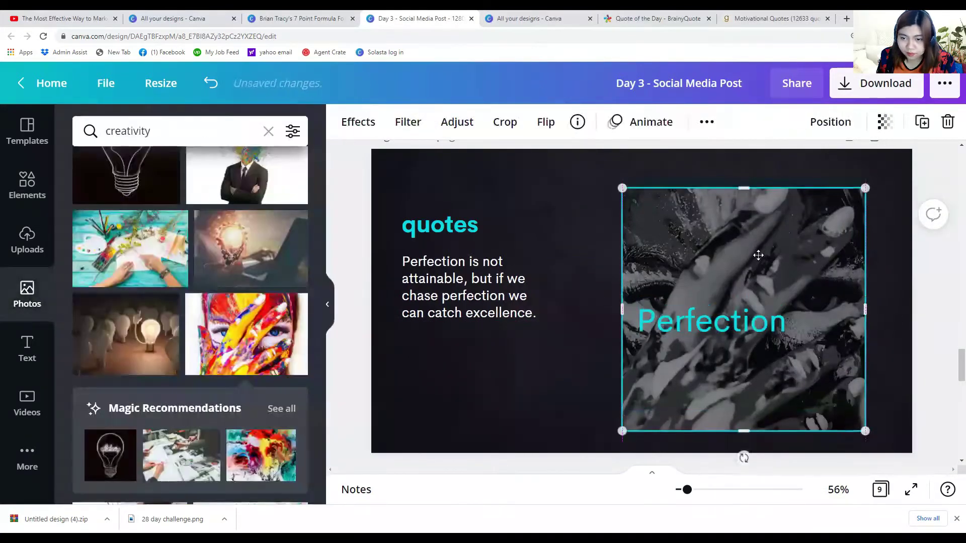
Move "Perfection" slightly lower, and place another copy of the full quote above it on the photo.
drag(670, 333, 670, 354)
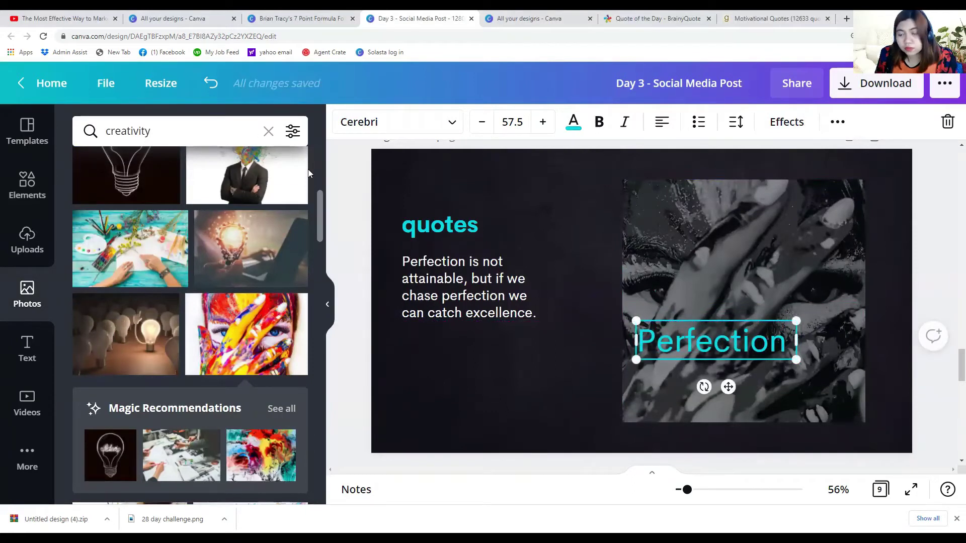
click(473, 301)
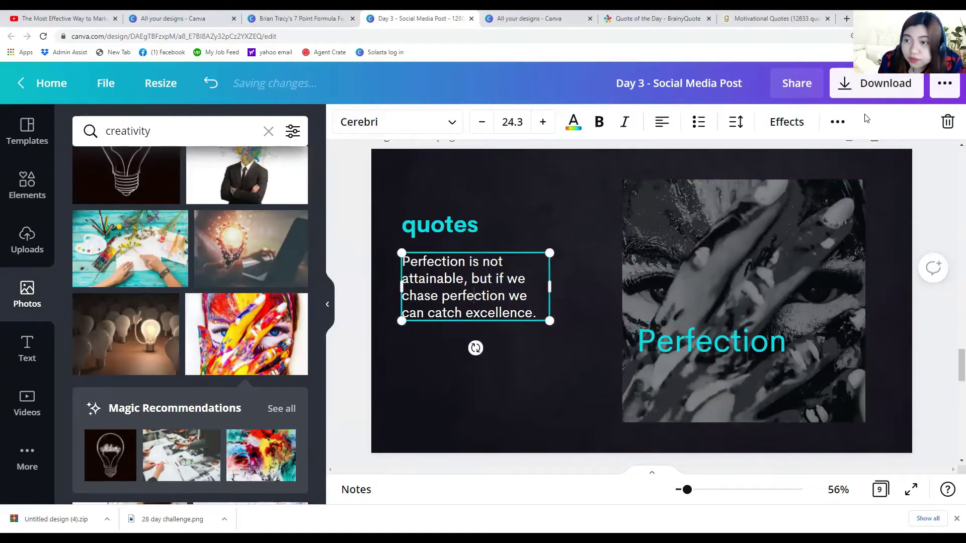
click(837, 121)
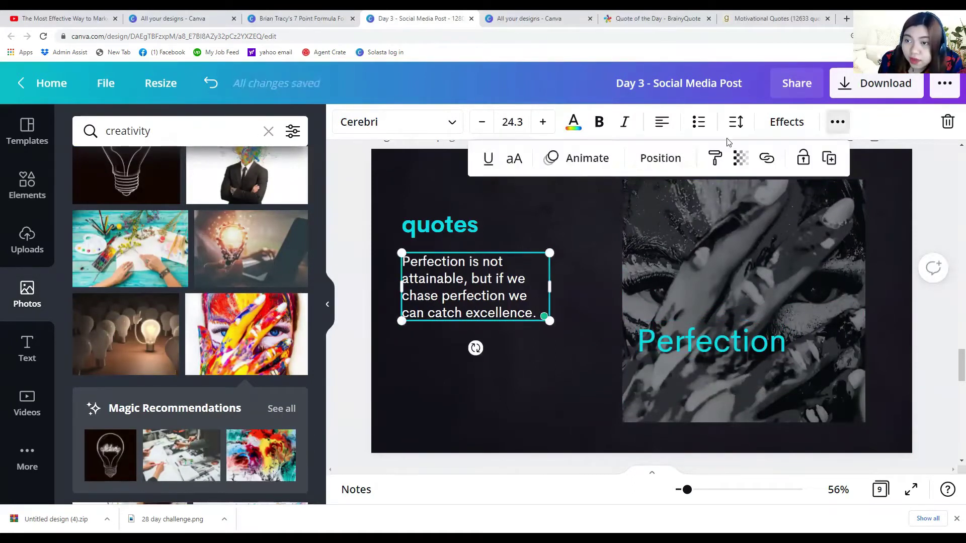
click(829, 160)
drag(445, 282, 704, 273)
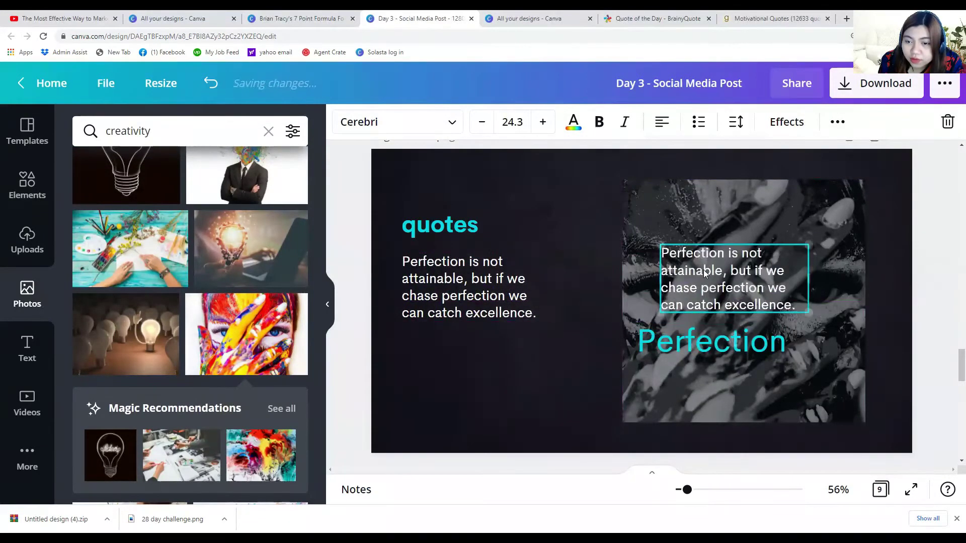
Delete the word "Perfection" from the new quote copy and position the remaining text directly beneath the turquoise word.
double_click(728, 254)
key(BackSpace)
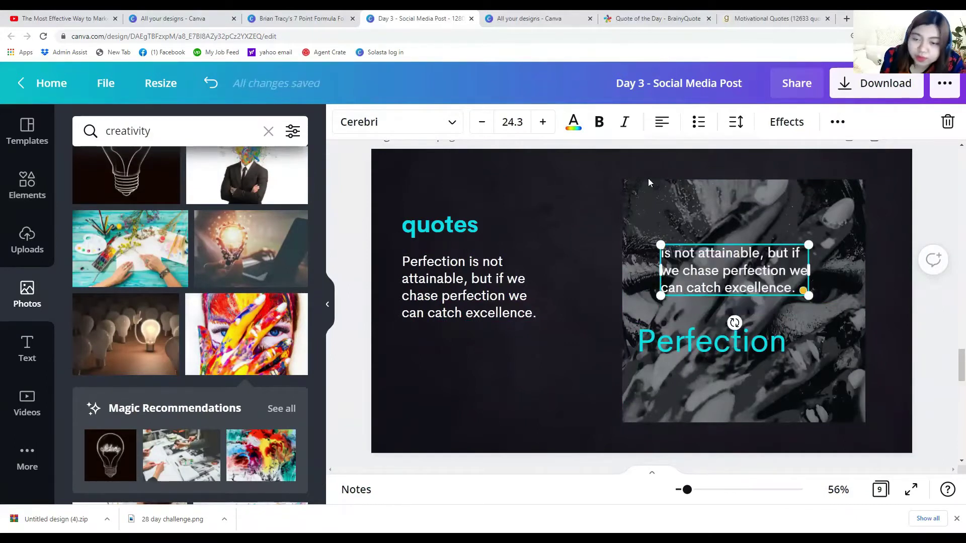
drag(681, 243, 662, 353)
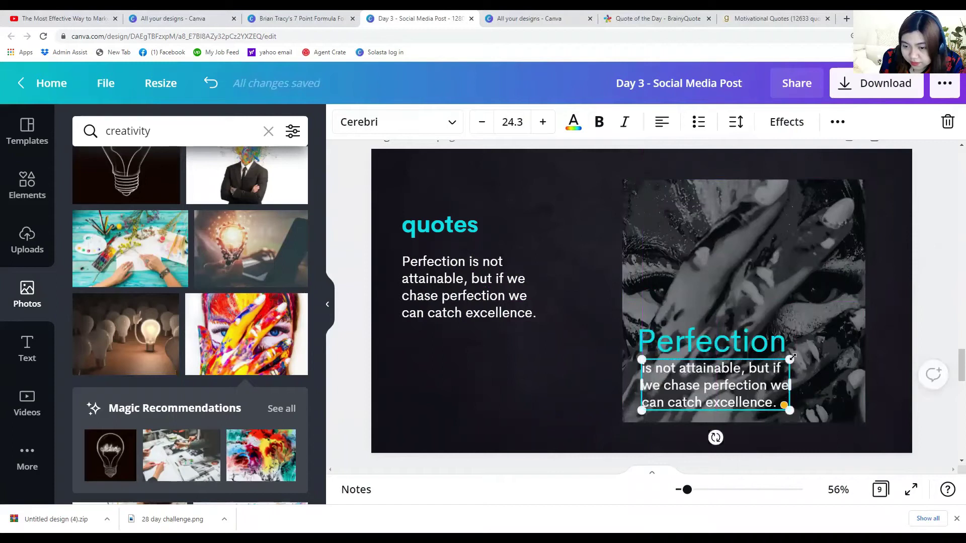
drag(722, 345, 722, 334)
drag(660, 398, 654, 383)
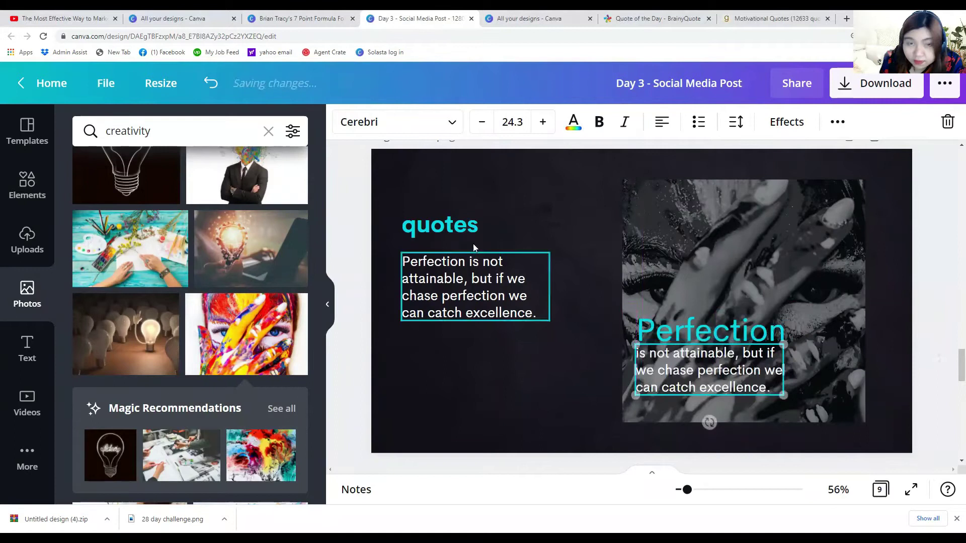
Make the remaining quote text bold, widen its box to fit three lines and scale it to size 23.4.
click(599, 122)
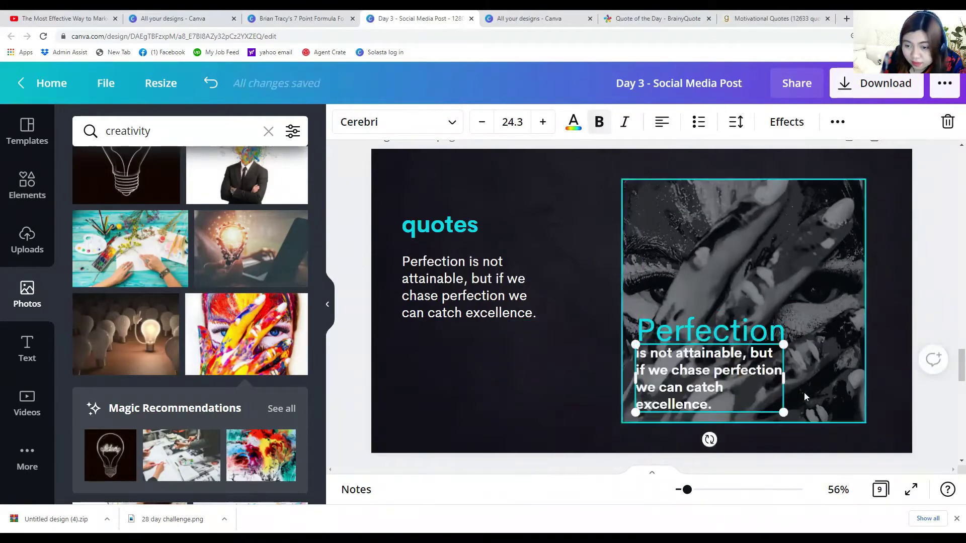
drag(785, 377, 809, 377)
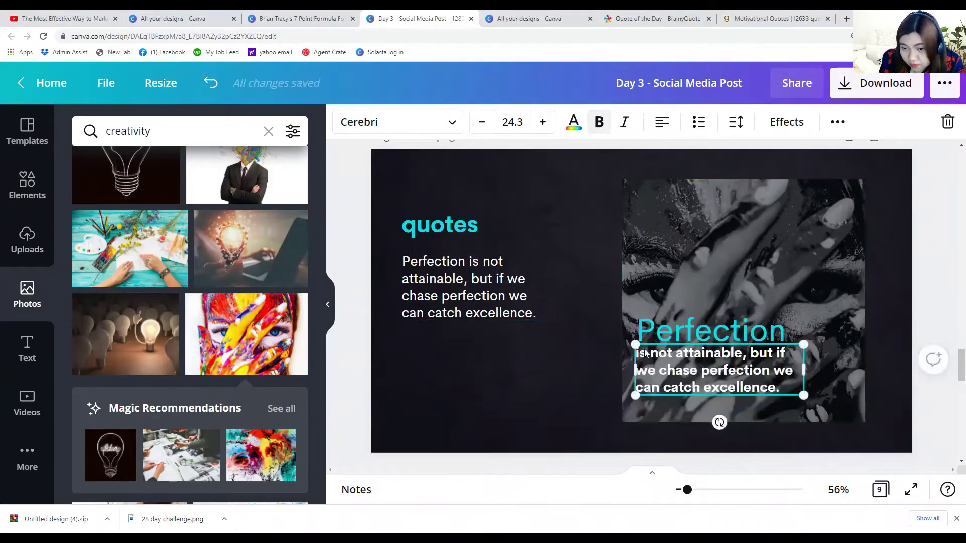
drag(640, 347, 640, 346)
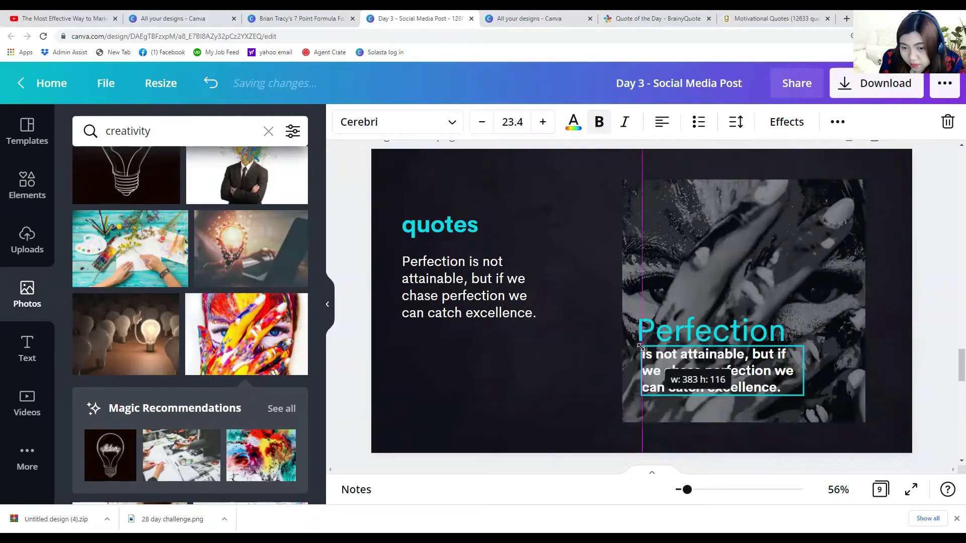
click(558, 370)
click(667, 384)
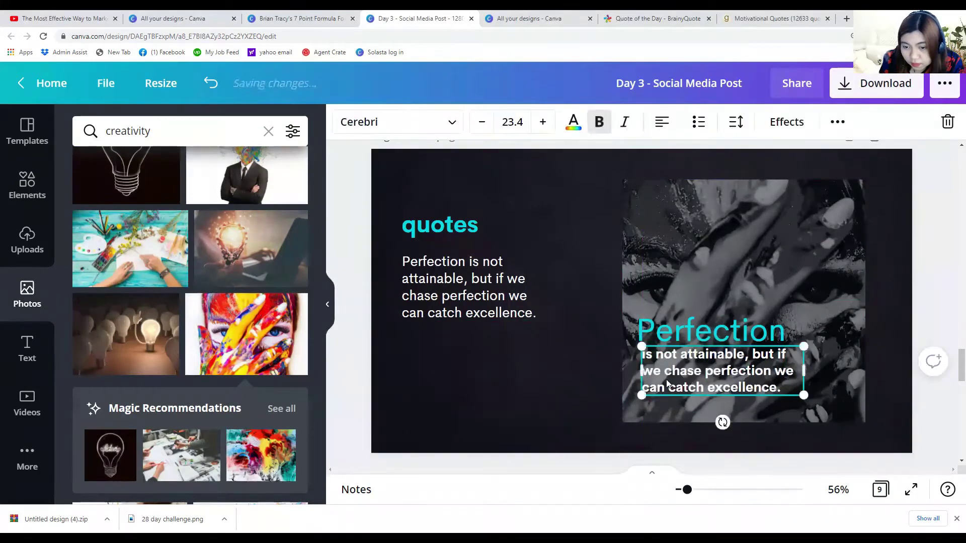
Set the painted-face photo's transparency to 29 so it fades into the dark square.
click(713, 241)
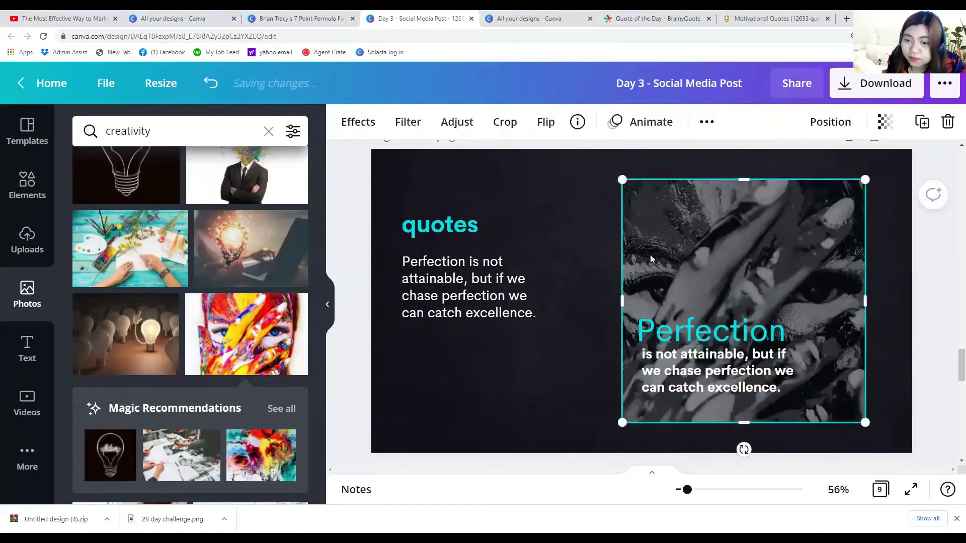
click(875, 129)
drag(808, 171, 772, 170)
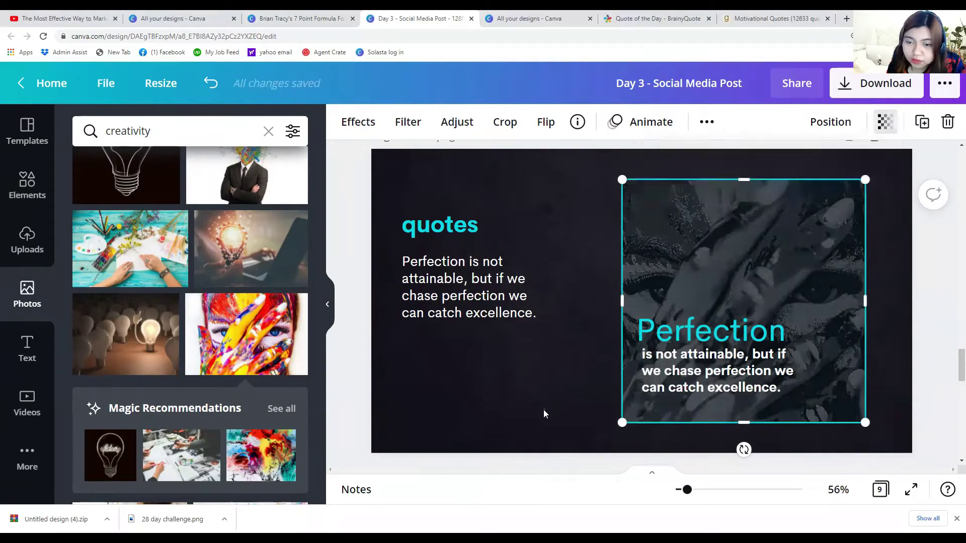
double_click(489, 386)
click(340, 127)
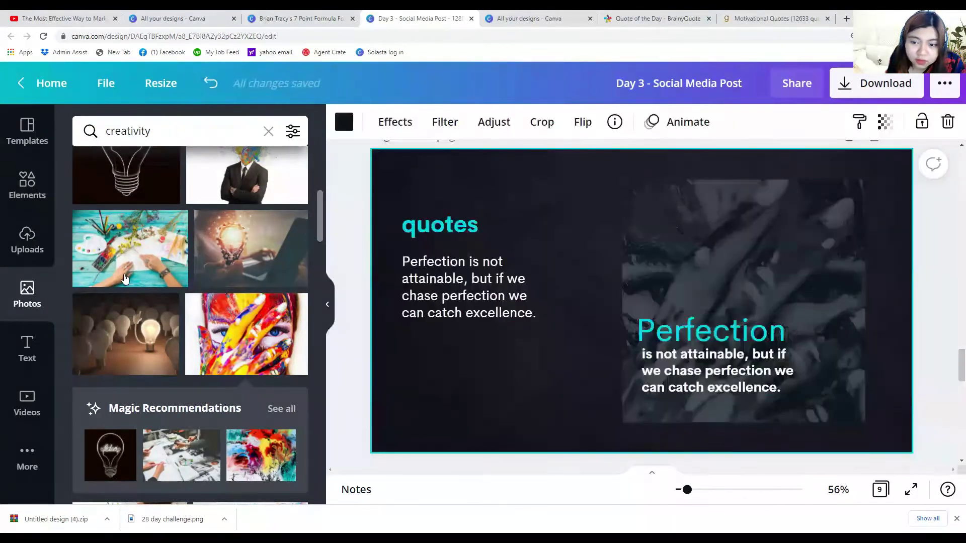
click(648, 302)
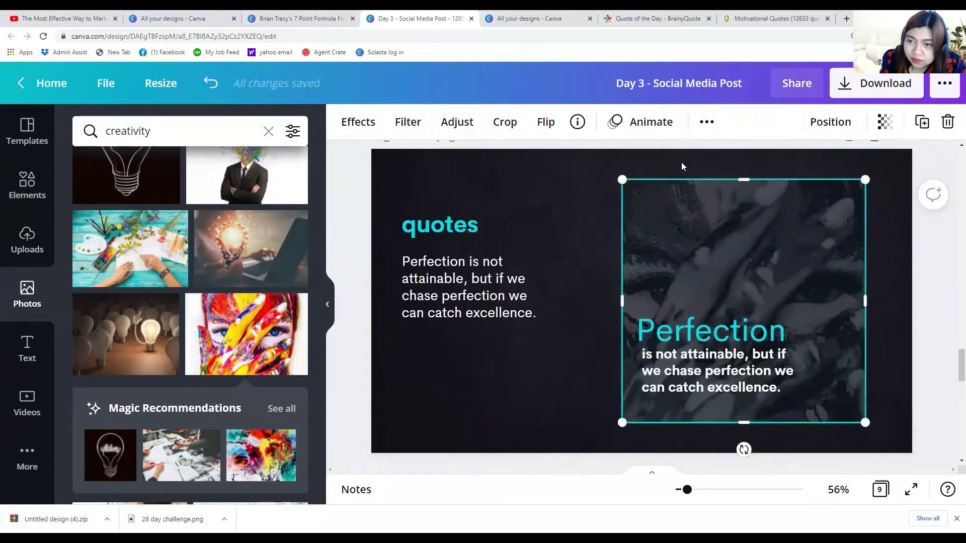
click(879, 125)
drag(787, 167, 767, 168)
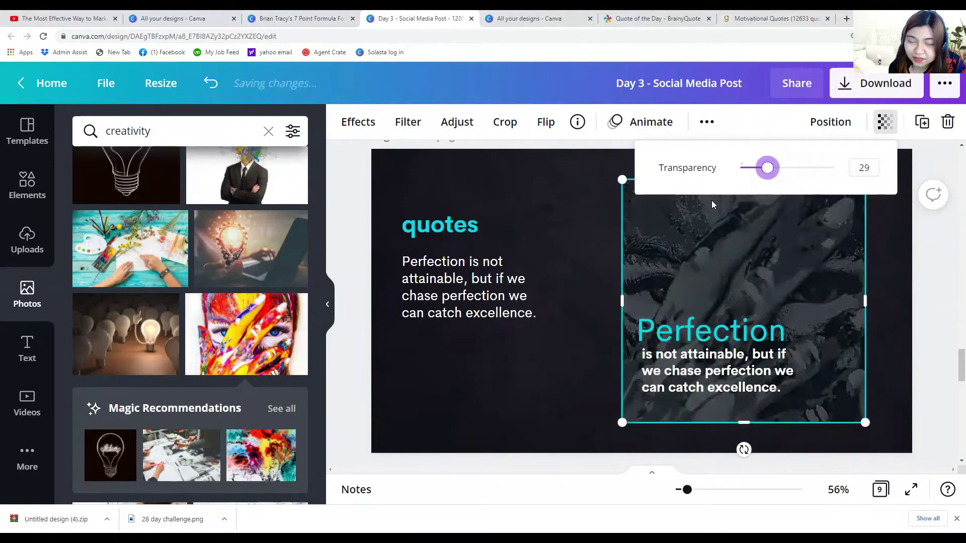
Search the elements for "fade" and add the purple fading gradient square to page 7.
click(27, 239)
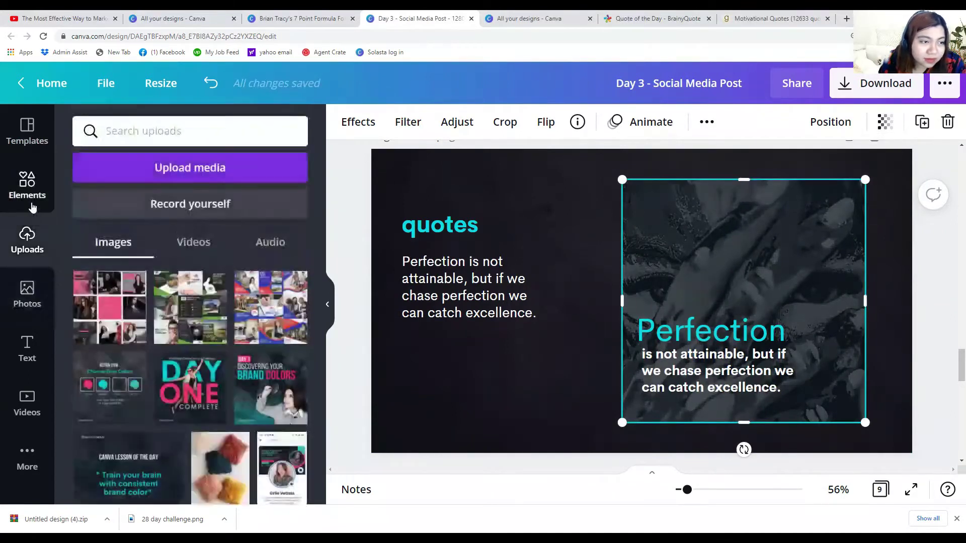
click(27, 185)
click(145, 131)
text(fade)
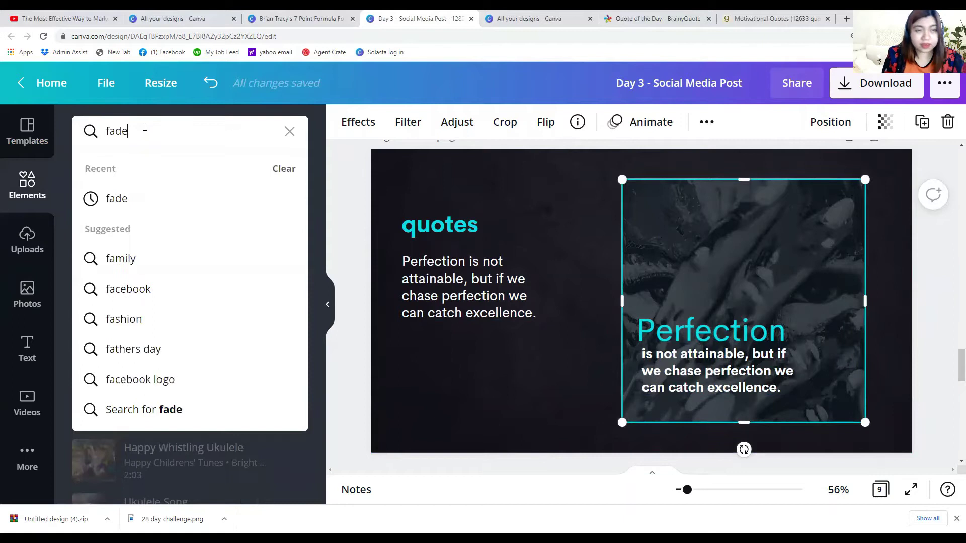
key(Return)
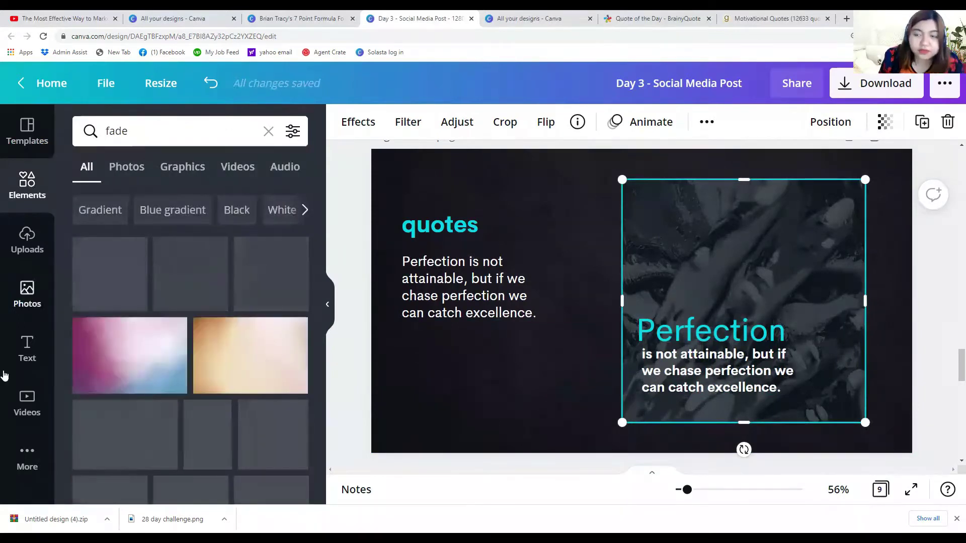
scroll(148, 377, down, 2)
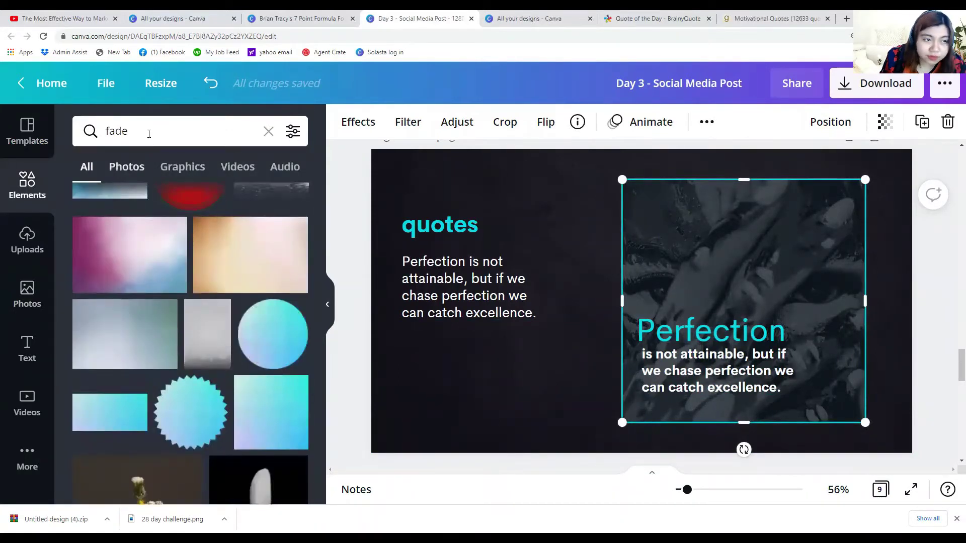
scroll(138, 372, up, 2)
scroll(126, 372, down, 5)
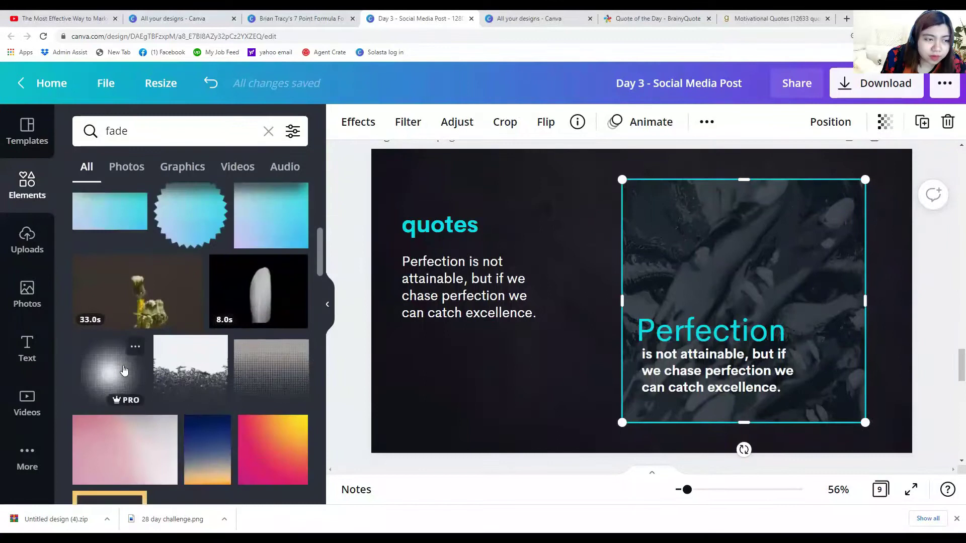
scroll(160, 381, down, 5)
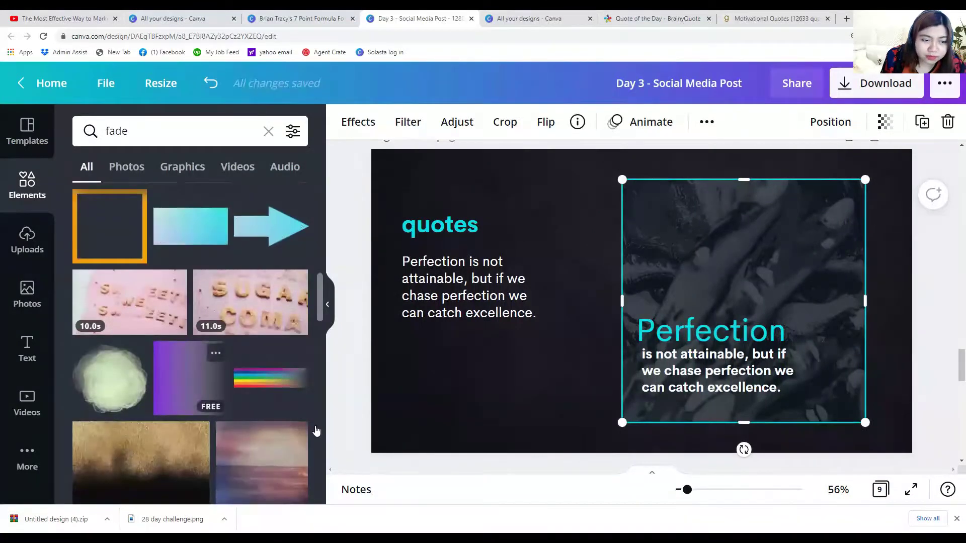
click(190, 379)
Rotate the gradient so its purple side faces down, and scale it over the photo to match the photo's width.
drag(641, 389, 705, 295)
drag(732, 241, 937, 162)
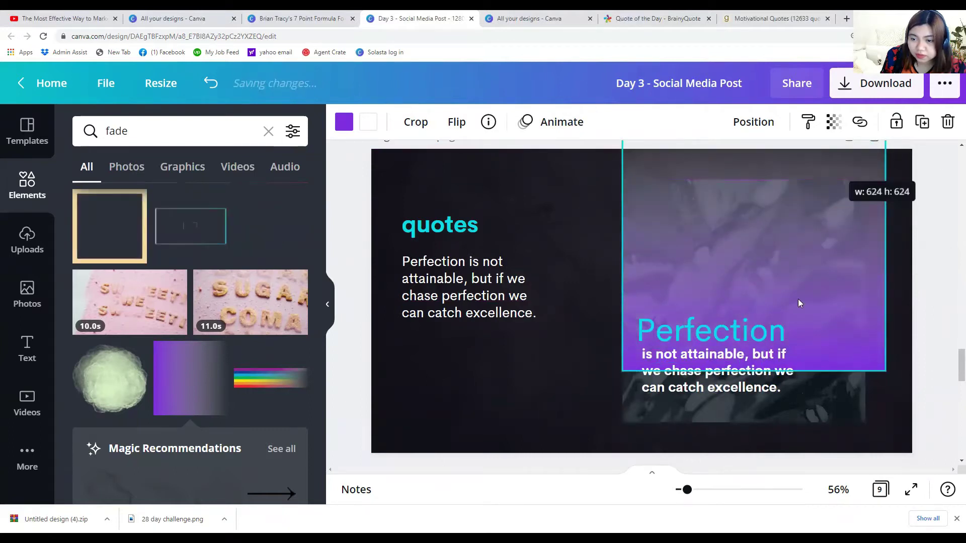
drag(800, 302, 800, 353)
drag(877, 174, 780, 268)
drag(728, 305, 729, 344)
drag(820, 293, 826, 335)
scroll(709, 314, down, 2)
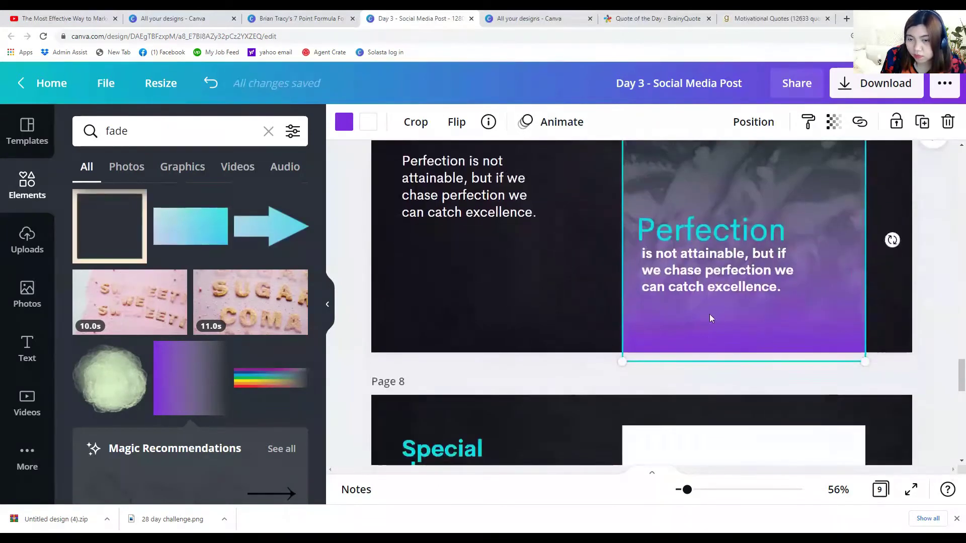
Move the gradient lower on the photo and crop off the part extending below the photo's bottom edge.
drag(741, 191, 740, 245)
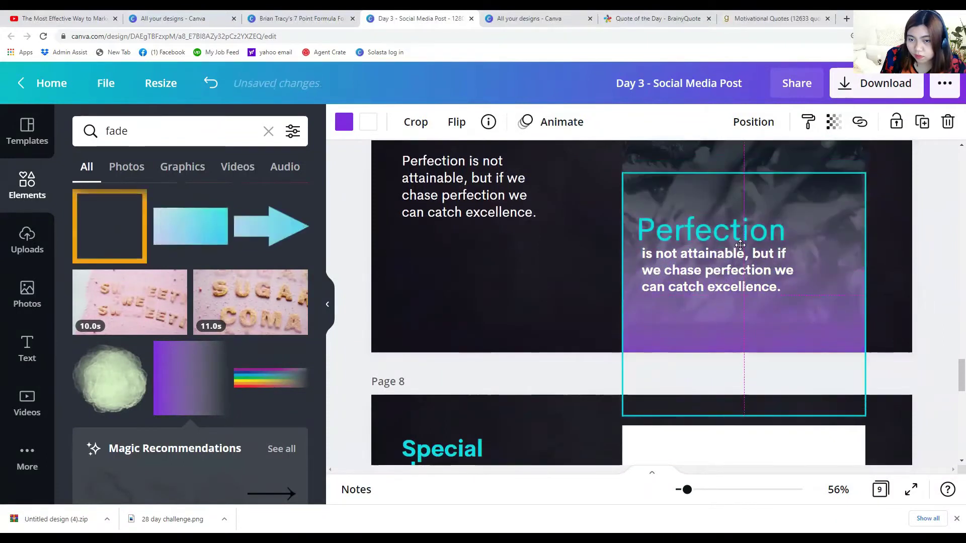
click(415, 122)
drag(865, 416, 870, 320)
click(789, 291)
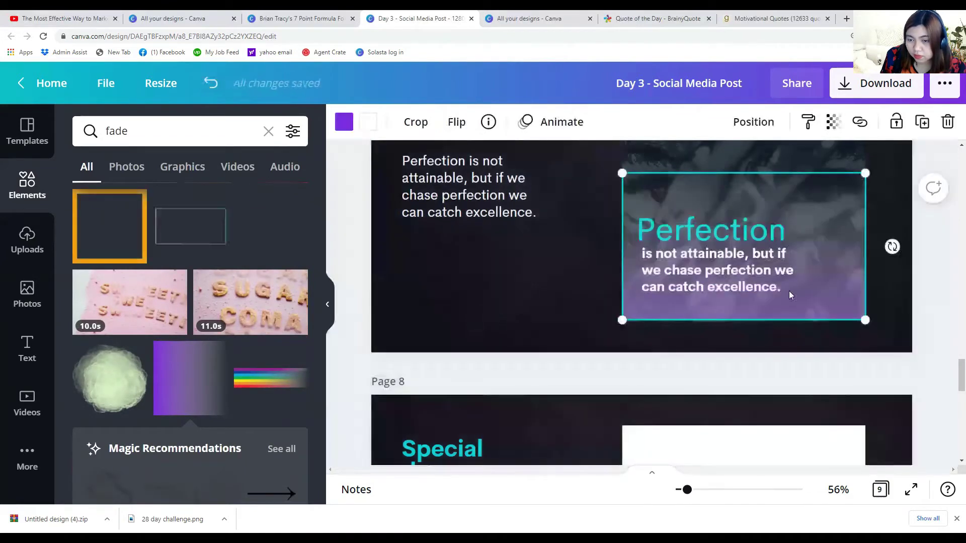
Recolour both of the gradient's colours to the dark navy document colour.
click(344, 122)
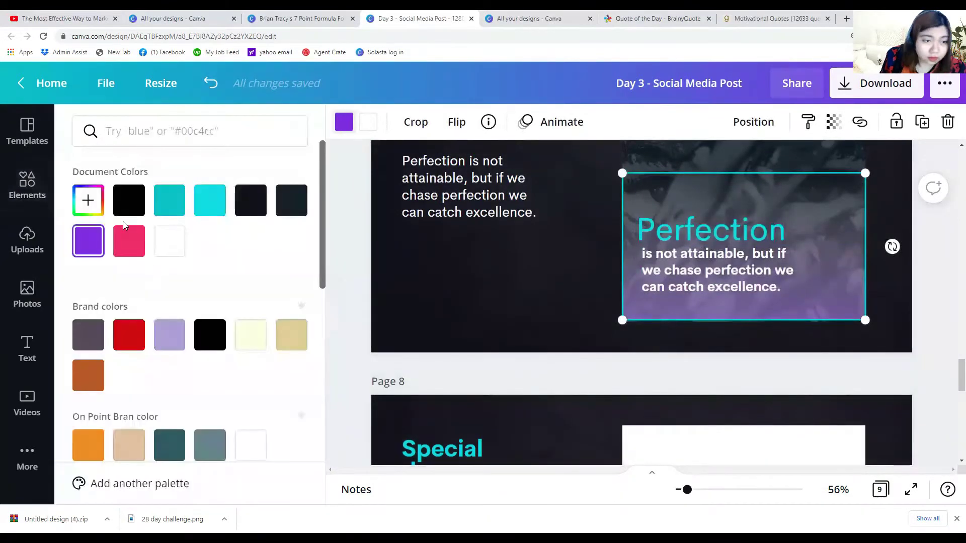
click(128, 244)
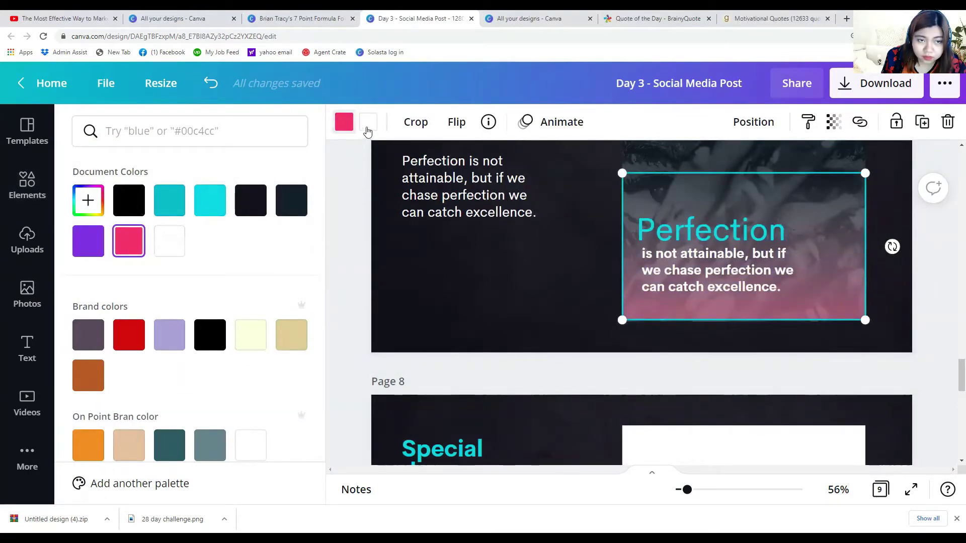
click(285, 209)
click(367, 130)
click(291, 201)
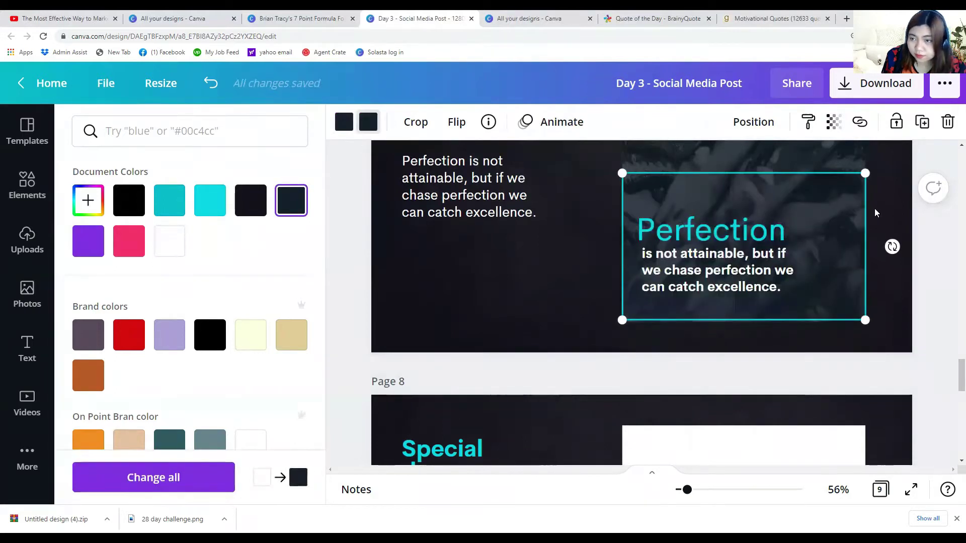
Align the dark gradient with the photo's lower edge and send it backward behind the quote text.
drag(768, 255, 761, 248)
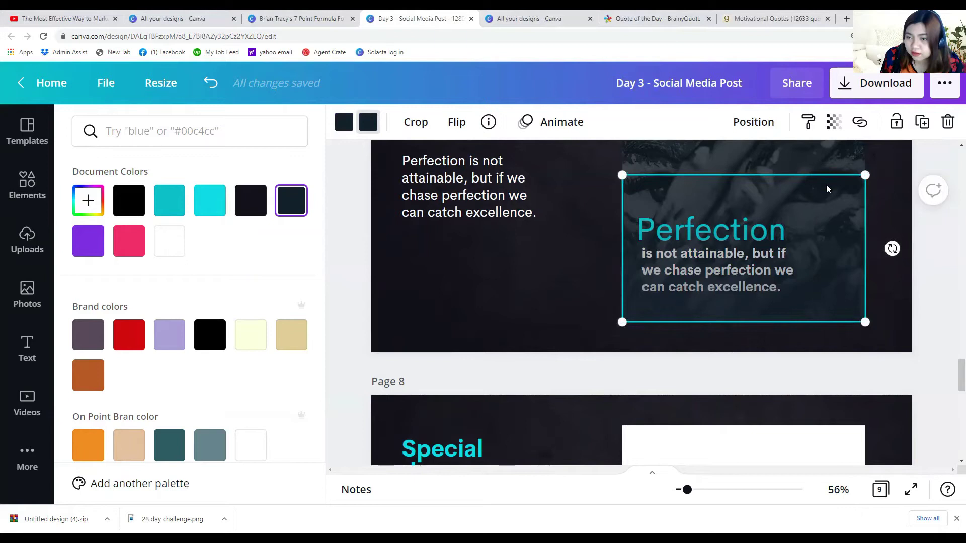
drag(826, 184, 827, 188)
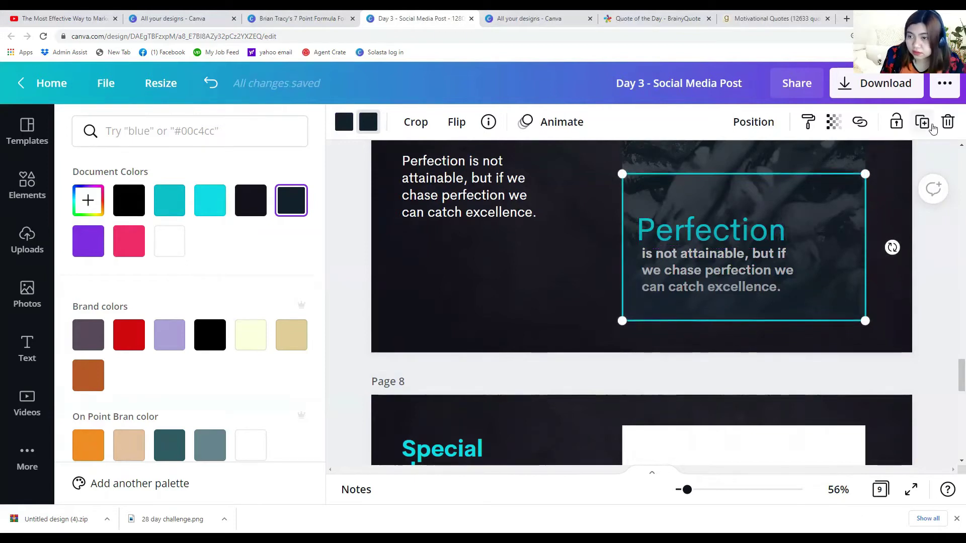
click(753, 122)
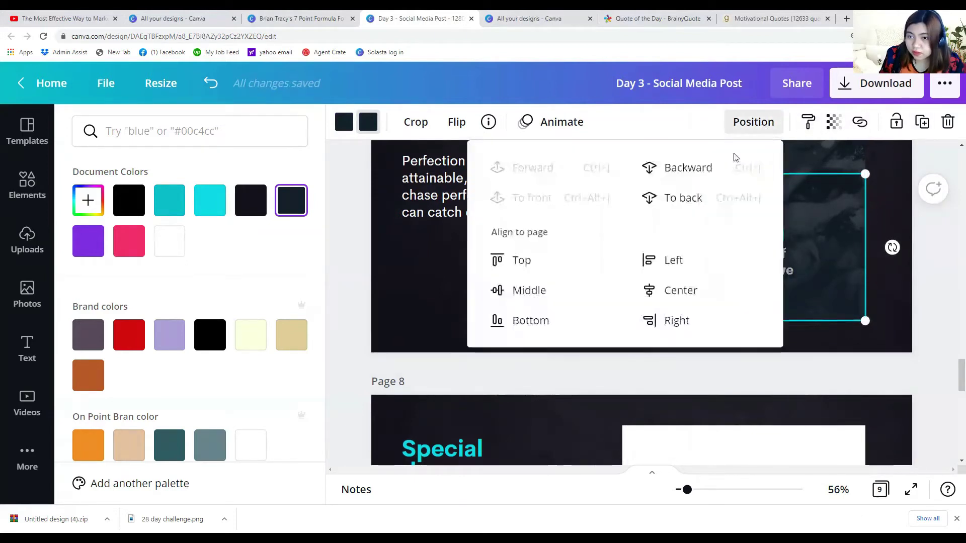
click(724, 168)
click(856, 288)
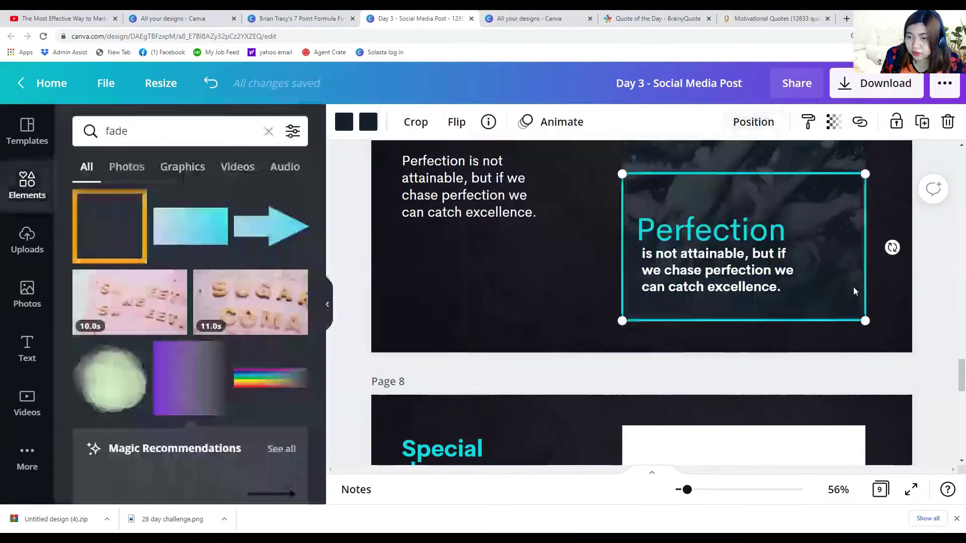
drag(844, 295, 841, 286)
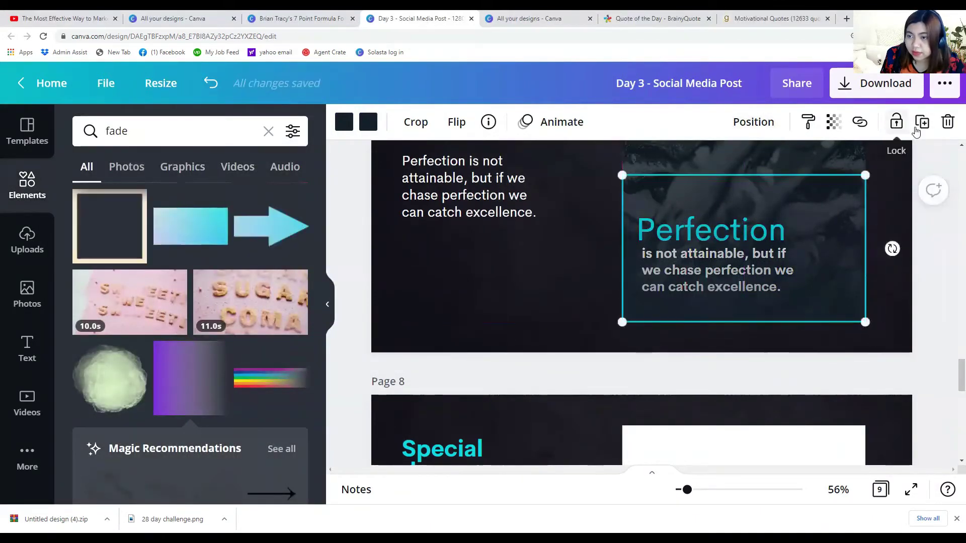
click(778, 121)
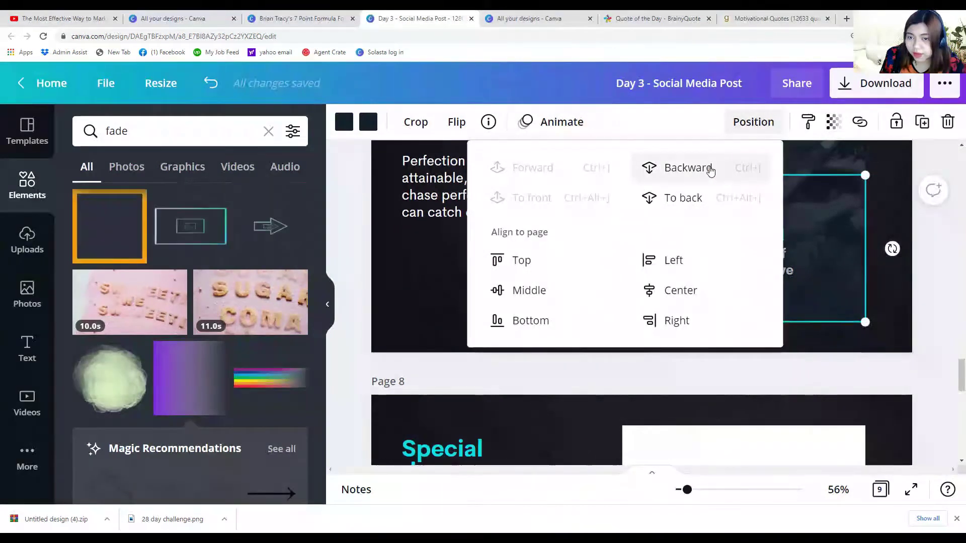
click(889, 294)
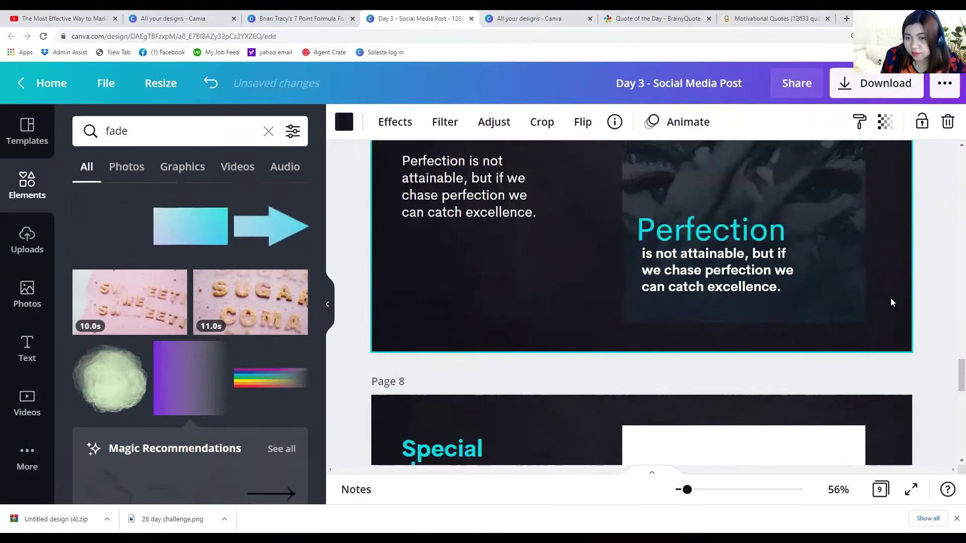
scroll(888, 313, up, 2)
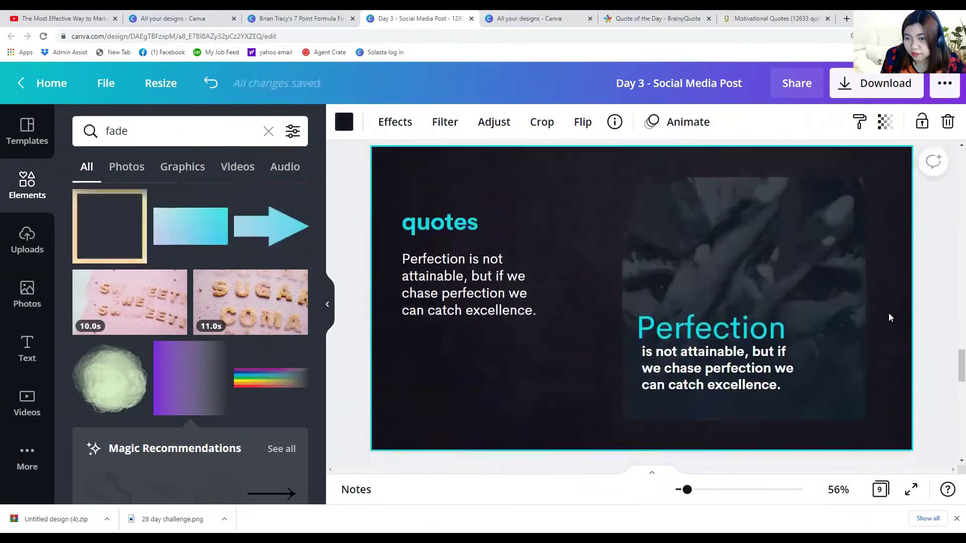
click(823, 398)
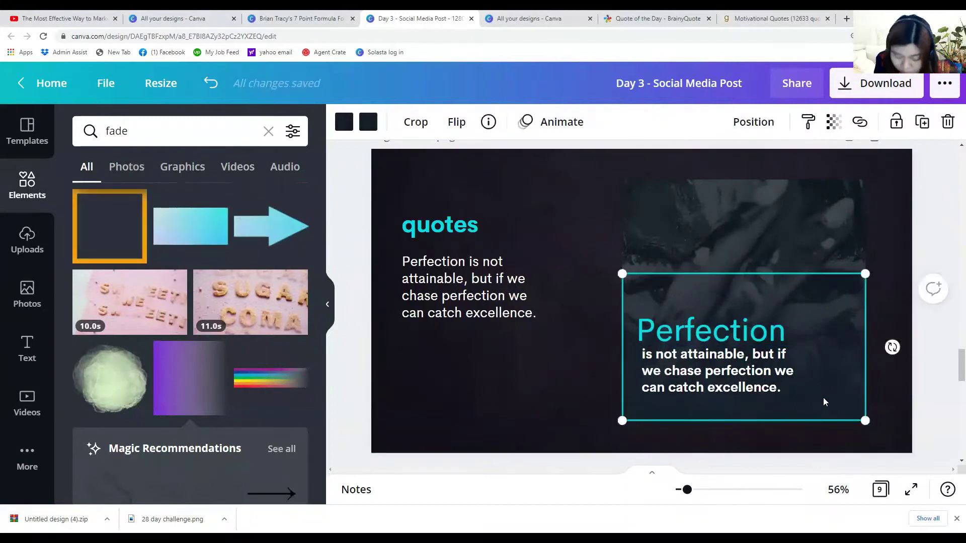
click(566, 407)
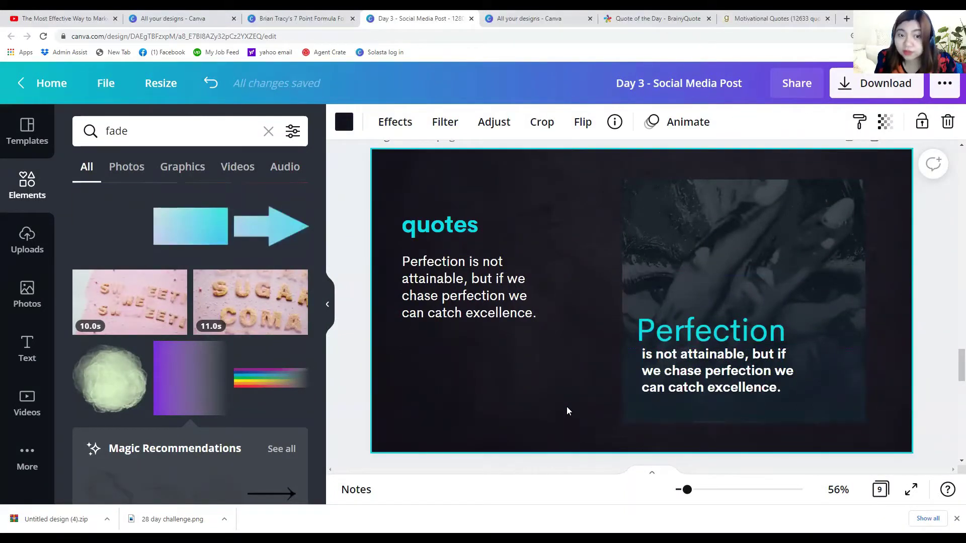
Duplicate the full quote beside the photo, place the copy over the sample post and replace its text with "Lorem Ipsim".
click(708, 386)
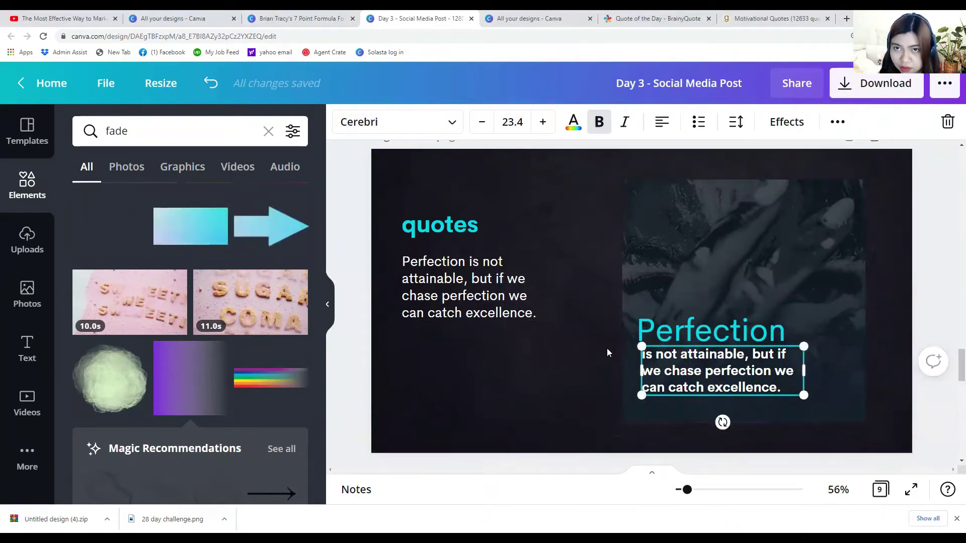
click(659, 334)
click(466, 302)
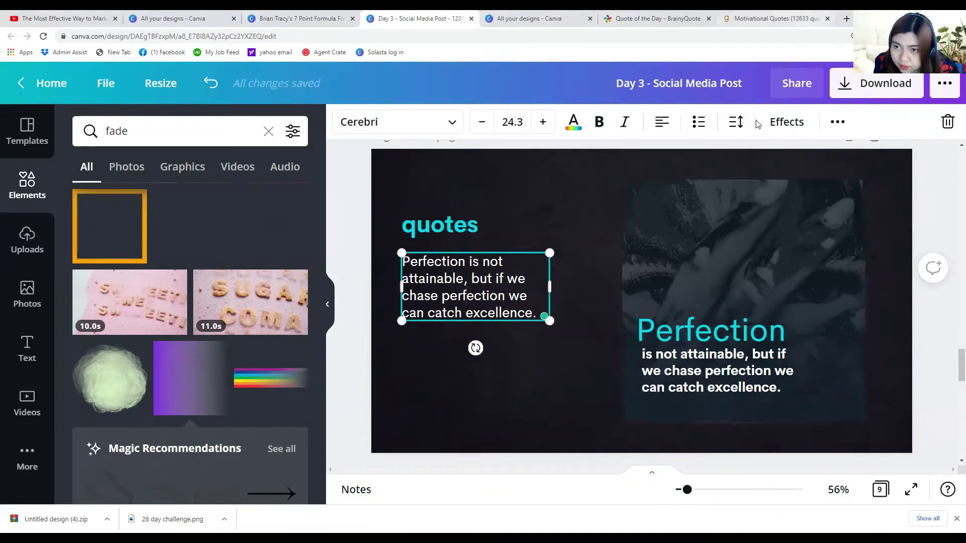
click(838, 122)
click(830, 161)
drag(483, 302, 695, 372)
double_click(694, 369)
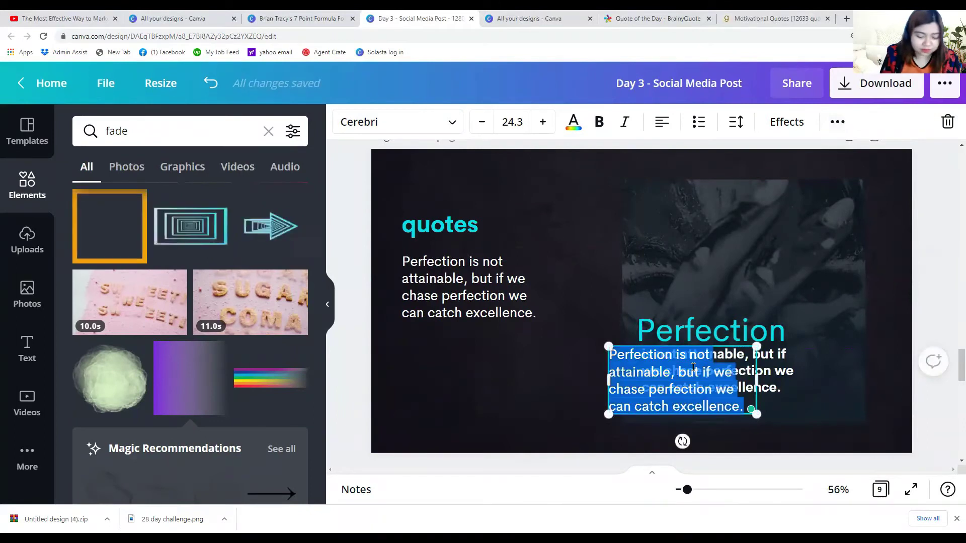
text(Lorem)
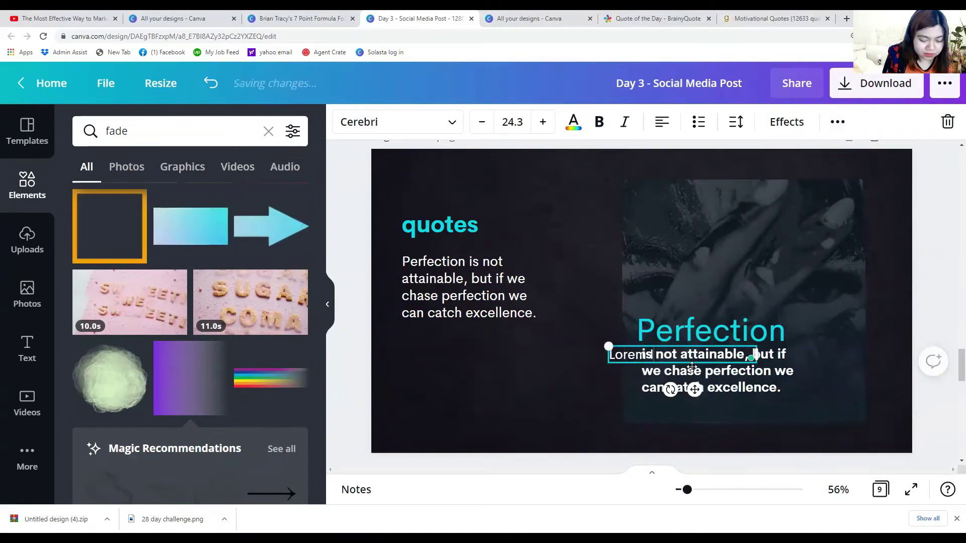
text( ipsum)
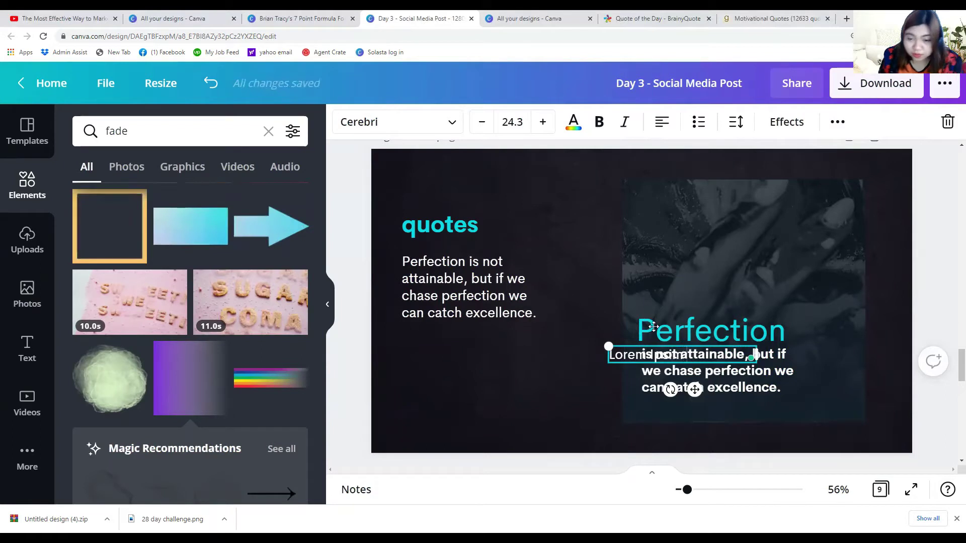
Position the "Lorem Ipsim" line beneath the end of the quote and scale it down to size 19.9.
drag(622, 342, 733, 395)
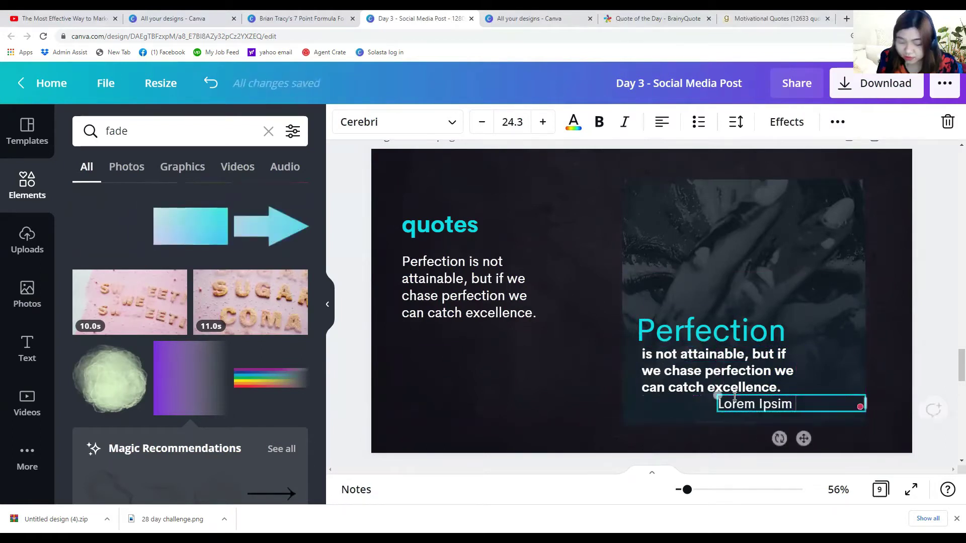
drag(870, 397, 841, 406)
click(811, 405)
click(811, 405)
key(Down)
key(Down)
key(Right)
key(Right)
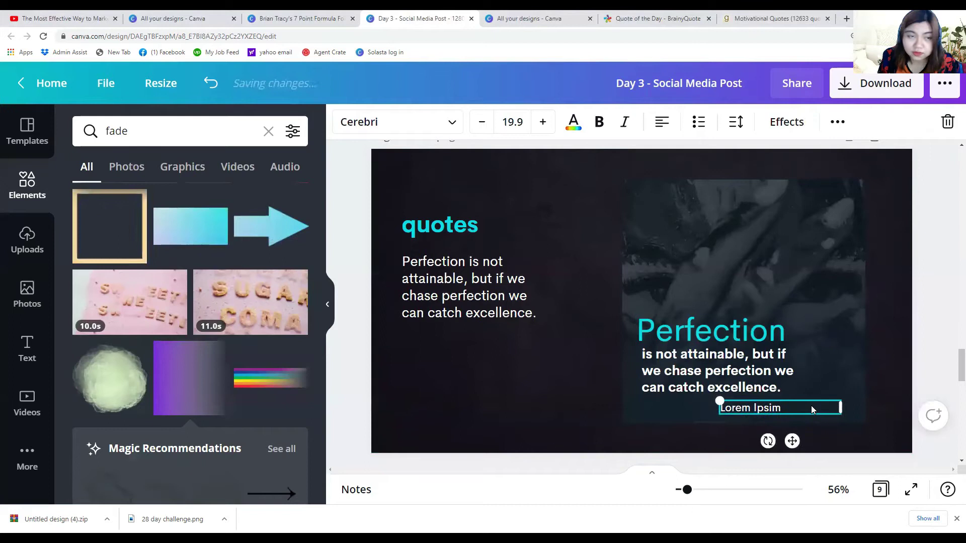
Change the "Lorem Ipsim" line's font to Buffalo.
click(374, 128)
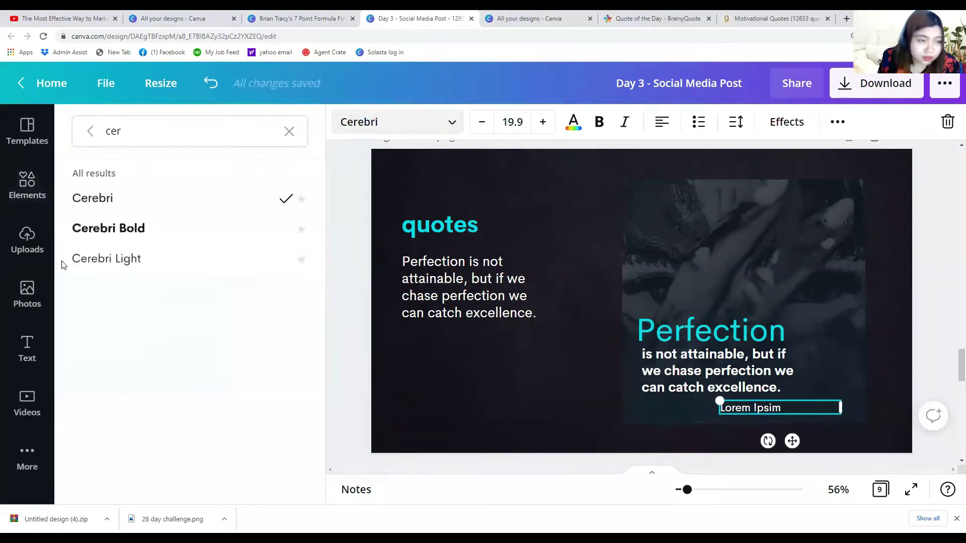
click(90, 131)
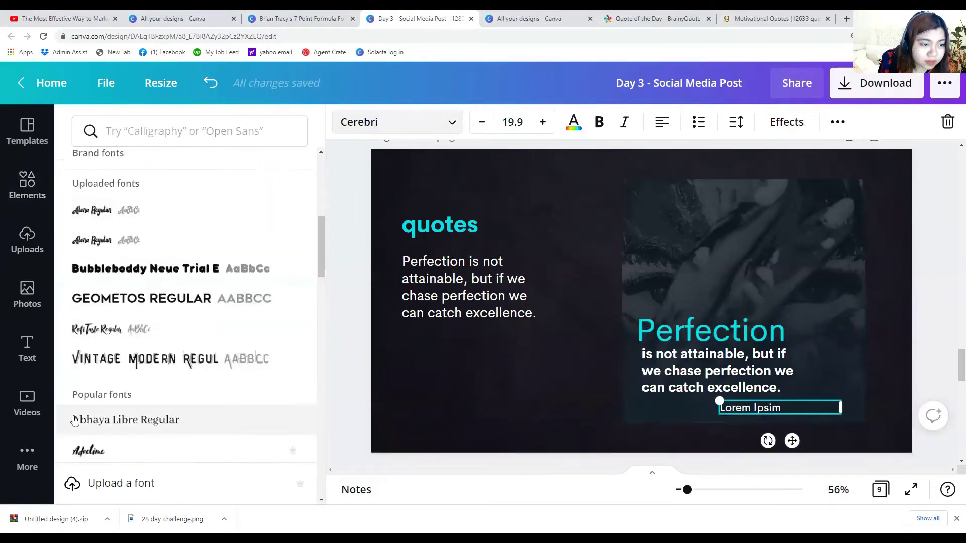
scroll(74, 421, down, 5)
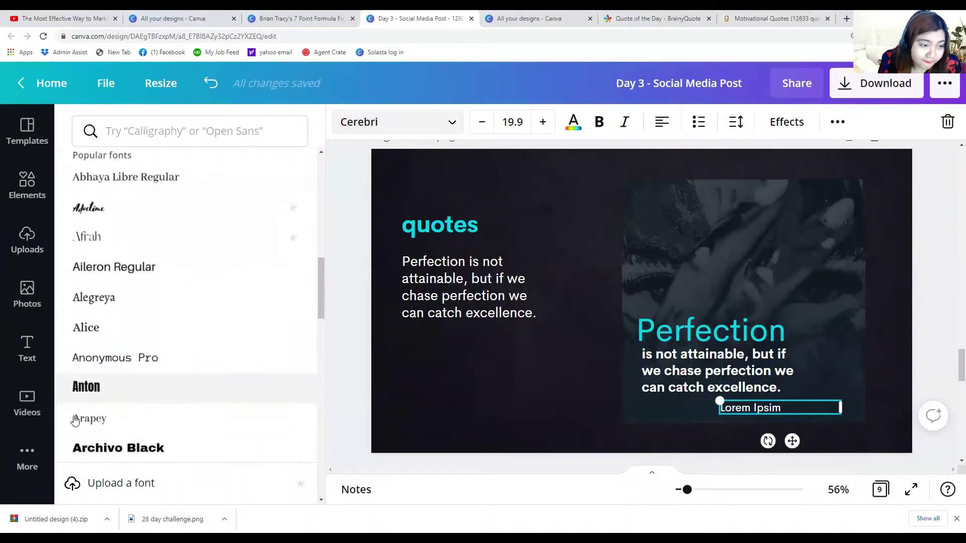
scroll(75, 421, down, 1)
scroll(74, 421, down, 2)
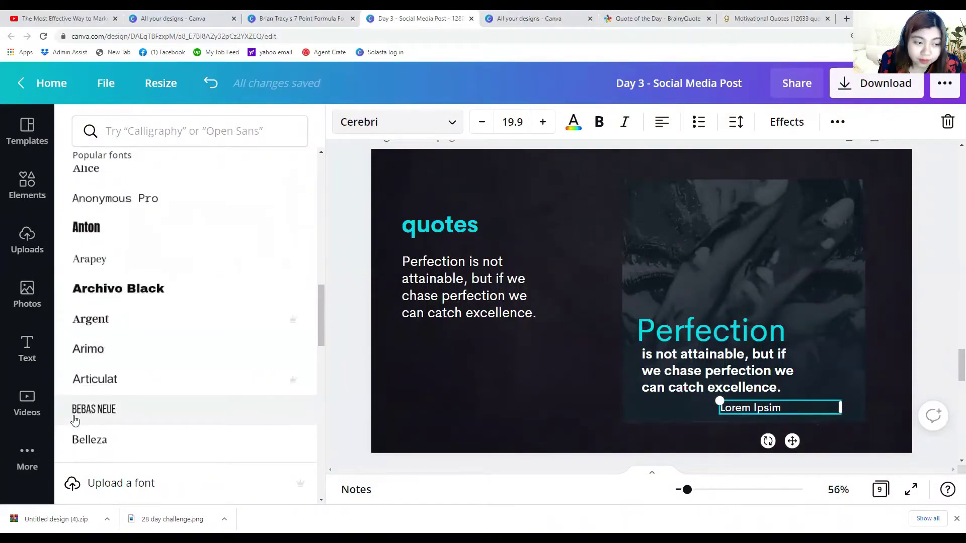
scroll(75, 420, down, 4)
click(86, 360)
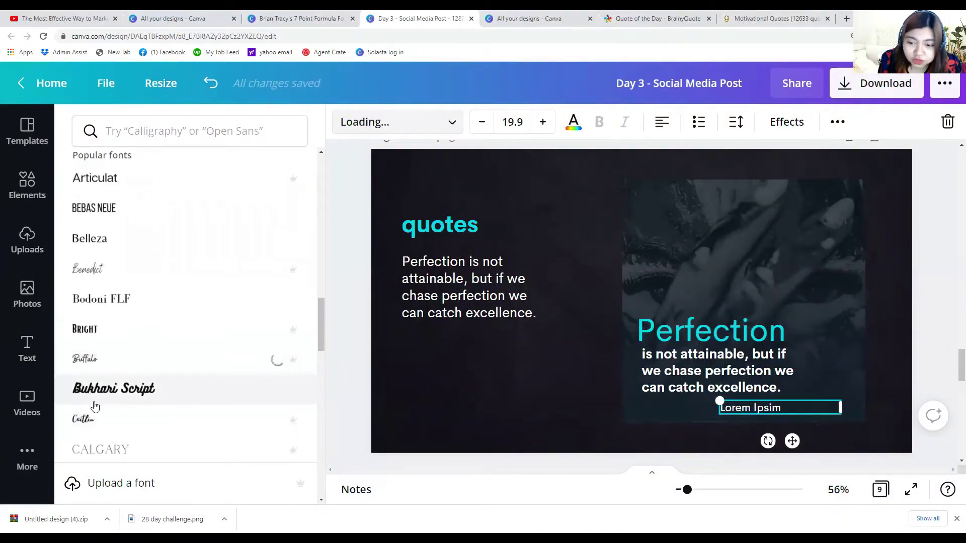
Change the "Lorem Ipsim" line's font to Madelyn and enlarge it to size 42.5.
scroll(95, 406, down, 6)
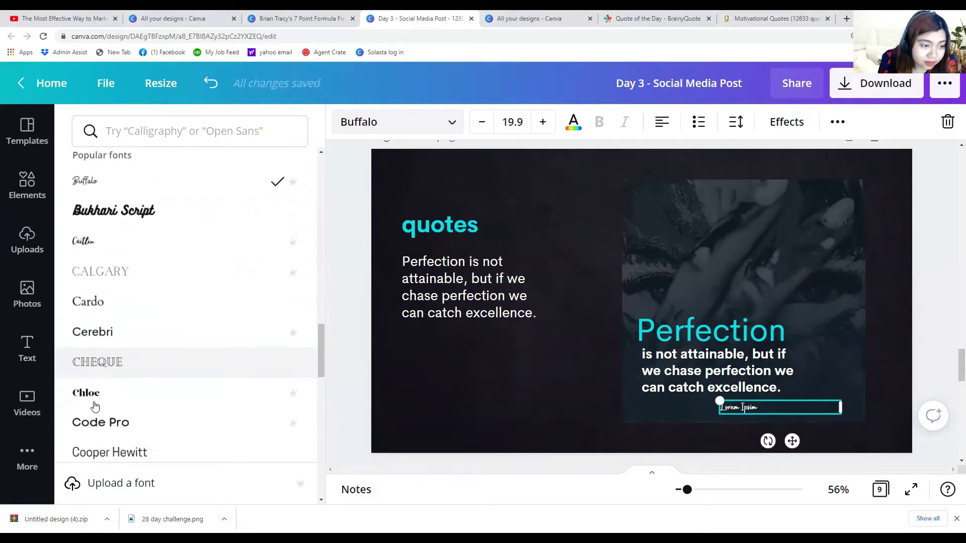
scroll(95, 406, down, 6)
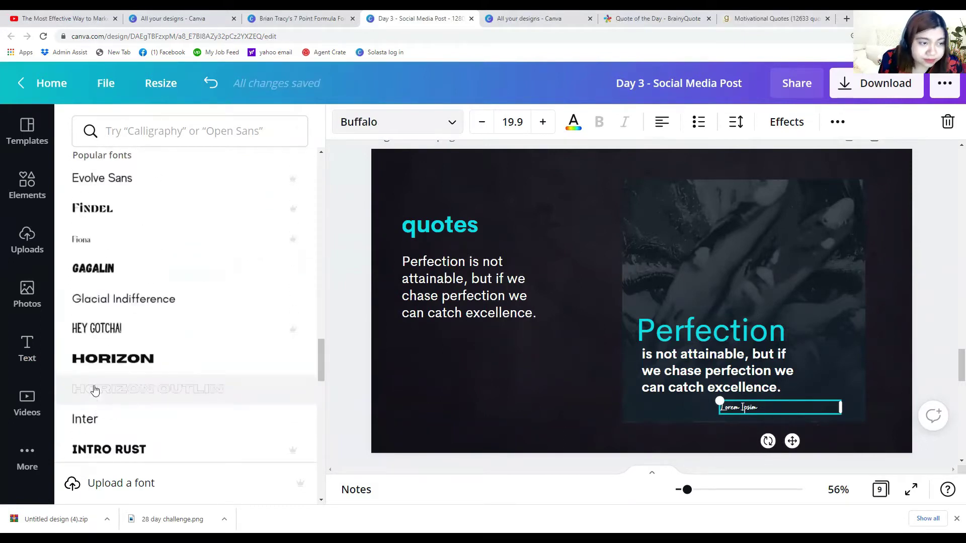
scroll(95, 391, up, 3)
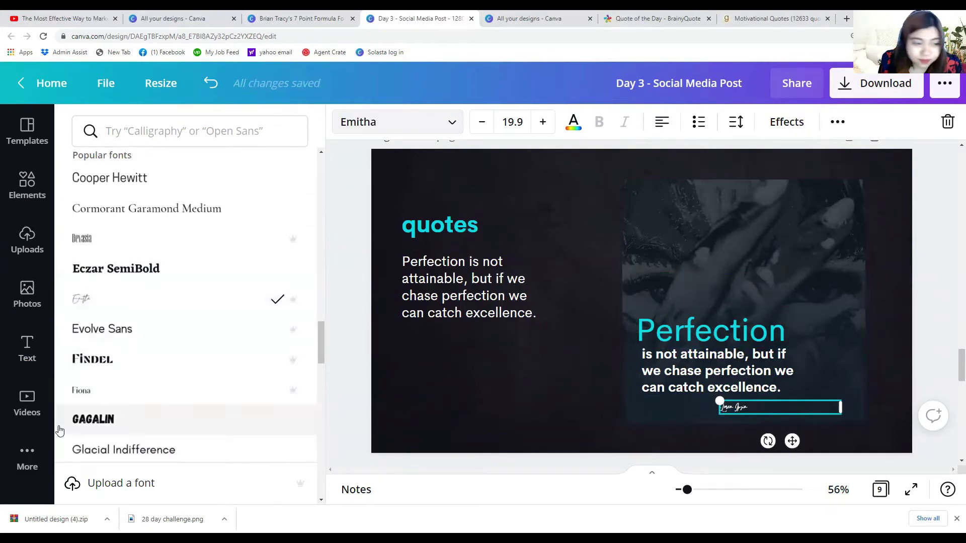
scroll(59, 430, down, 7)
scroll(98, 397, down, 7)
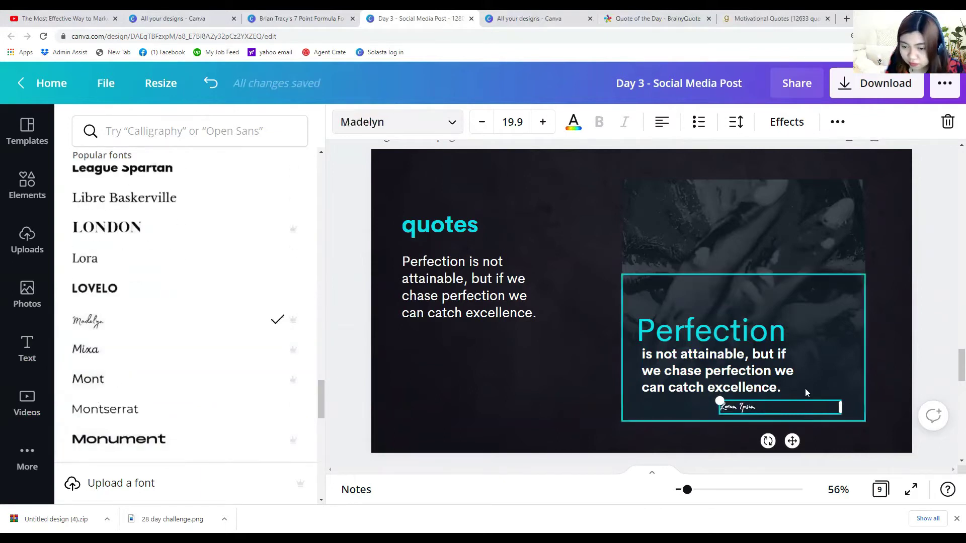
drag(836, 408, 805, 389)
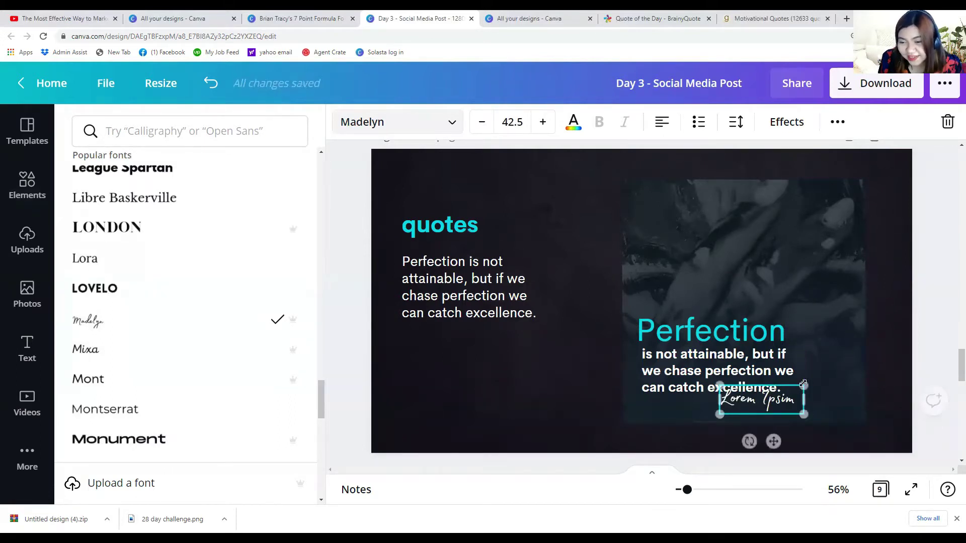
Move "Perfection" and the quote text below it slightly up and to the left, clear of the signature line.
drag(668, 350, 667, 341)
click(666, 372)
key(Up)
key(Up)
key(Up)
key(Up)
key(Up)
key(Up)
key(Up)
key(Up)
key(Up)
key(Up)
key(Up)
key(Up)
key(Up)
key(Up)
key(Up)
key(Up)
key(Up)
key(Up)
key(Up)
key(Up)
key(Up)
key(Up)
key(Left)
key(Left)
key(Left)
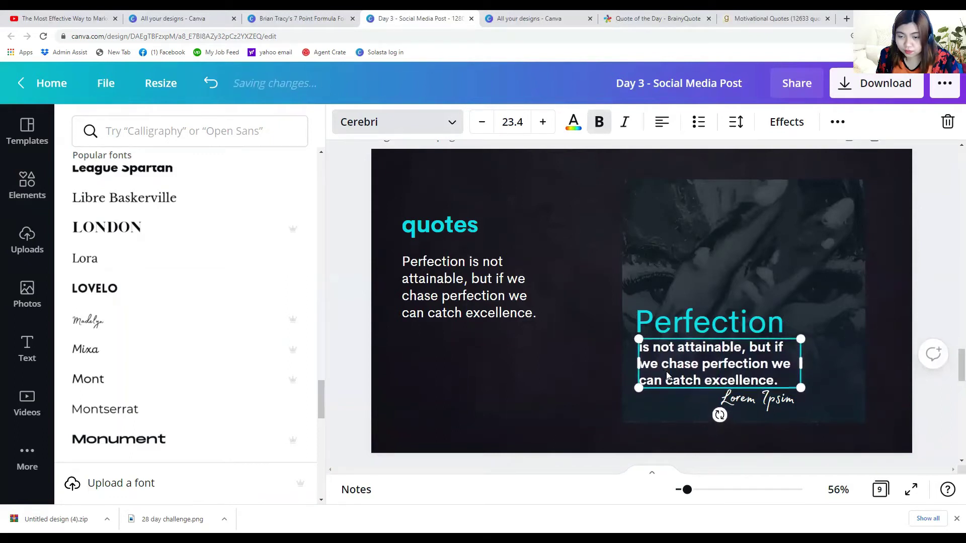
Shift the "Lorem Ipsim" line slightly left beneath the end of the quote.
click(737, 399)
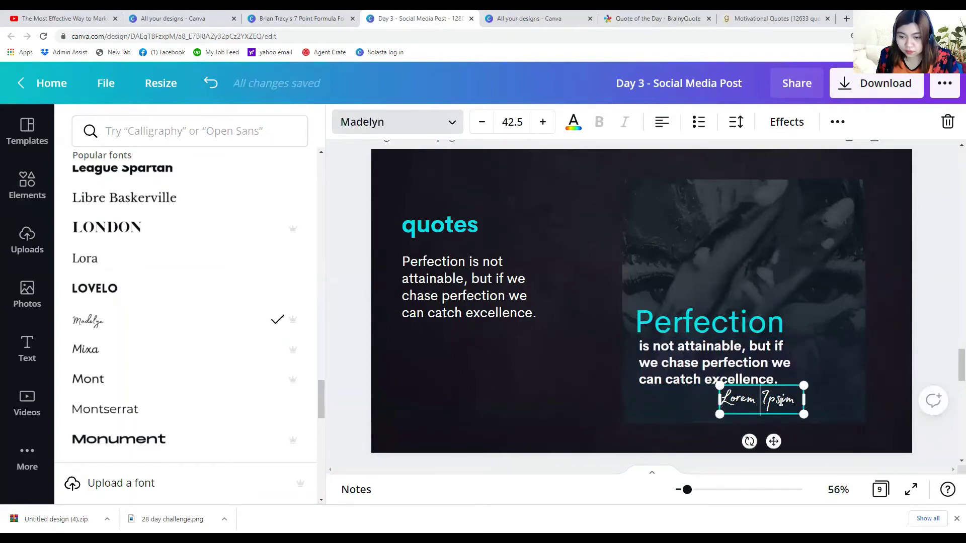
click(749, 403)
drag(749, 402, 739, 402)
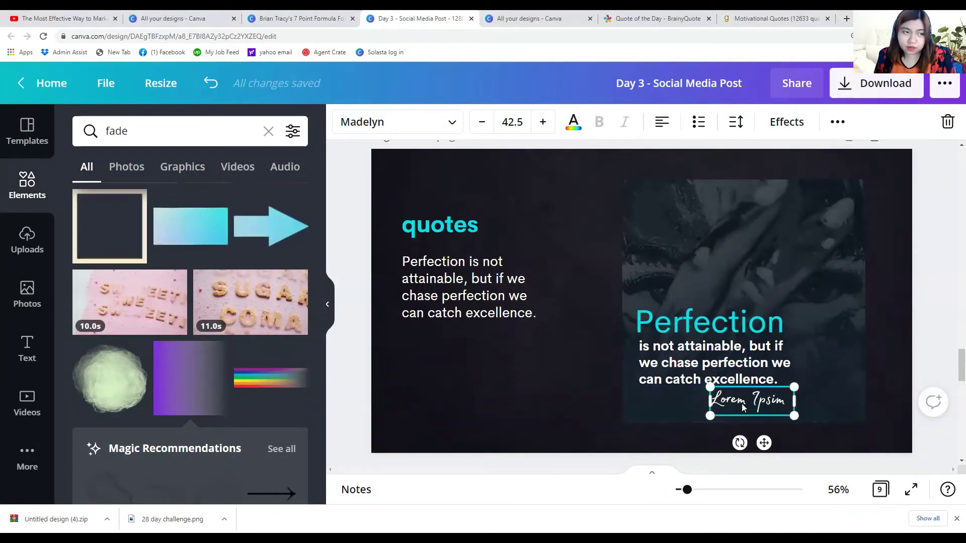
Recolour the "Lorem Ipsim" line with the document's pink.
click(824, 386)
click(748, 410)
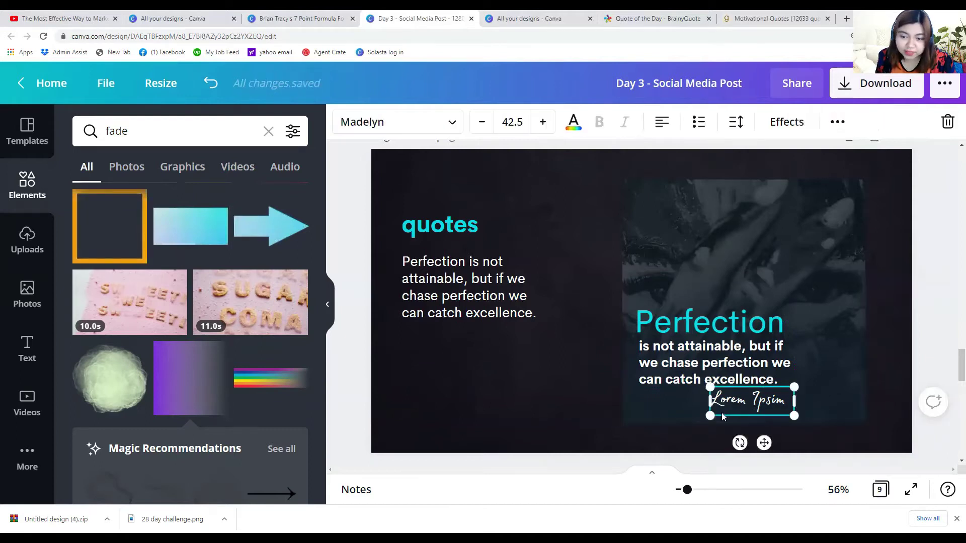
click(573, 122)
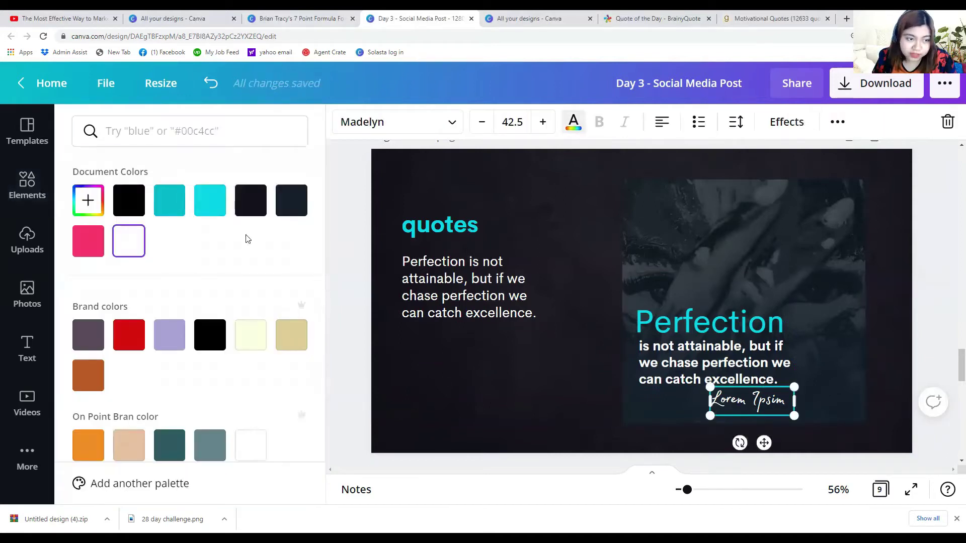
click(84, 246)
click(504, 410)
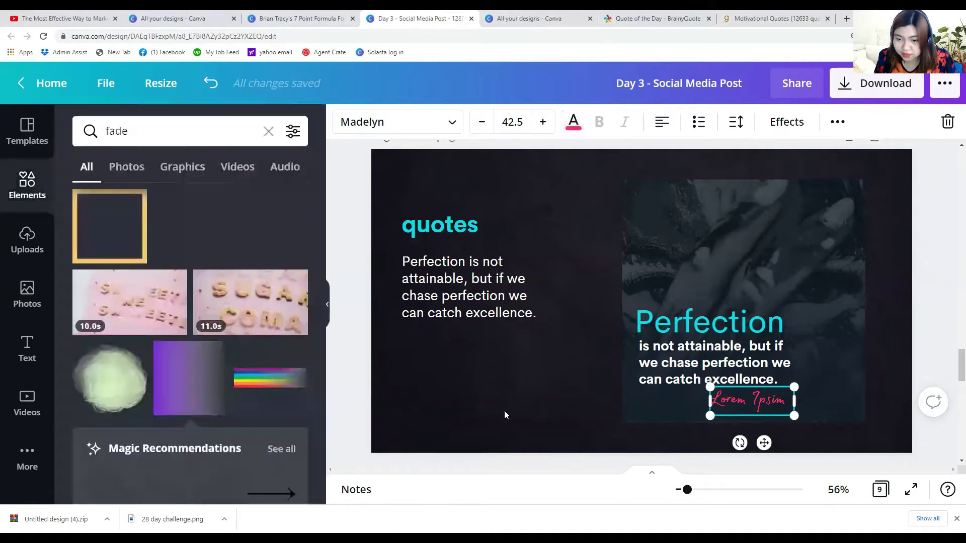
click(779, 398)
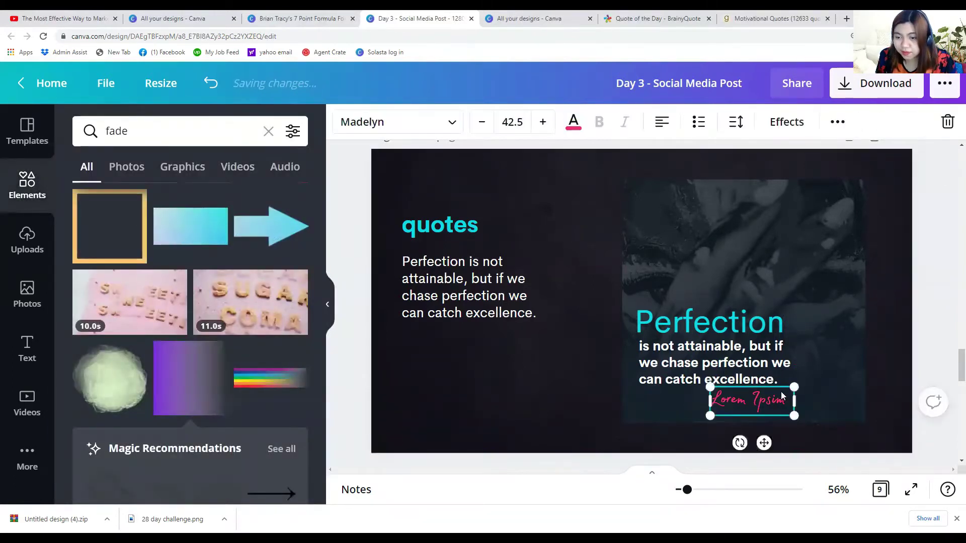
Search the elements for "quote" and add the solid closing quotation marks graphic to the page.
click(753, 224)
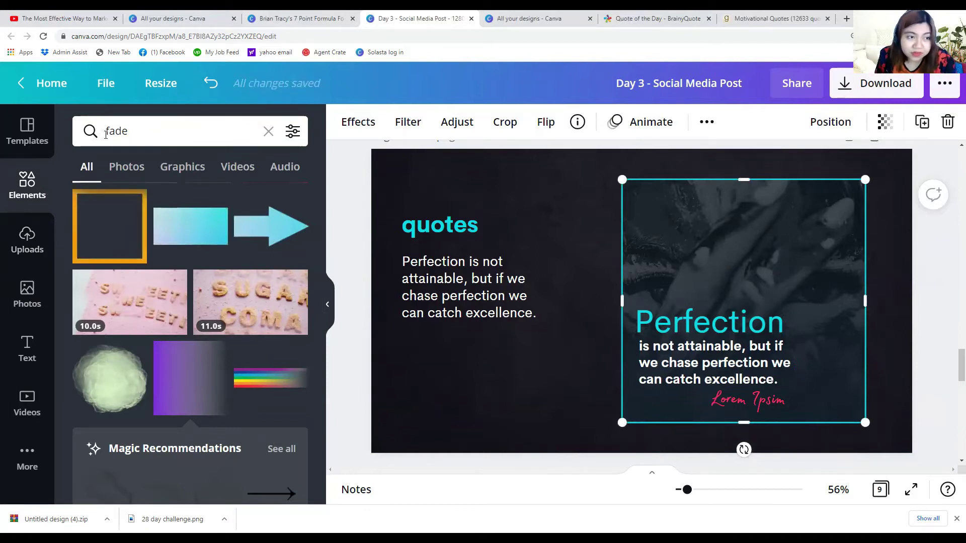
click(124, 135)
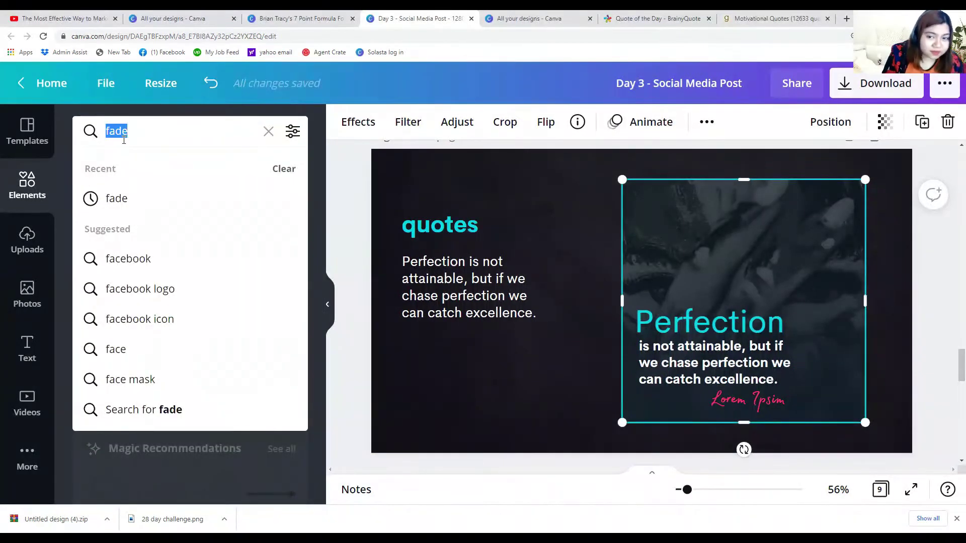
key(BackSpace)
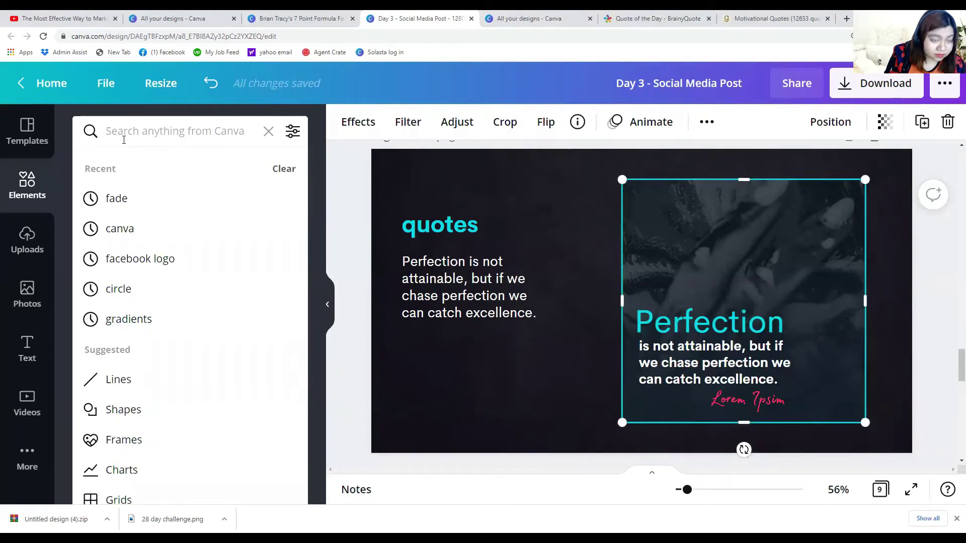
text(quo)
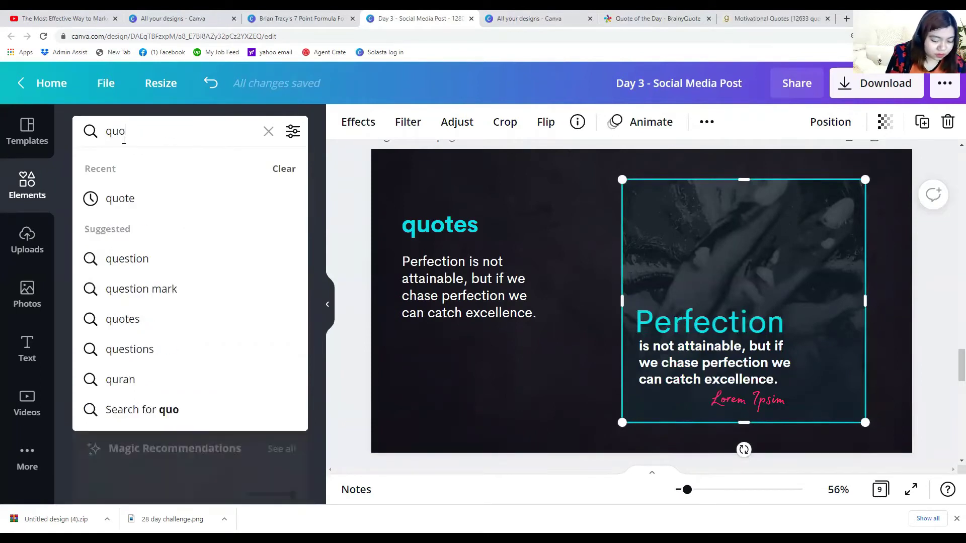
text(t)
click(125, 200)
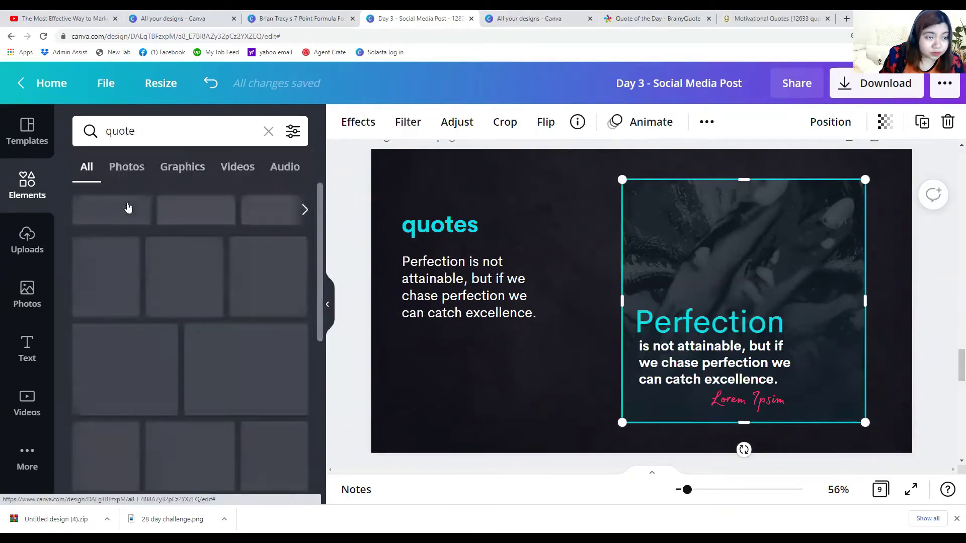
click(179, 275)
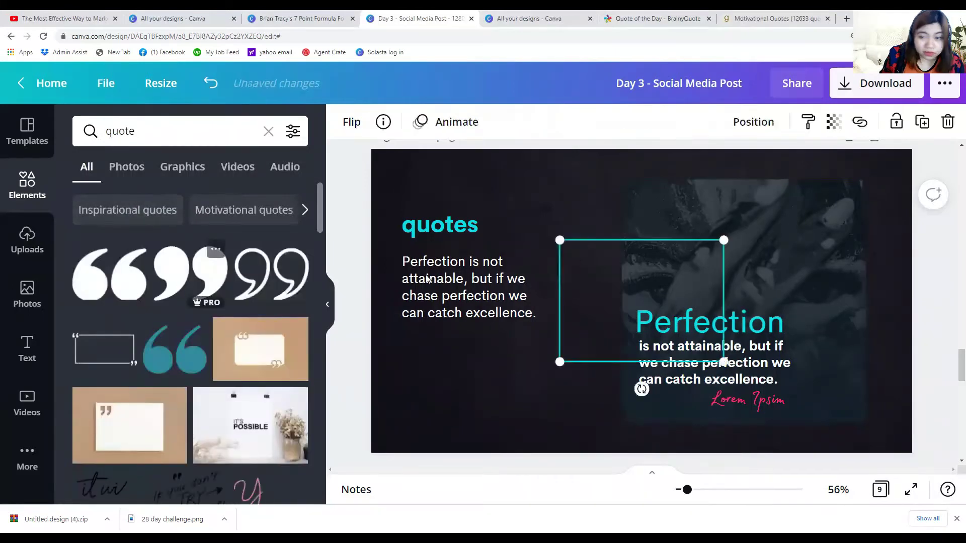
Shrink the quotation marks, place them in the photo's upper-left corner and recolour them with the document's pink.
drag(590, 283, 787, 202)
click(653, 325)
click(652, 283)
drag(759, 273, 680, 225)
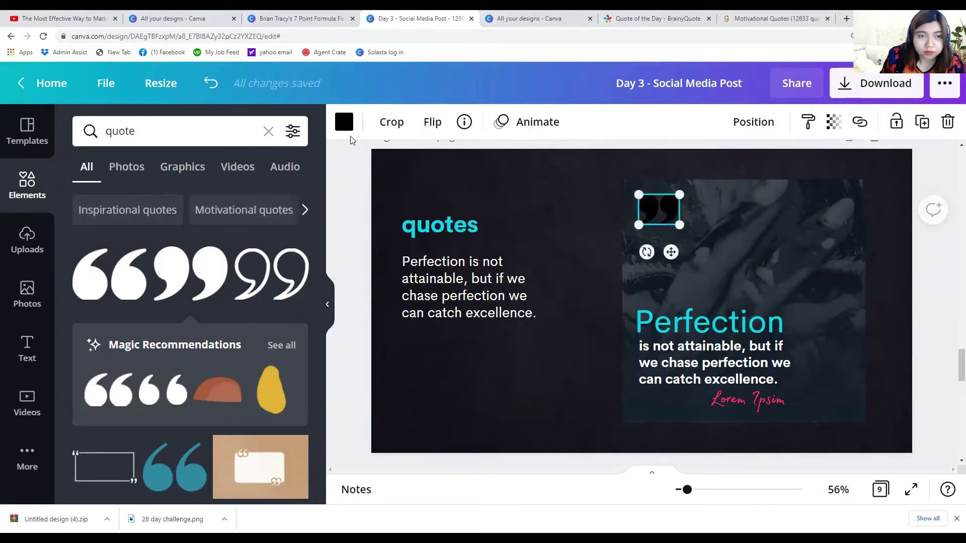
click(344, 122)
click(88, 241)
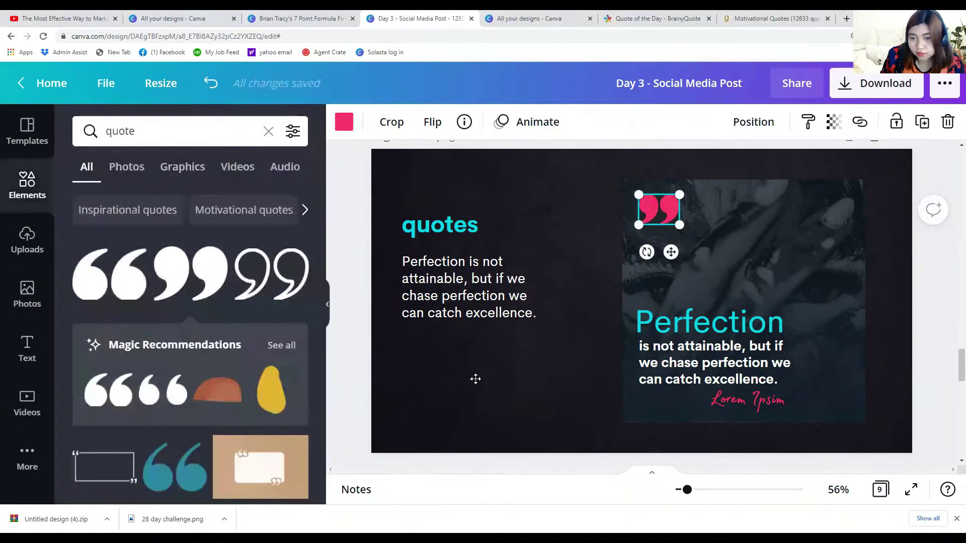
Change the font of the word "Perfection" in the sample post to Alata.
double_click(456, 343)
click(365, 121)
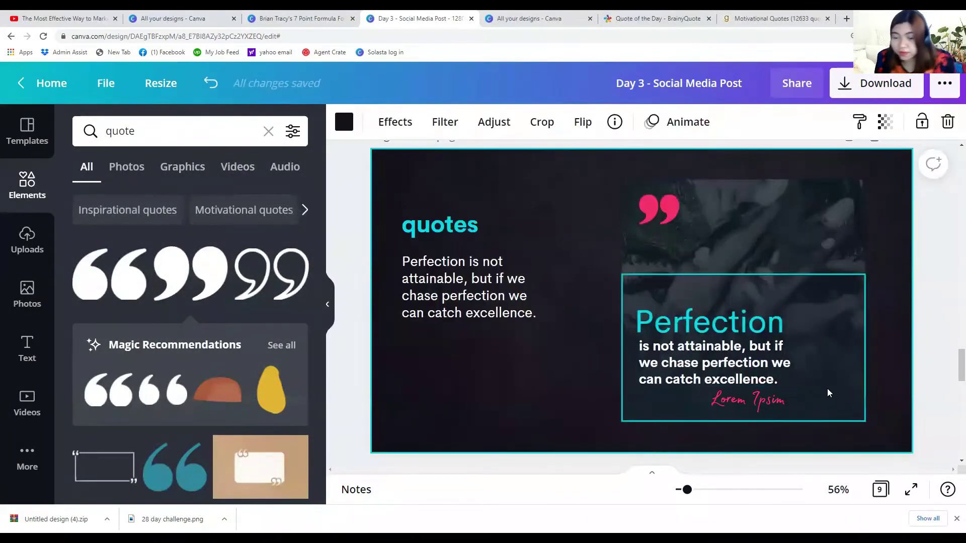
click(921, 382)
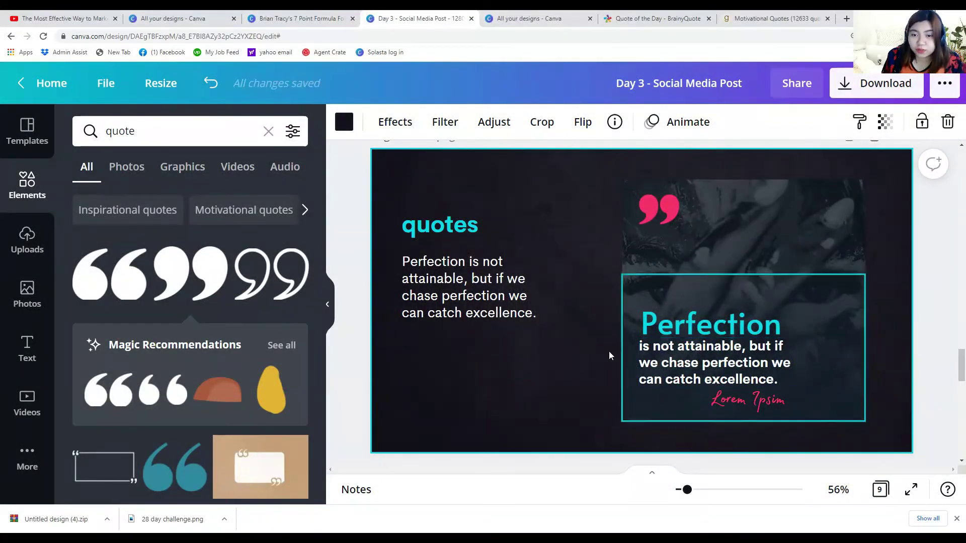
Try white as the colour of the quotes page background.
click(26, 293)
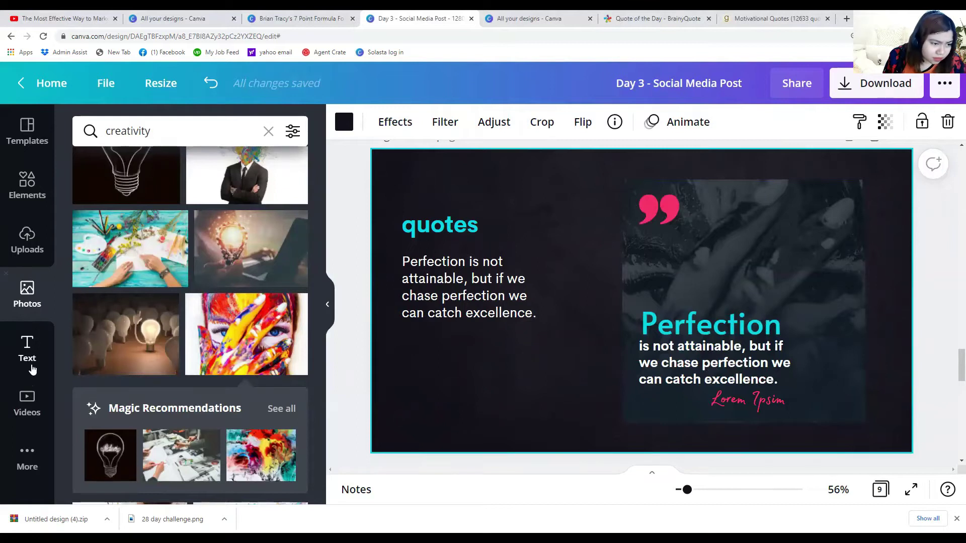
click(27, 183)
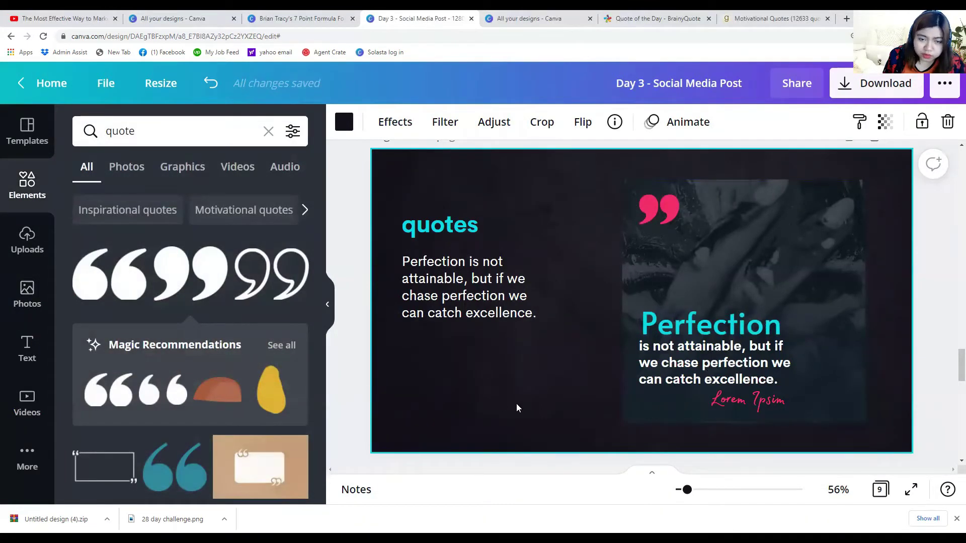
click(345, 129)
click(125, 253)
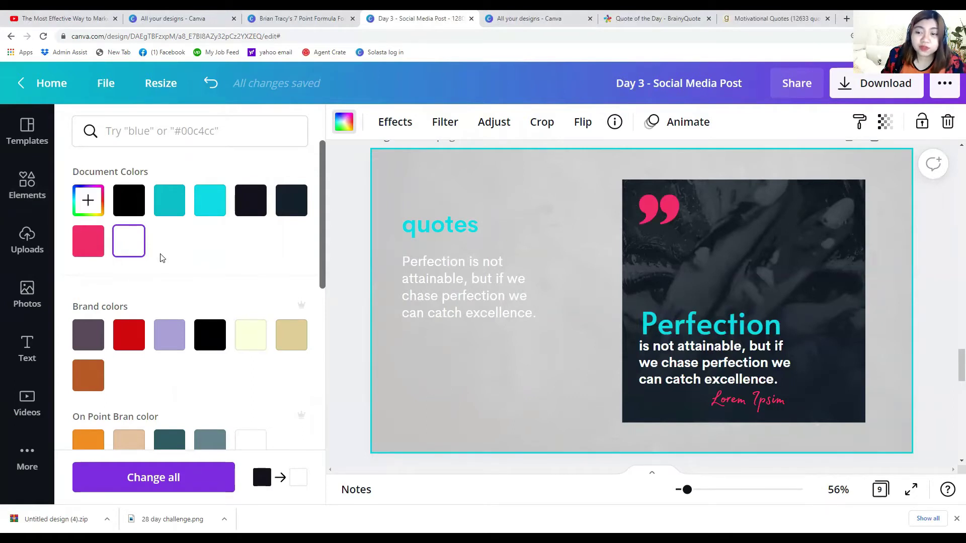
Align "Perfection" with the left edge of the quote text and set the page background colour to black.
click(734, 319)
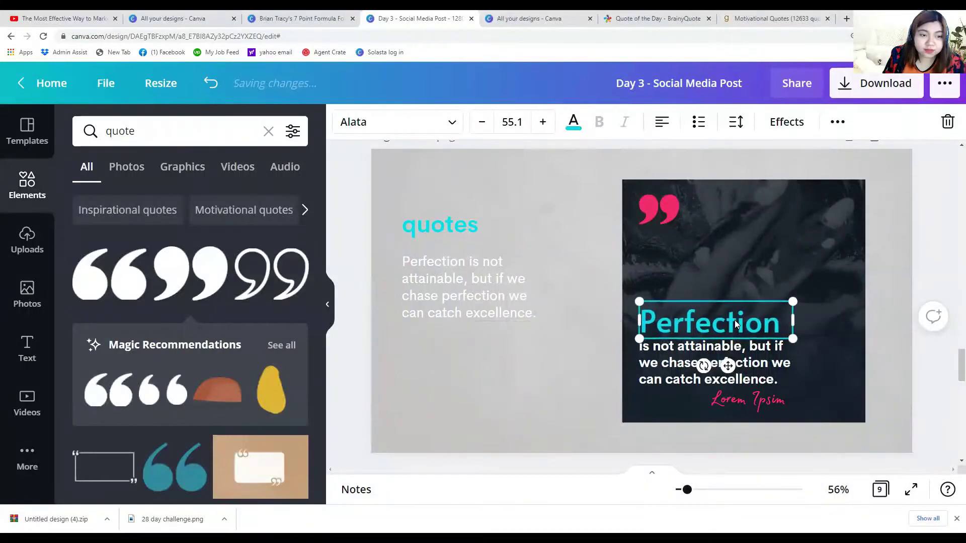
click(692, 261)
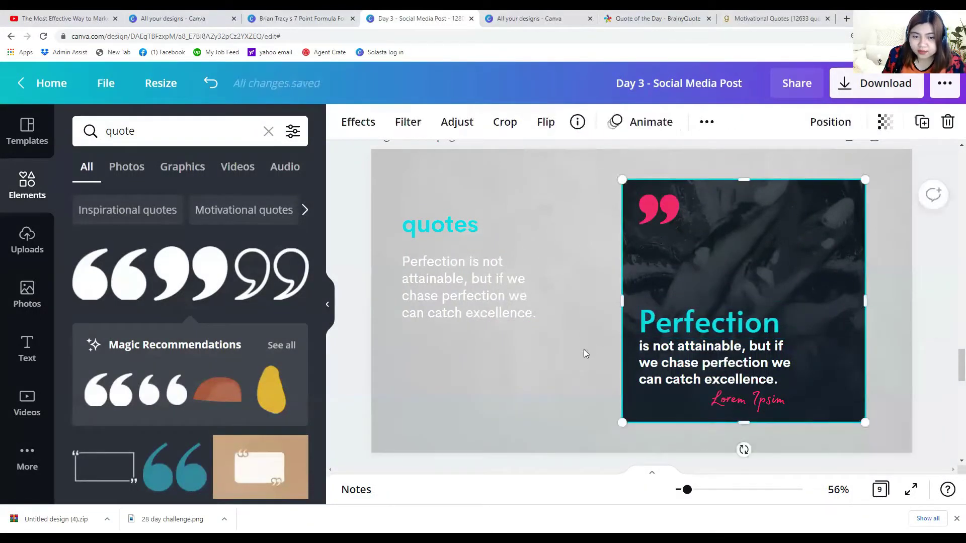
click(582, 349)
click(344, 121)
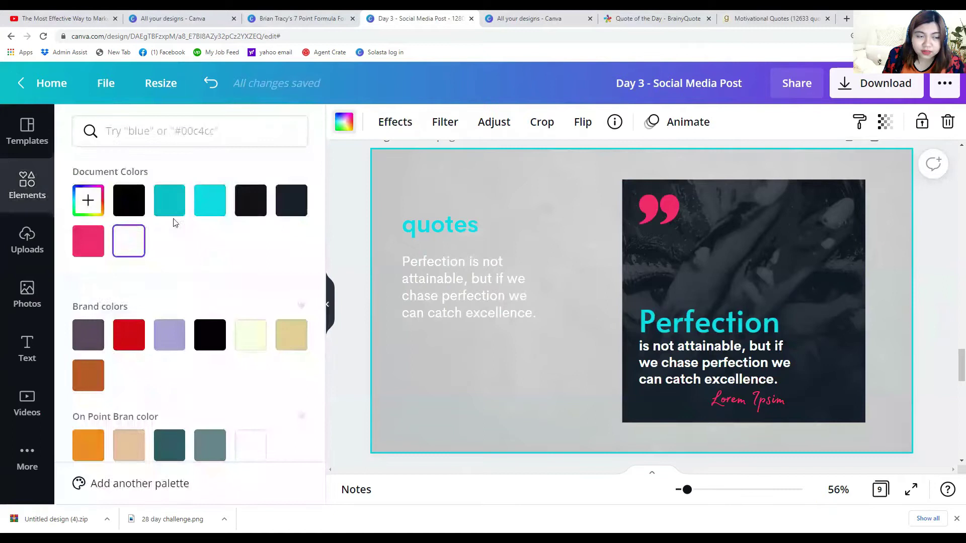
click(128, 198)
Search the photos for "women" and add the photo of four women on a brown background to the Special days page.
scroll(192, 269, down, 3)
scroll(393, 312, down, 8)
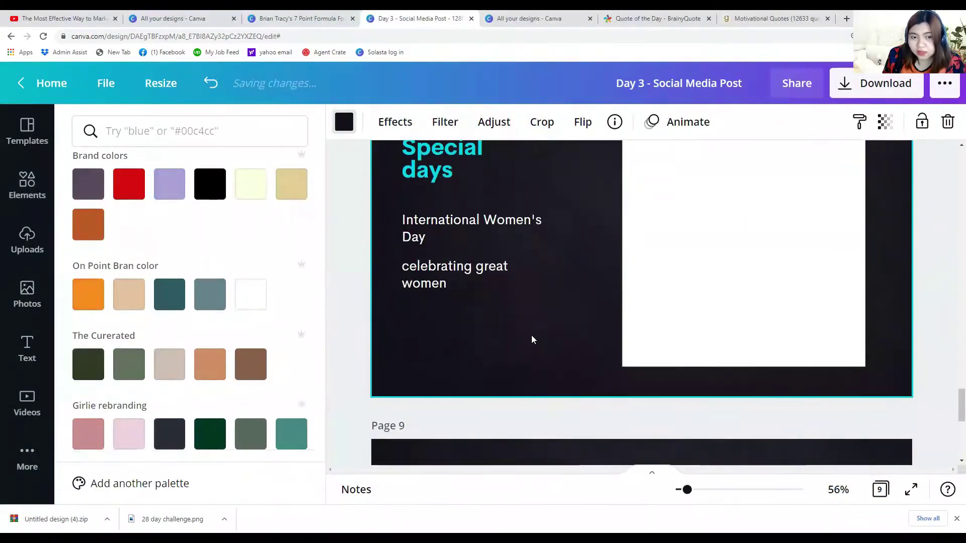
scroll(533, 339, up, 1)
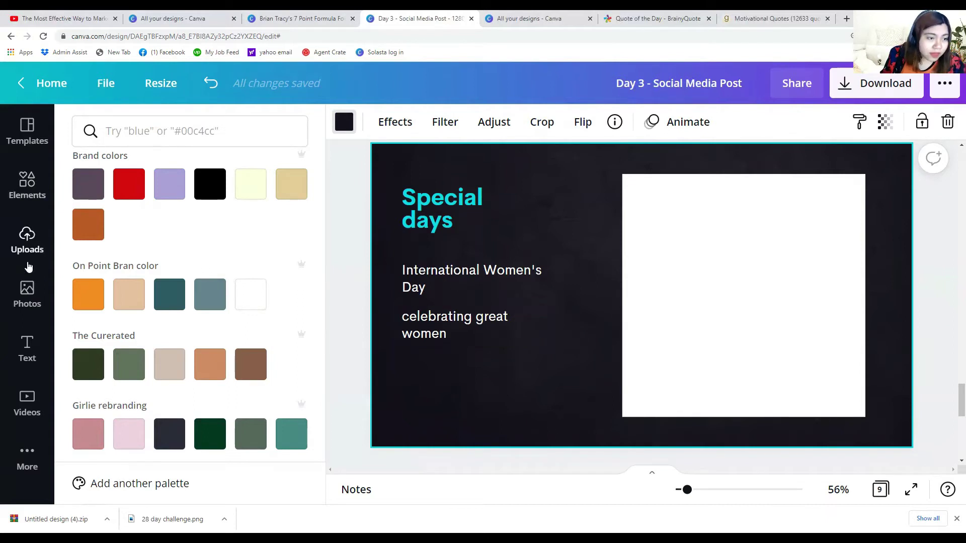
click(27, 293)
click(179, 130)
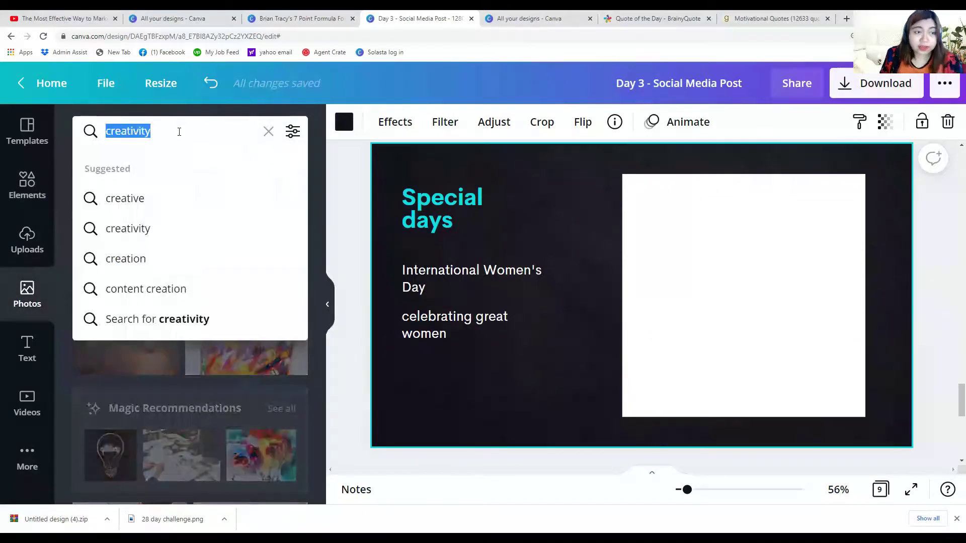
key(BackSpace)
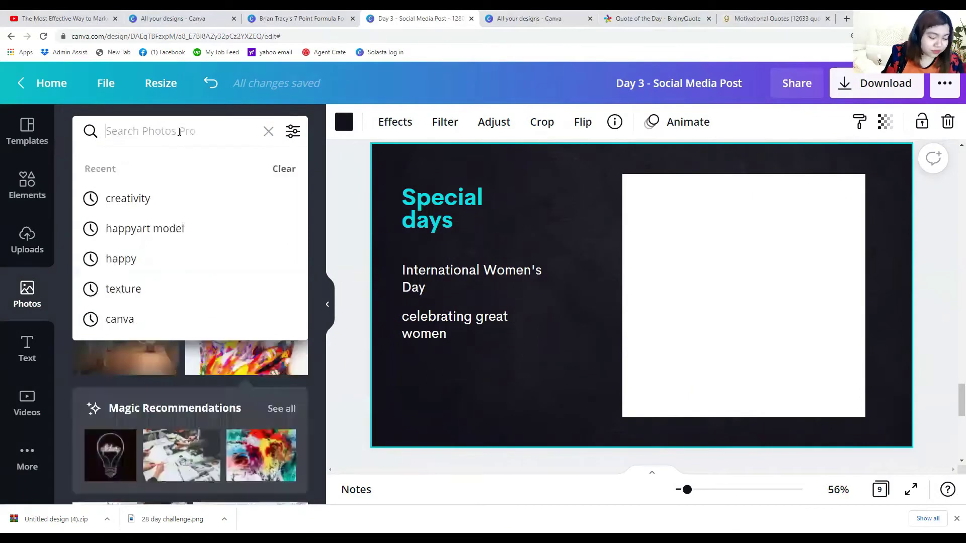
text(women)
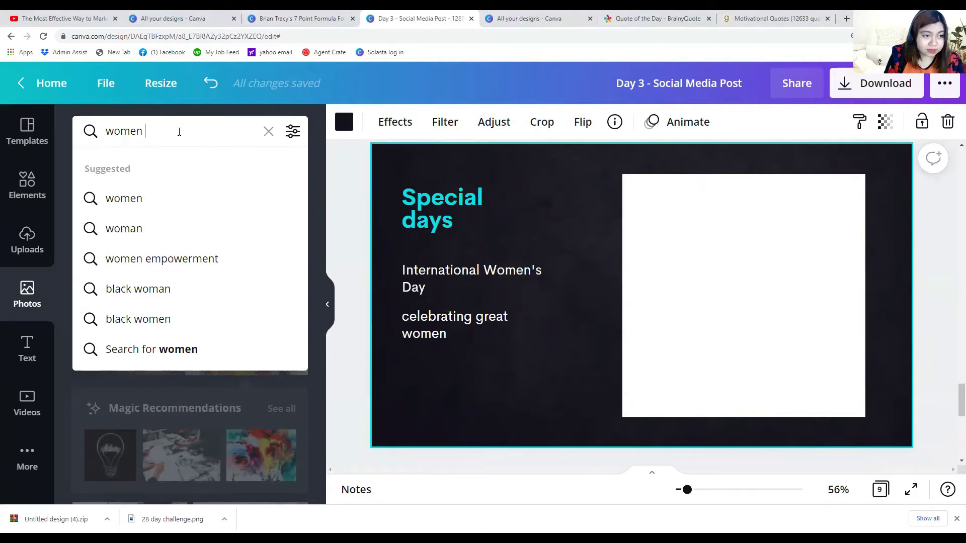
key(Return)
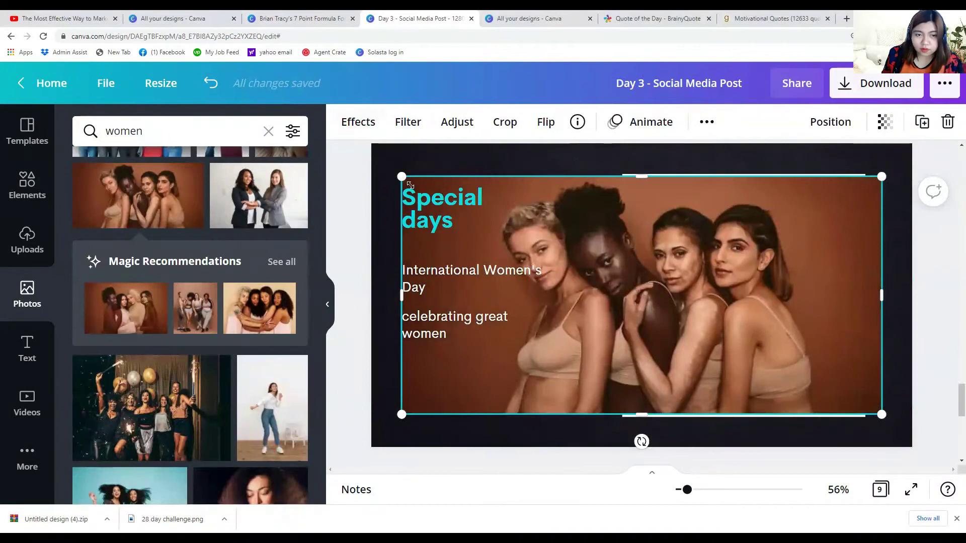
Shrink the women's photo, crop its left and right sides and fit it in the lower part of the white square.
drag(452, 216, 702, 340)
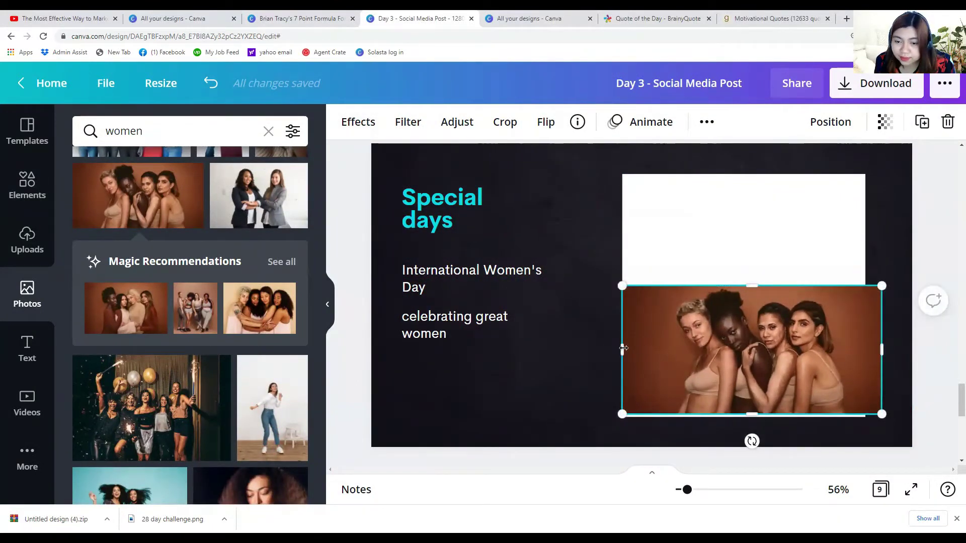
drag(623, 348, 658, 348)
drag(882, 350, 856, 351)
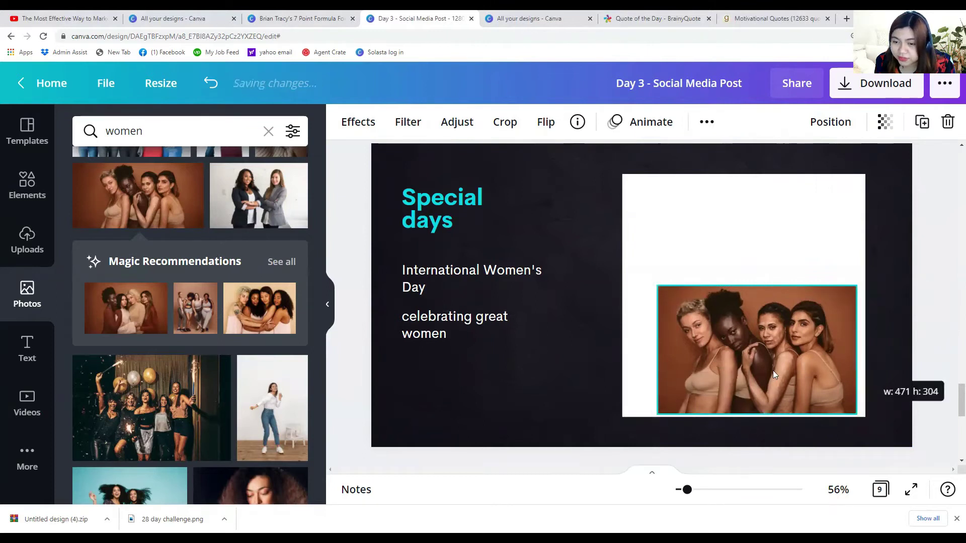
drag(773, 375, 756, 366)
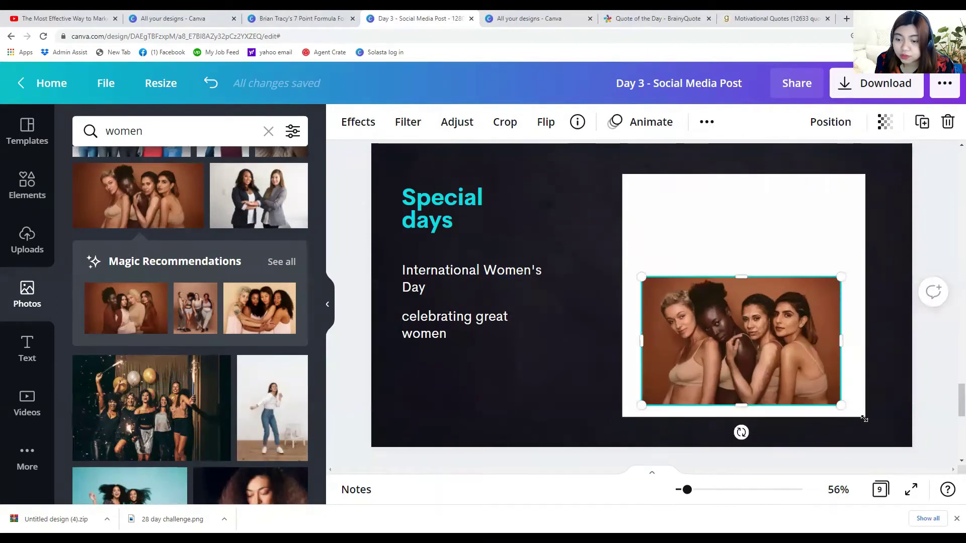
drag(864, 419, 860, 417)
Remove the background of the women's photo and enlarge the photo to the full width of the white square.
click(353, 125)
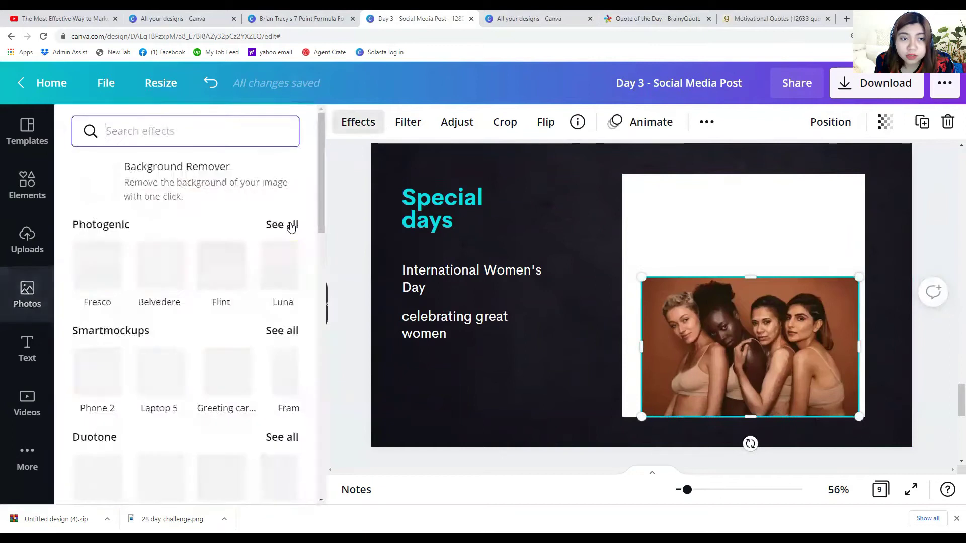
click(158, 191)
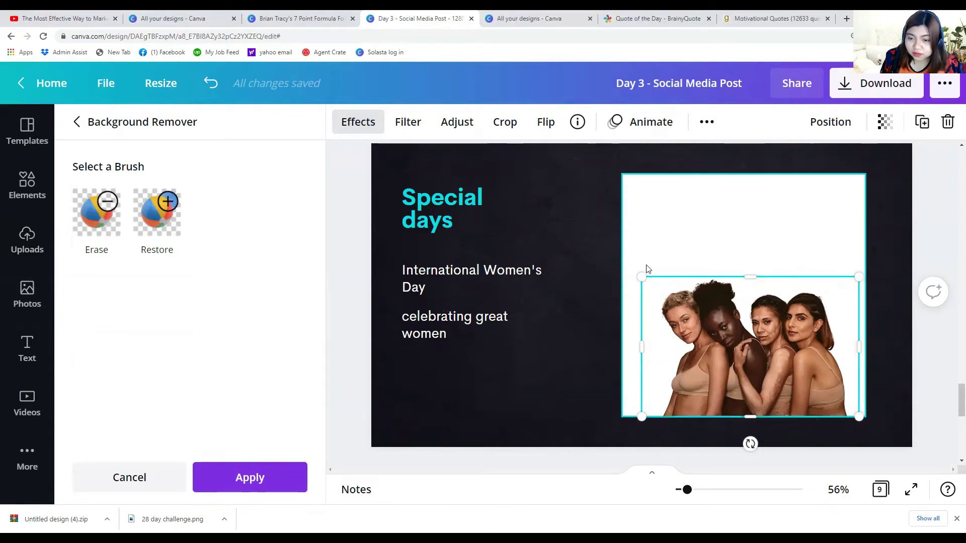
drag(632, 272, 617, 262)
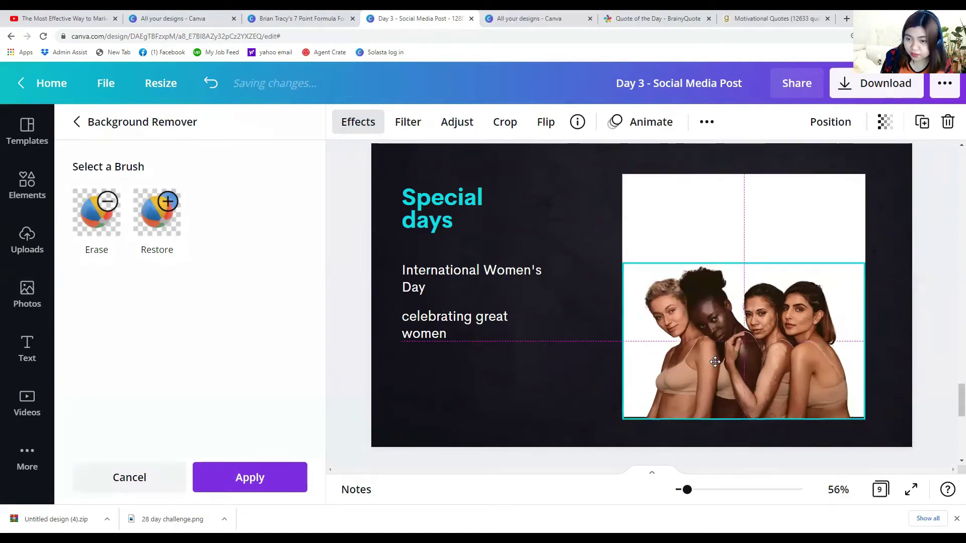
Try cyan and black on the square behind the women and recolour it with the document's pink.
click(709, 239)
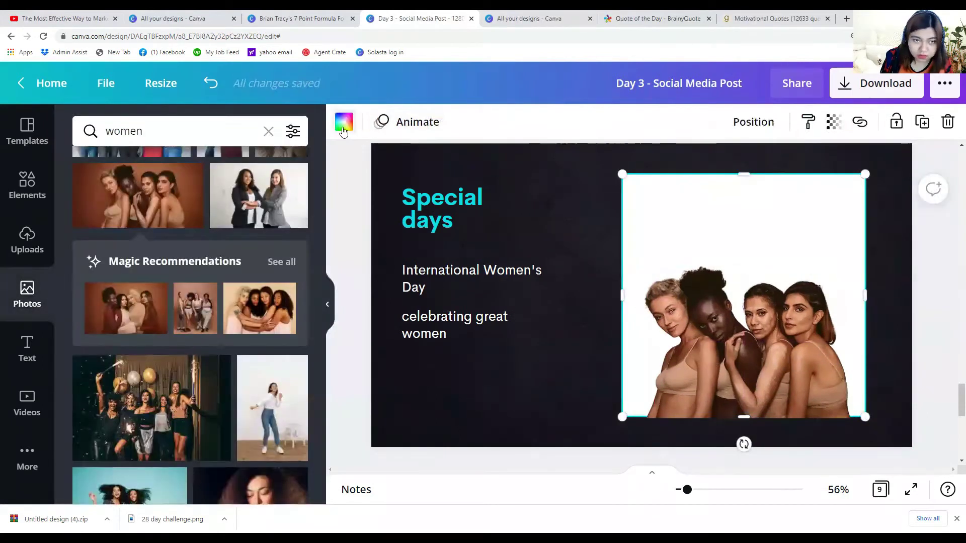
click(344, 121)
click(204, 209)
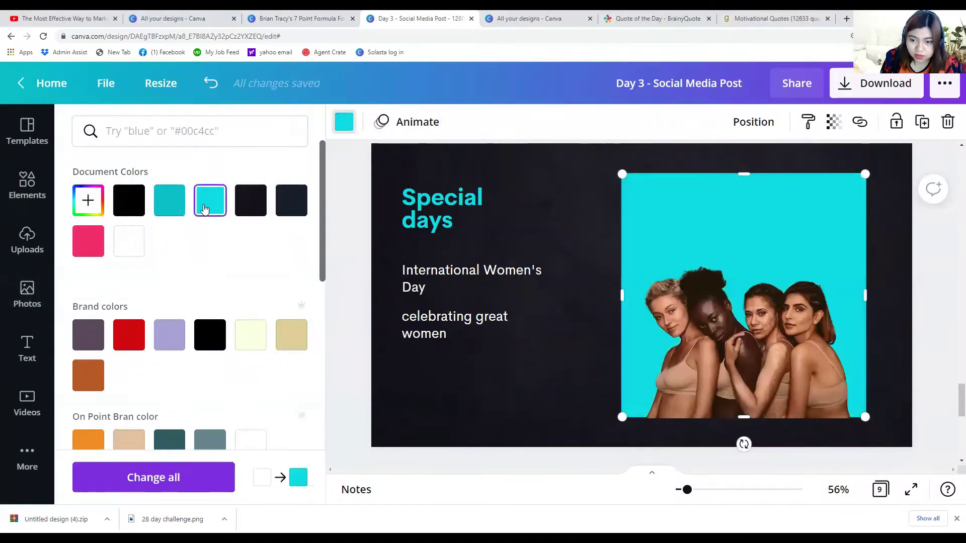
click(130, 202)
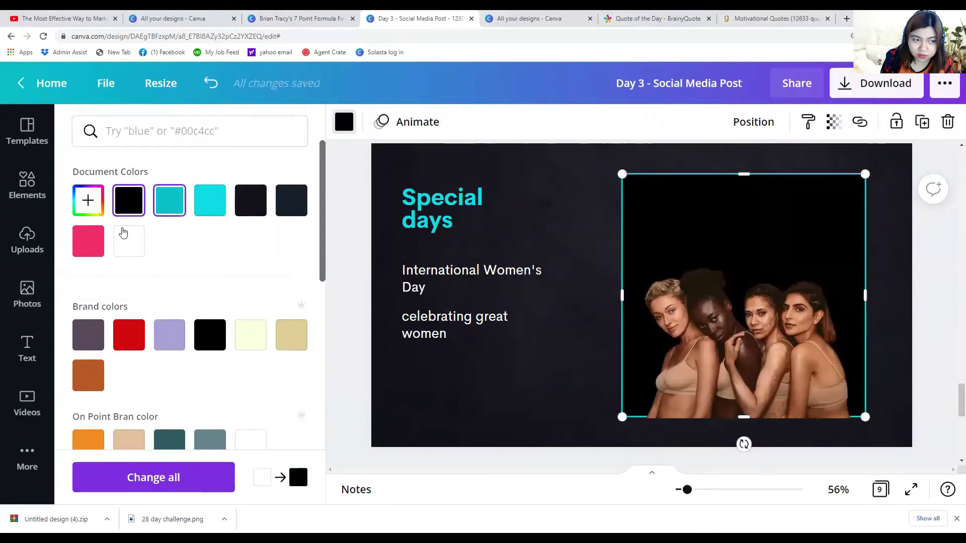
click(100, 244)
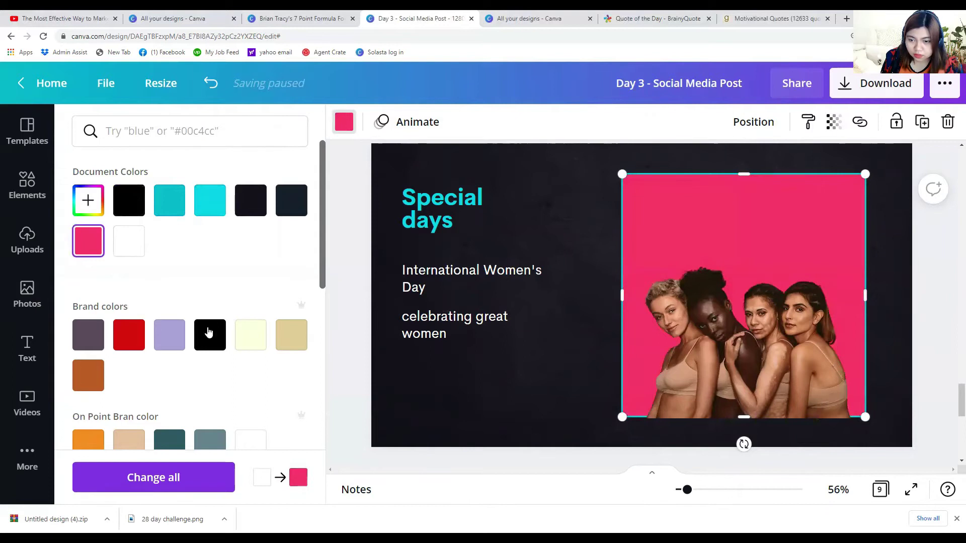
Shrink the women's cutout slightly and centre it along the bottom edge of the pink square.
click(660, 300)
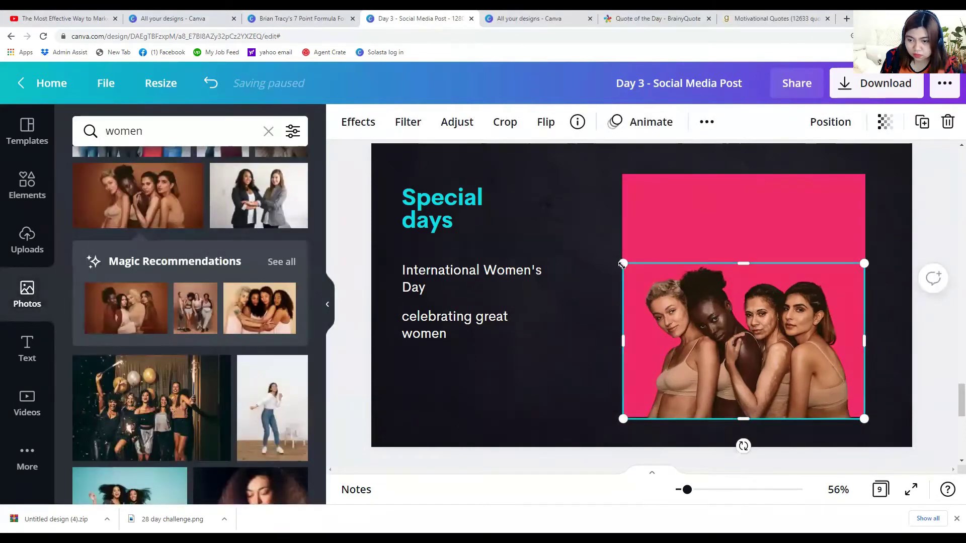
drag(623, 264, 640, 274)
drag(742, 359, 735, 354)
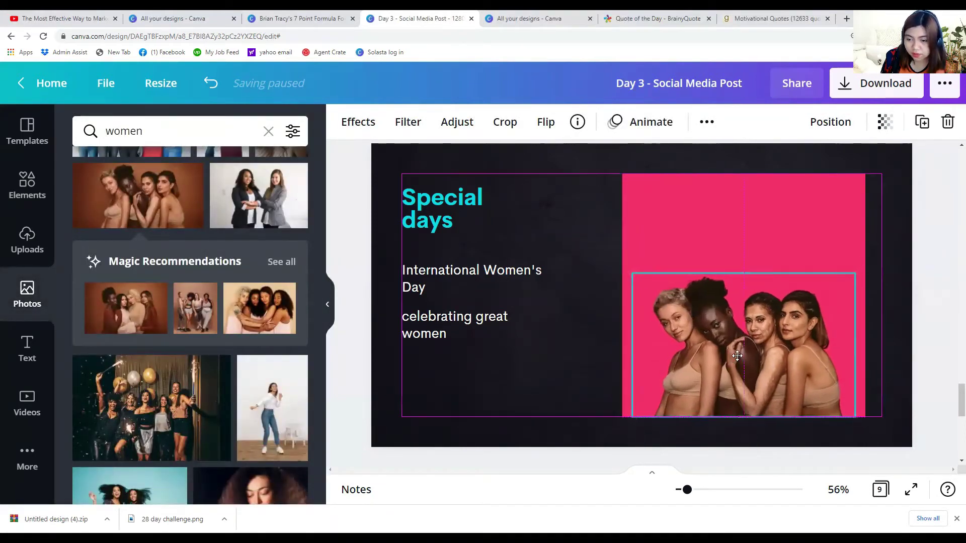
click(562, 399)
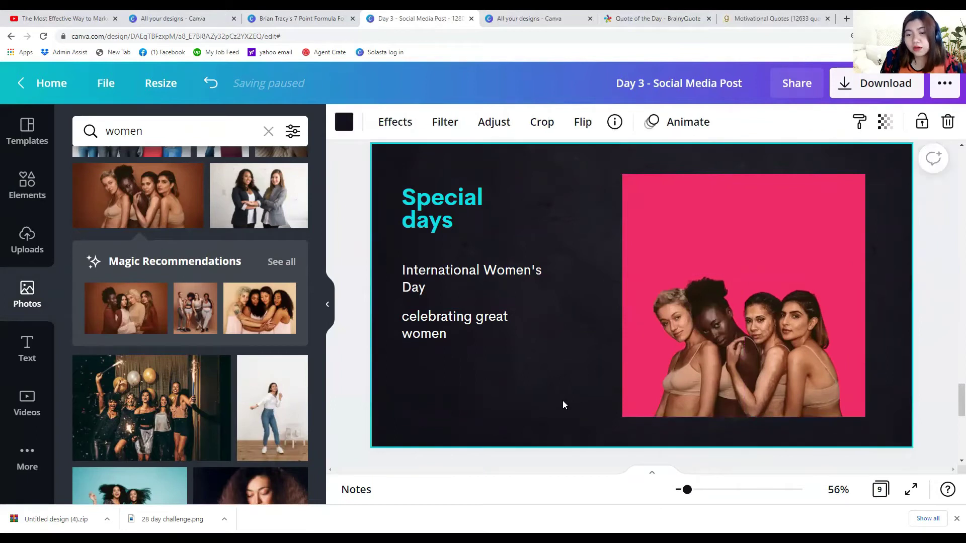
Add the purple fade gradient, rotate it so the purple is at the bottom, shrink it and place it beside the pink square.
click(27, 185)
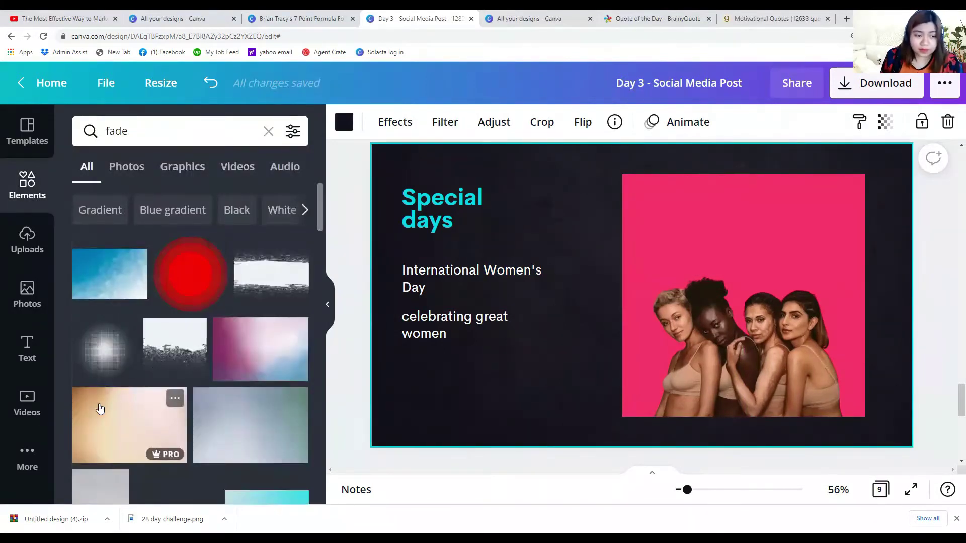
scroll(100, 409, down, 10)
click(263, 319)
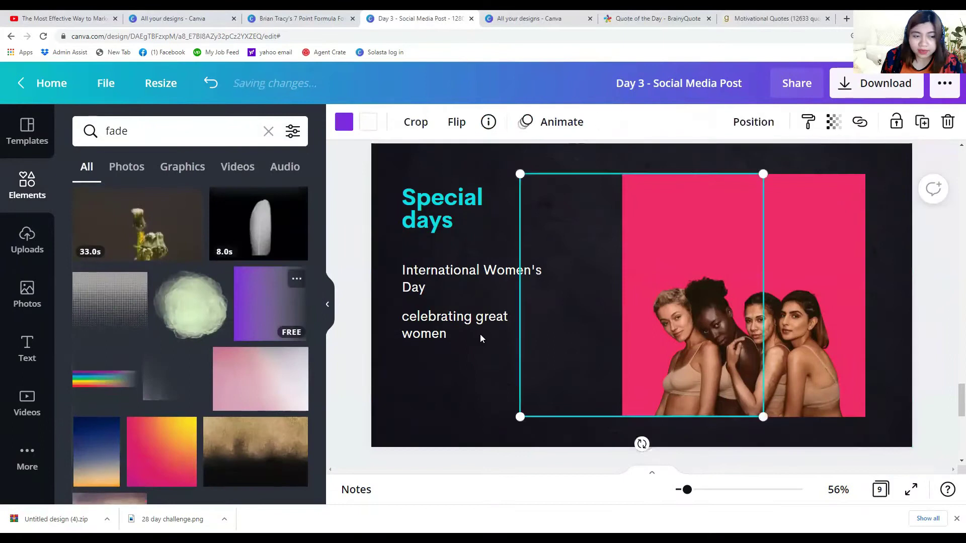
drag(642, 444, 738, 295)
drag(520, 174, 641, 300)
drag(681, 365, 528, 372)
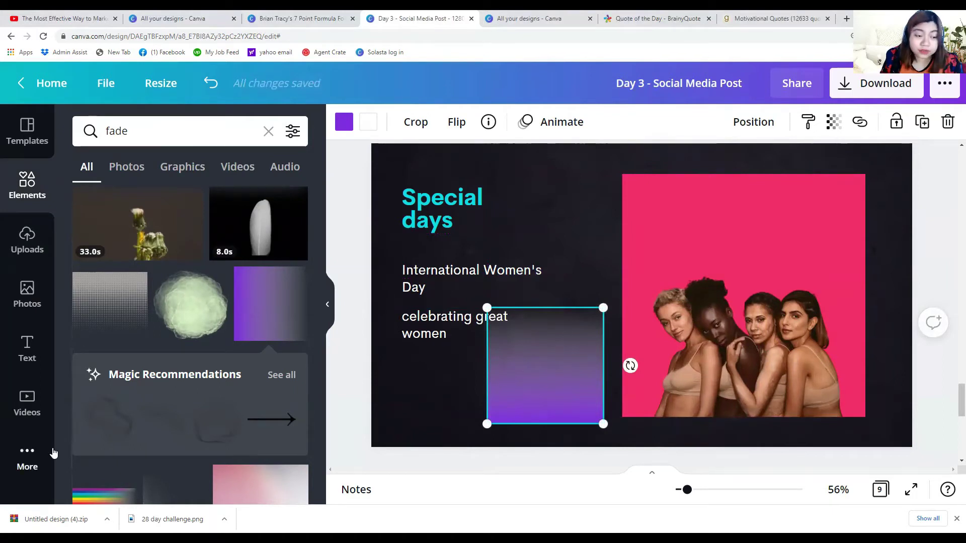
Search the elements for "texture", add the pink marble image and crop it to cover the pink square exactly.
scroll(96, 447, down, 1)
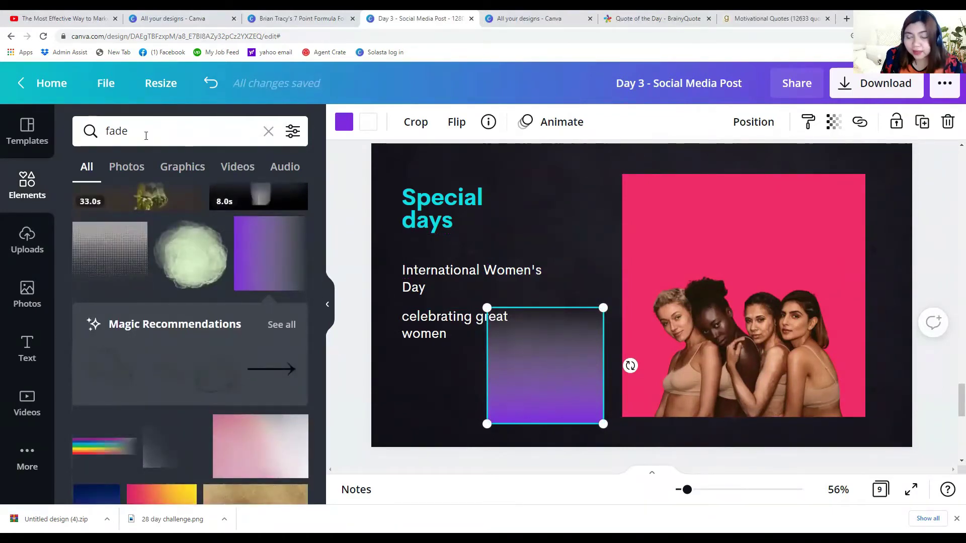
click(146, 140)
key(BackSpace)
text(texture)
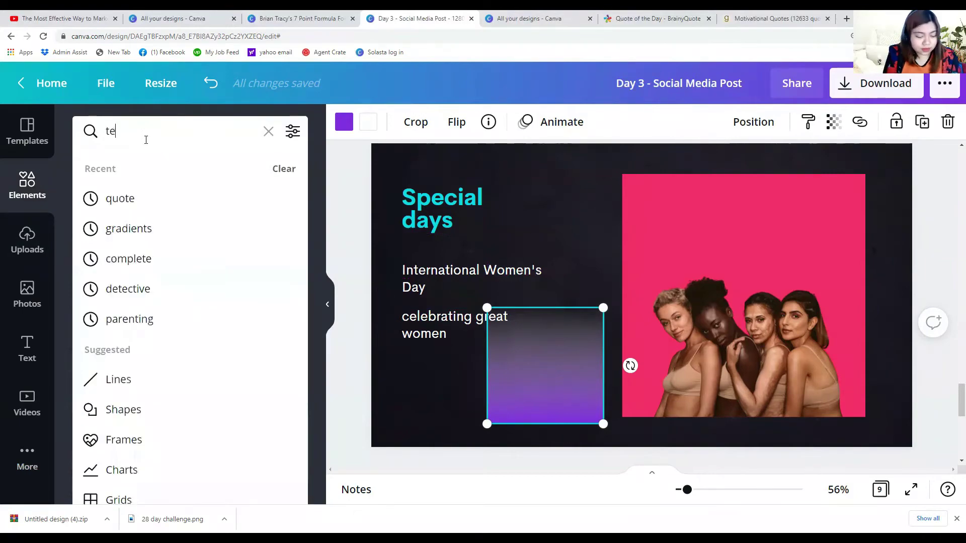
key(Return)
click(126, 455)
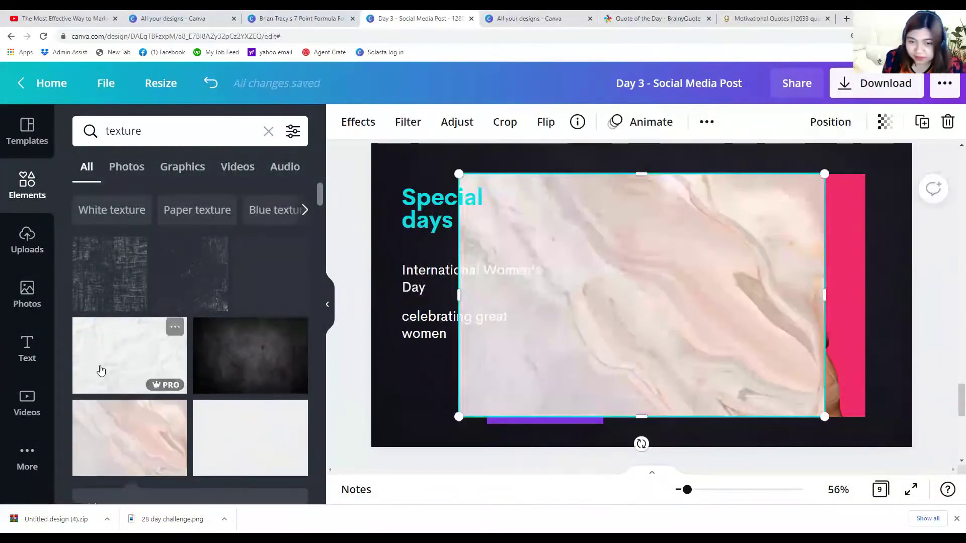
drag(567, 290, 622, 296)
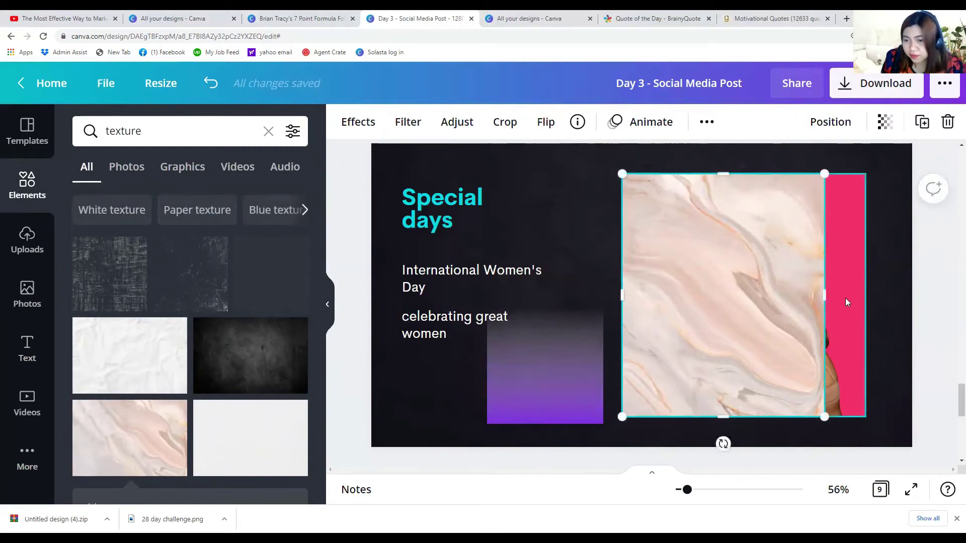
drag(824, 295, 865, 296)
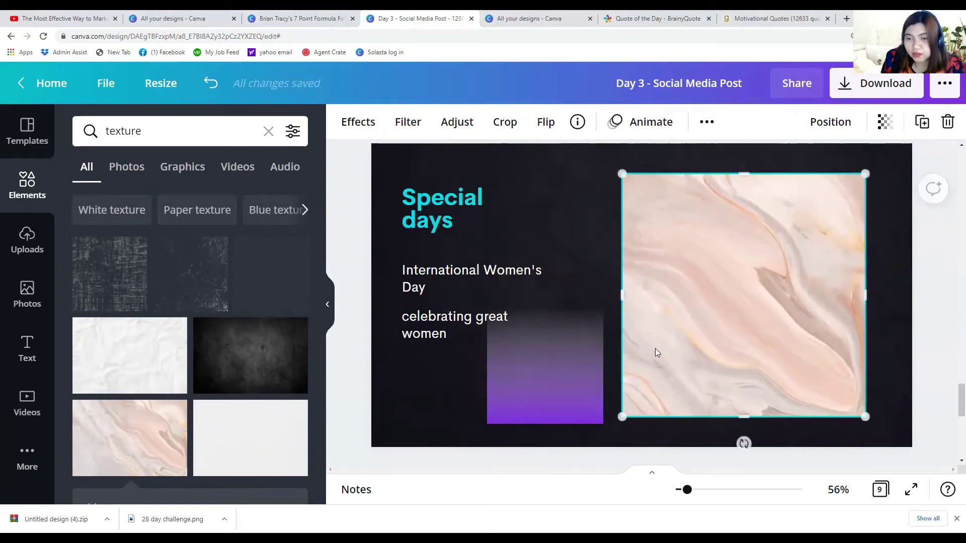
Set the marble texture's saturation to -100 and make it partly transparent over the pink square.
click(455, 122)
drag(206, 220, 129, 245)
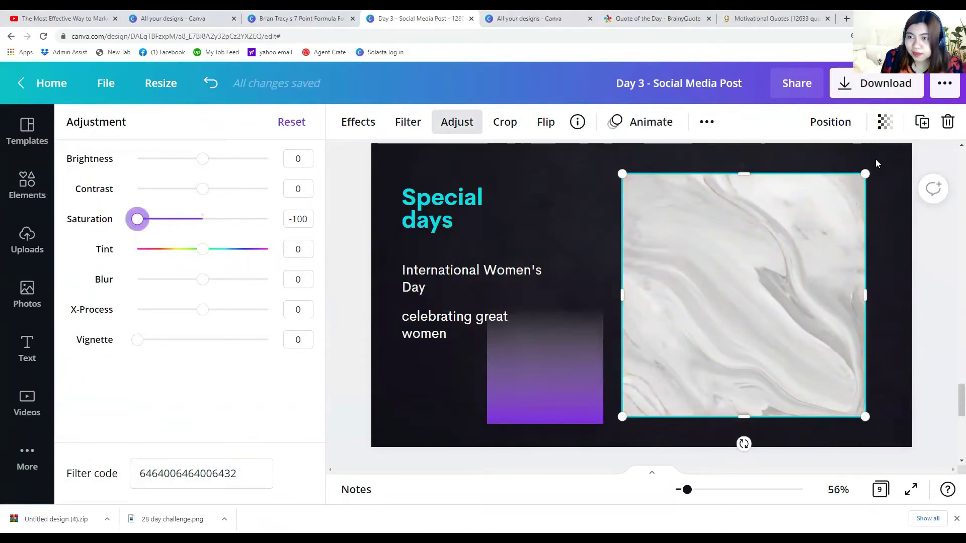
click(885, 122)
drag(833, 167, 791, 177)
Set the marble texture's contrast to 52 and brightness to -48, and send it behind the women's cutout.
drag(203, 189, 237, 195)
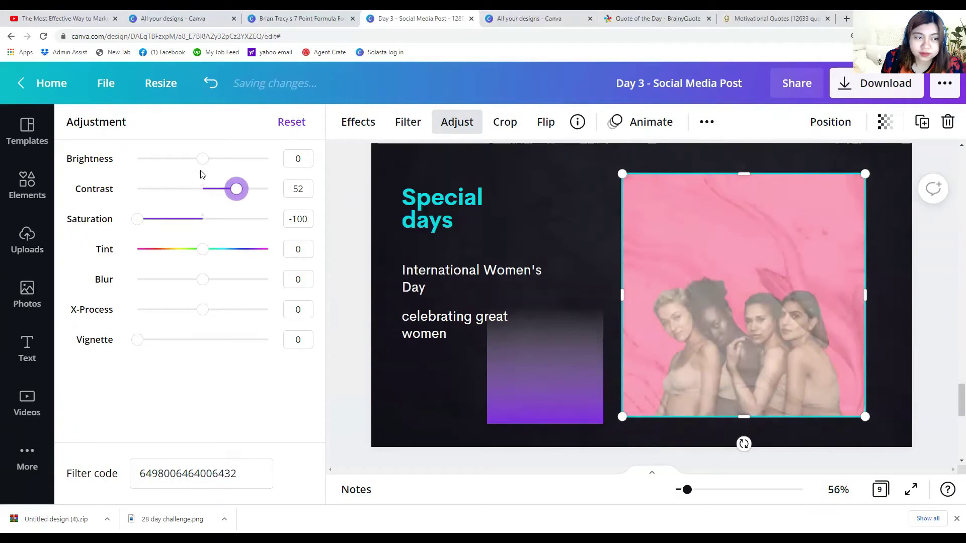
drag(203, 158, 171, 160)
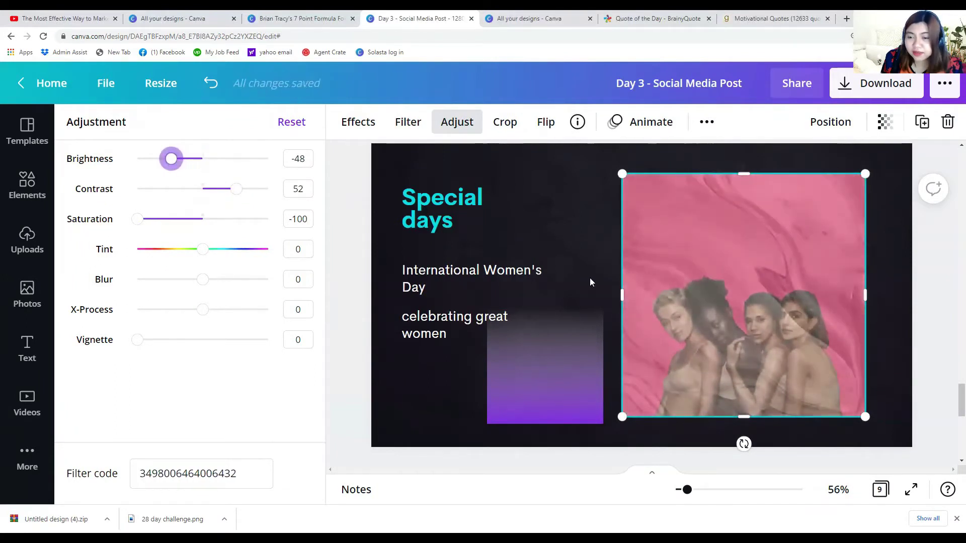
click(818, 124)
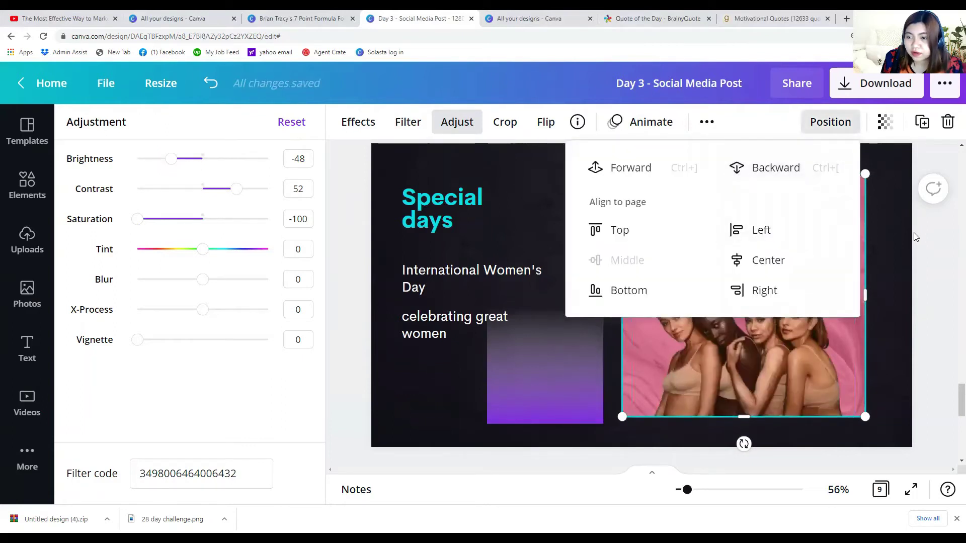
click(815, 312)
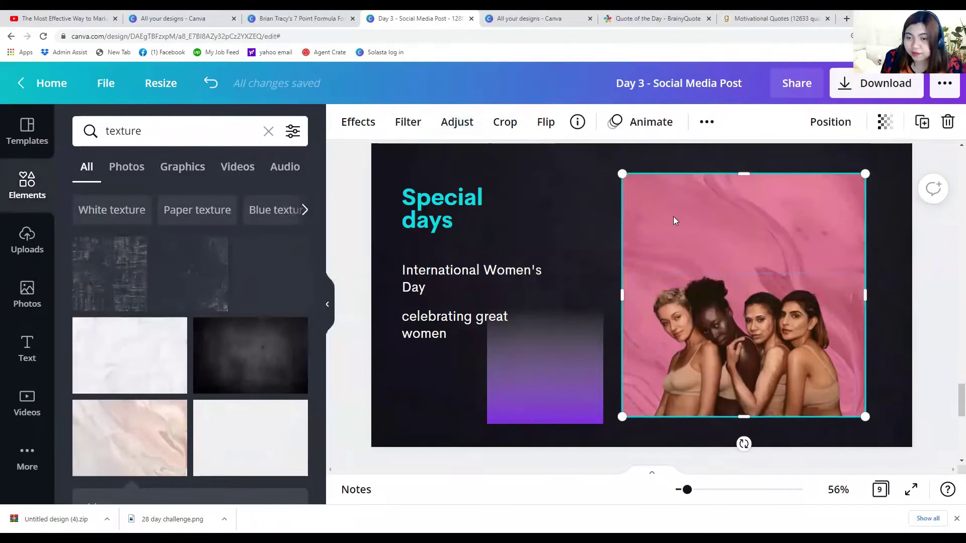
Move the purple gradient over the women and enlarge it to the full width of the post square, extending below its bottom edge.
drag(520, 381, 653, 343)
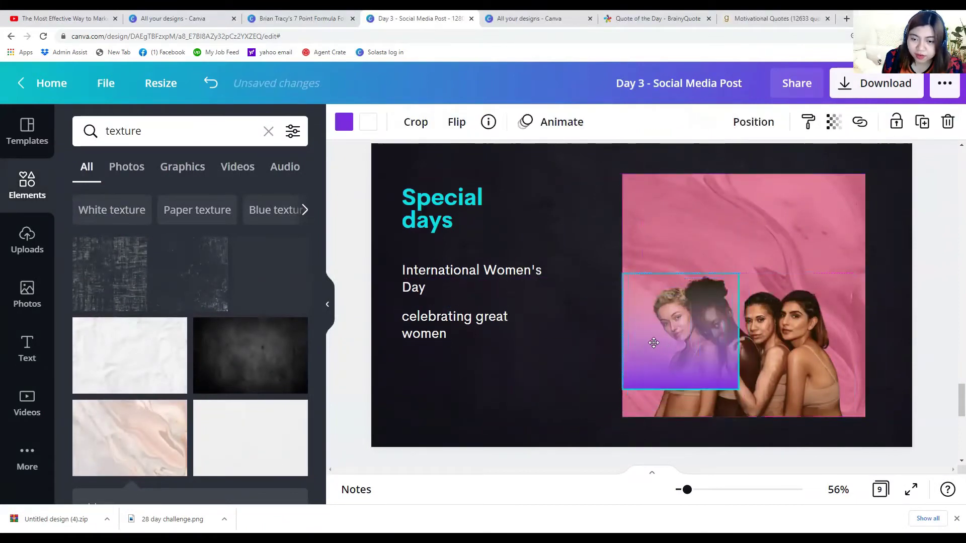
drag(742, 267, 790, 287)
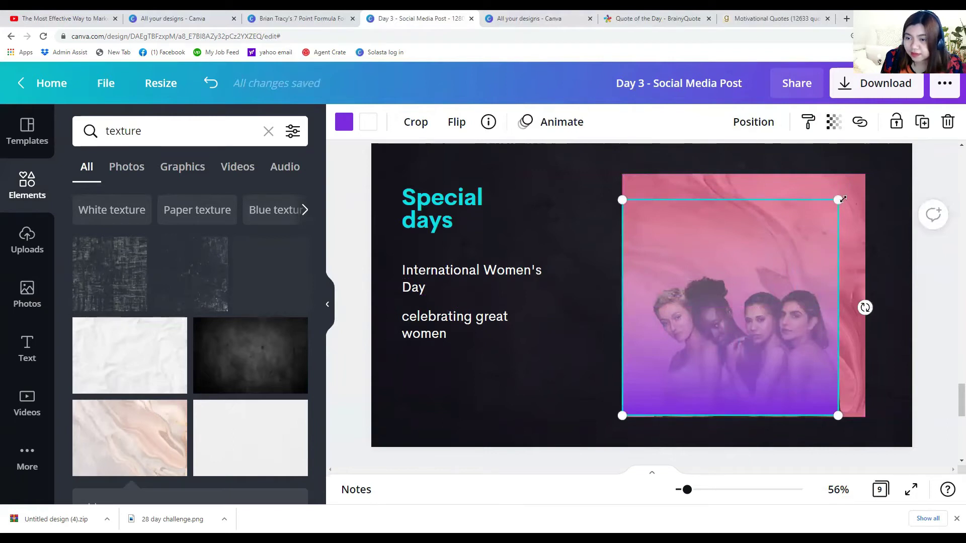
drag(838, 200, 847, 242)
drag(704, 252, 701, 290)
Crop the purple gradient so its lower edge lines up with the bottom edge of the post square.
click(417, 122)
scroll(856, 370, down, 3)
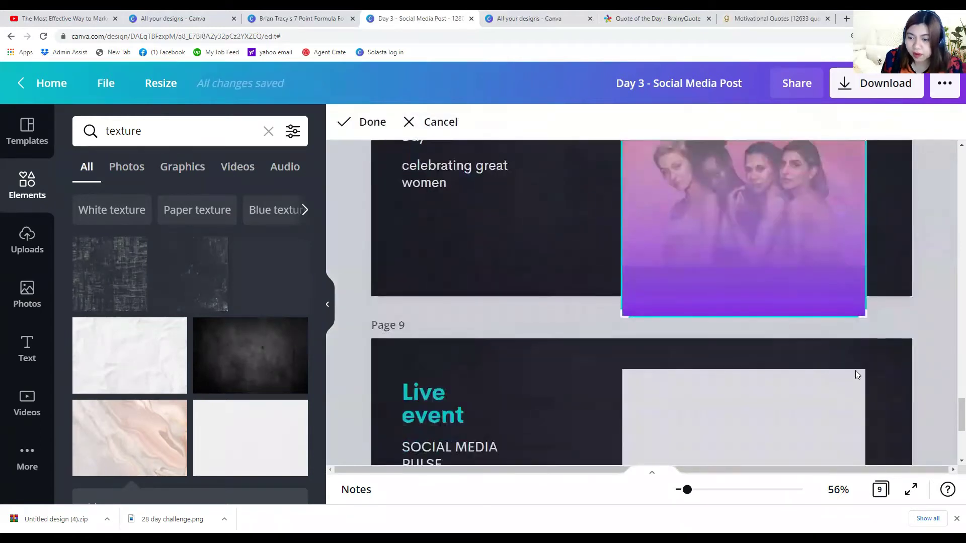
drag(865, 316, 863, 267)
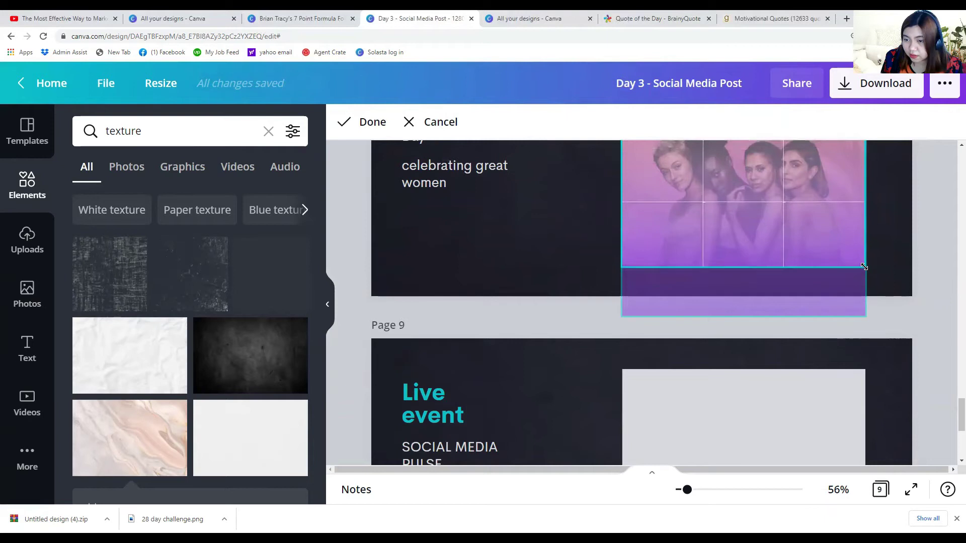
click(875, 252)
scroll(643, 287, up, 1)
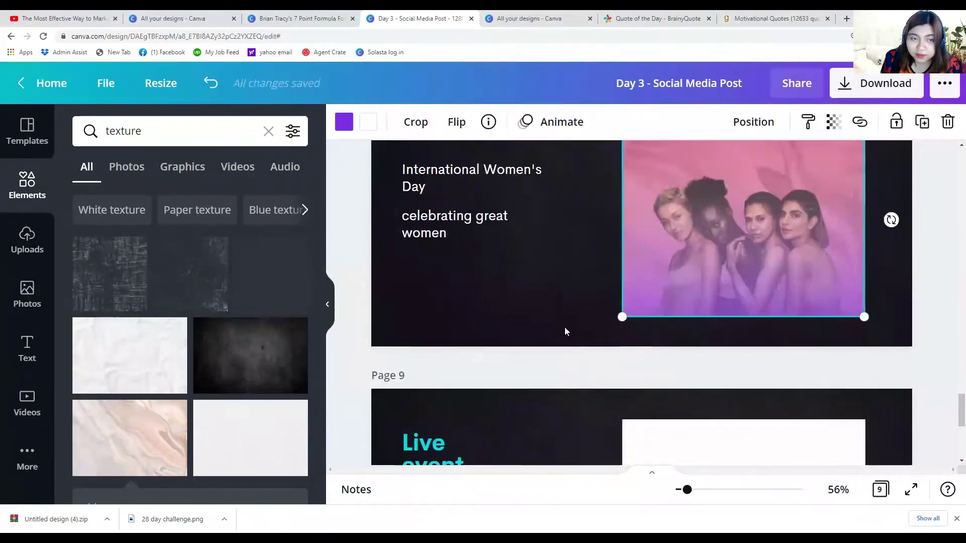
scroll(490, 250, up, 2)
Change both colours of the gradient over the women to the dark navy document colour.
click(345, 122)
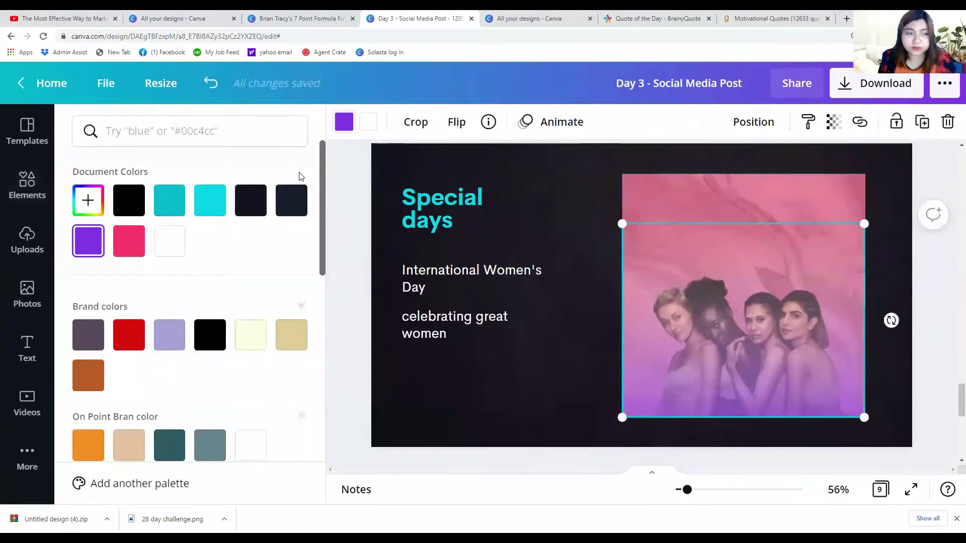
click(304, 201)
click(368, 122)
click(303, 199)
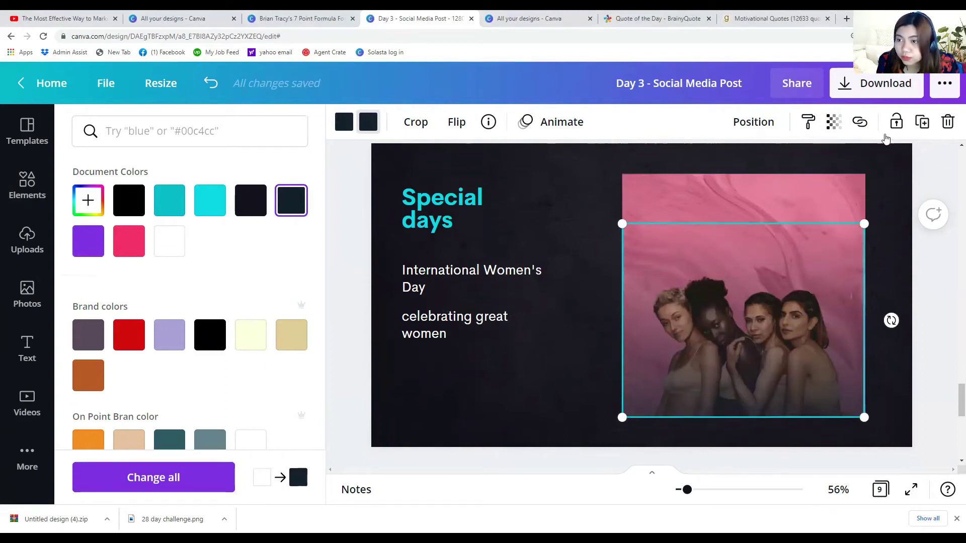
Send the navy gradient backward behind the women, duplicate it and align the copy exactly over the original.
click(753, 122)
click(702, 169)
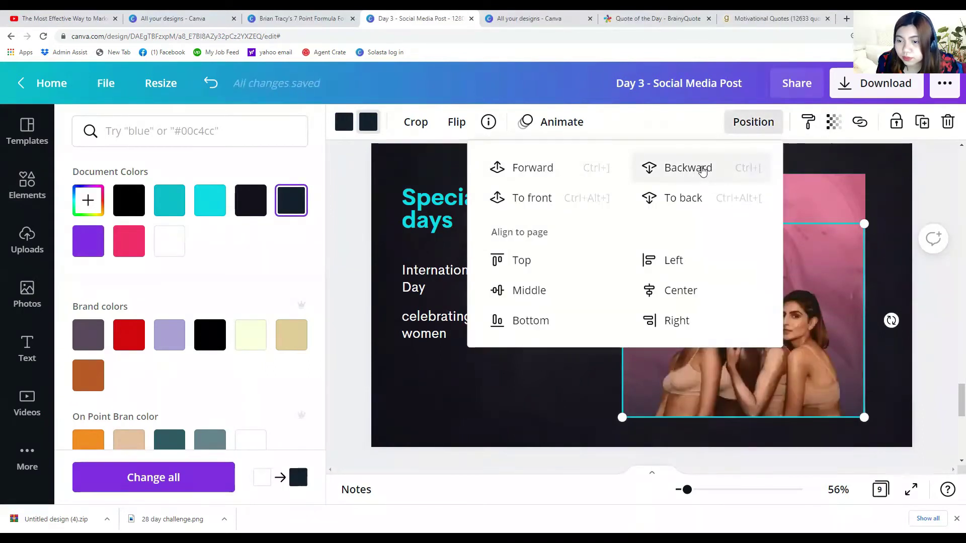
click(804, 202)
click(814, 196)
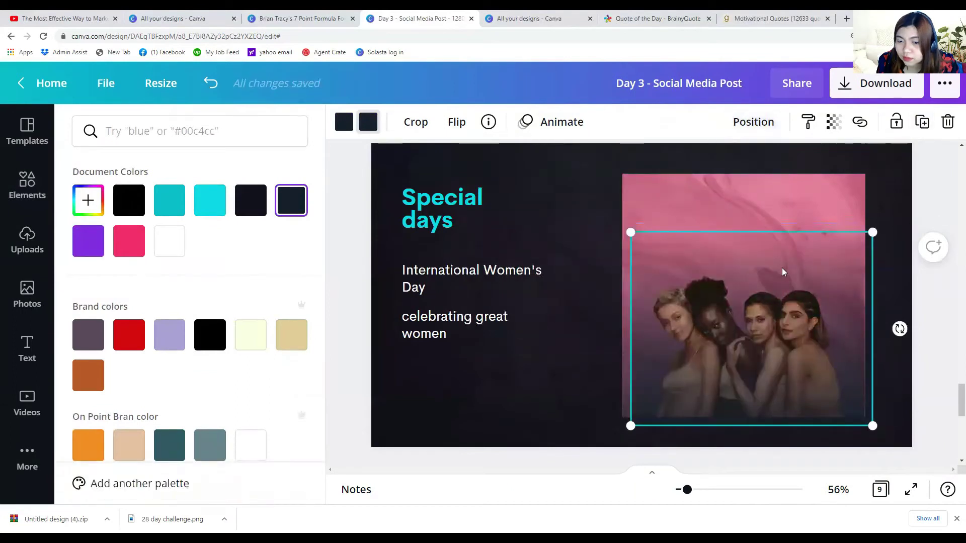
drag(783, 273, 775, 264)
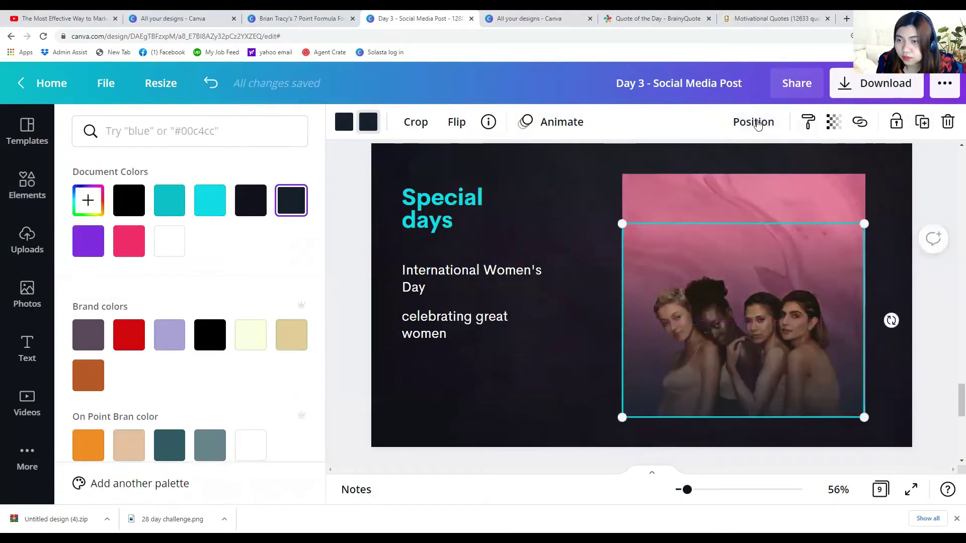
Send the gradient copy backward behind the women and add another aligned duplicate to deepen the shade.
click(754, 122)
click(715, 169)
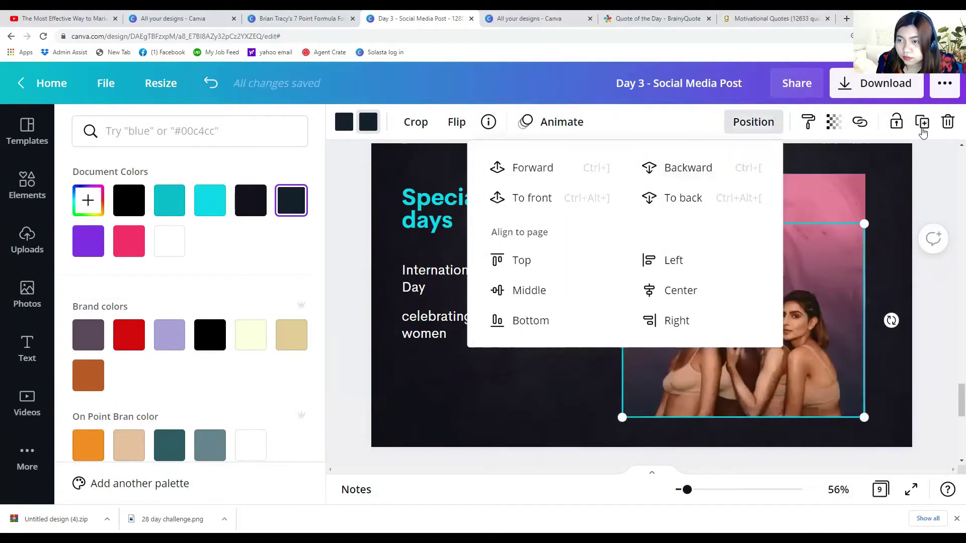
click(798, 231)
drag(798, 276, 791, 266)
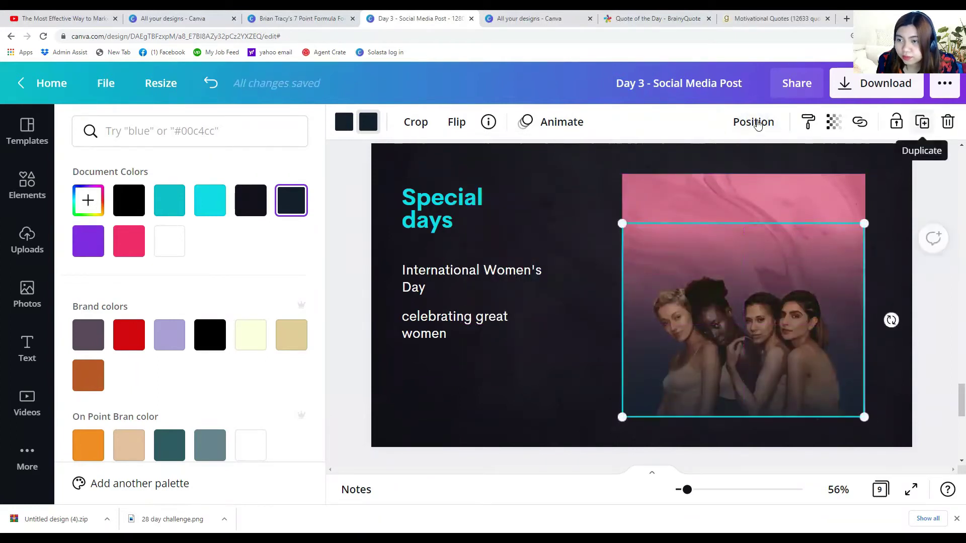
Send the last gradient duplicate backward so the women stand in front of it, and deselect it.
click(753, 122)
click(688, 168)
click(892, 241)
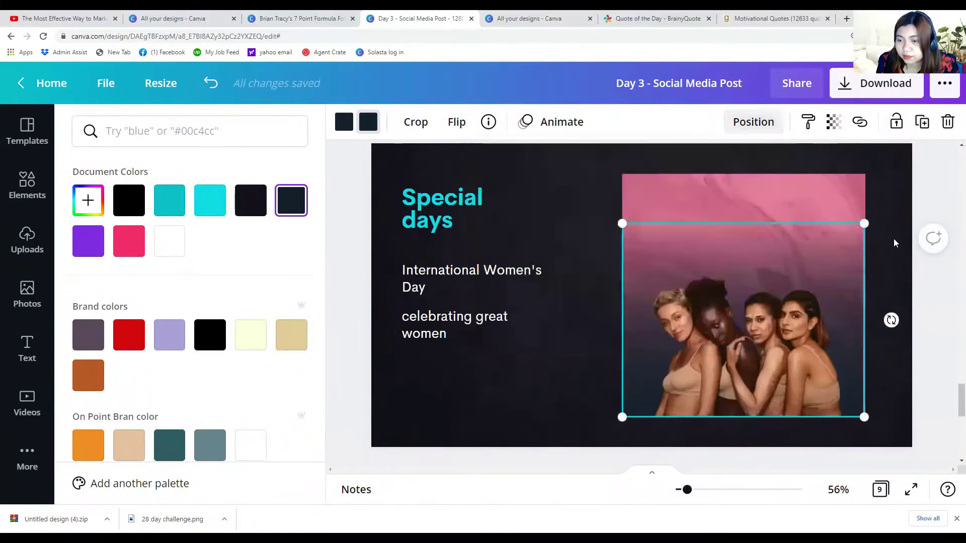
double_click(892, 238)
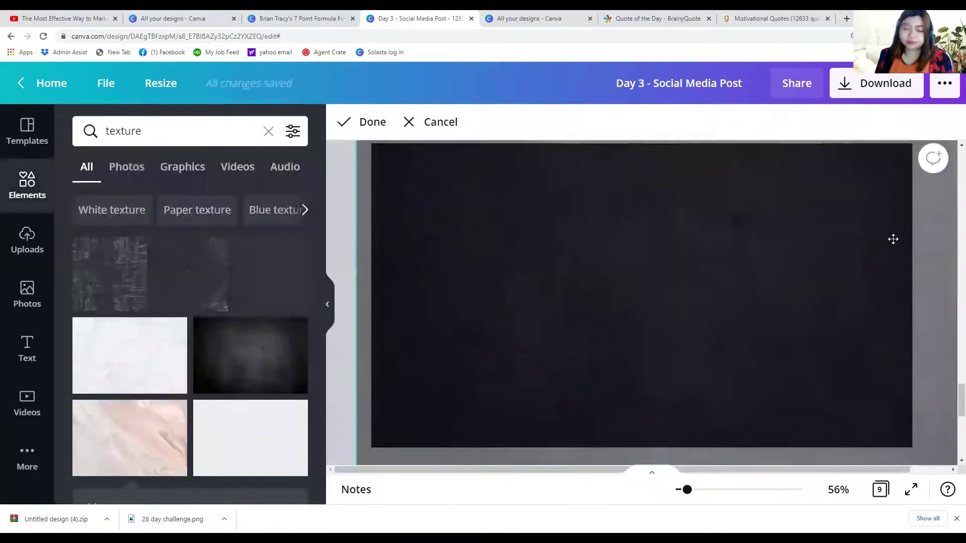
click(345, 130)
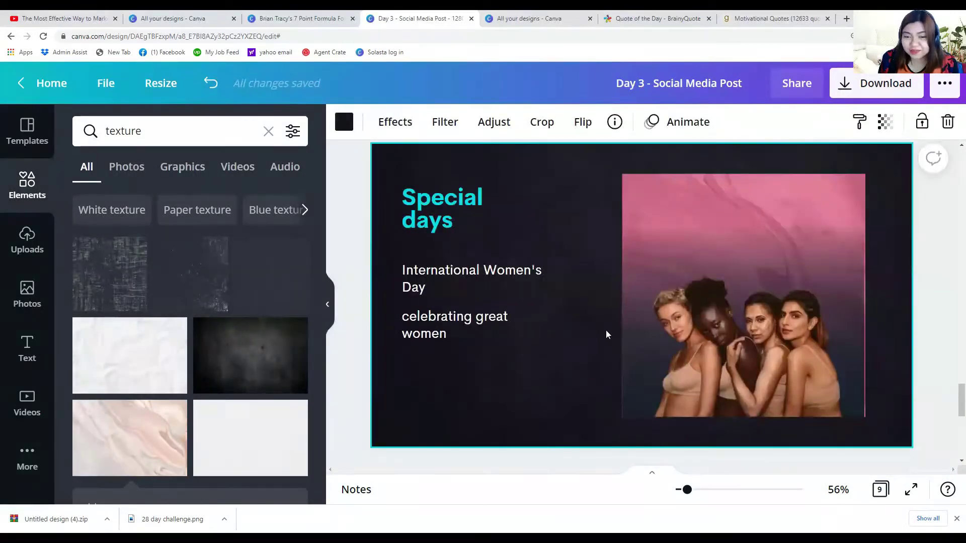
Adjust the dark gradient to cover the post square's side edges and make the marble texture more transparent.
click(630, 356)
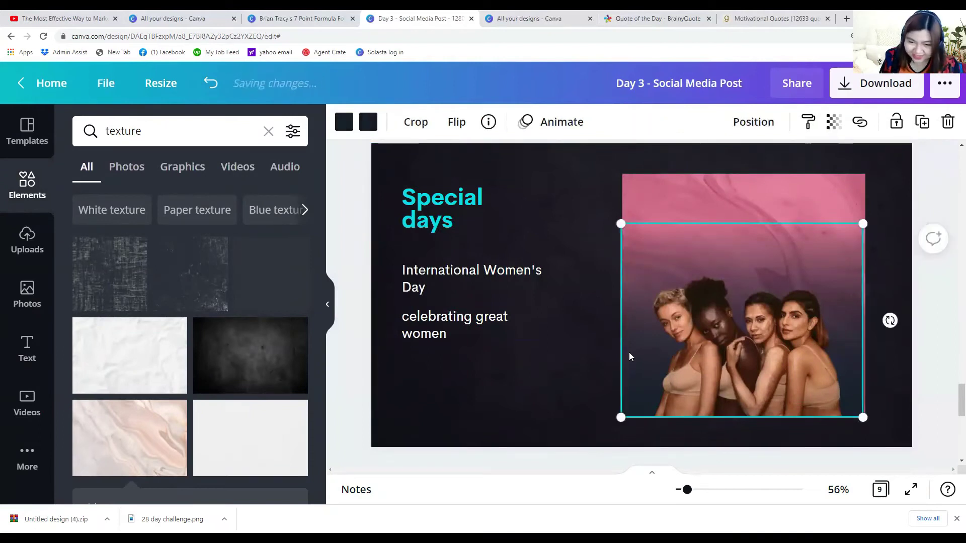
click(759, 261)
click(762, 206)
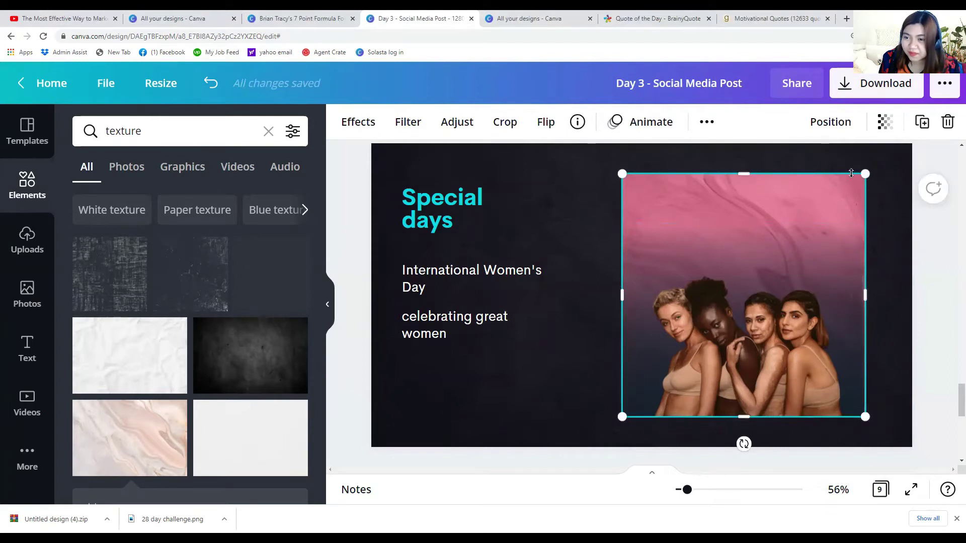
click(888, 358)
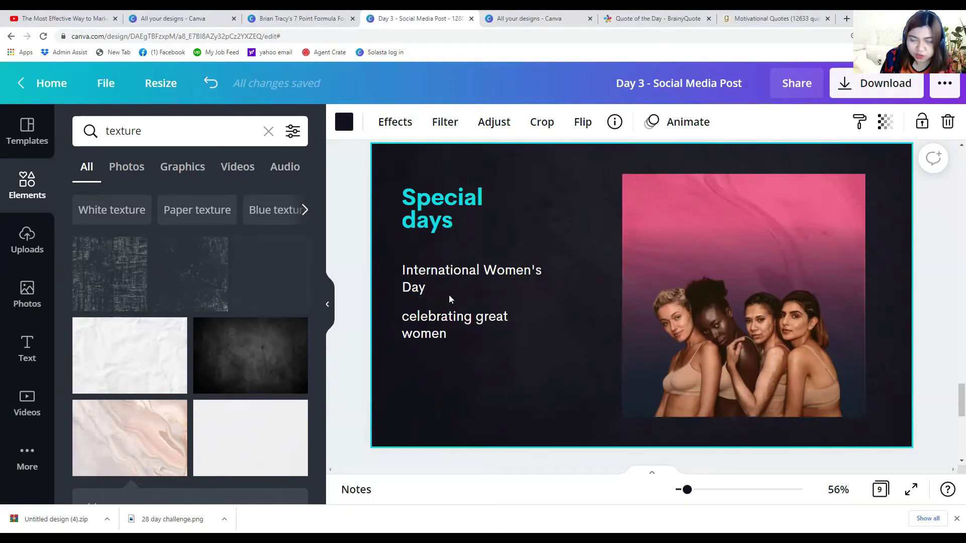
Duplicate the "International Women's Day" text, place it above the women in the post and centre it on two lines.
click(423, 276)
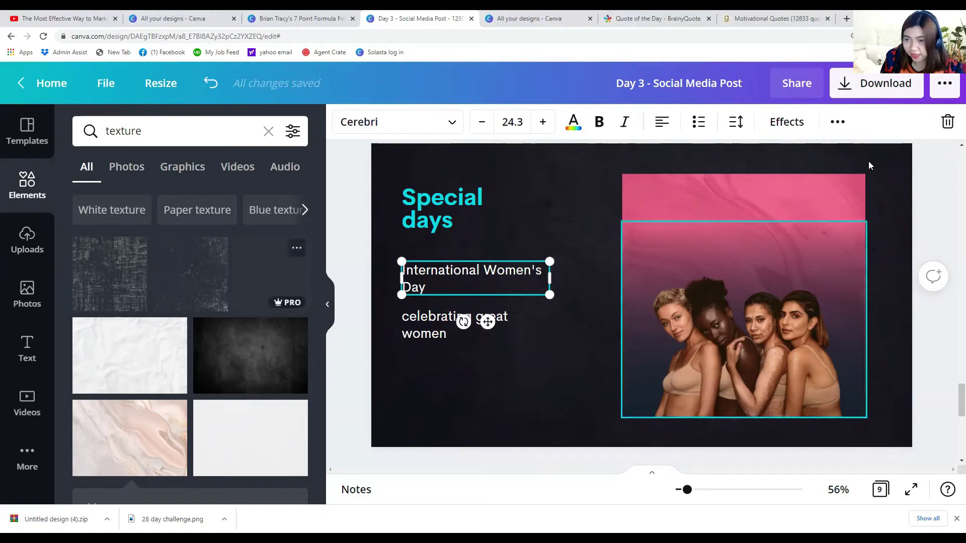
click(837, 122)
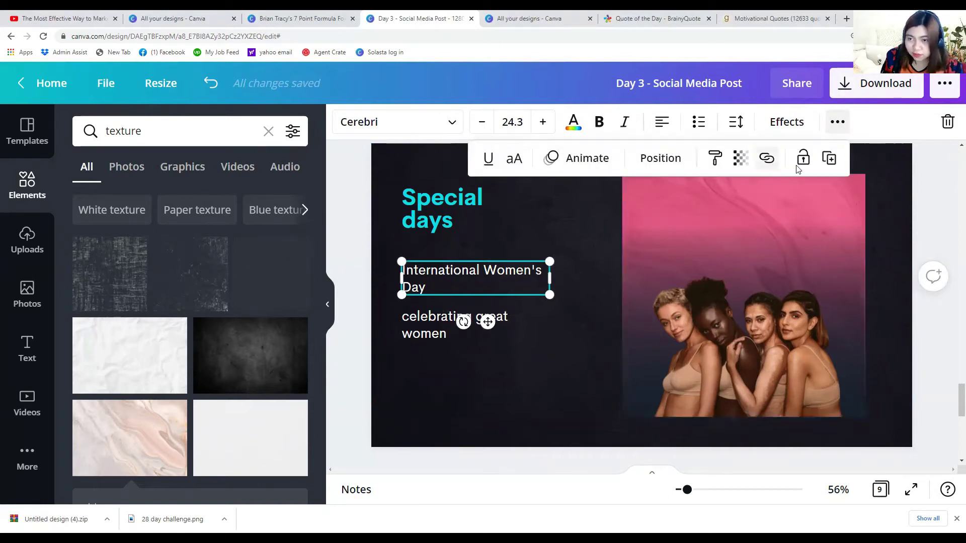
key(ctrl+d)
drag(463, 290, 723, 217)
drag(803, 207, 836, 240)
click(662, 121)
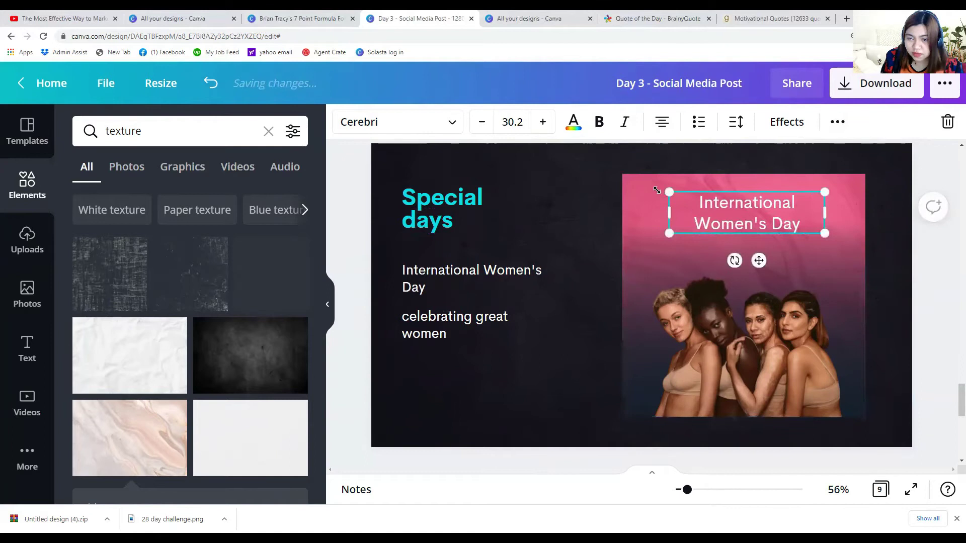
Enlarge the post's "International Women's Day" heading to size 39.2 and make it bold.
drag(656, 190, 629, 184)
drag(840, 244, 860, 249)
key(ctrl+b)
Try the Ahsing font on the post's heading and settle on Bebas Neue.
click(374, 132)
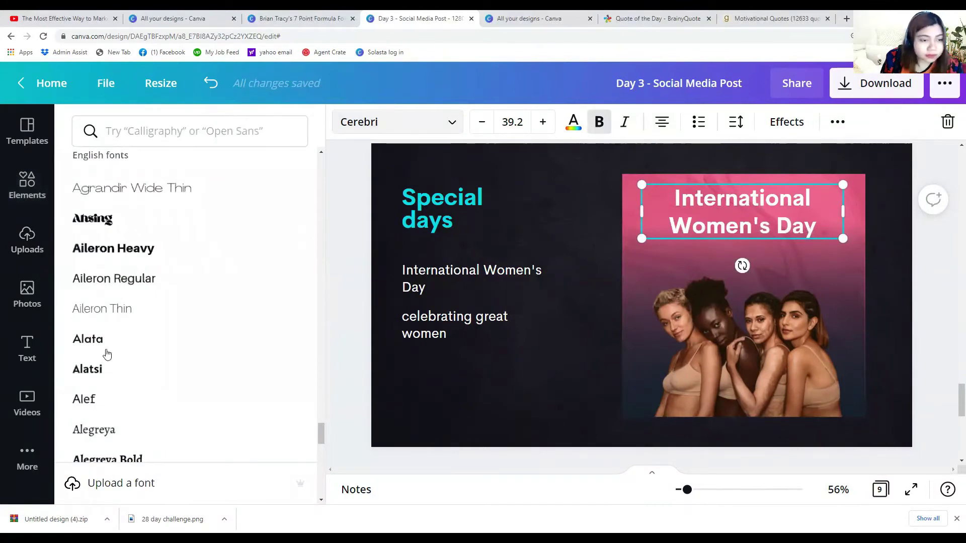
click(96, 221)
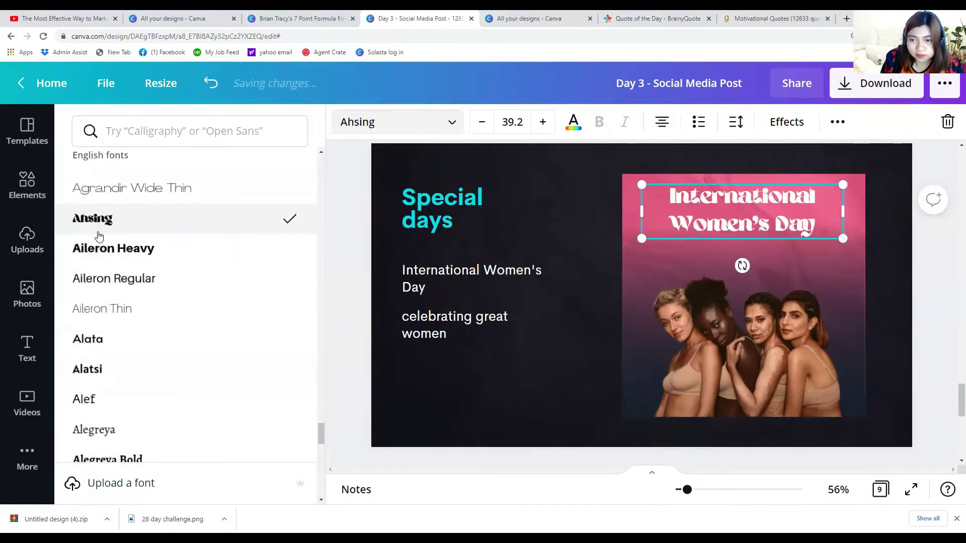
scroll(114, 302, down, 2)
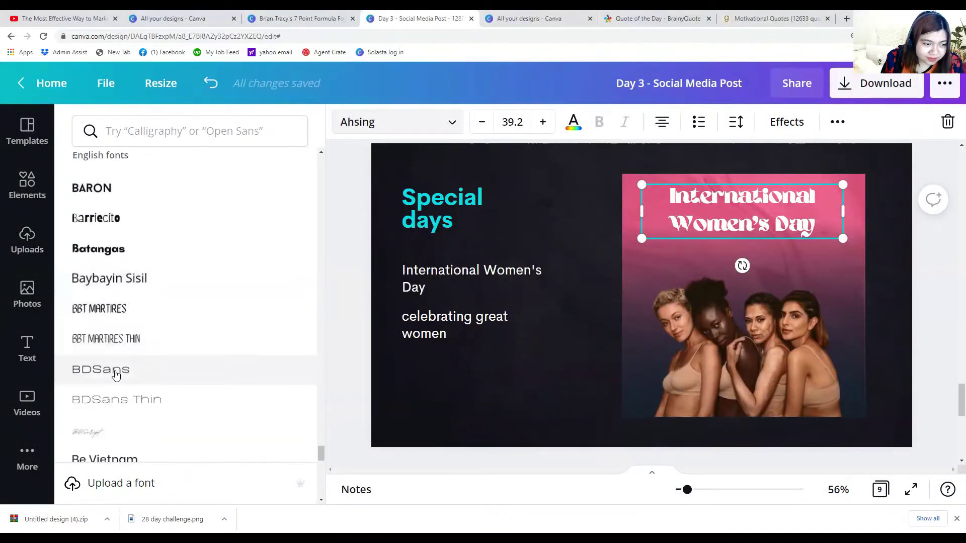
scroll(115, 375, down, 2)
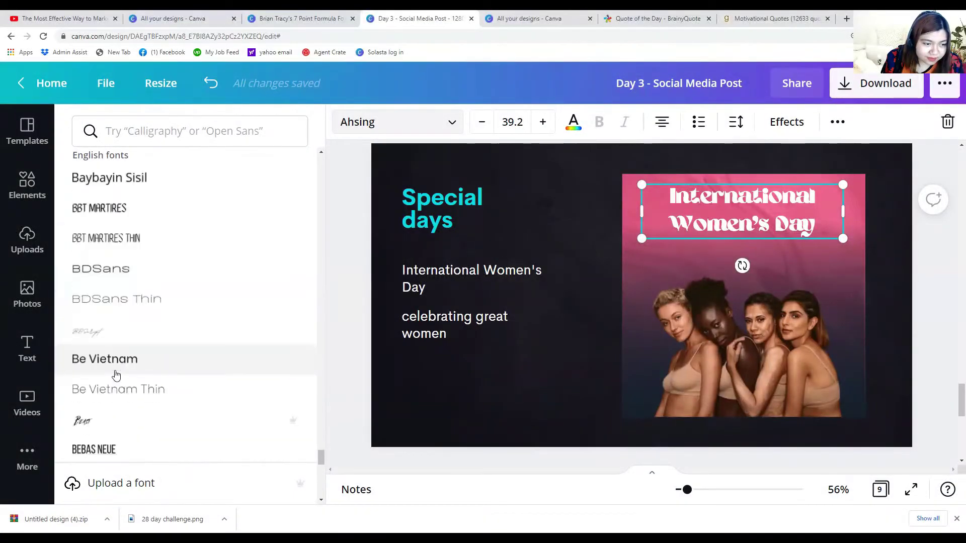
click(111, 453)
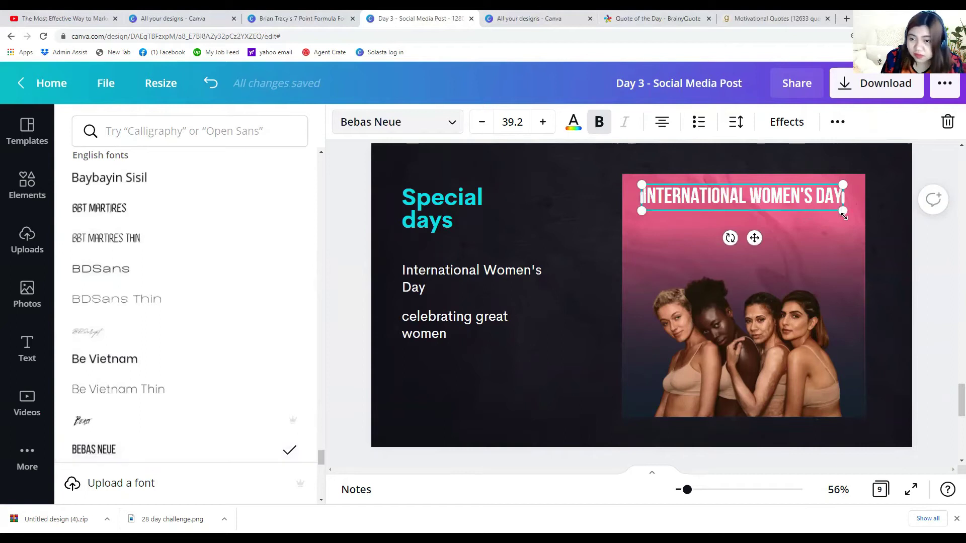
Enlarge the post's heading to size 49.7 on two lines and duplicate it.
drag(843, 197, 848, 259)
drag(767, 224, 651, 228)
click(833, 127)
click(829, 160)
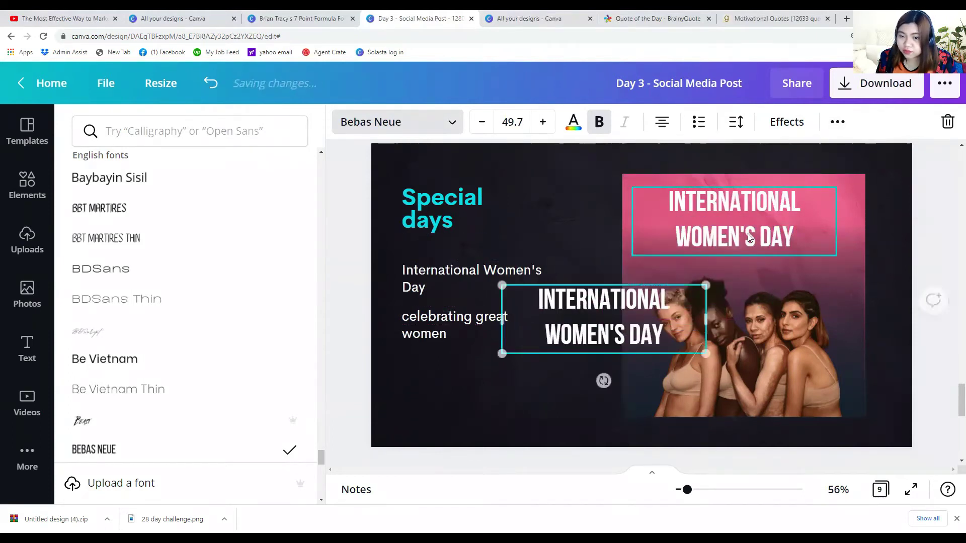
Reduce the original heading to the word "INTERNATIONAL" at size 40.6 and centre it near the top of the post.
click(682, 233)
drag(677, 233, 775, 233)
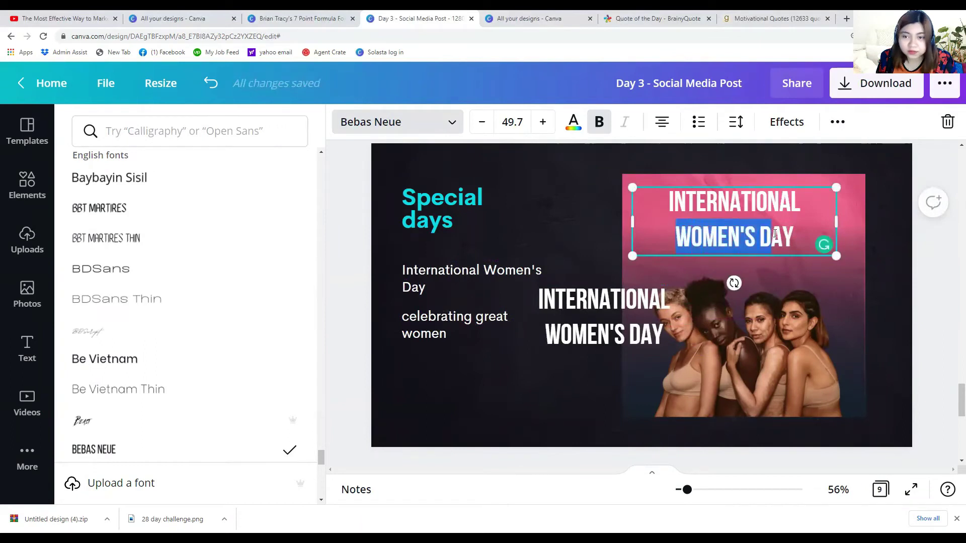
key(BackSpace)
drag(836, 218, 799, 215)
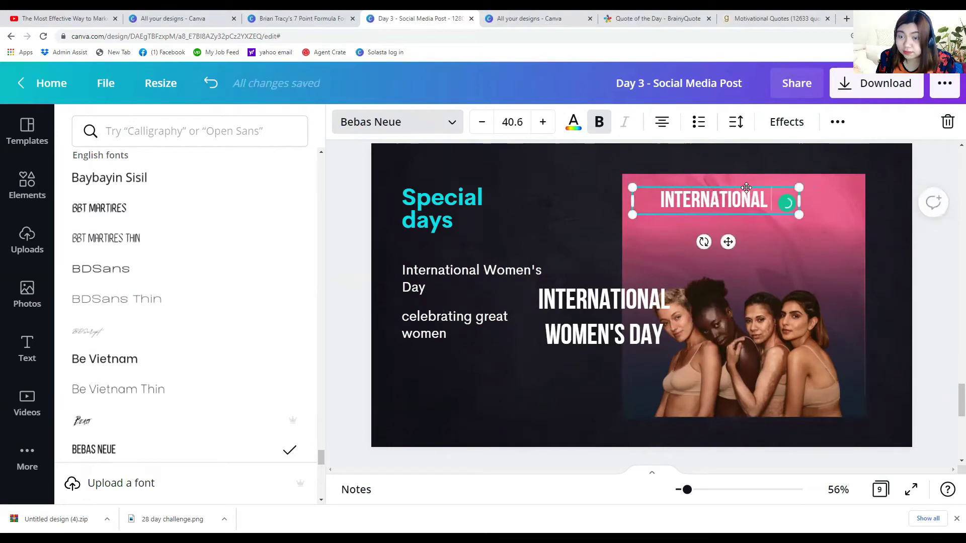
drag(746, 187, 773, 193)
Reduce the heading copy to "WOMEN'S DAY", enlarge it to size 67.1 and place it directly below "INTERNATIONAL".
click(558, 309)
click(558, 310)
drag(532, 301, 715, 273)
key(BackSpace)
drag(620, 345, 751, 287)
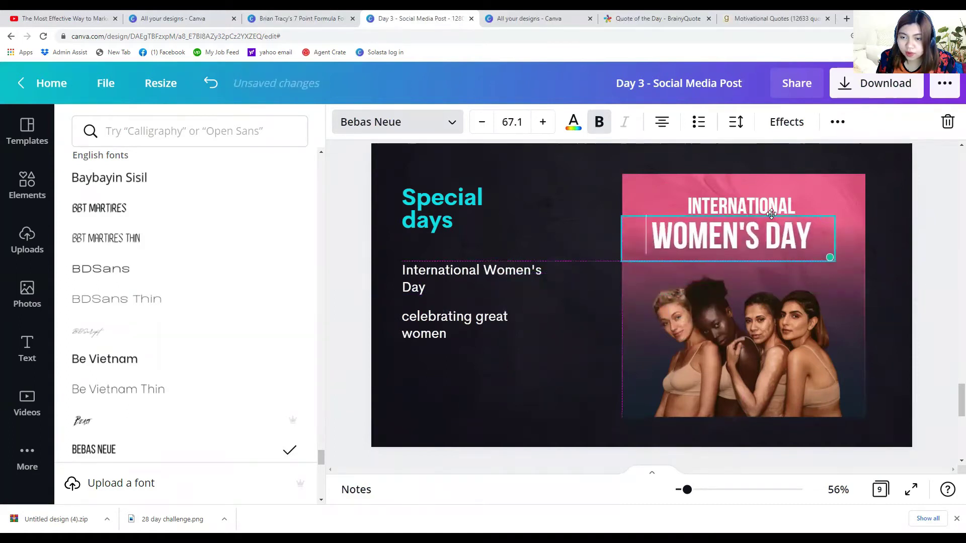
Set the "Women's Day" text in the Brittany font, shrink it to 55.1 and move it up to overlap "INTERNATIONAL".
scroll(151, 302, down, 15)
click(91, 249)
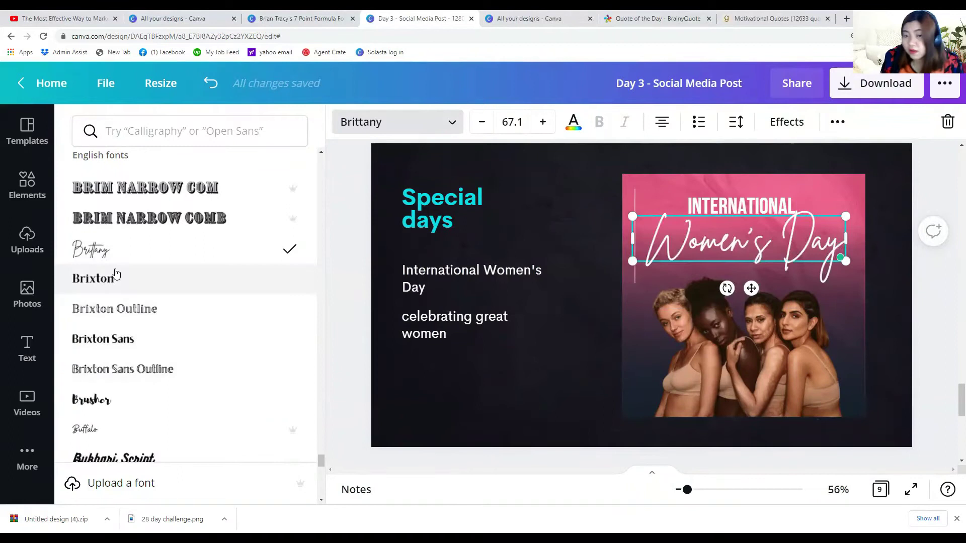
drag(629, 266, 667, 258)
drag(694, 208, 696, 198)
Try dark navy on the "Women's Day" script text and colour it bright turquoise instead.
click(573, 122)
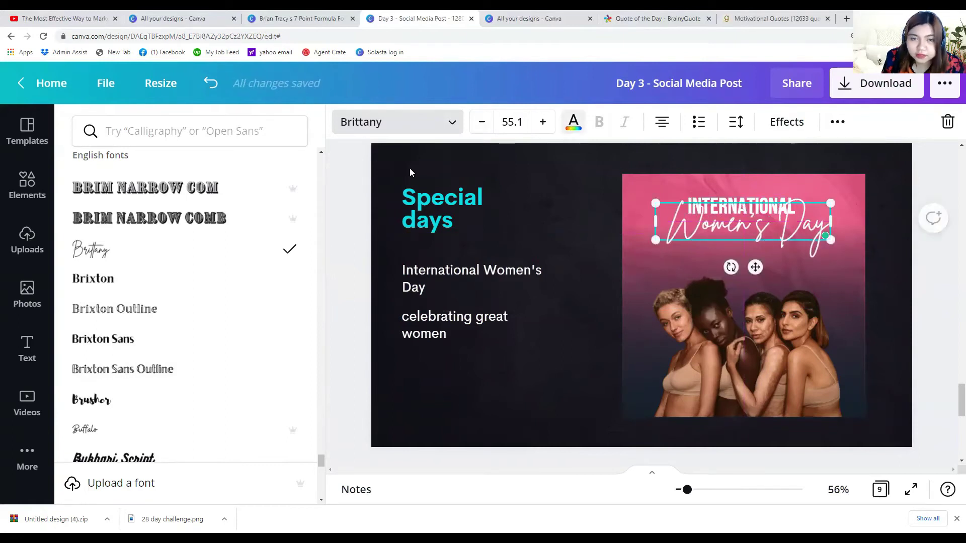
click(283, 210)
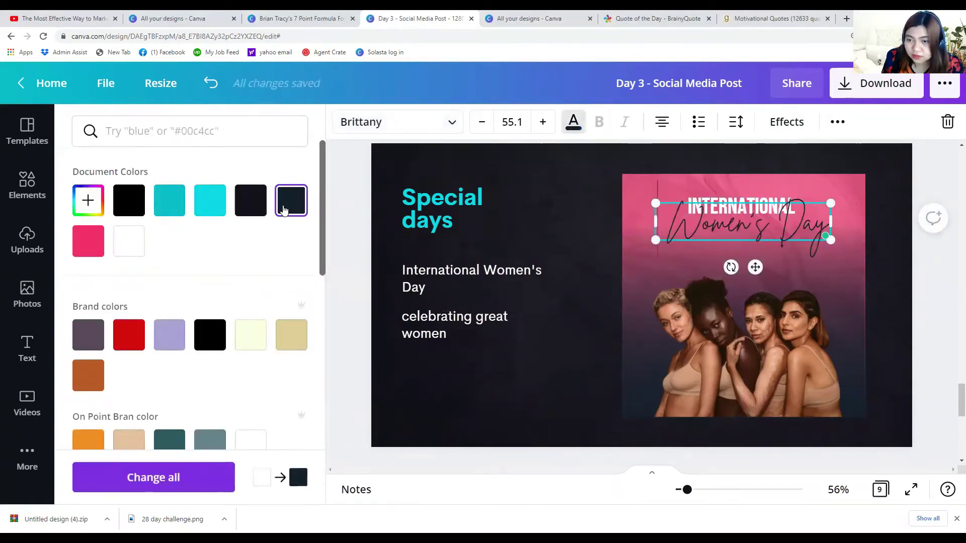
click(214, 211)
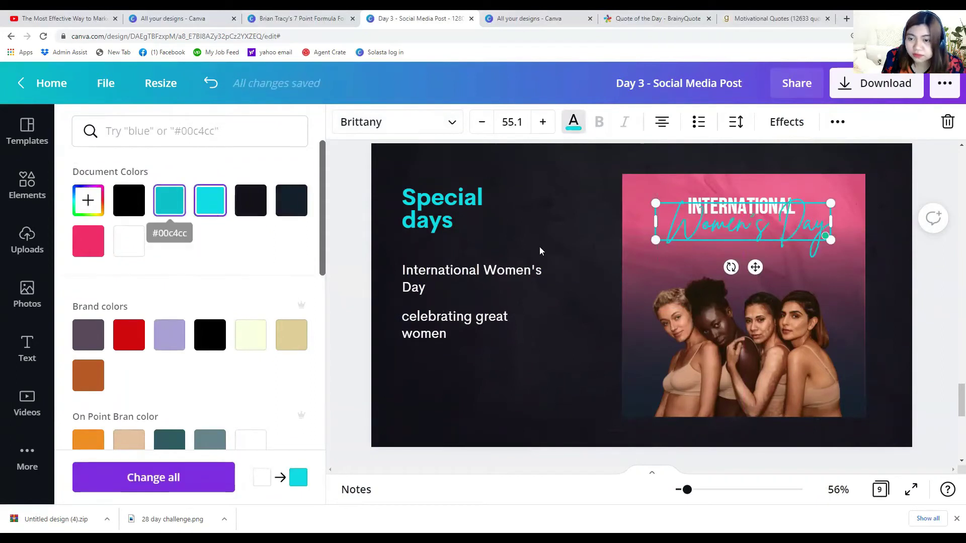
Move the turquoise "Women's Day" text down to just above the women and shift "INTERNATIONAL" slightly to centre it above.
click(727, 184)
click(730, 195)
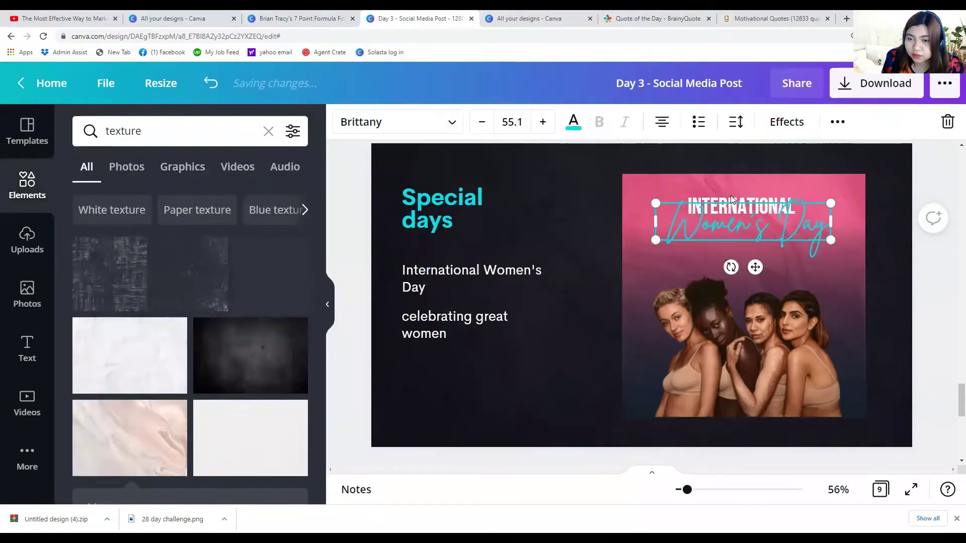
drag(718, 217, 714, 224)
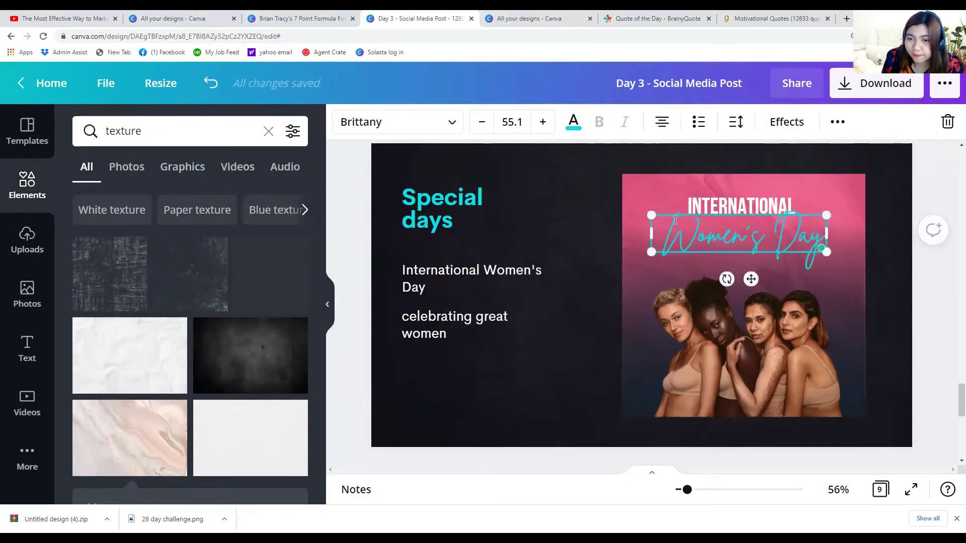
drag(673, 221, 673, 242)
click(734, 204)
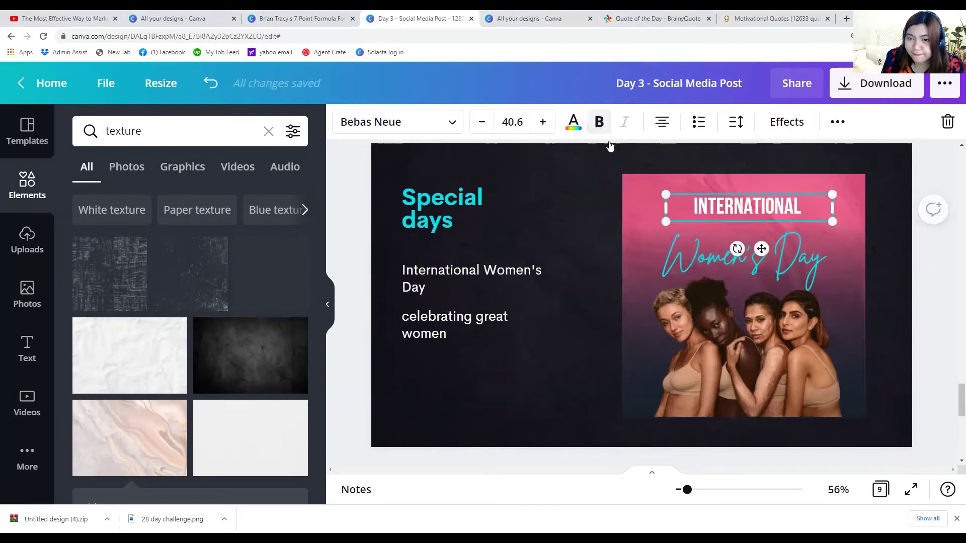
Make "INTERNATIONAL" bold and move the "Women's Day" script text up so it overlaps the lower edge of "INTERNATIONAL".
click(600, 123)
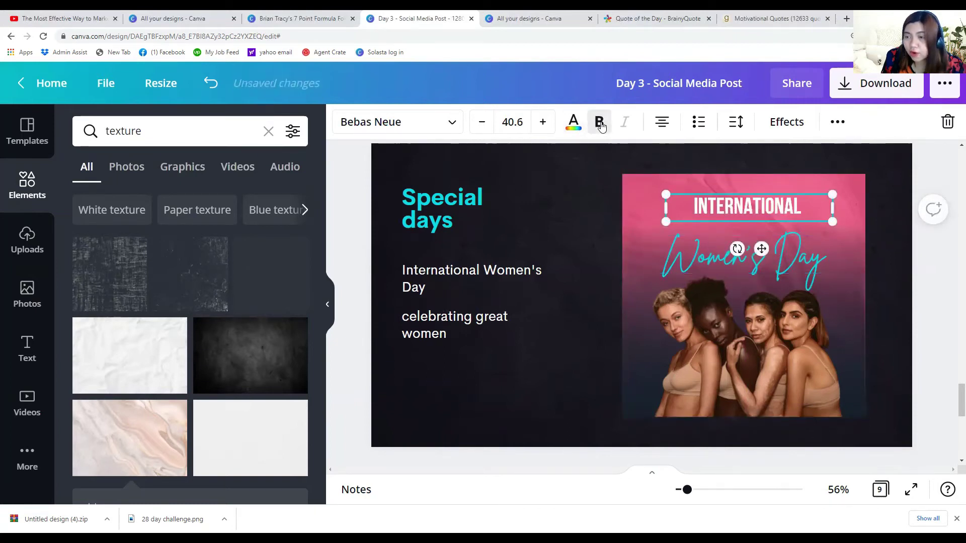
drag(672, 249, 674, 231)
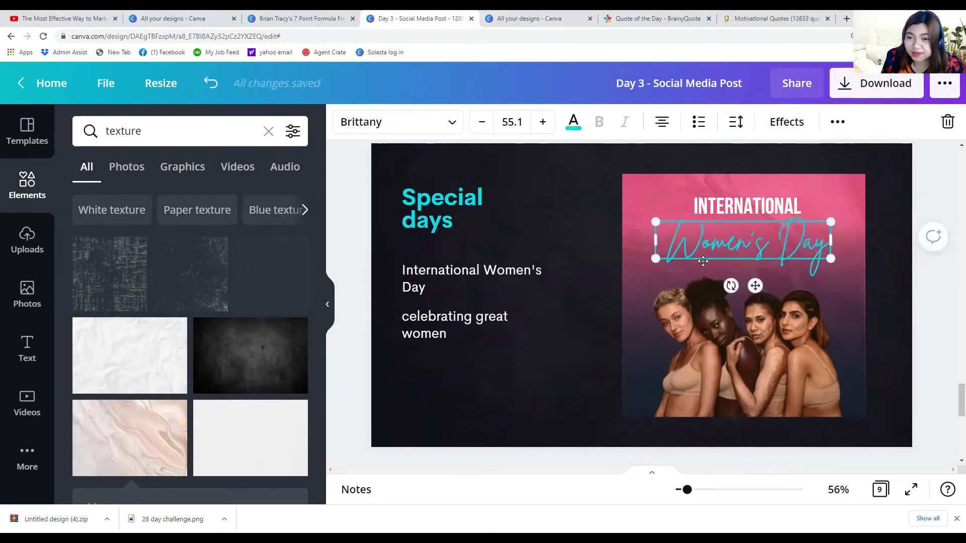
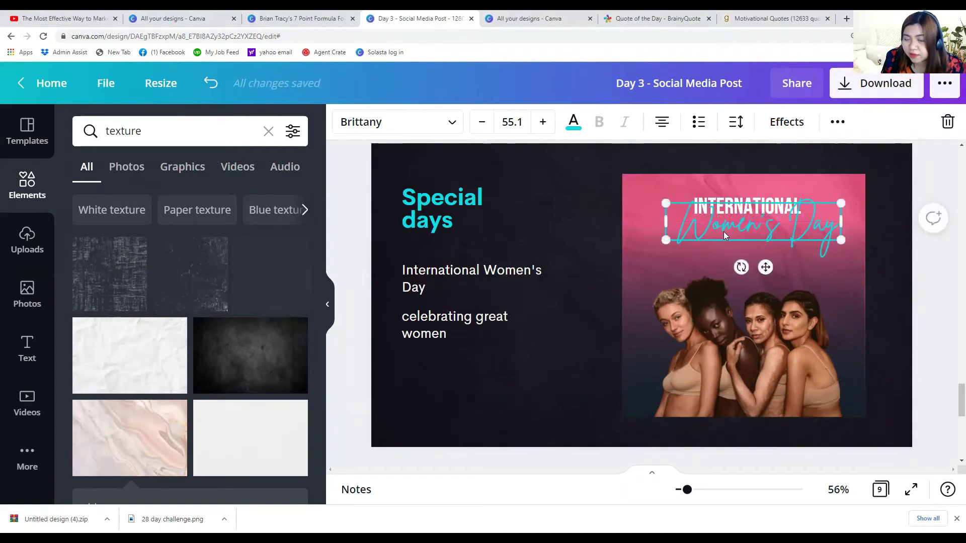
drag(722, 231, 712, 236)
drag(656, 189, 655, 188)
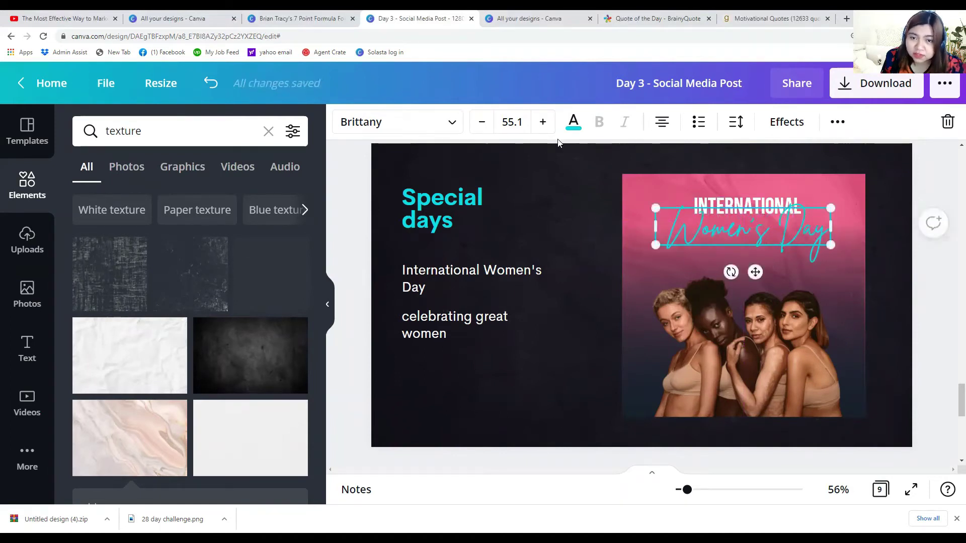
Colour the "Women's Day" script text white and give it the Lift effect at intensity 92.
click(572, 122)
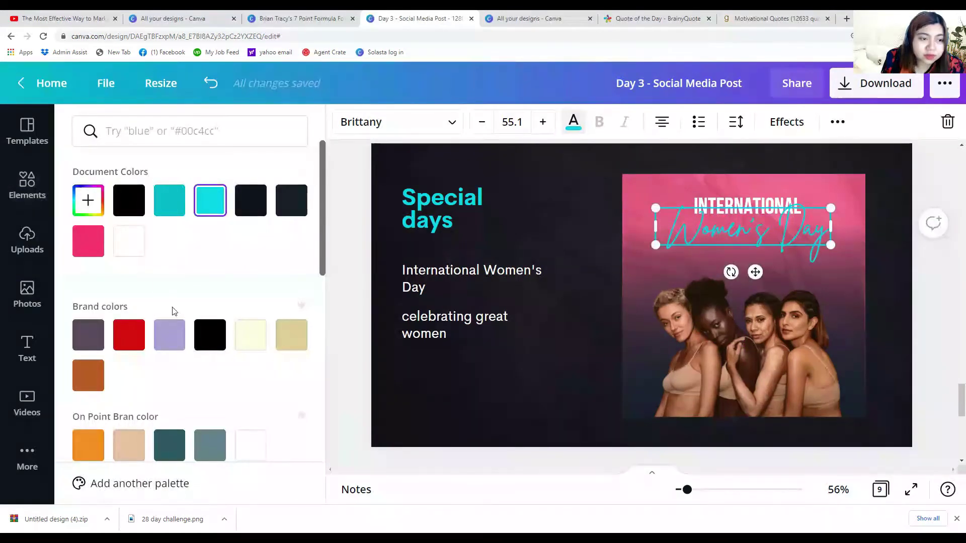
click(126, 247)
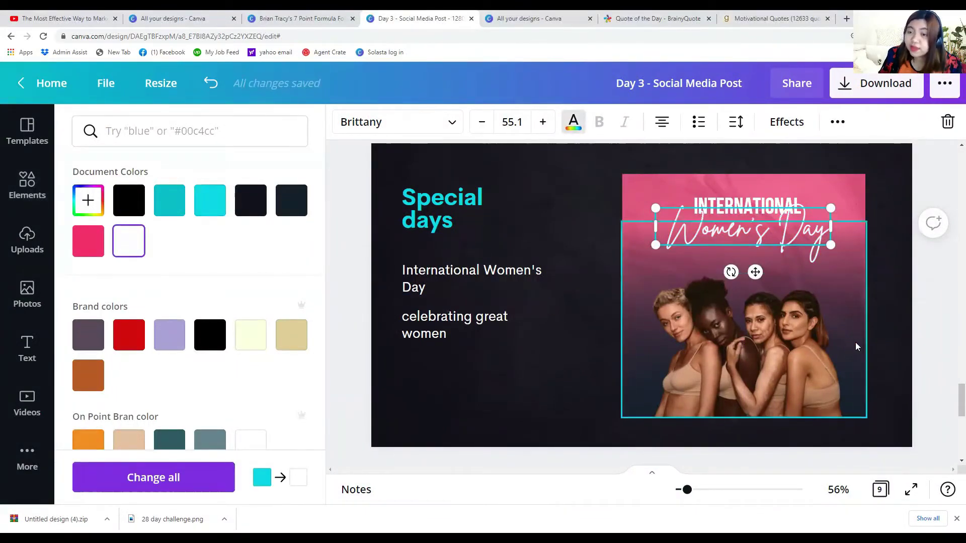
click(786, 122)
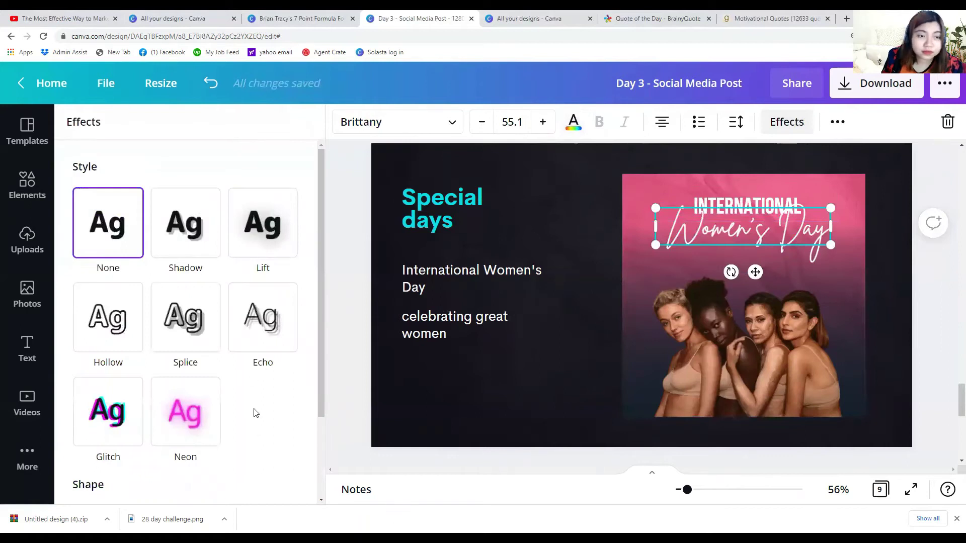
click(266, 247)
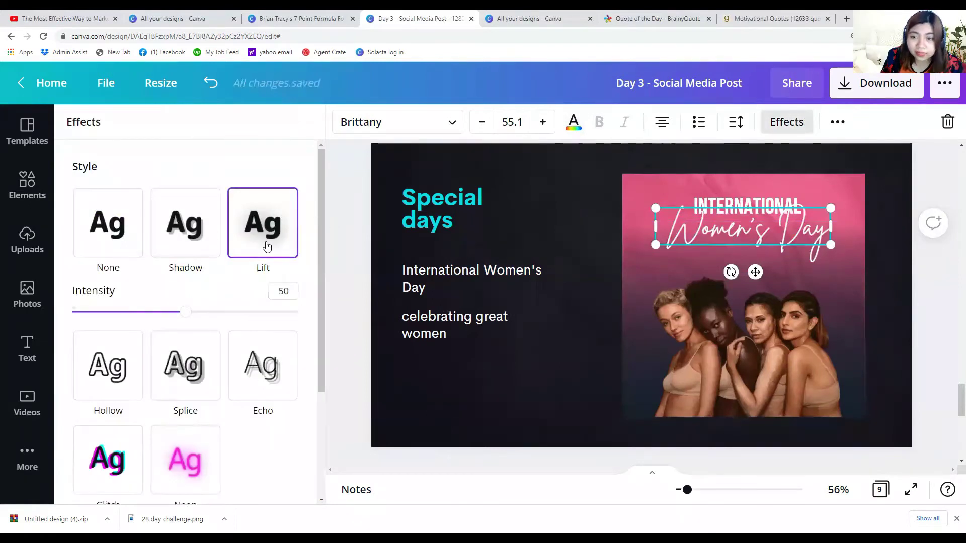
drag(199, 316, 280, 315)
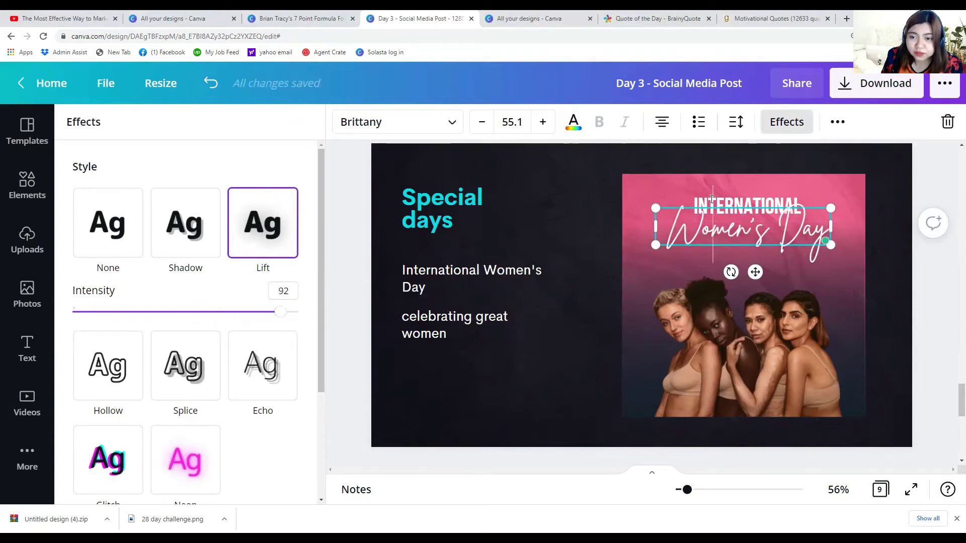
Move the "Women's Day" text down, clear of "INTERNATIONAL", to just above the women's heads.
click(838, 181)
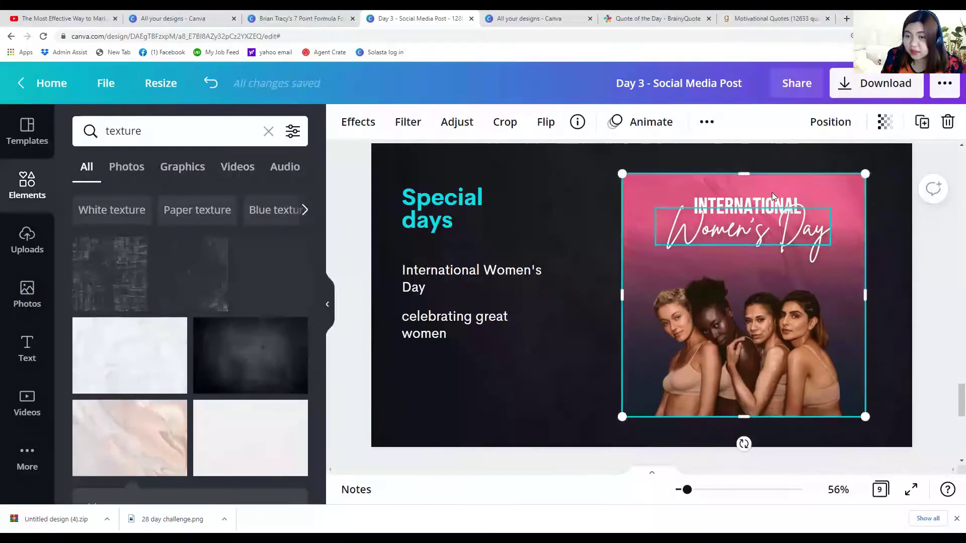
click(742, 222)
drag(742, 223, 742, 236)
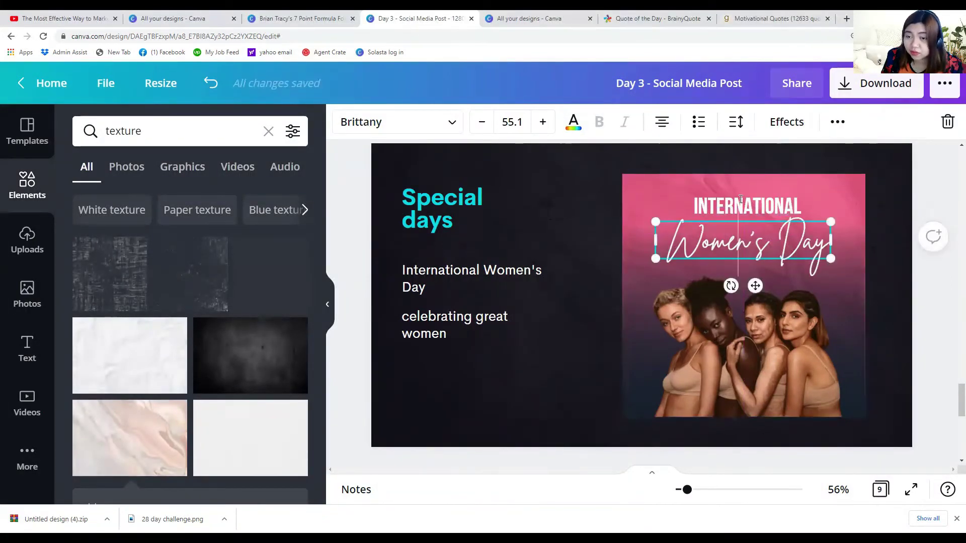
click(704, 190)
click(711, 229)
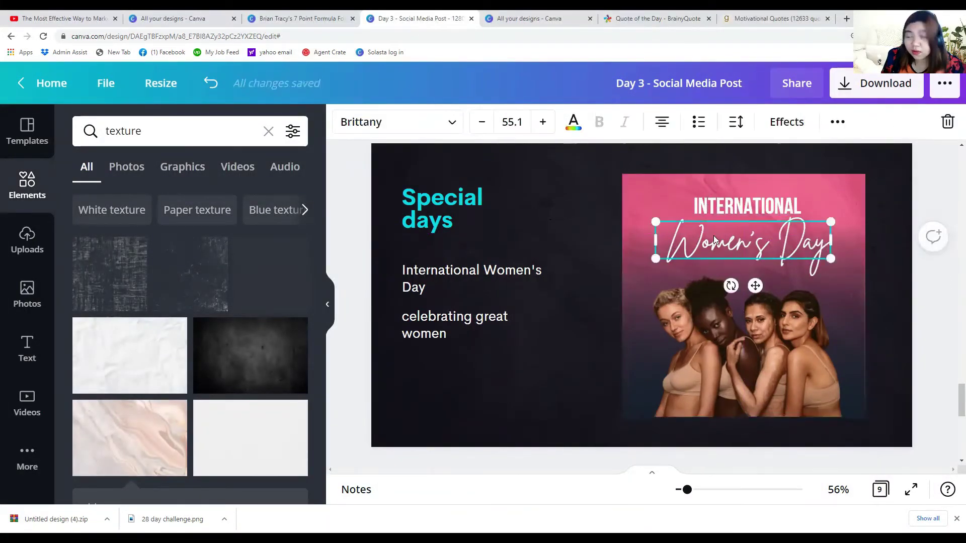
drag(711, 228, 715, 250)
Apply the Lift effect at intensity 89 to "INTERNATIONAL" and move "Women's Day" back up to overlap it.
click(727, 195)
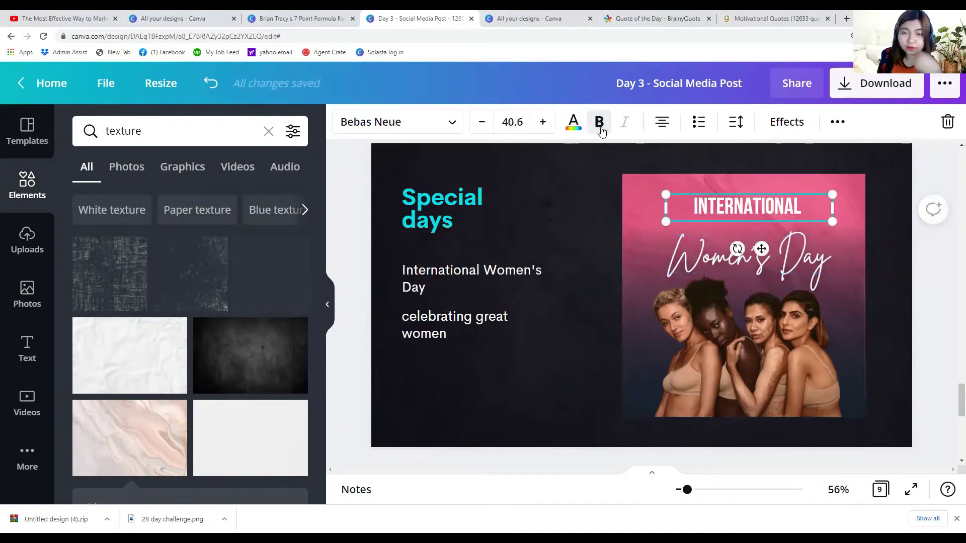
click(573, 123)
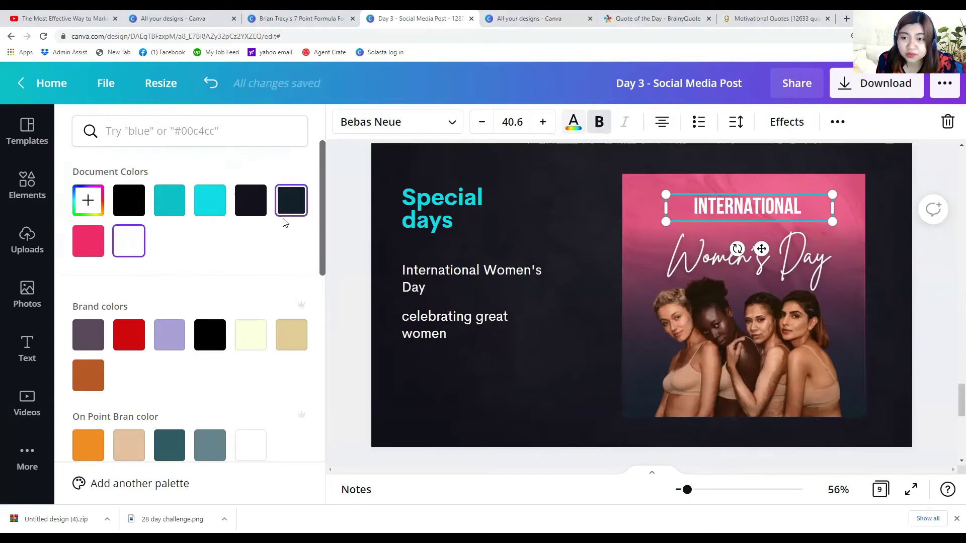
click(787, 122)
click(263, 223)
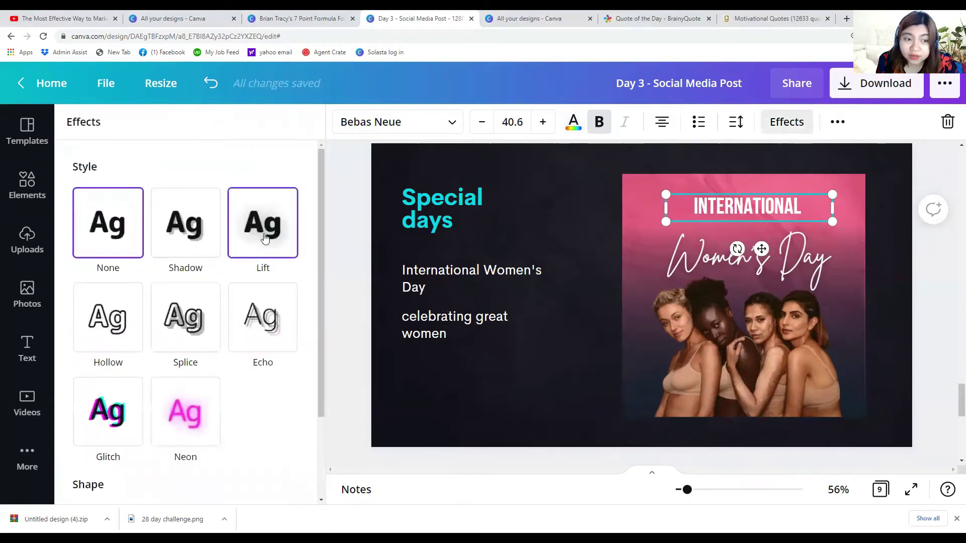
drag(206, 315, 273, 312)
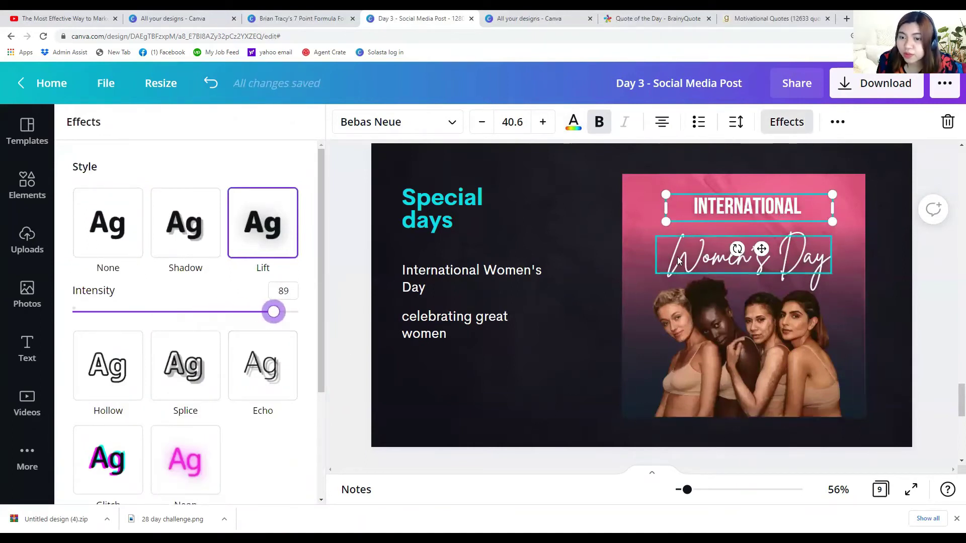
drag(677, 260, 679, 227)
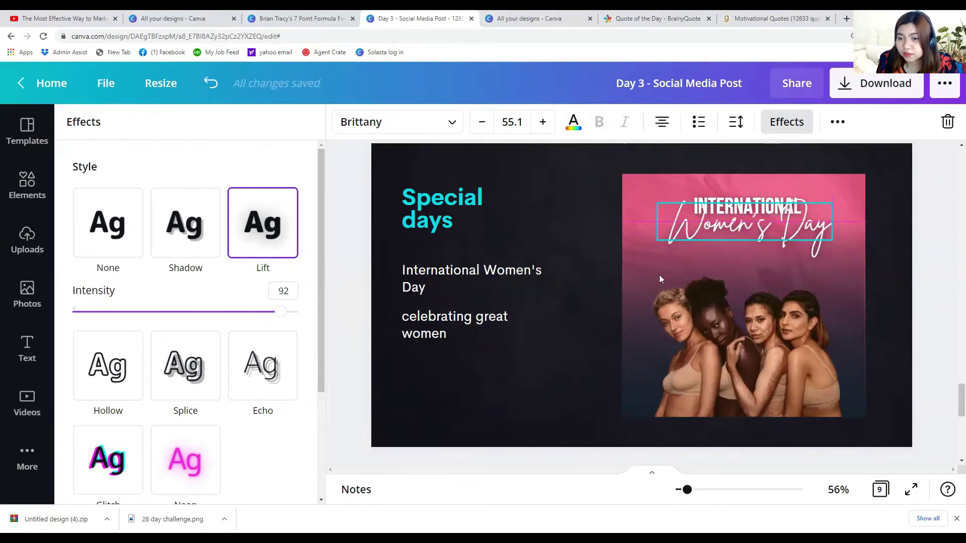
drag(661, 279, 659, 278)
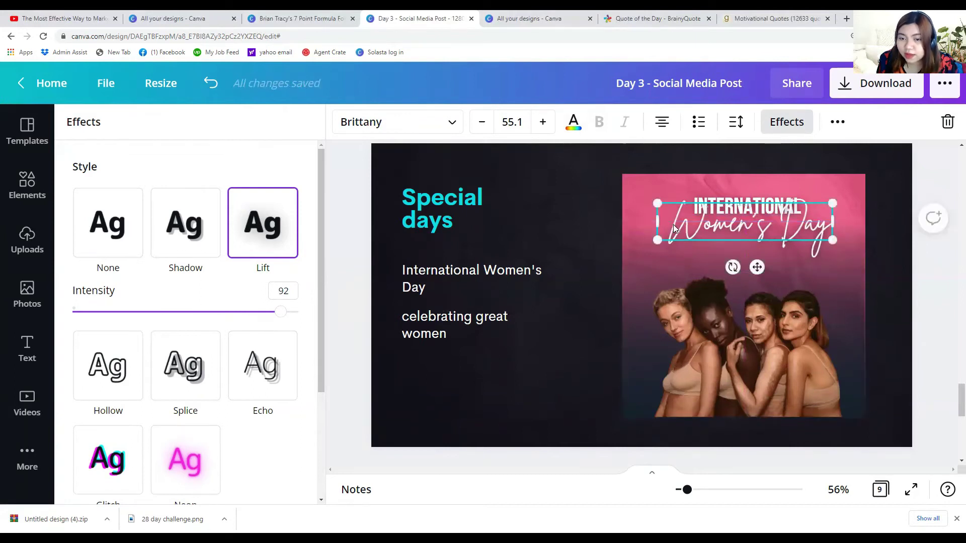
Duplicate the "celebrating great women" note, place the copy below "Women's Day" in the post and widen it to one line.
click(493, 317)
click(838, 121)
drag(493, 335, 746, 278)
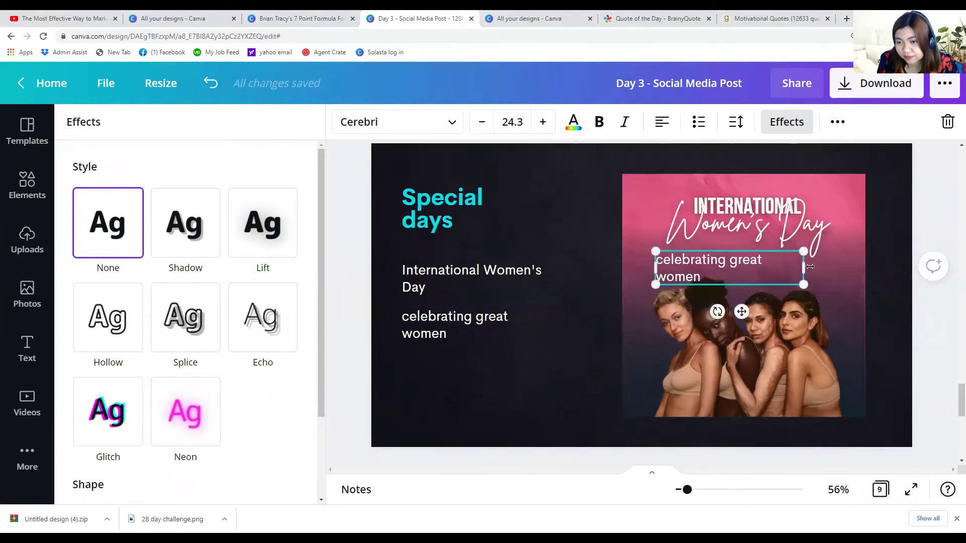
drag(810, 266, 855, 264)
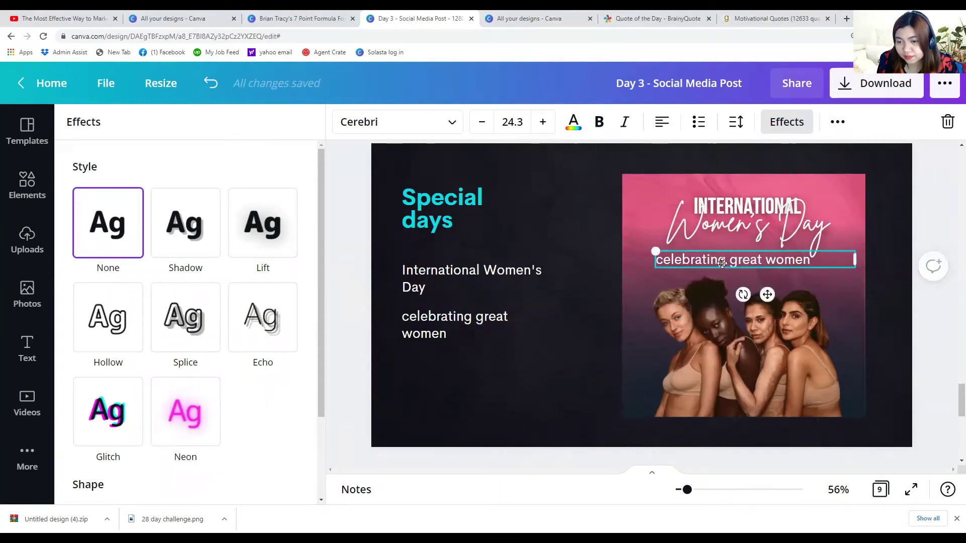
drag(722, 262, 733, 256)
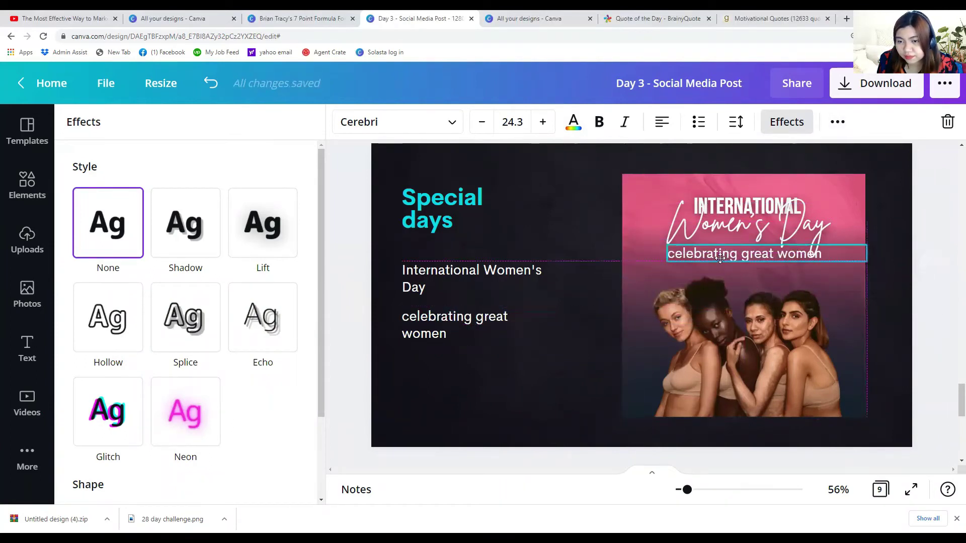
Capitalise the tagline to "Celebrating great women" and move it up close beneath the "Women's Day" script.
click(674, 254)
key(BackSpace)
text(C)
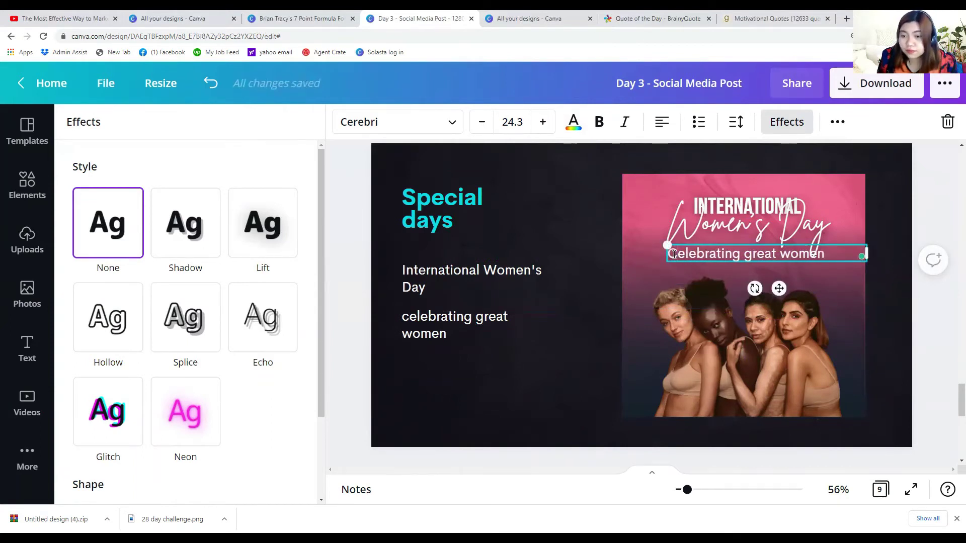
drag(689, 241, 690, 233)
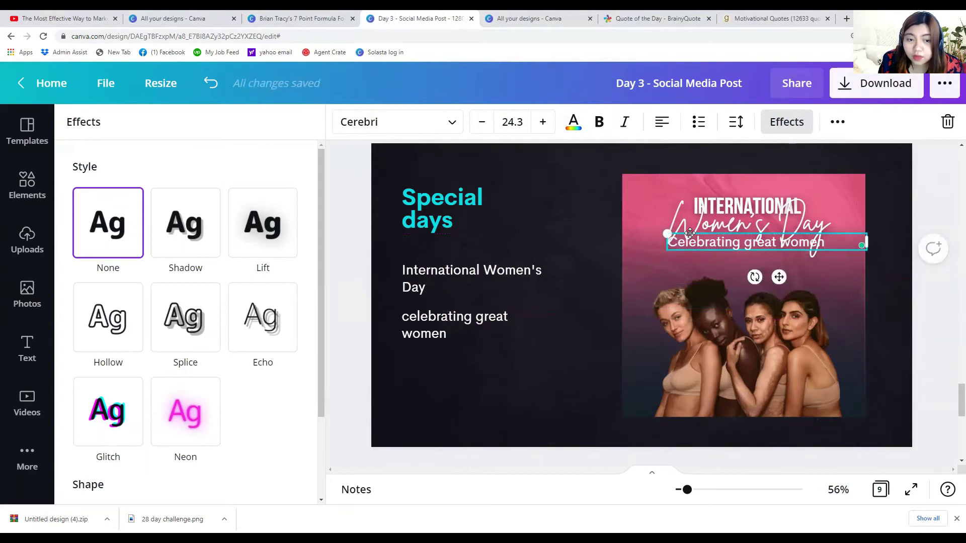
click(663, 282)
click(701, 243)
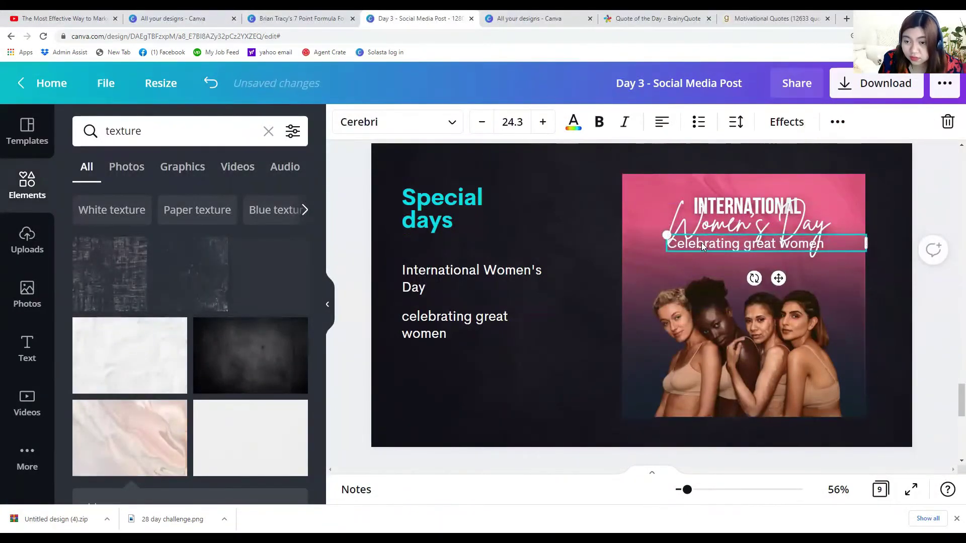
click(714, 217)
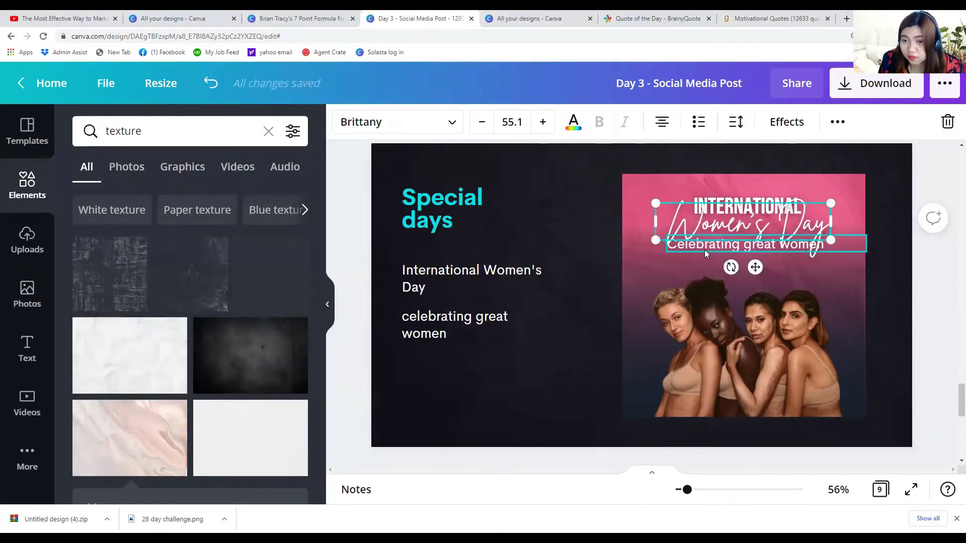
Duplicate the "International Women's Day" note, place the copy over the lower part of the post and replace its text with "2021".
click(420, 286)
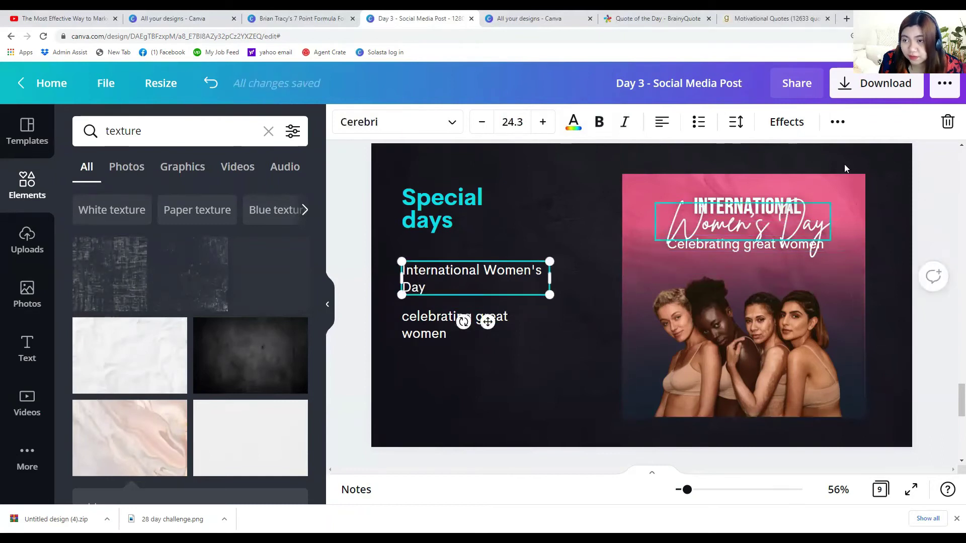
click(837, 122)
click(828, 158)
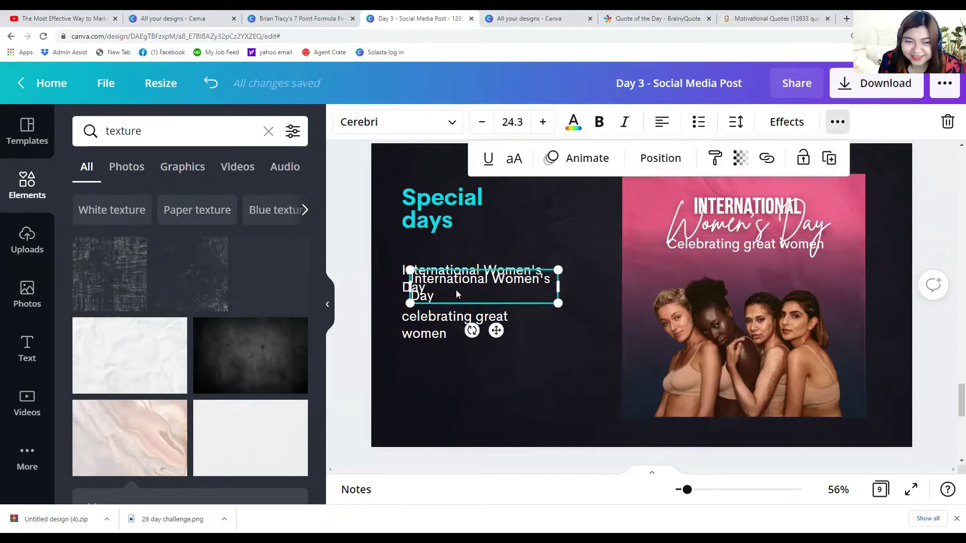
drag(455, 290, 764, 372)
click(765, 372)
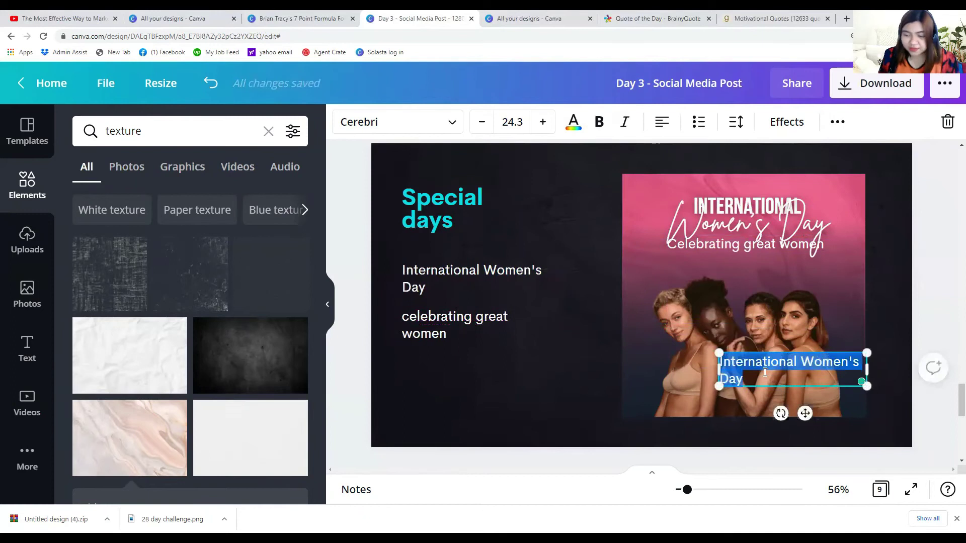
text(2021)
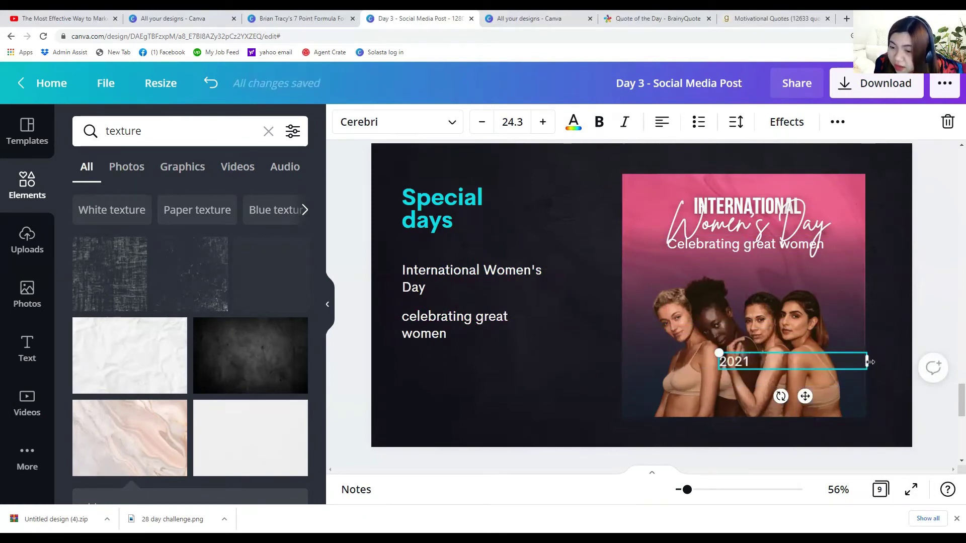
Set the "2021" text to size 35.6 and place it beneath the end of the "Celebrating great women" tagline.
drag(718, 360, 764, 399)
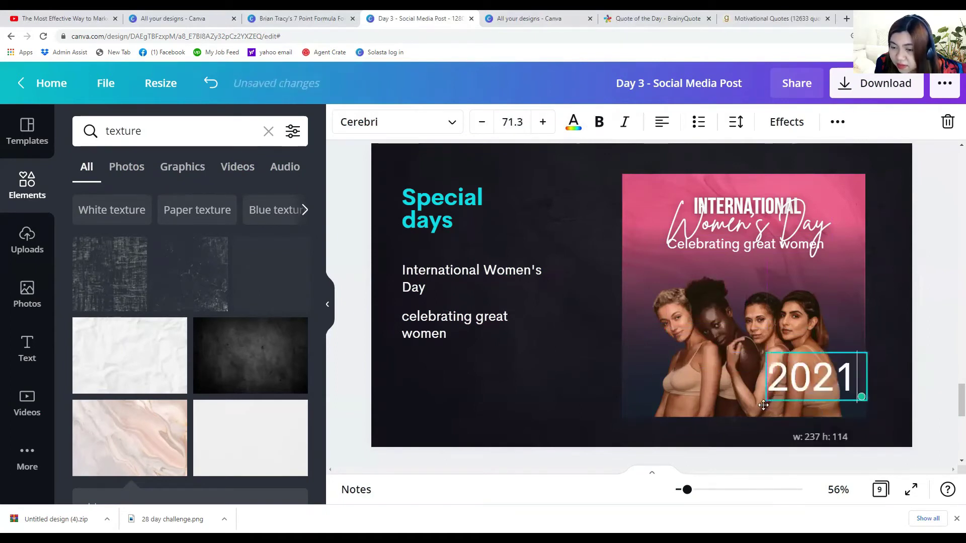
drag(774, 349, 729, 243)
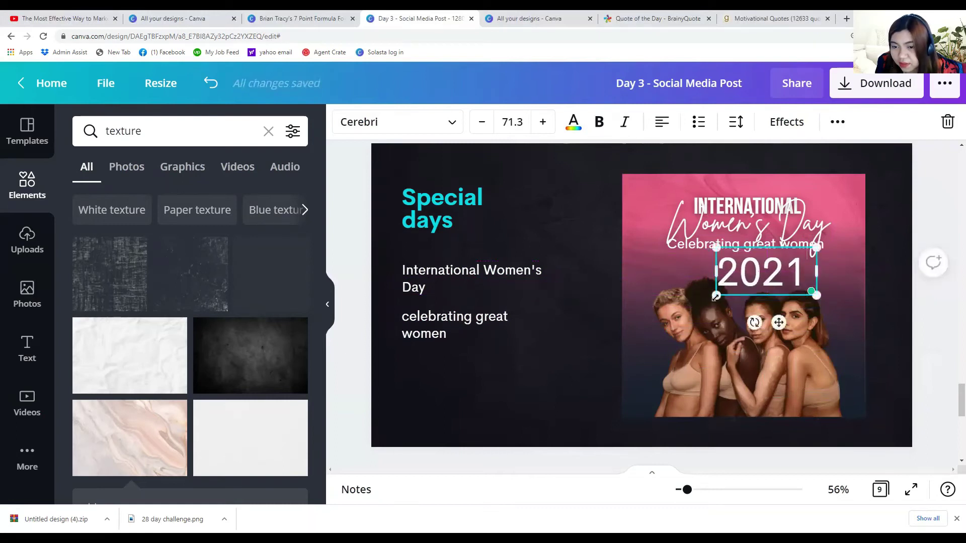
drag(716, 295, 769, 278)
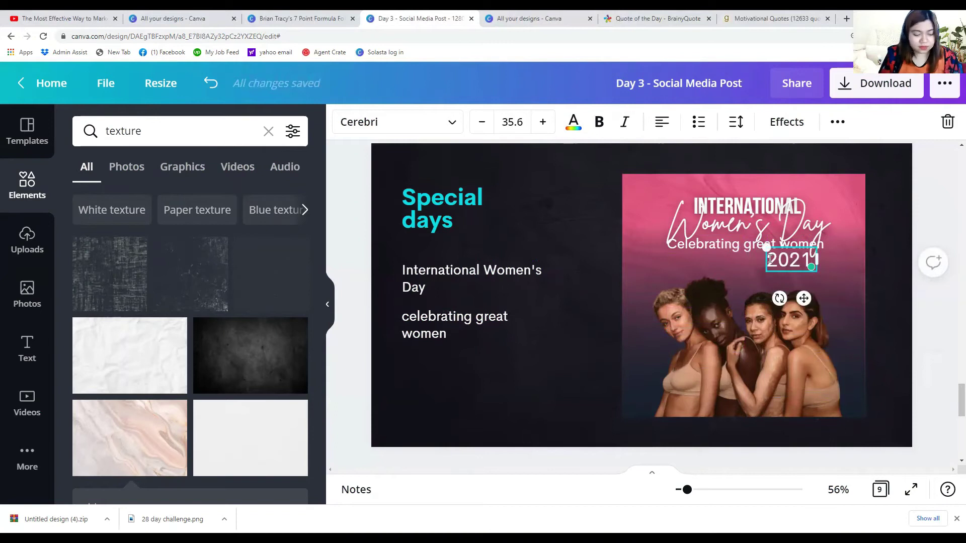
Extend the "2021" text to the placeholder date "00.00.2021" and widen its text box.
click(770, 259)
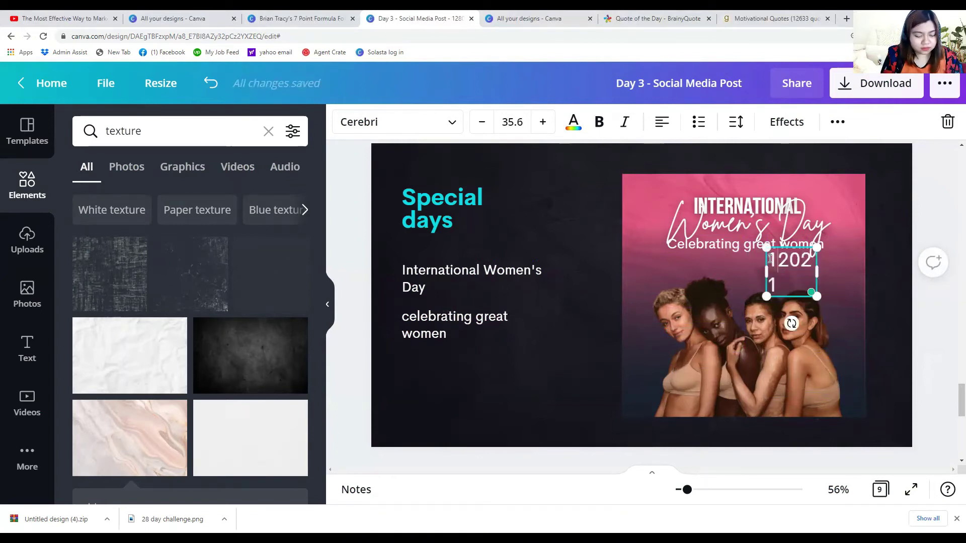
text(00.00)
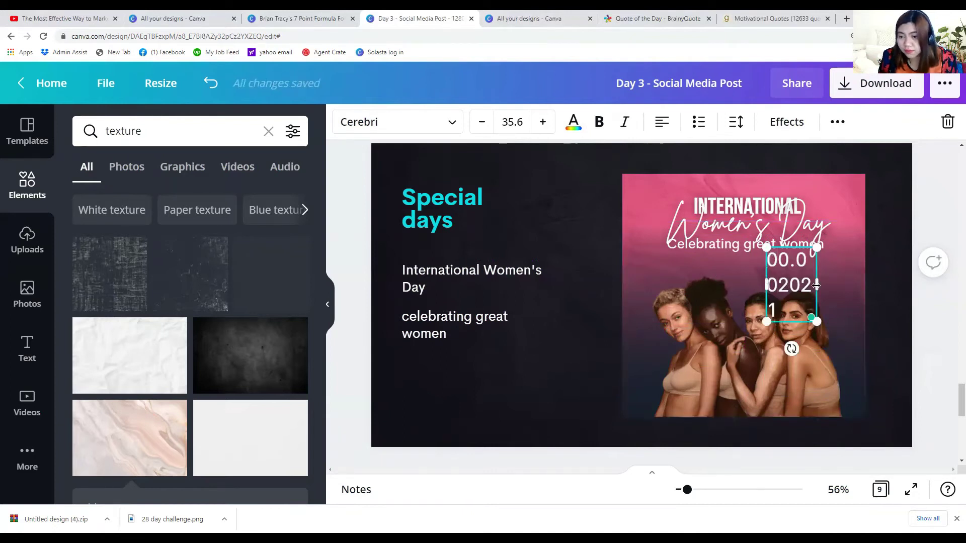
drag(817, 285, 873, 288)
text(.)
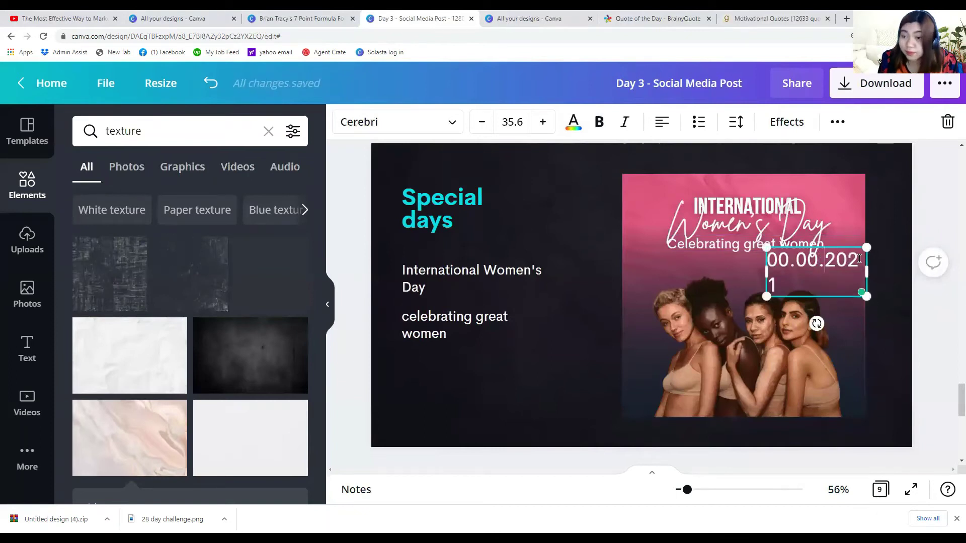
Shrink the "00.00.2021" date to size 25.7 on a single line and centre it beneath the "Celebrating great women" tagline.
drag(871, 273, 848, 258)
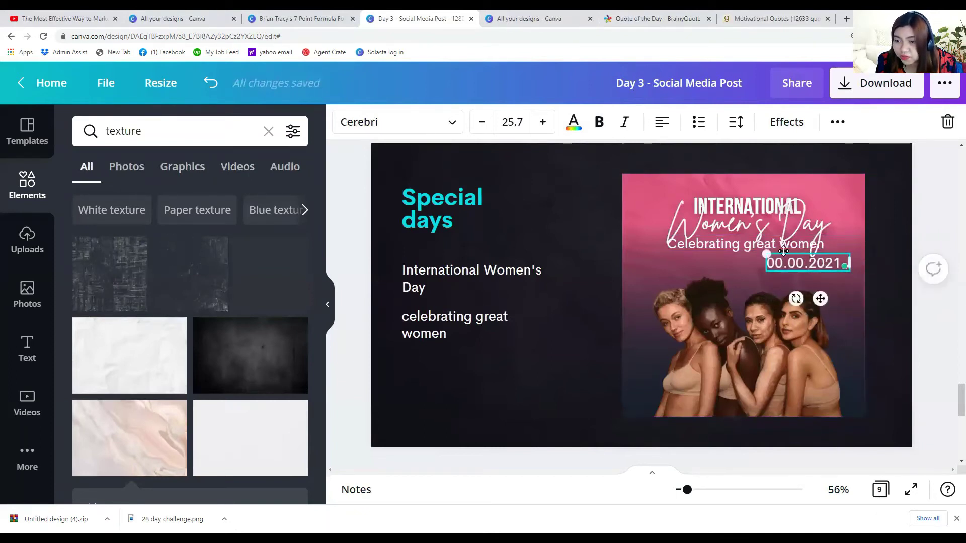
drag(787, 248, 729, 247)
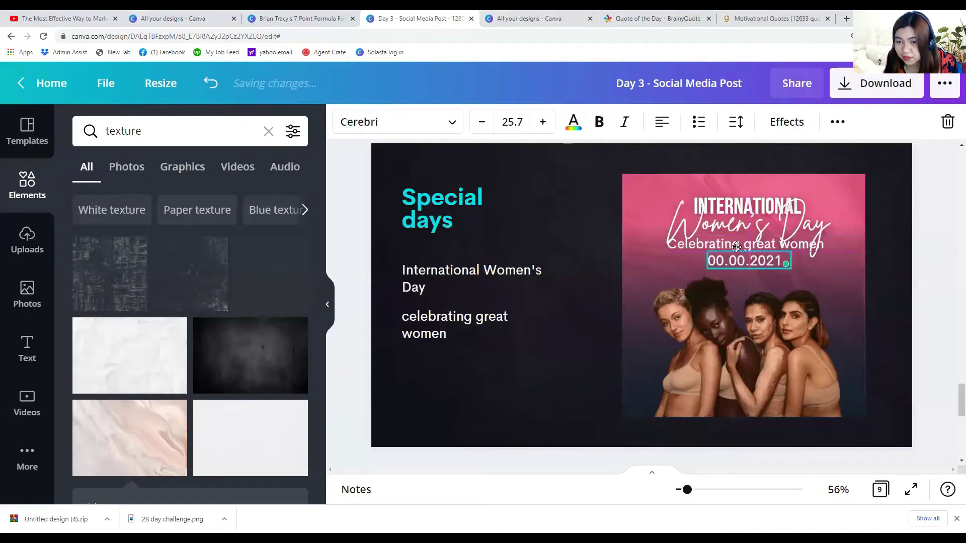
click(849, 301)
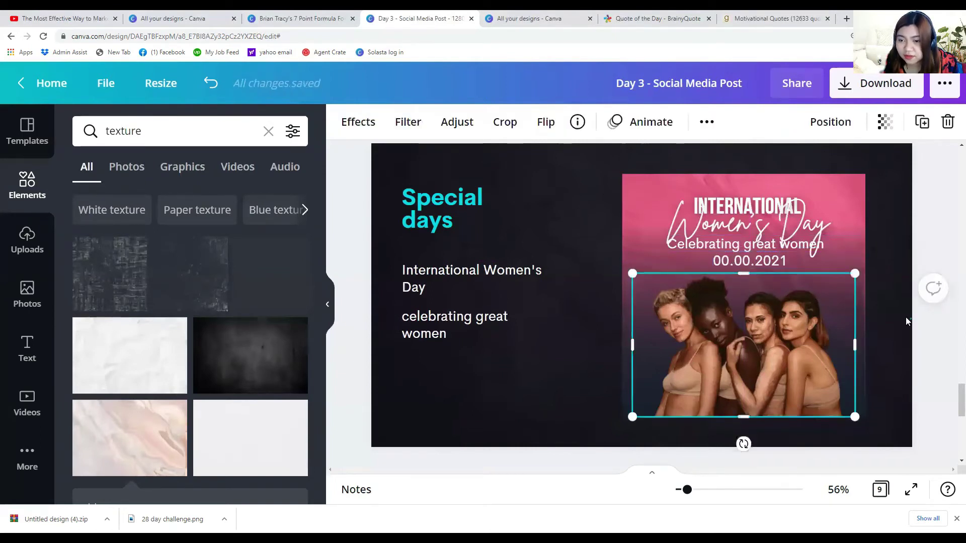
click(719, 262)
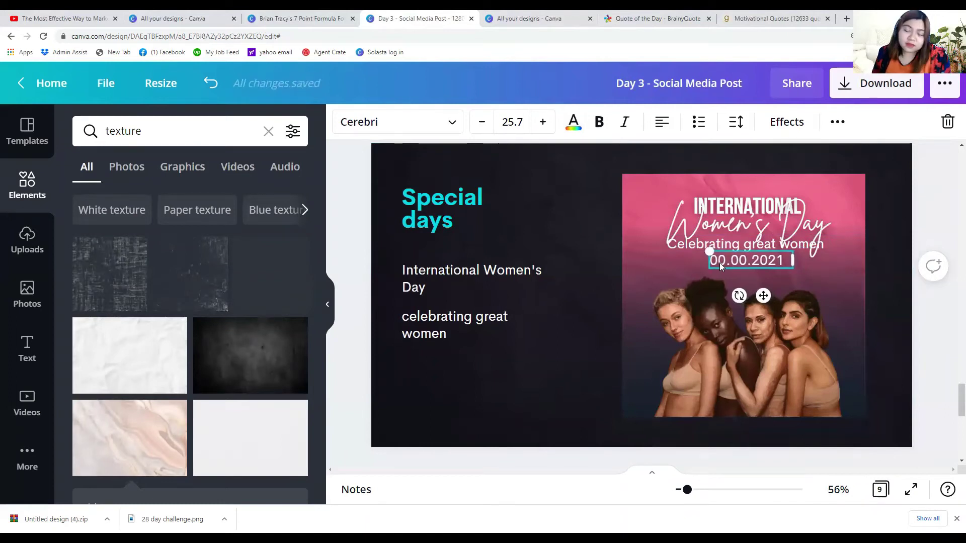
click(643, 342)
click(589, 341)
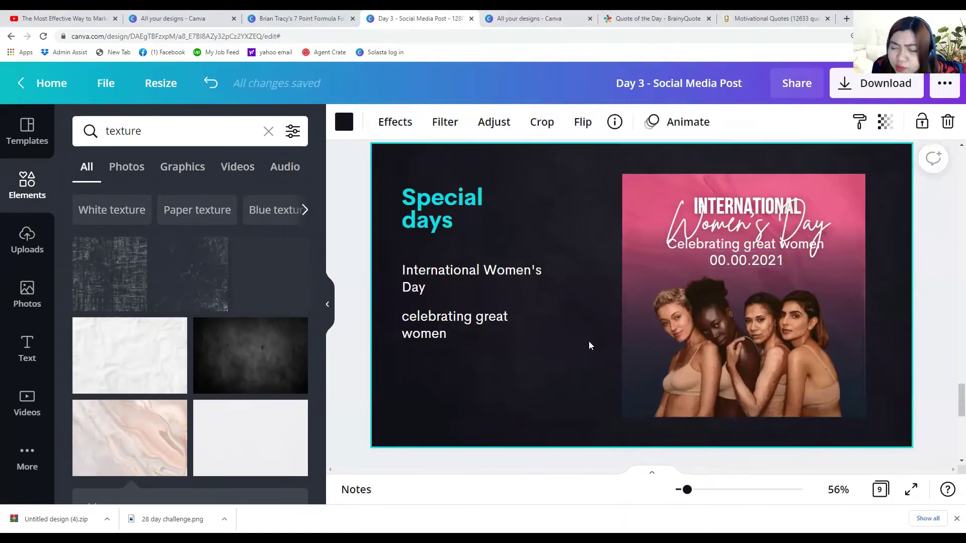
Add a rectangle and shape it into a thin bar, about 579 by 35, spanning the bottom edge of the Women's Day post.
click(622, 354)
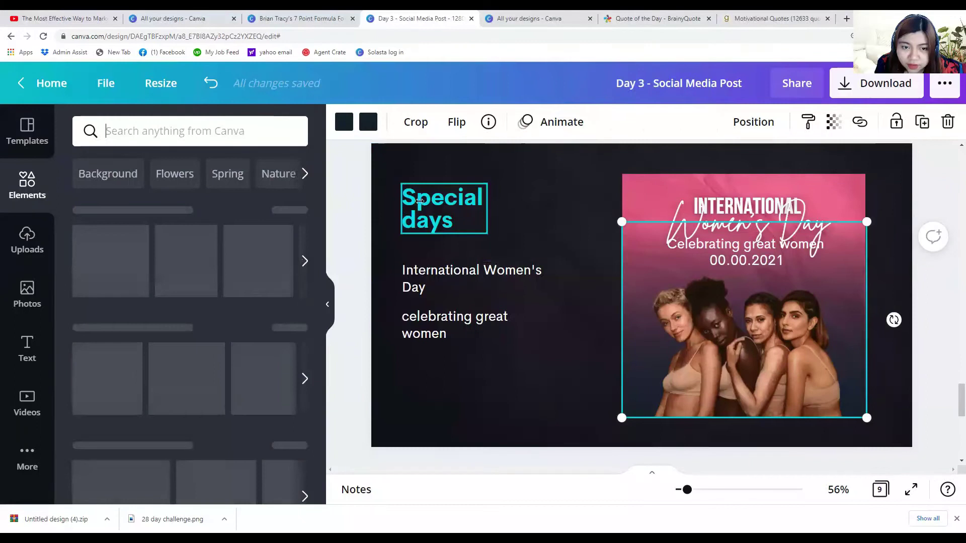
click(437, 211)
scroll(257, 340, down, 1)
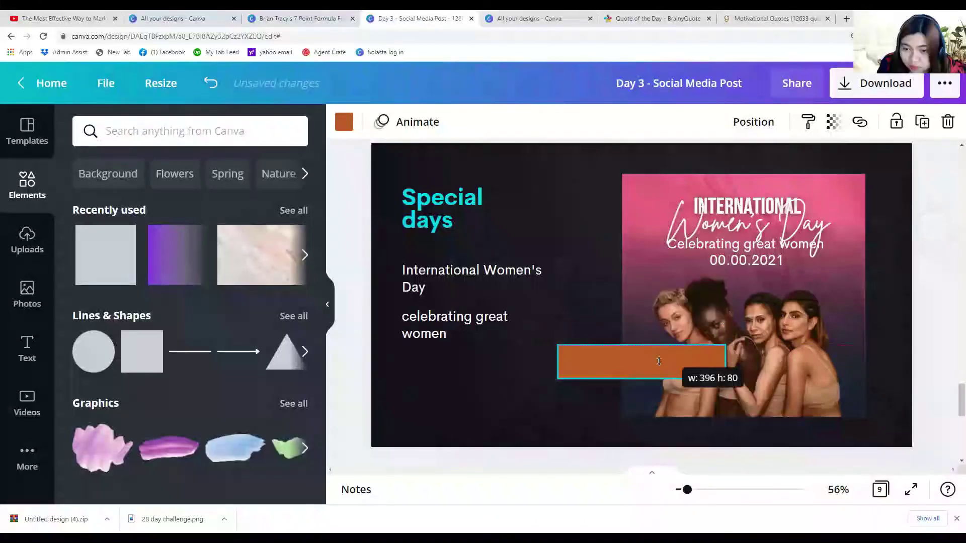
drag(642, 345, 641, 365)
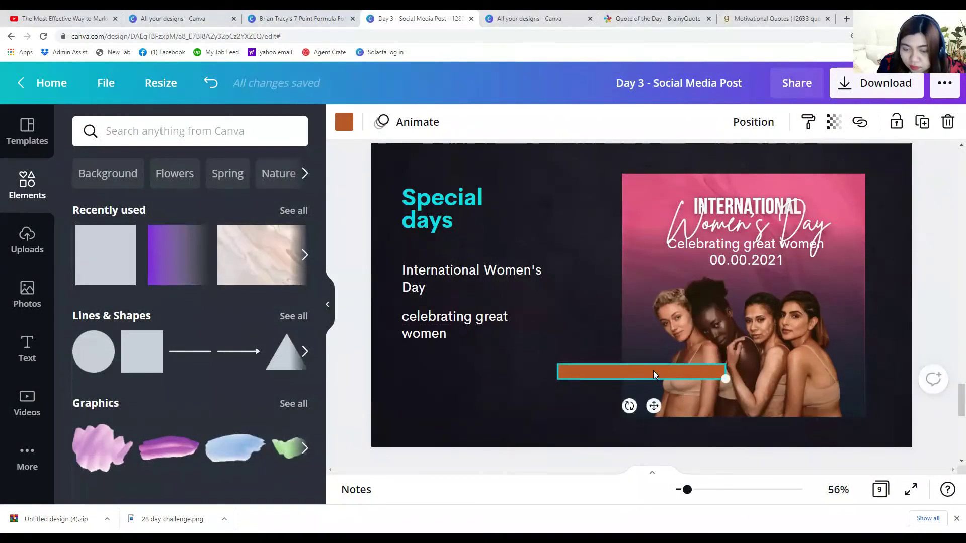
drag(685, 393, 757, 410)
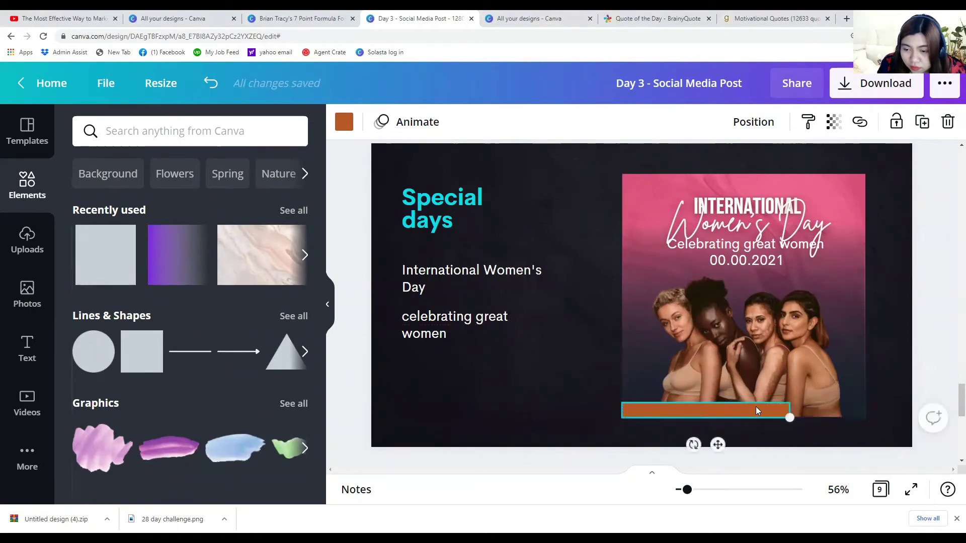
drag(823, 414, 899, 415)
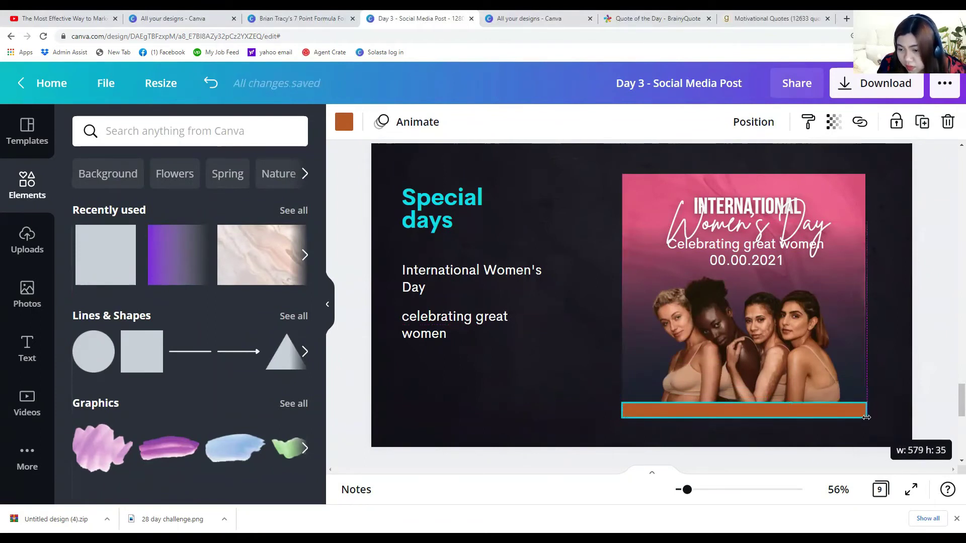
Recolour the bottom bar bright cyan from the document colours and make it partly transparent.
click(344, 122)
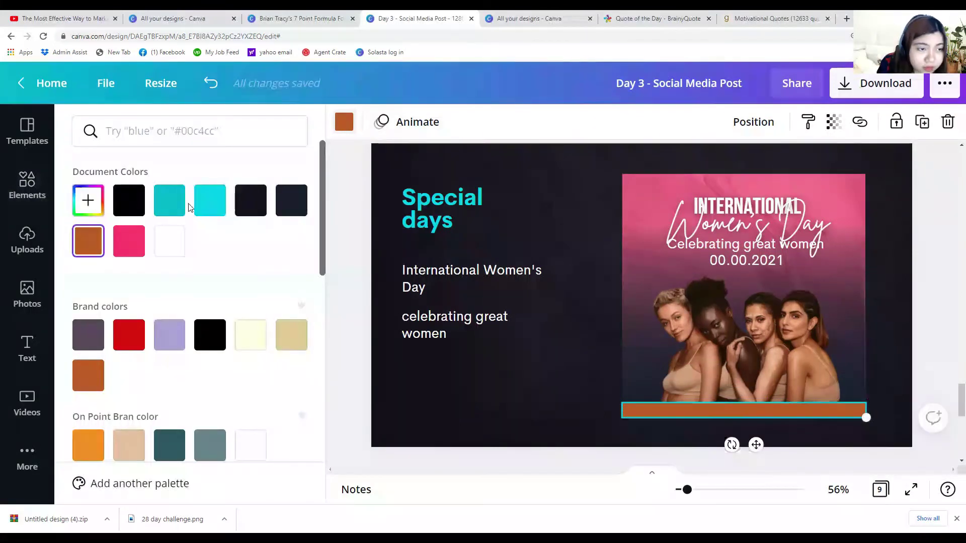
click(209, 201)
click(489, 383)
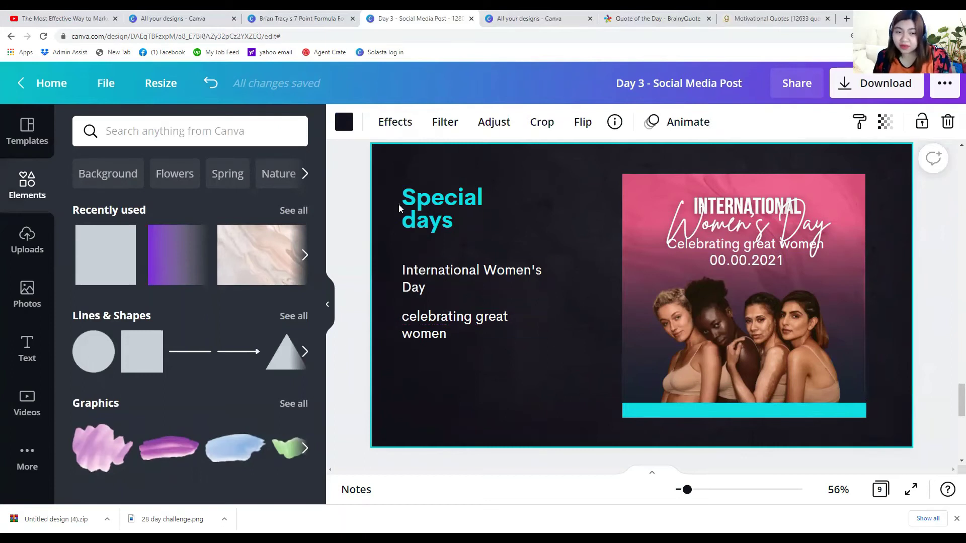
click(414, 209)
click(712, 407)
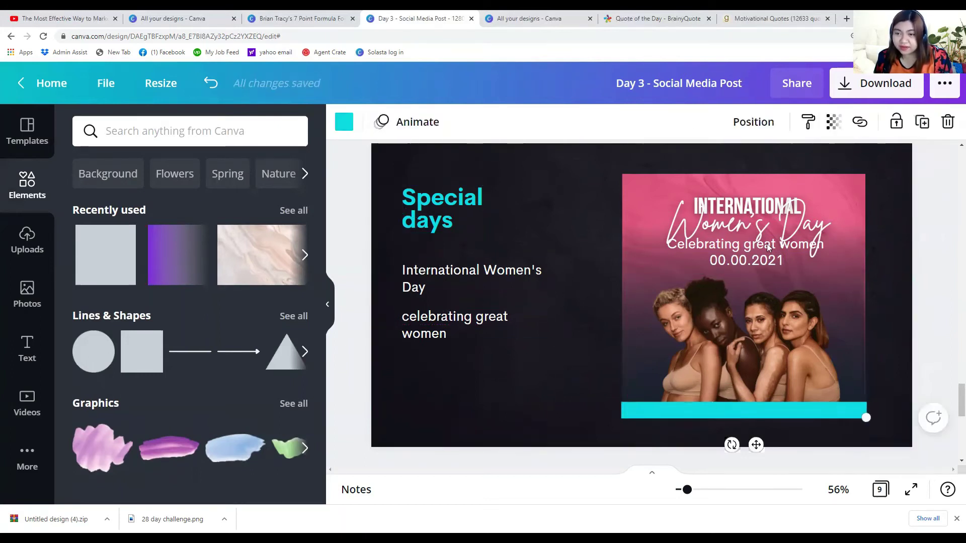
click(835, 122)
drag(772, 167, 751, 167)
click(561, 383)
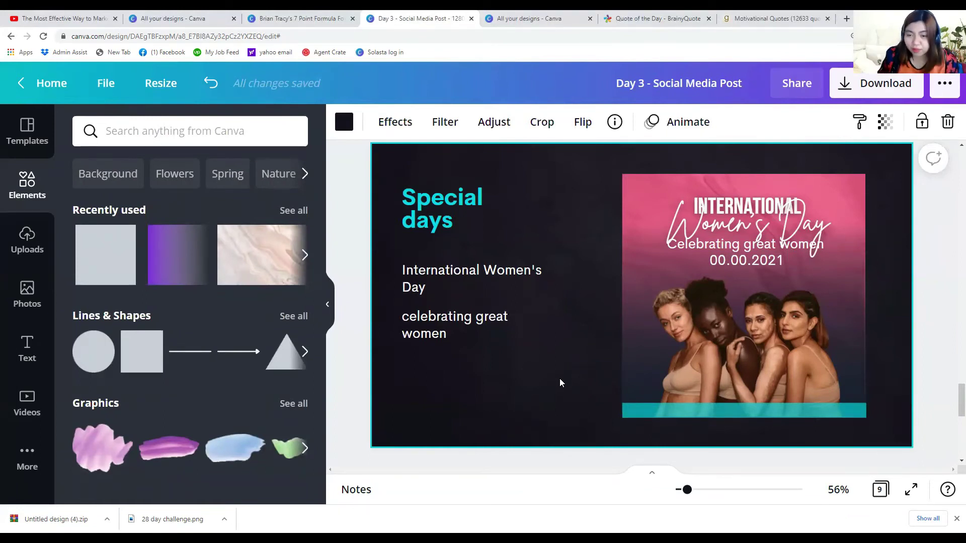
Try recolouring the "Special days" page background white and black, and undo the background recolouring.
click(338, 129)
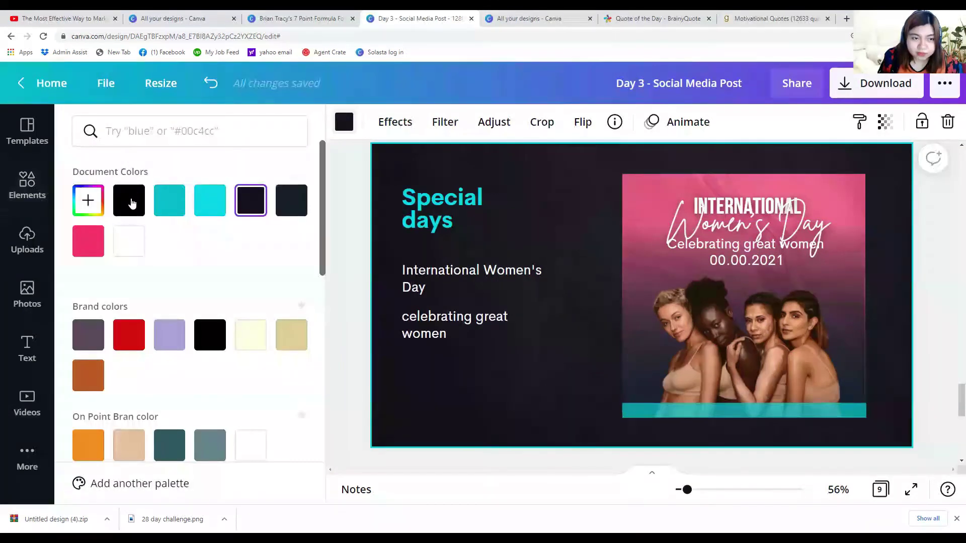
click(131, 254)
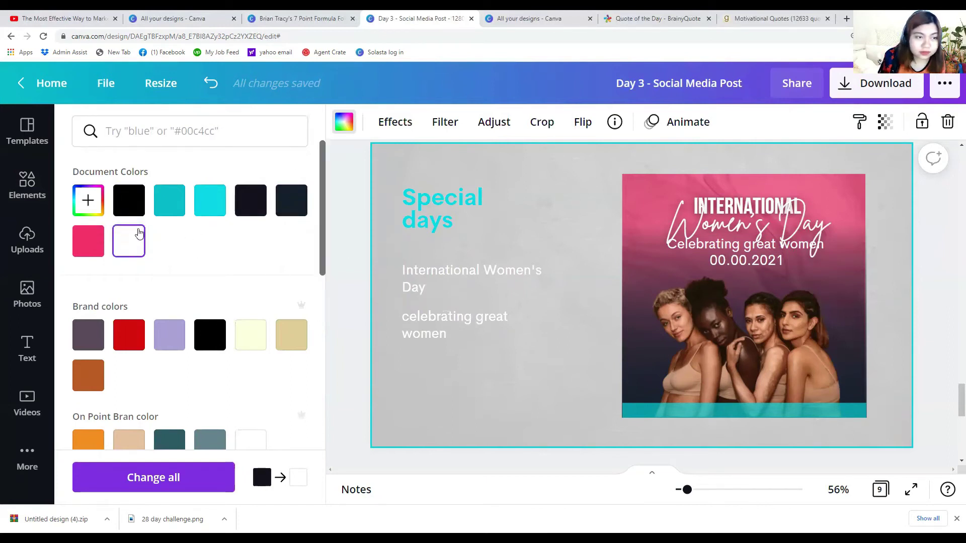
click(128, 201)
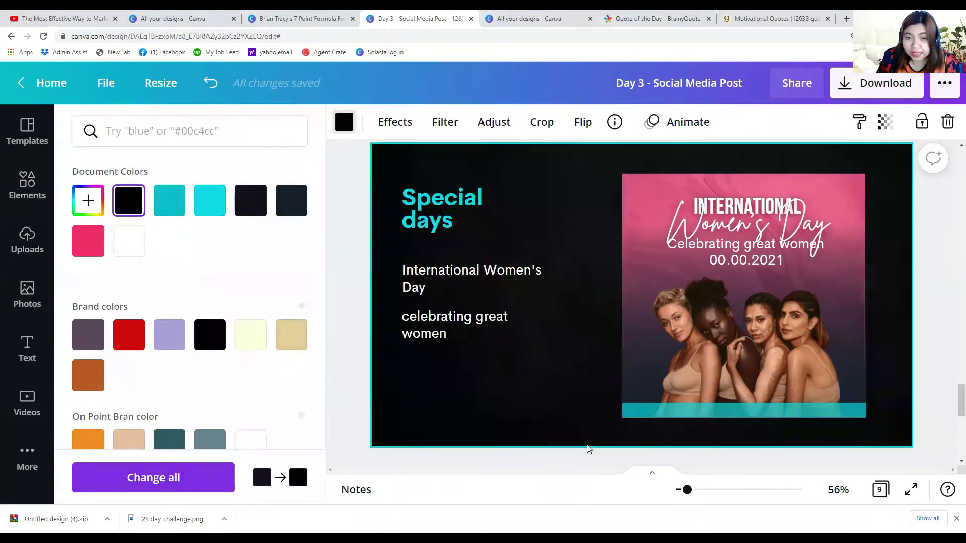
scroll(587, 446, down, 5)
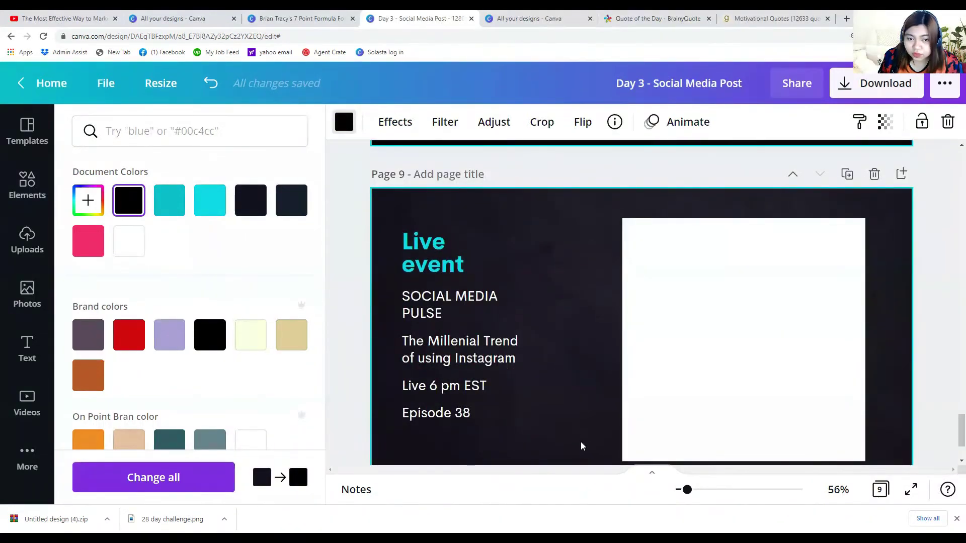
scroll(581, 447, down, 2)
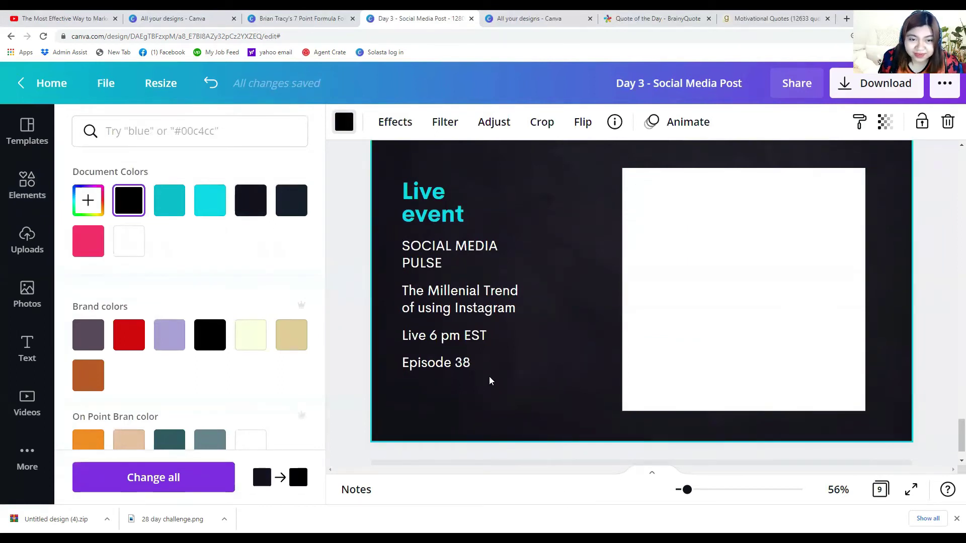
key(ctrl+z)
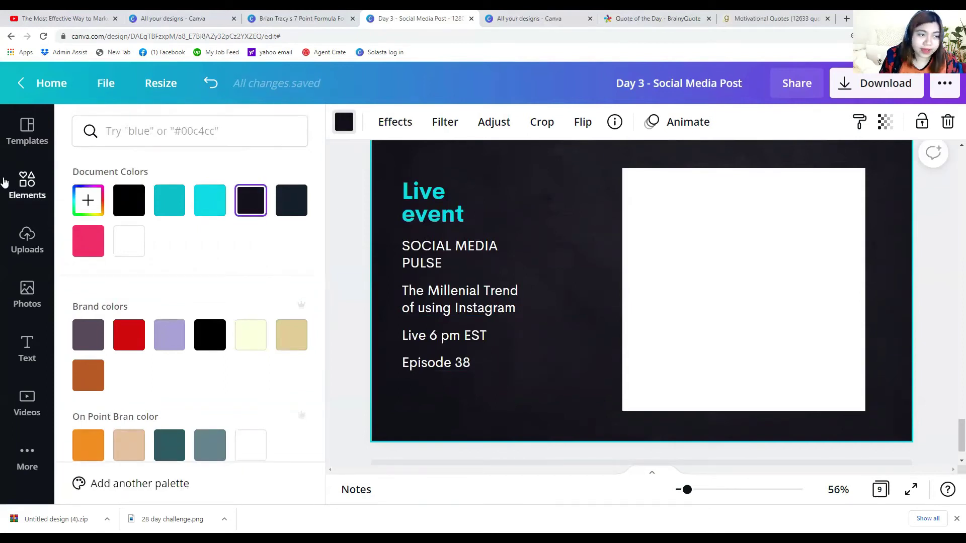
Search the photo library for "man" for the "Live event" post.
click(27, 240)
click(27, 186)
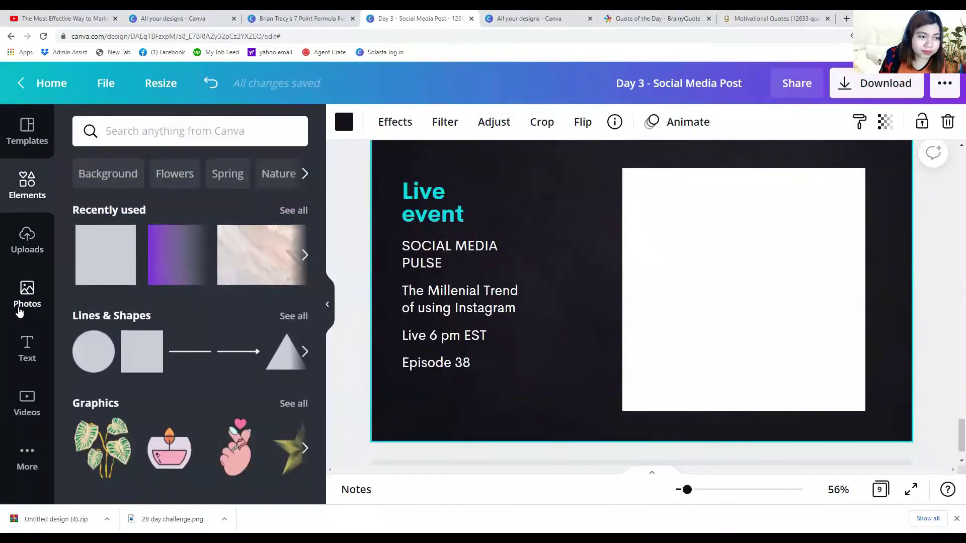
click(18, 292)
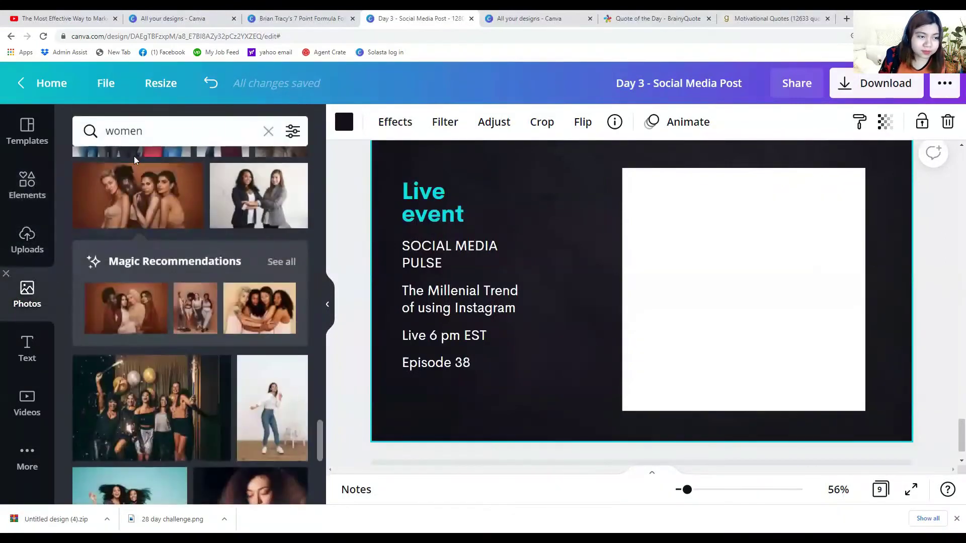
click(156, 142)
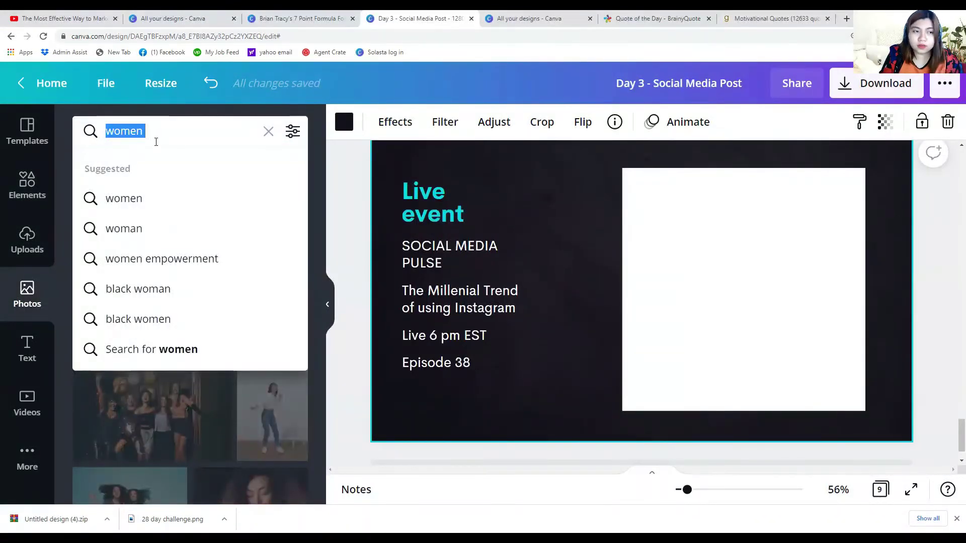
key(BackSpace)
text(man)
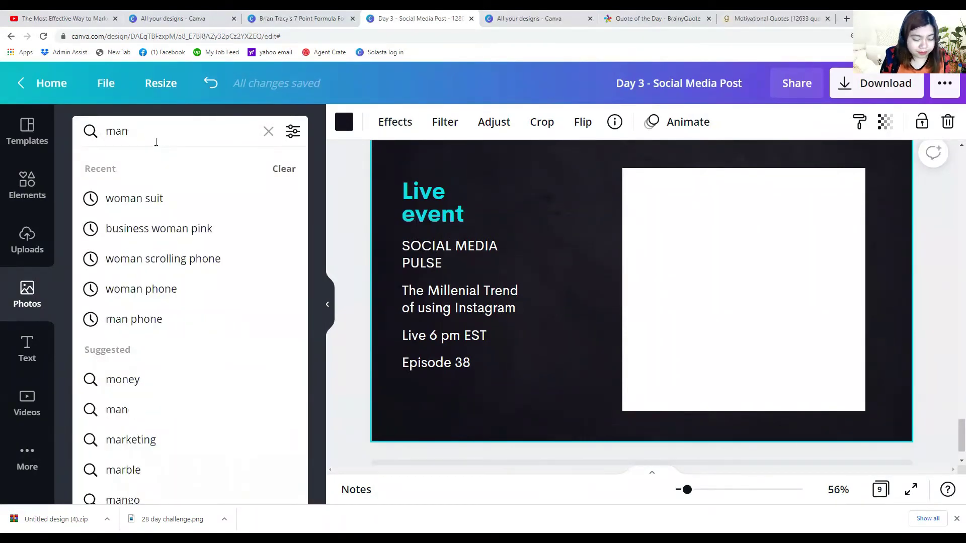
key(Return)
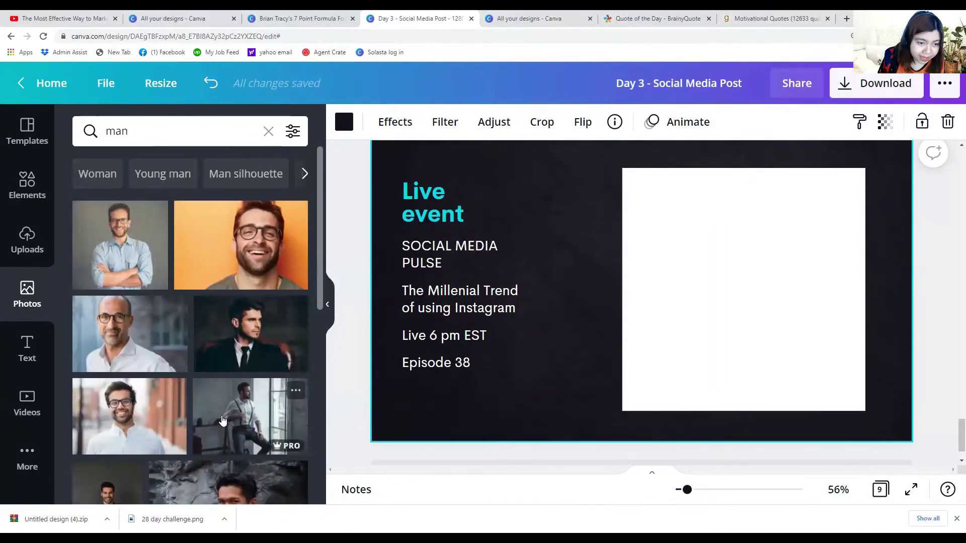
Add the photo of the smiling man in a blue polo shirt pointing forward to the "Live event" page.
scroll(223, 420, down, 6)
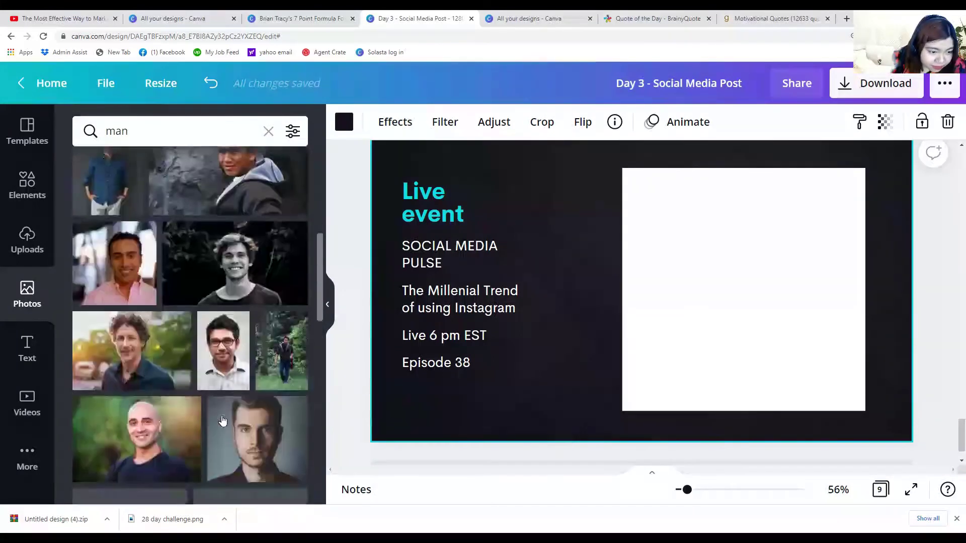
scroll(222, 420, down, 1)
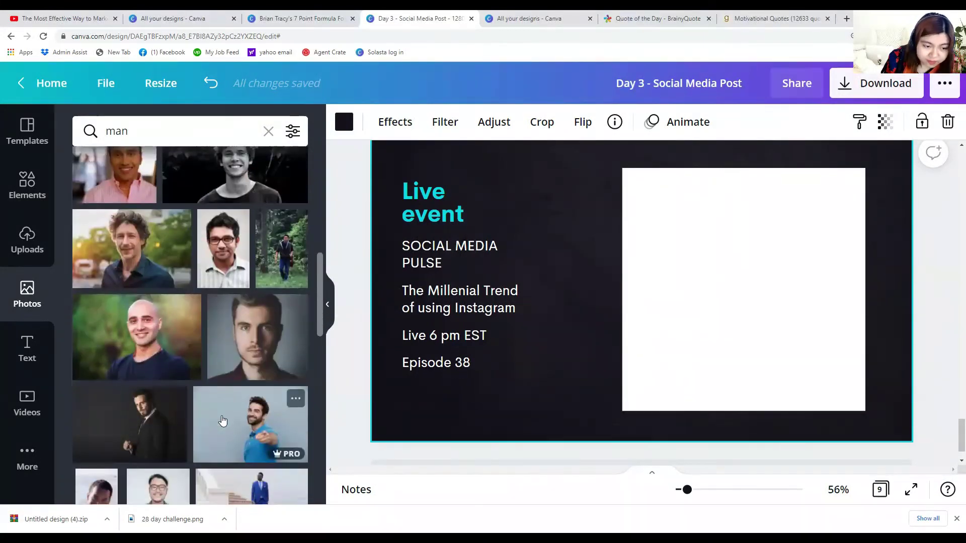
scroll(227, 423, down, 4)
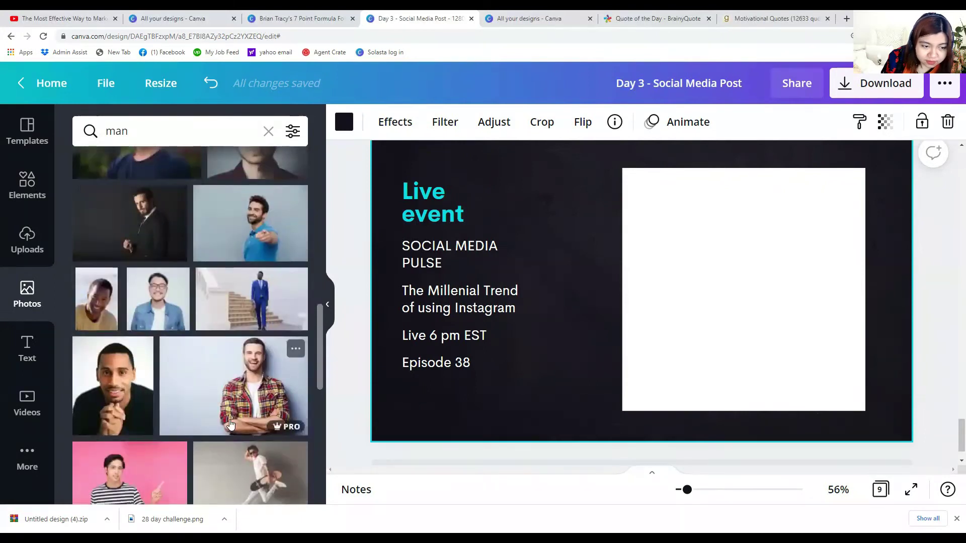
scroll(230, 425, up, 3)
click(251, 375)
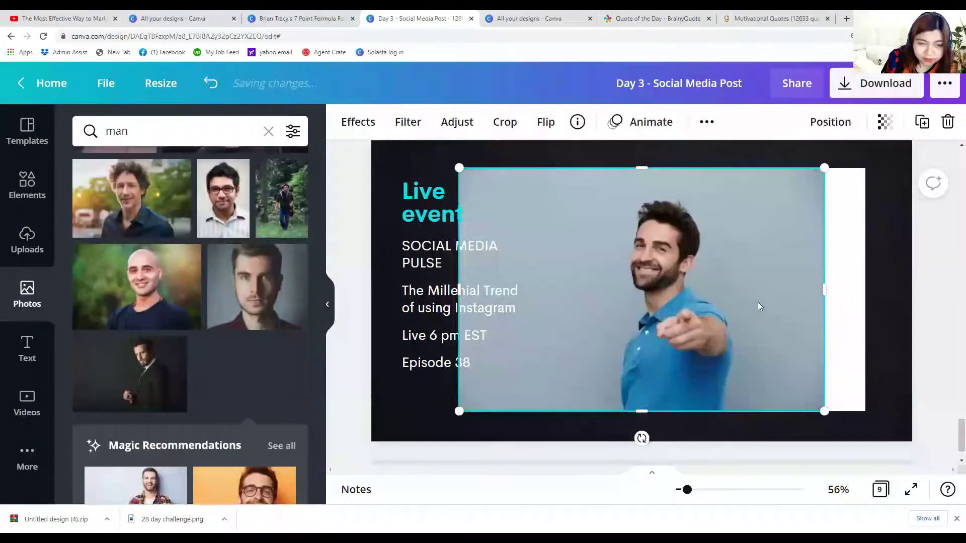
Crop both sides of the man's photo, scale it down and place it at the lower right corner of the white square.
drag(459, 290, 591, 289)
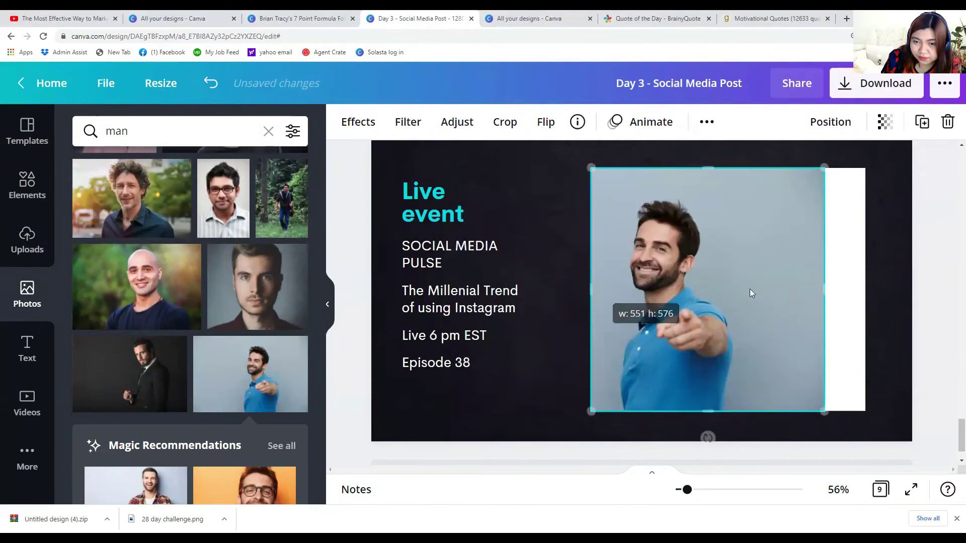
drag(817, 287, 753, 289)
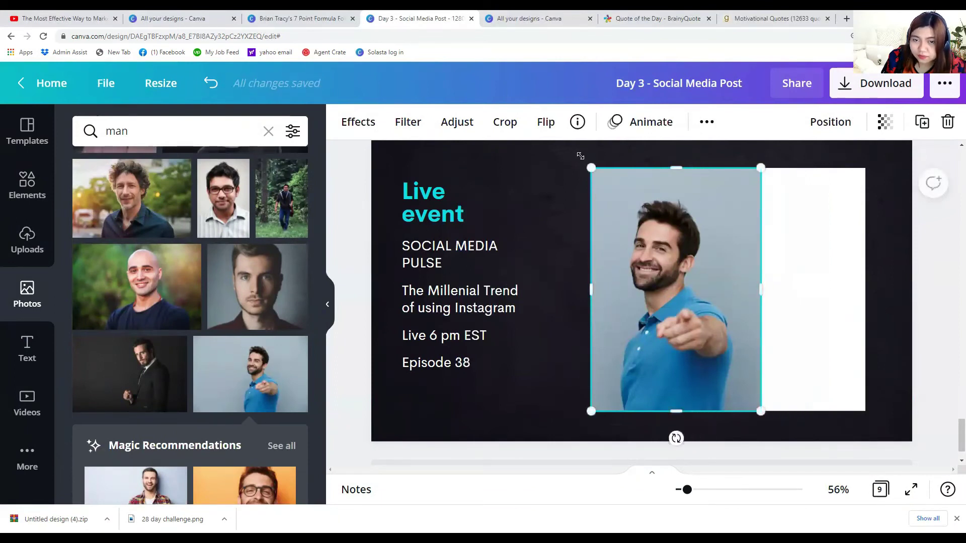
drag(622, 192, 679, 274)
drag(704, 329, 816, 331)
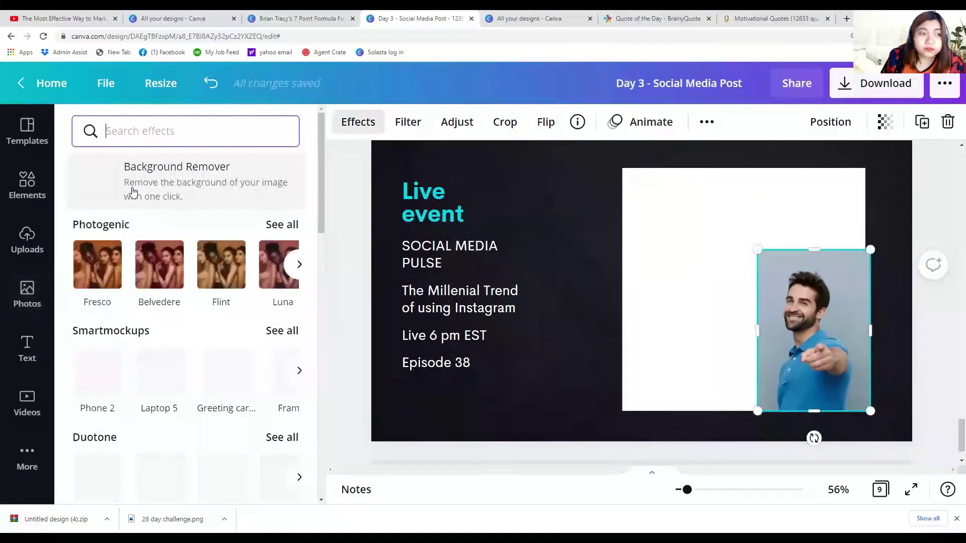
Remove the background from the man's photo, enlarge the cutout and trim it to fit the white square's lower right corner.
click(133, 190)
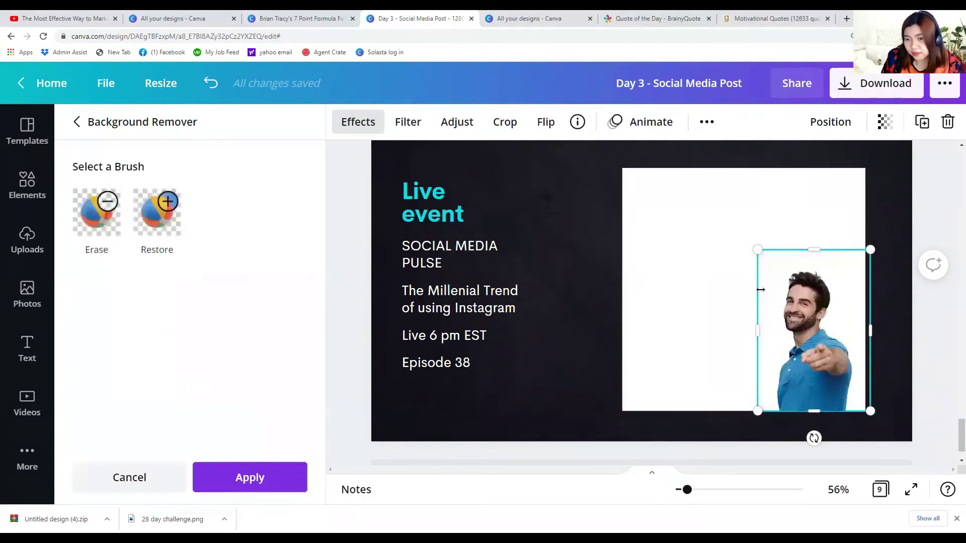
drag(790, 260, 685, 244)
drag(758, 333, 775, 333)
click(688, 330)
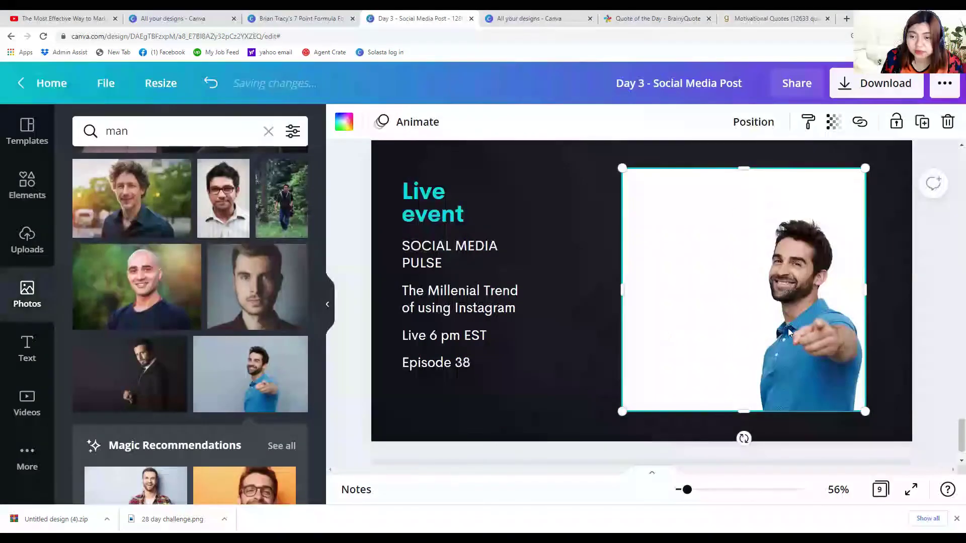
click(788, 328)
click(716, 276)
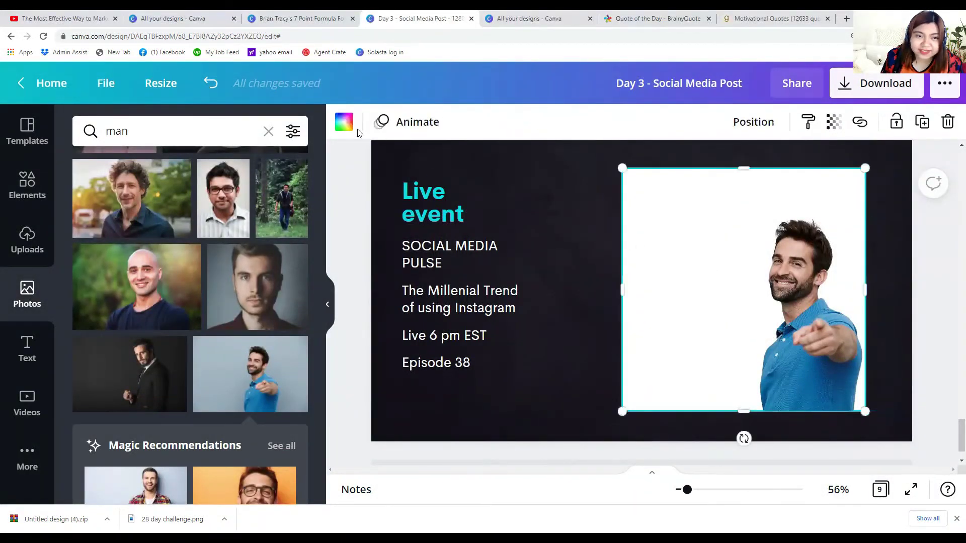
Fill the white square behind the man with the dark navy document color.
click(289, 216)
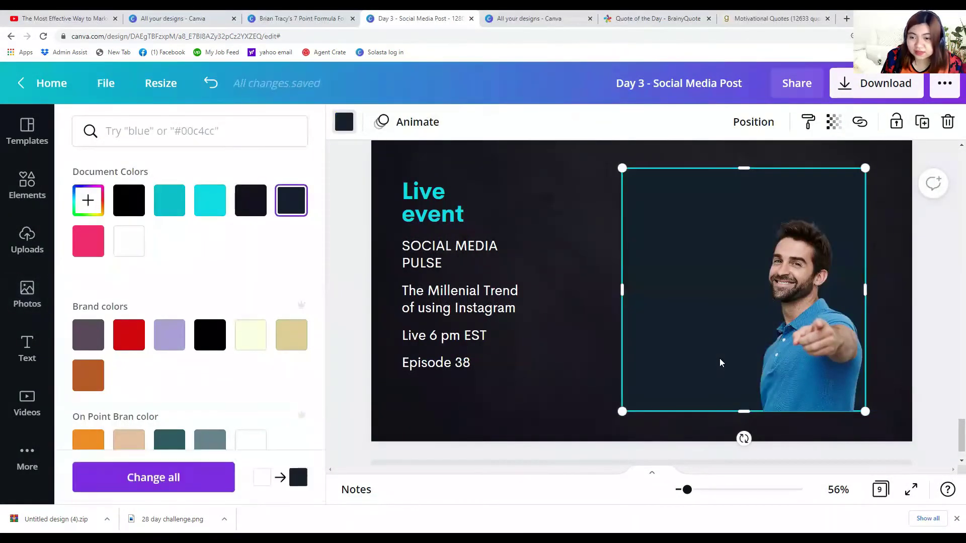
click(779, 353)
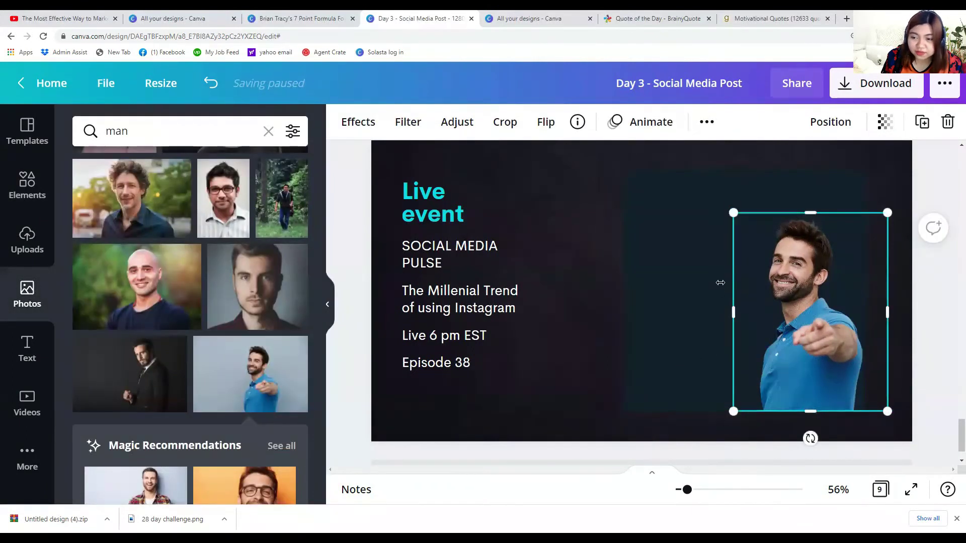
click(663, 340)
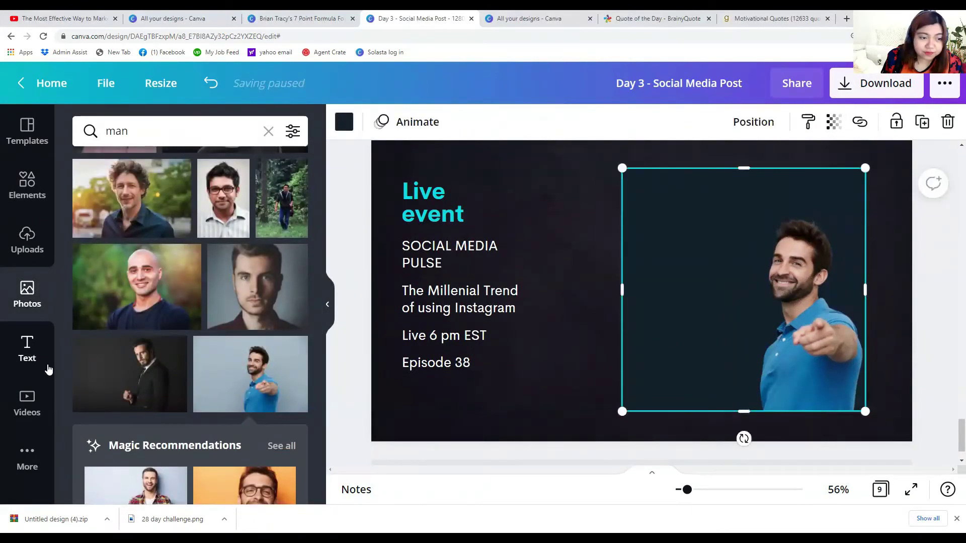
Search the photo library for "texture".
scroll(179, 308, down, 6)
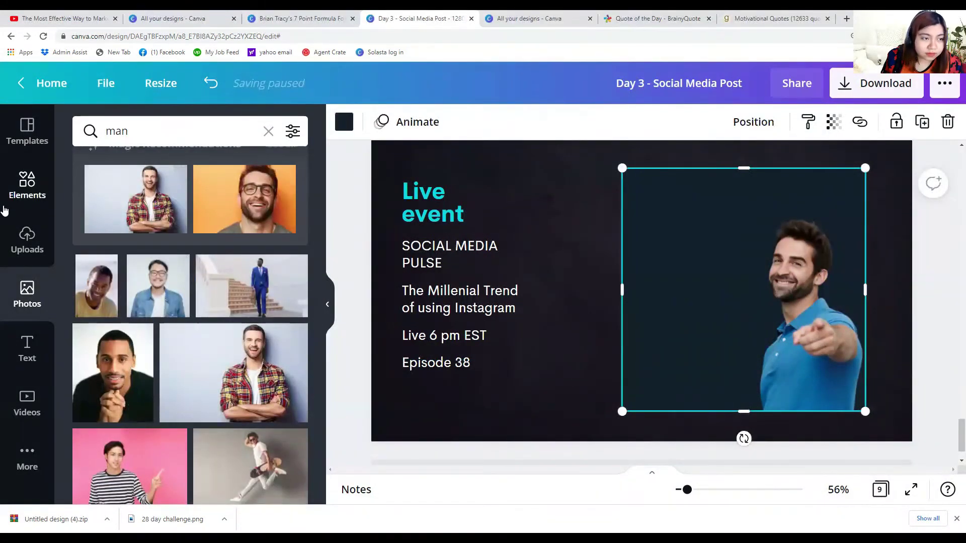
click(137, 133)
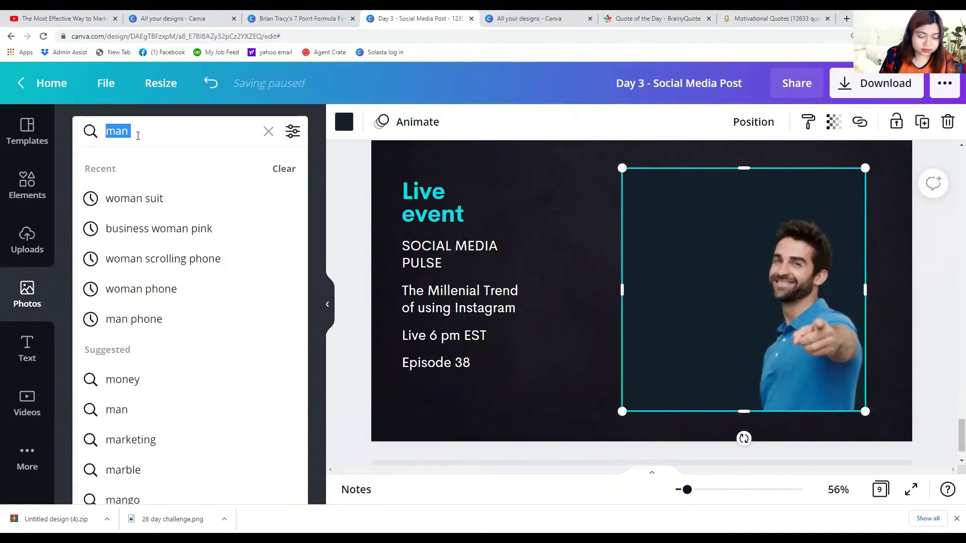
key(BackSpace)
text(texture)
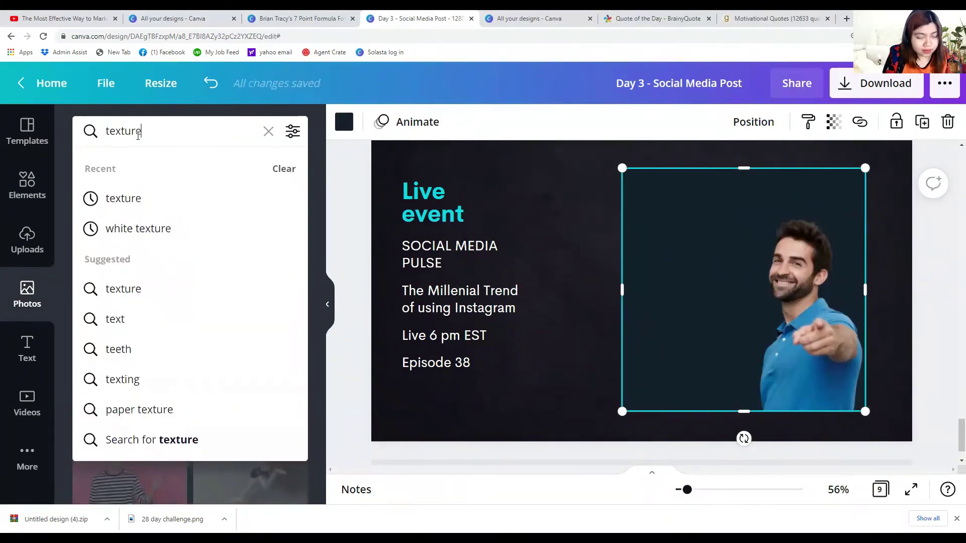
key(Return)
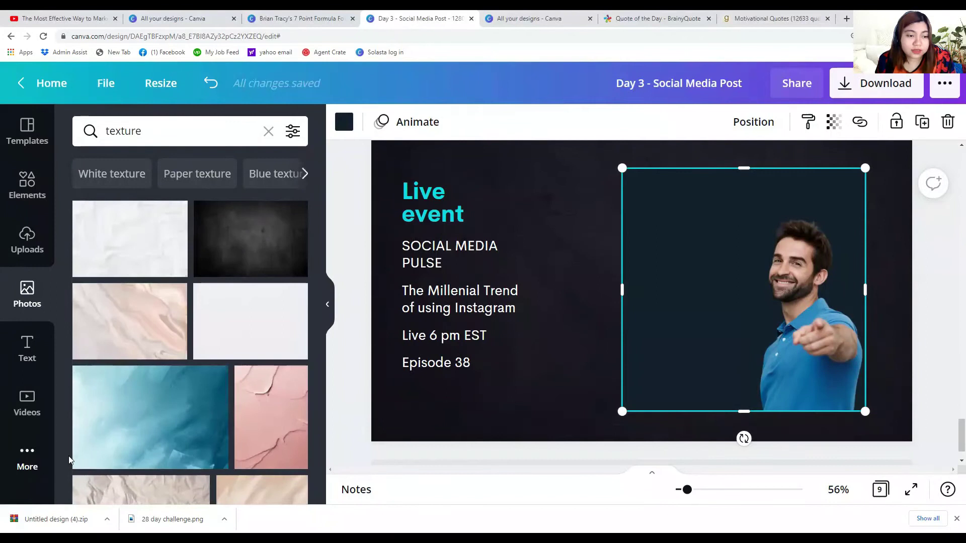
Add the dark blue painted grunge texture photo to the "Live event" page.
scroll(123, 447, down, 8)
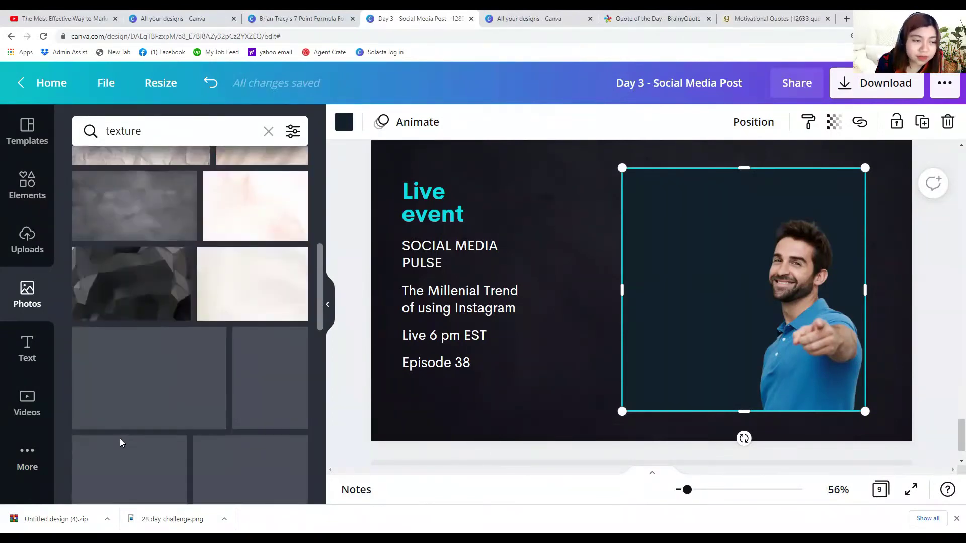
scroll(120, 443, down, 10)
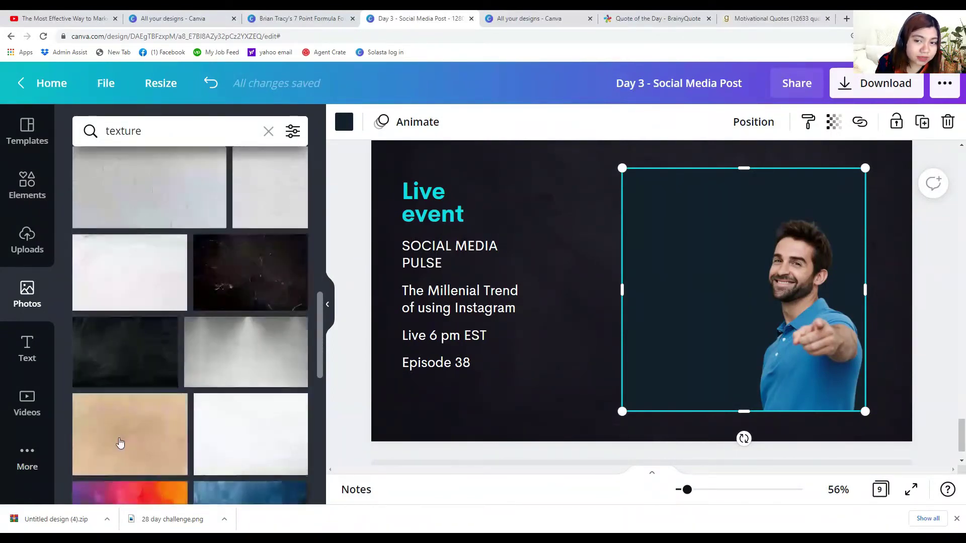
scroll(120, 442, down, 3)
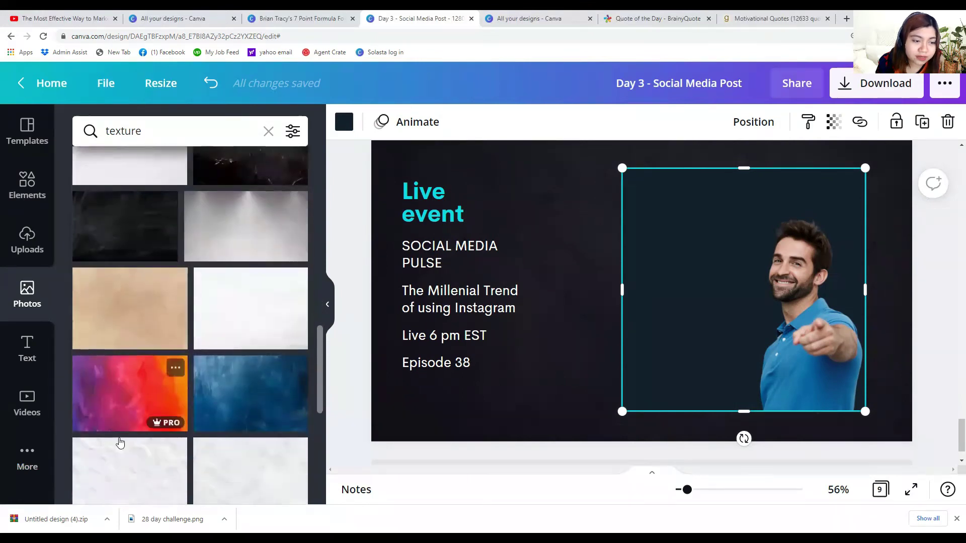
scroll(120, 443, down, 2)
scroll(124, 455, down, 2)
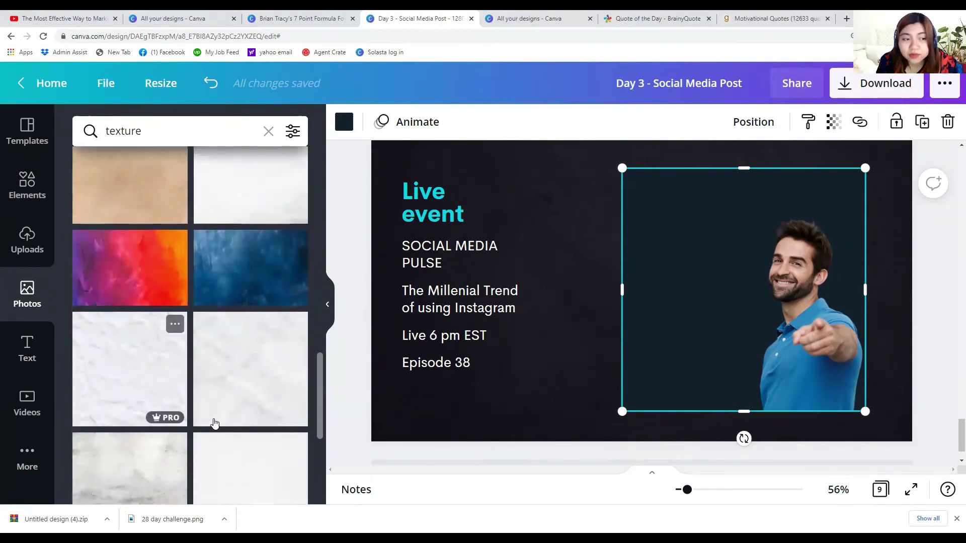
scroll(215, 422, up, 2)
click(215, 383)
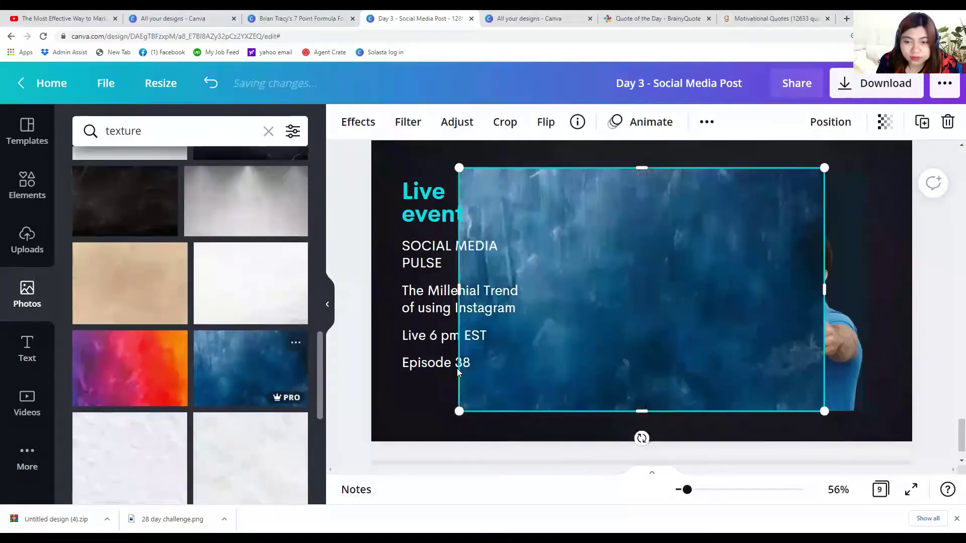
Align the blue texture with the square's outer edge and crop its inner side so it covers exactly the square.
drag(674, 316, 692, 315)
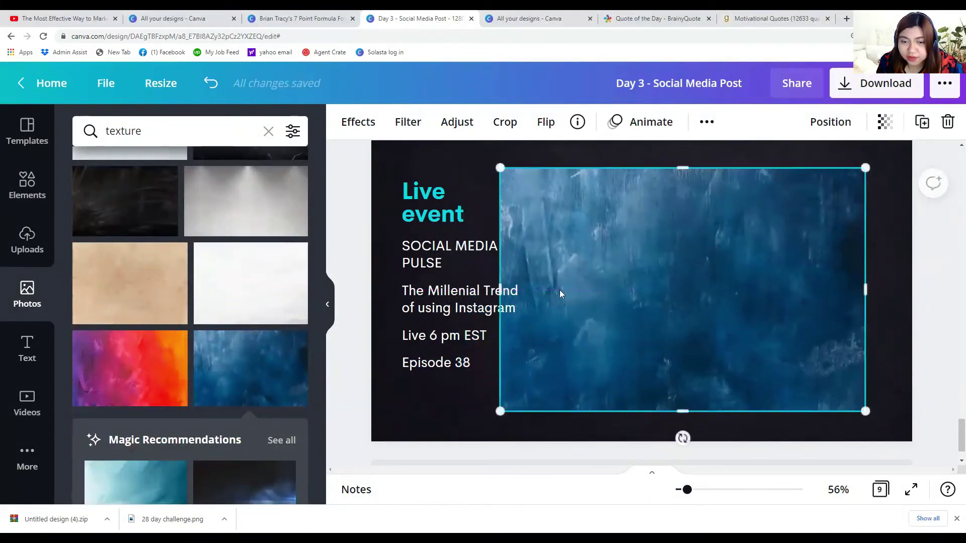
drag(495, 270, 620, 282)
mouse_move(753, 169)
mouse_down()
mouse_move(758, 194)
mouse_move(758, 168)
mouse_up()
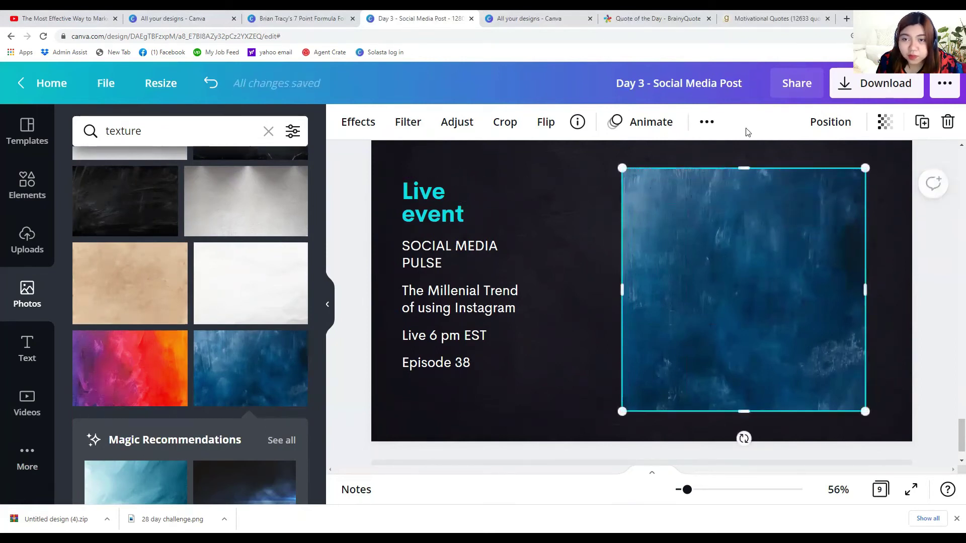
click(495, 124)
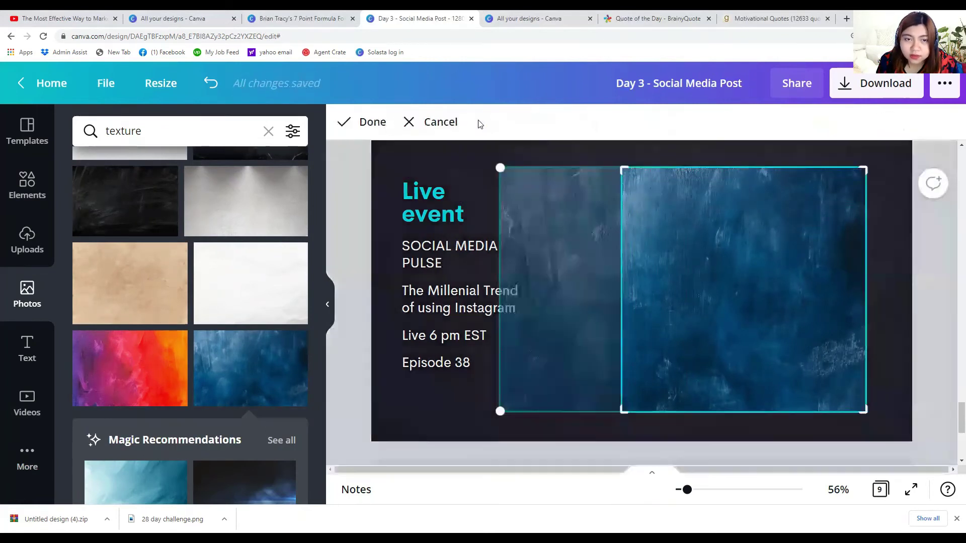
click(344, 125)
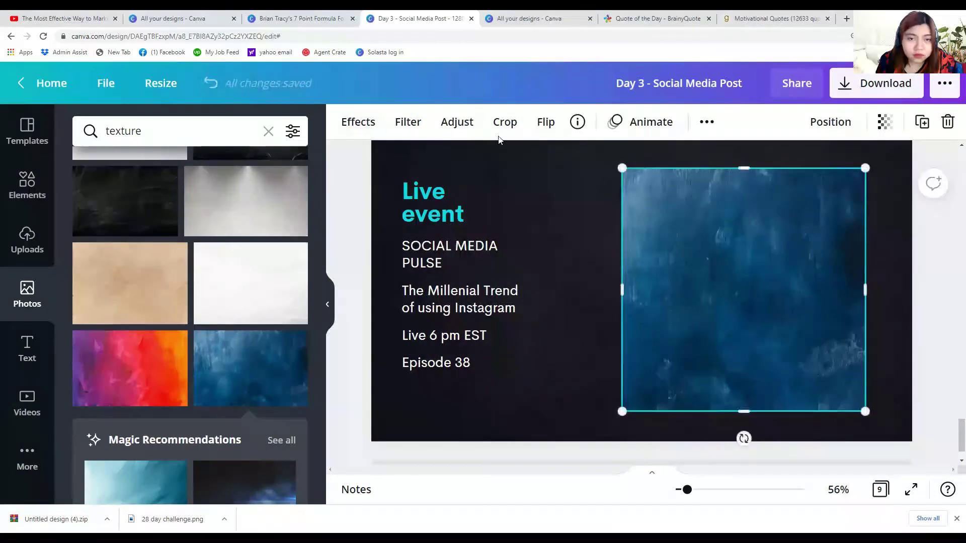
Set the texture photo's saturation to -100.
click(448, 127)
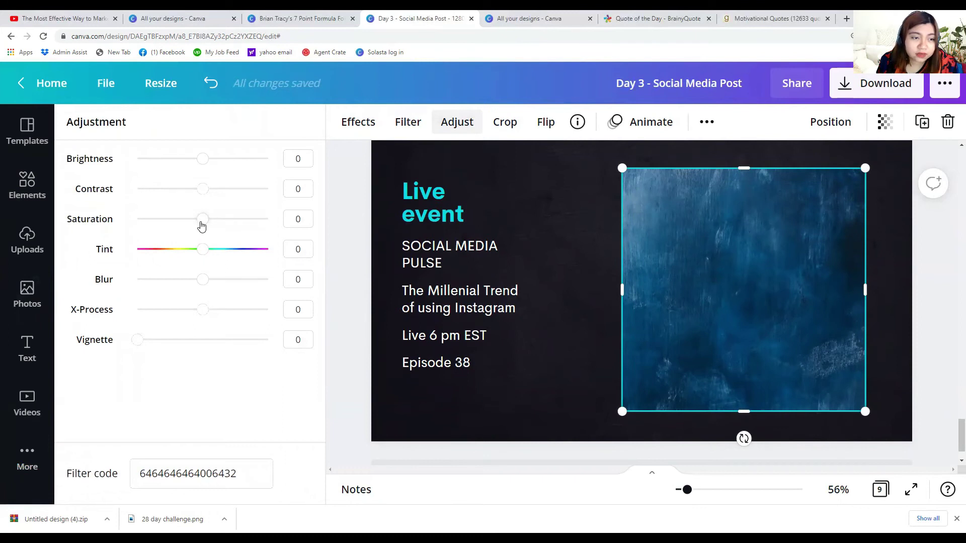
drag(203, 220, 137, 219)
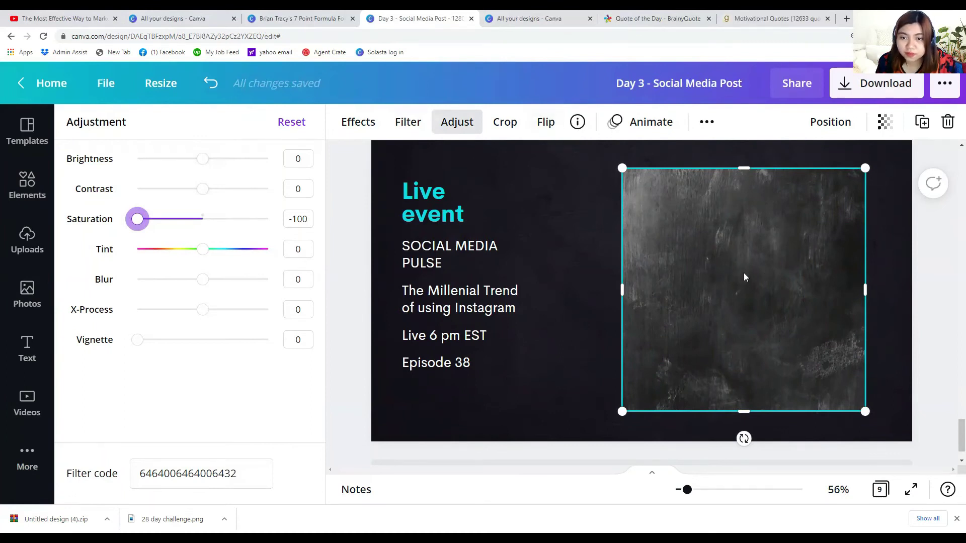
click(707, 304)
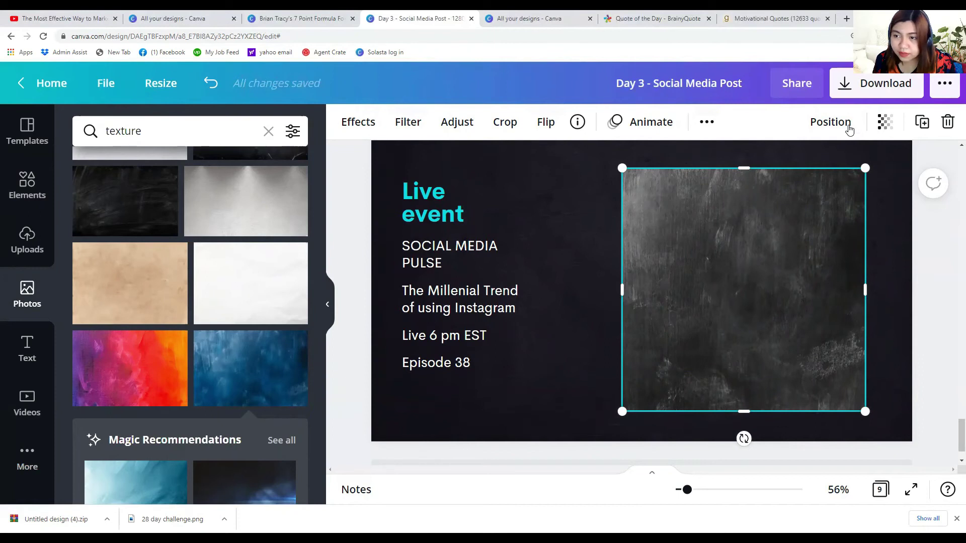
Set the texture's transparency to 51 and its contrast to 71, leaving brightness at 0.
click(885, 122)
drag(826, 169, 788, 176)
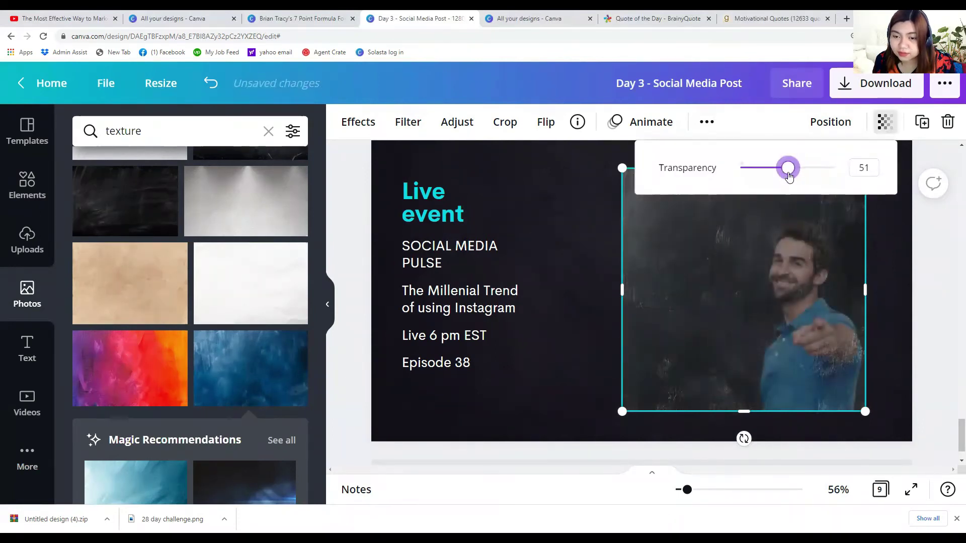
click(456, 122)
drag(212, 160, 202, 158)
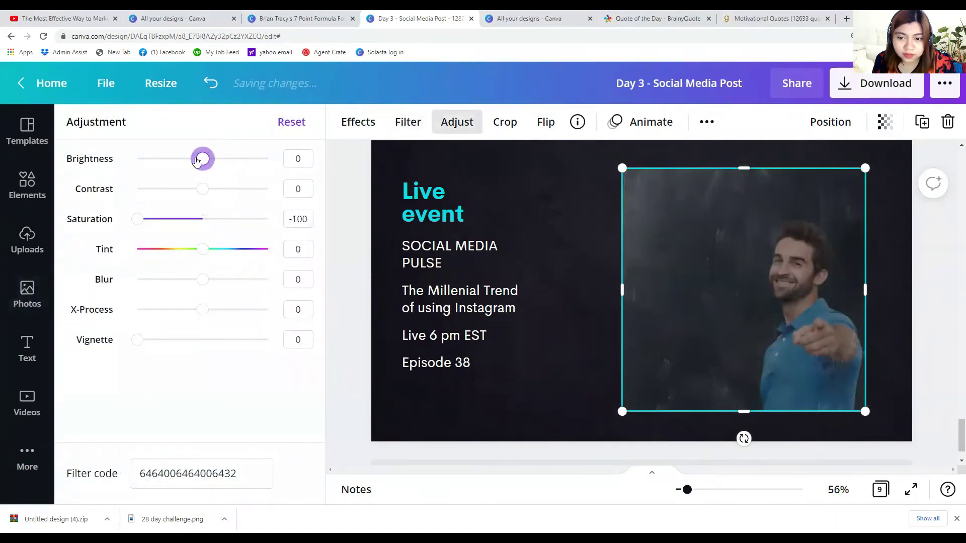
click(211, 190)
drag(226, 198, 248, 200)
Send the texture backward so it sits behind the man's cutout.
click(819, 130)
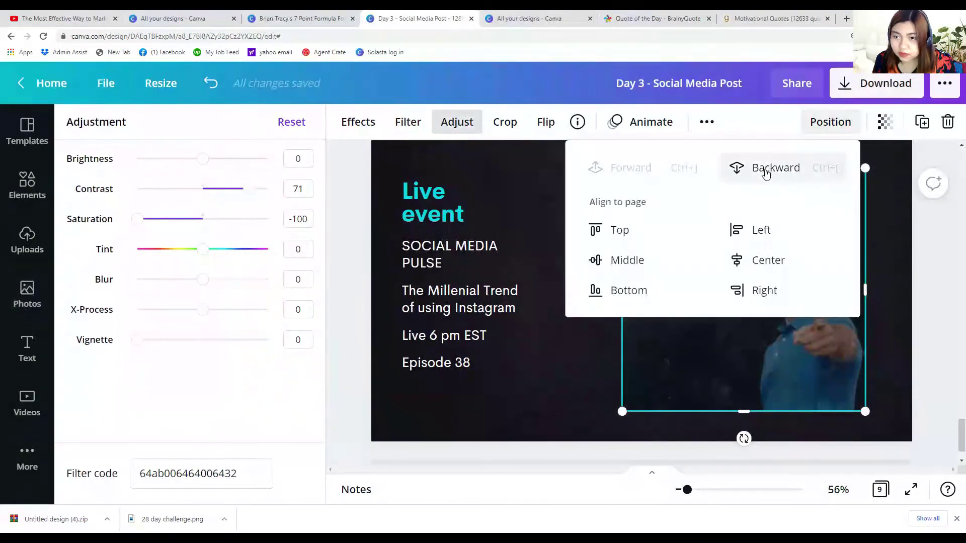
click(879, 201)
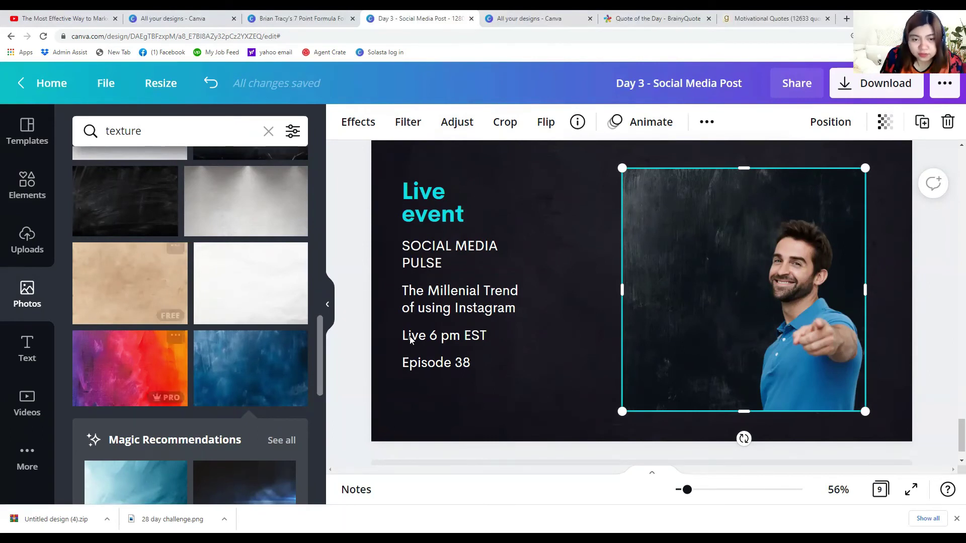
click(536, 325)
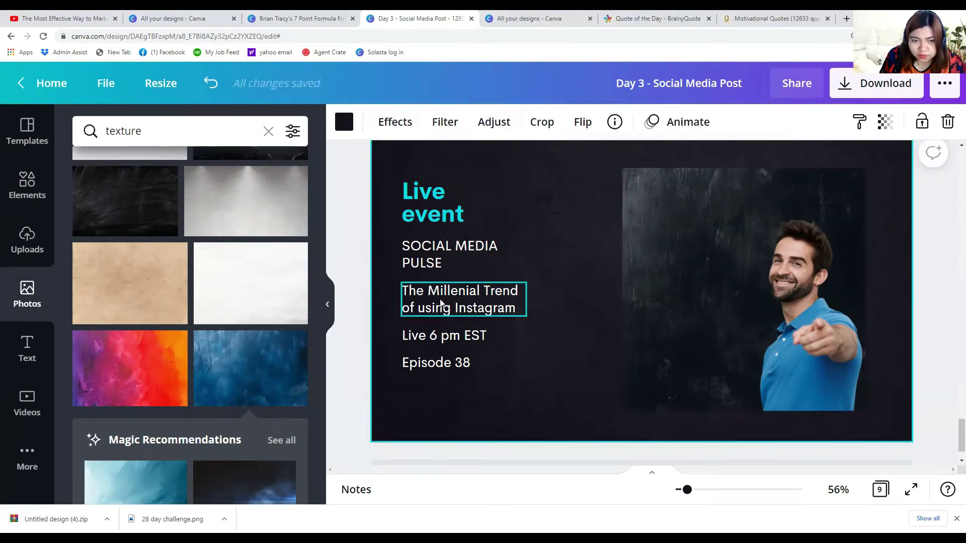
Duplicate the "SOCIAL MEDIA PULSE" text, place the copy in the square's upper left corner and enlarge it to size 39.9 on two lines.
click(438, 264)
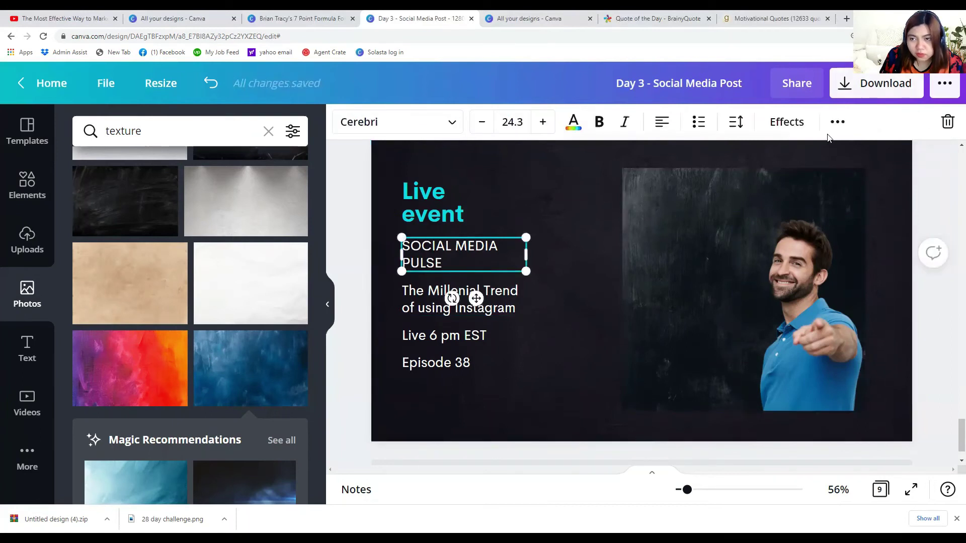
click(837, 122)
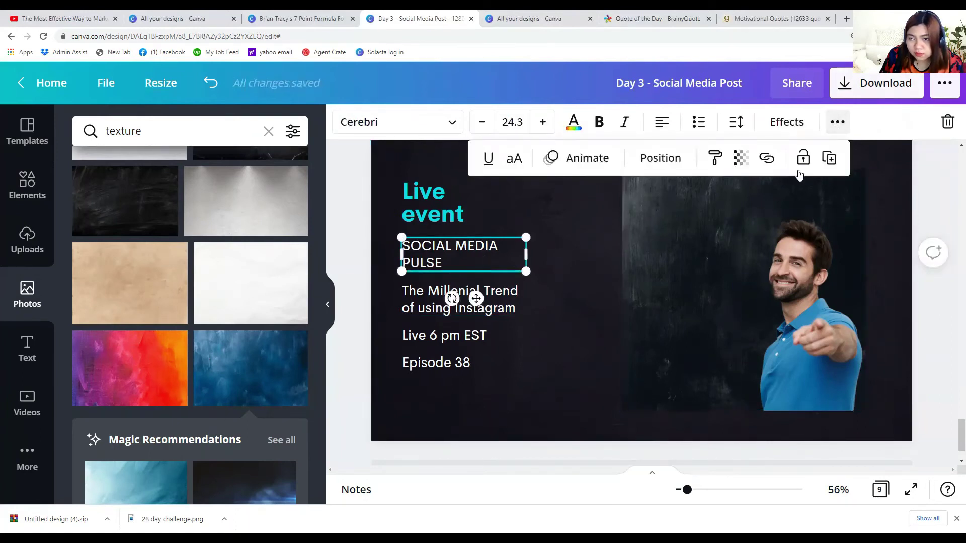
click(829, 159)
drag(458, 261, 674, 210)
drag(765, 231, 824, 246)
drag(722, 223, 715, 216)
drag(814, 222, 776, 226)
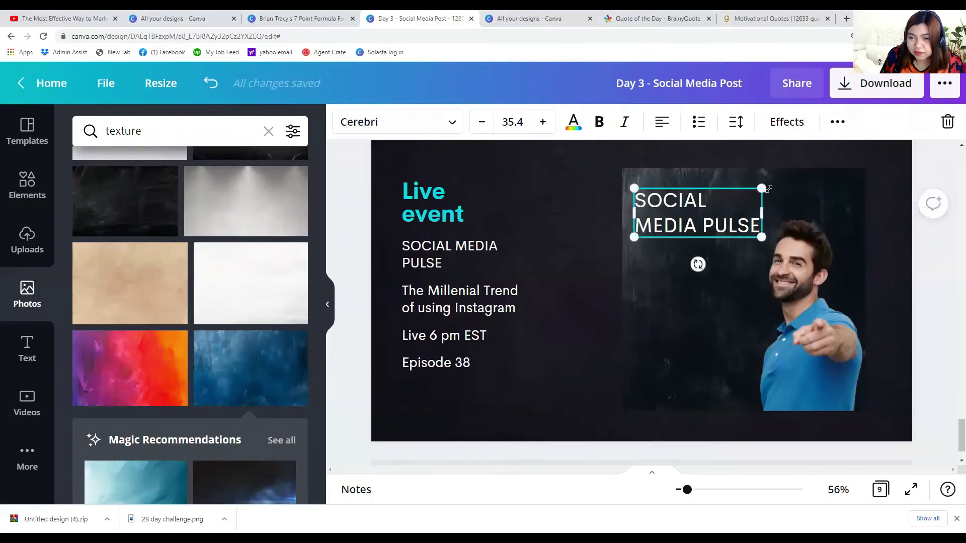
drag(762, 188, 778, 182)
Reduce the line spacing of the enlarged "SOCIAL MEDIA PULSE" text to 1.07.
click(734, 124)
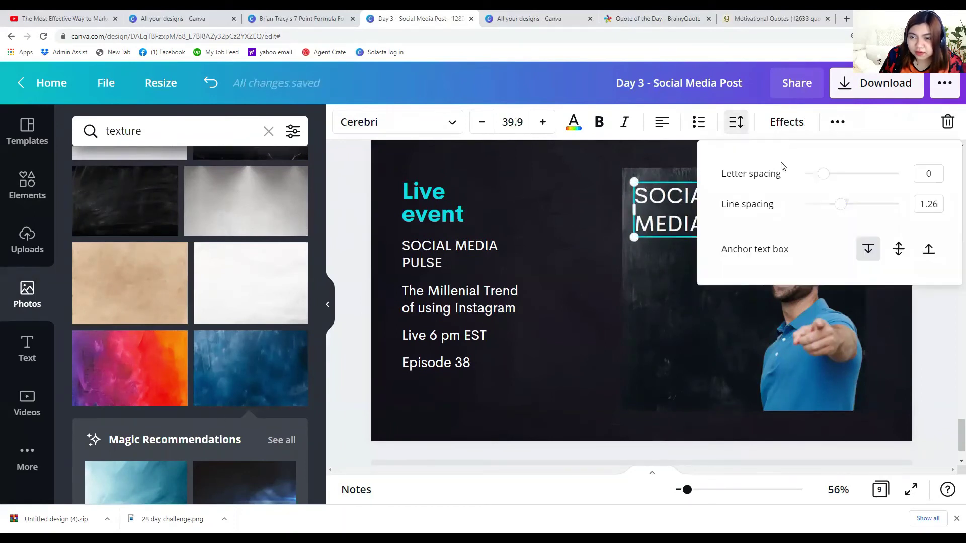
drag(838, 210, 831, 203)
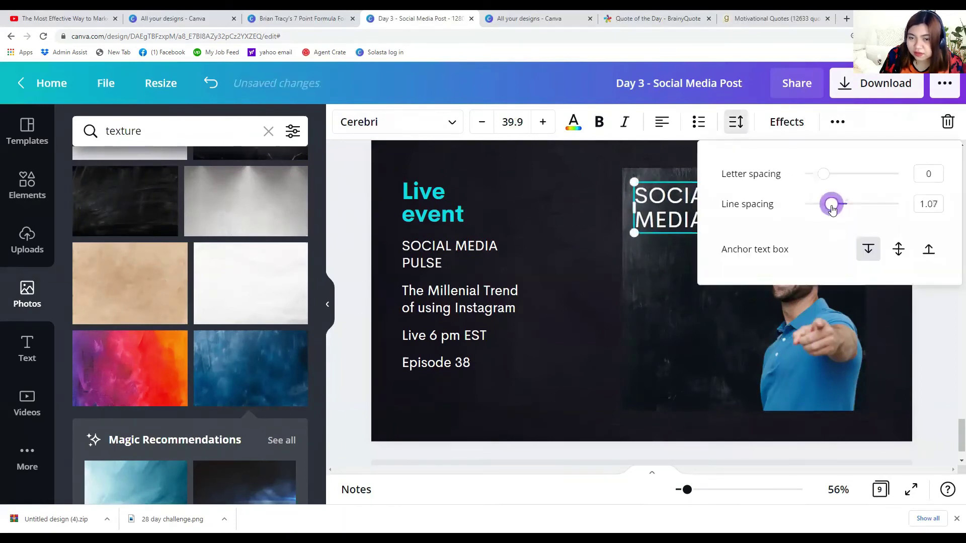
click(555, 335)
click(680, 225)
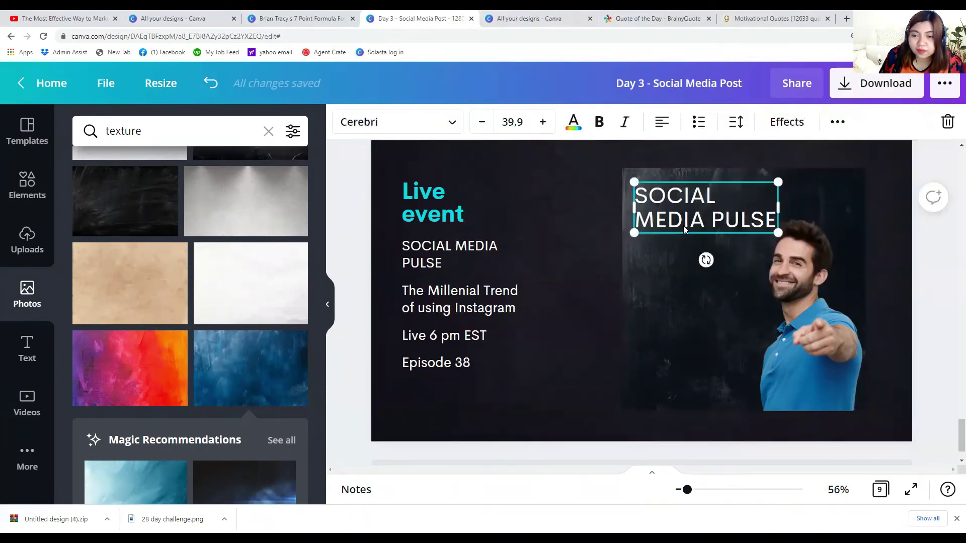
Duplicate the enlarged text below itself, shorten the copy to "MEDIA PULSE" and shrink it to size 27.4 on one line.
click(839, 123)
click(829, 157)
drag(719, 212, 643, 257)
double_click(744, 286)
key(BackSpace)
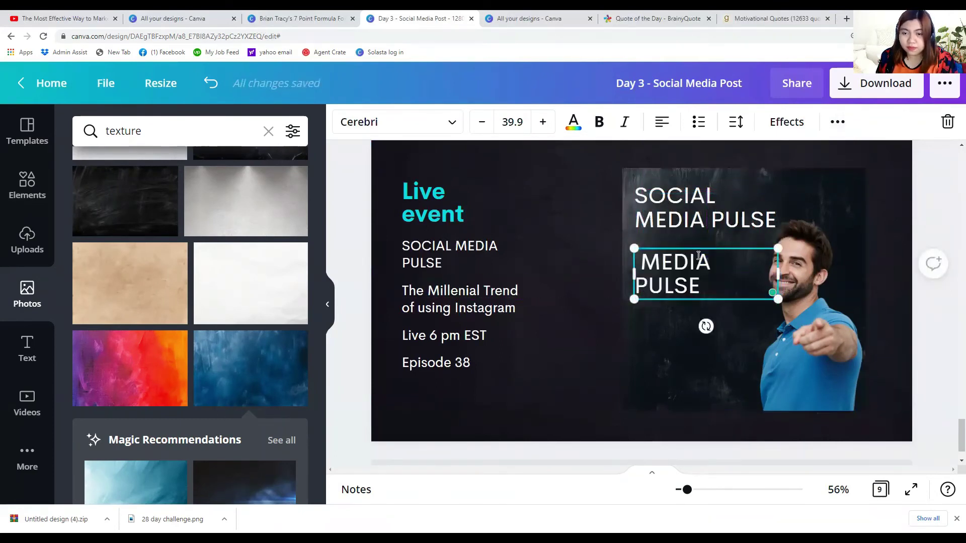
mouse_move(777, 274)
mouse_down()
mouse_move(837, 274)
mouse_move(769, 274)
mouse_up()
Shorten the large text to "SOCIAL" and move the smaller "MEDIA PULSE" text directly beneath it.
click(695, 229)
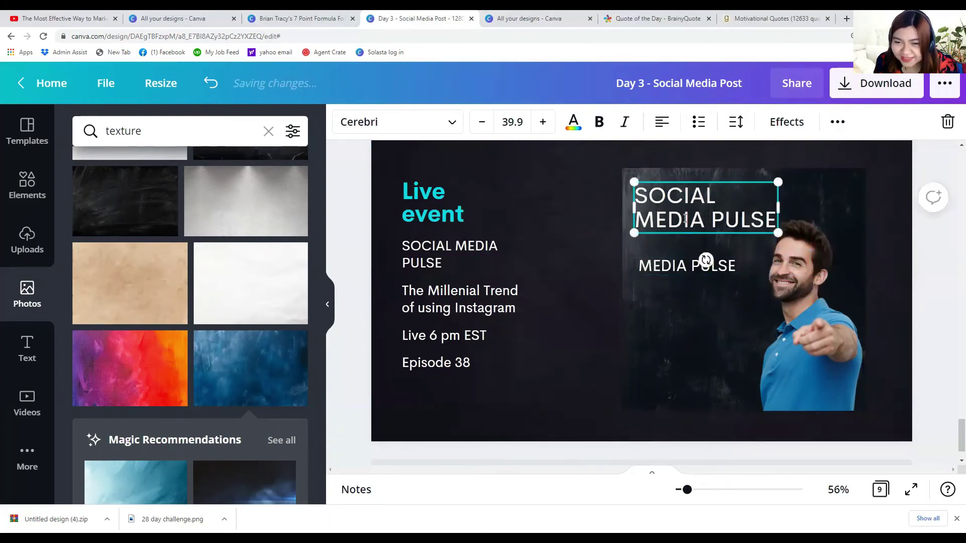
mouse_move(776, 221)
mouse_down()
mouse_move(637, 220)
mouse_move(759, 215)
mouse_up()
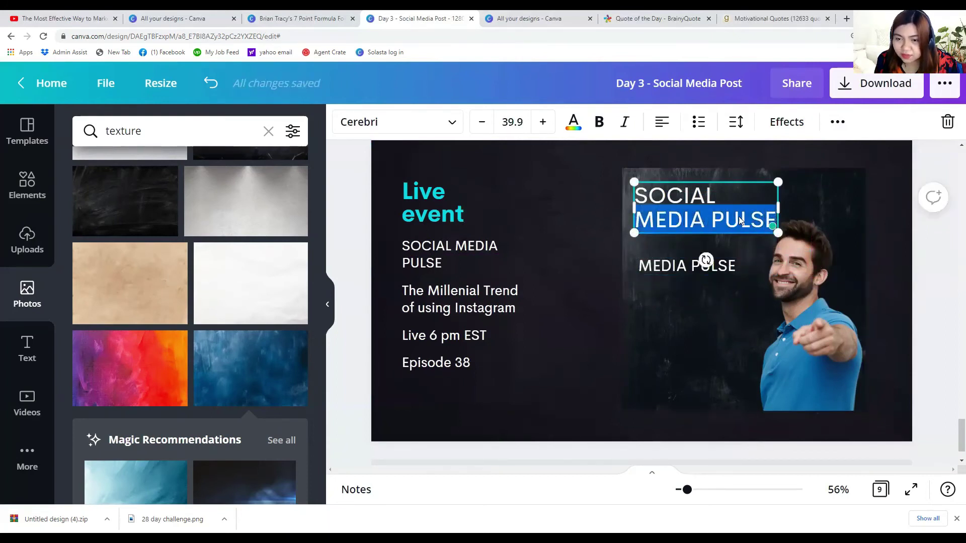
key(BackSpace)
click(711, 270)
drag(710, 270, 704, 221)
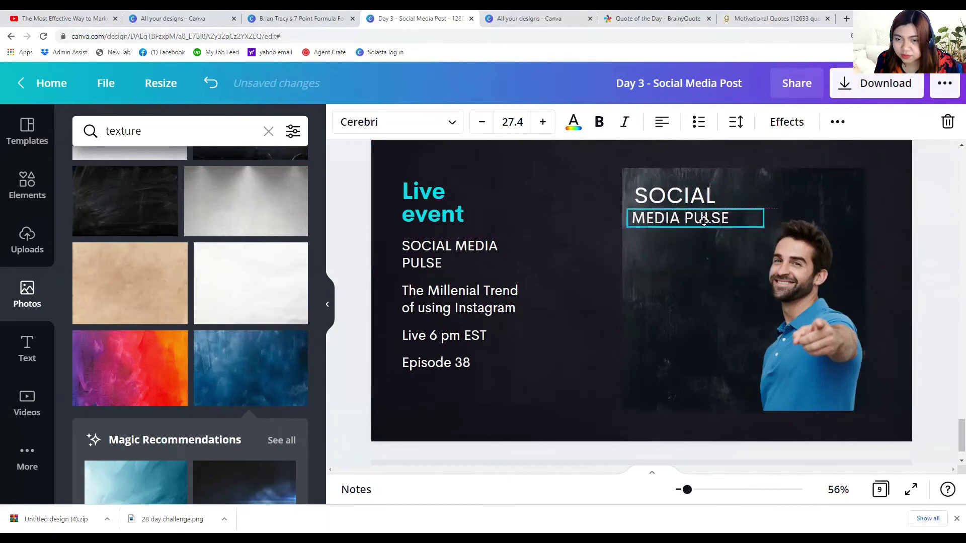
Set the font of the "SOCIAL" text on the textured square to Forum and enlarge it to size 51.4.
click(696, 197)
click(394, 126)
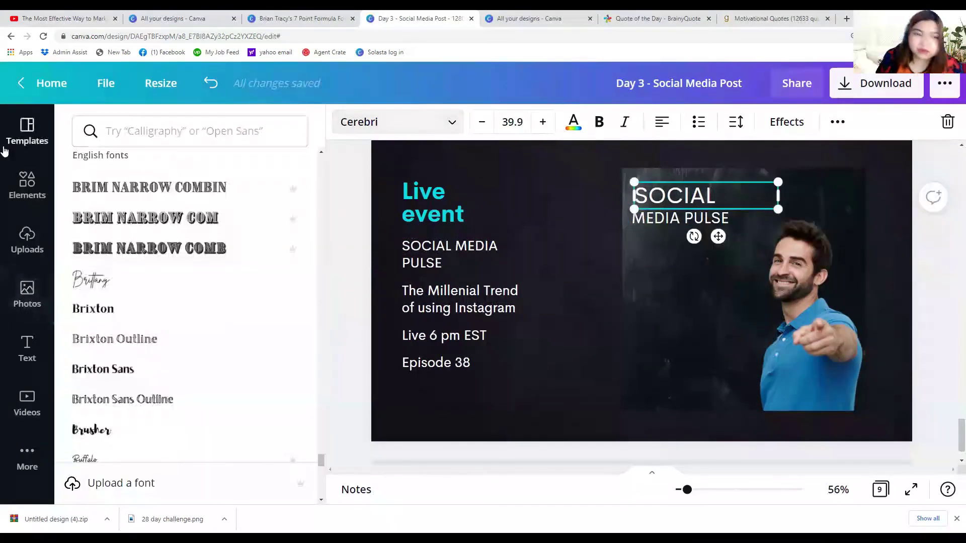
click(88, 289)
scroll(95, 302, down, 10)
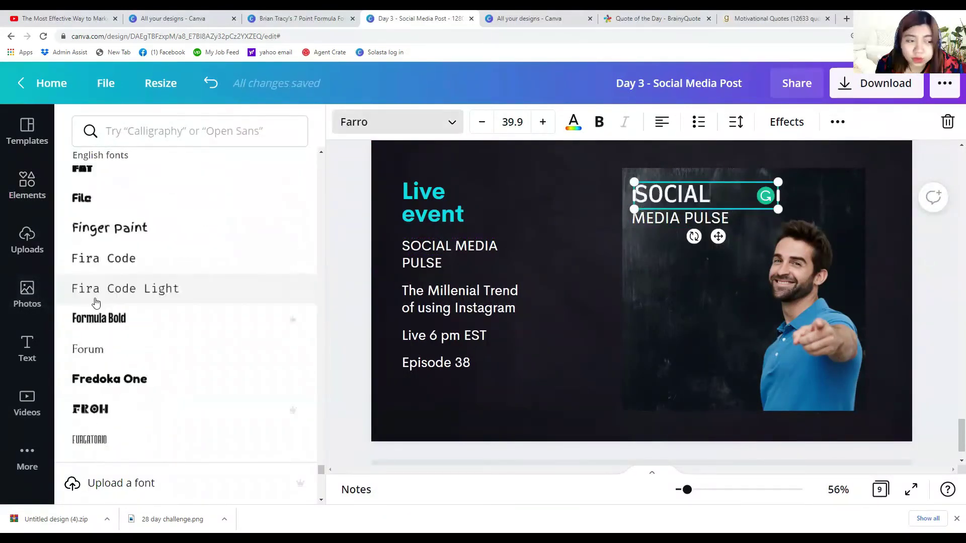
scroll(96, 302, down, 3)
click(143, 249)
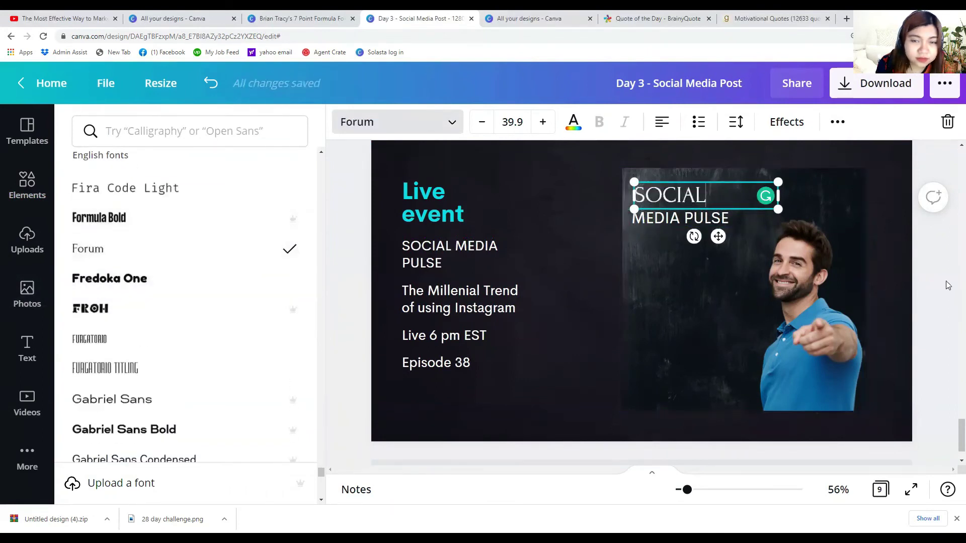
drag(777, 209, 821, 222)
click(651, 282)
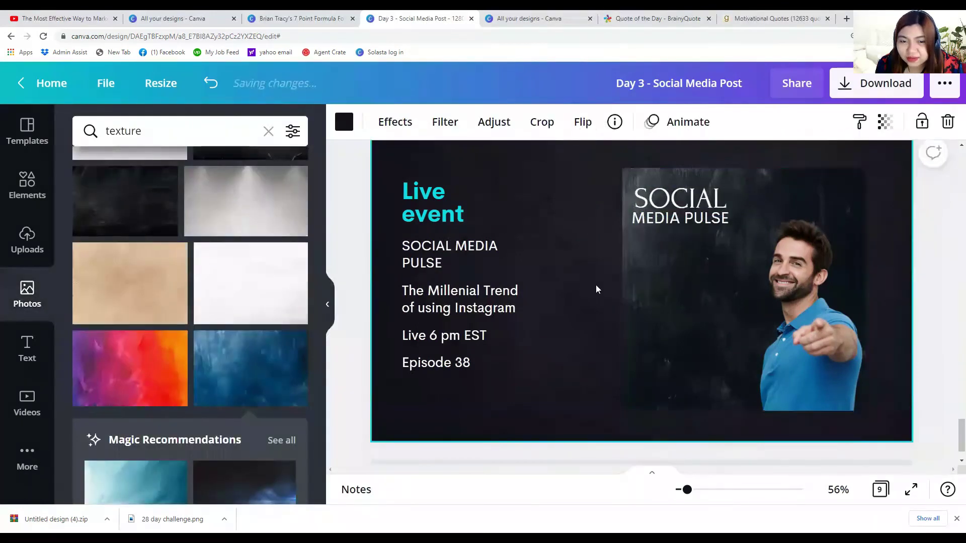
Nudge the "SOCIAL" text slightly left so its edge lines up with "MEDIA PULSE" below.
click(674, 203)
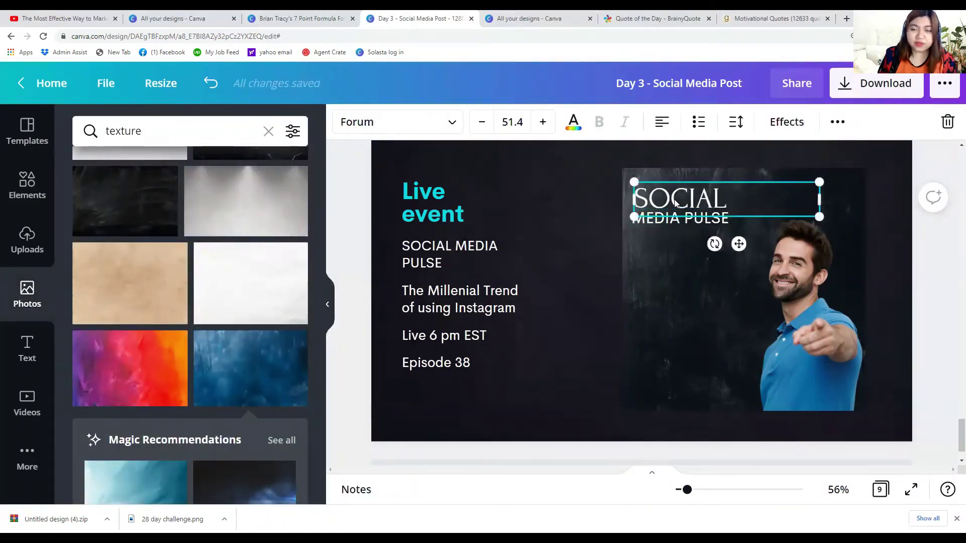
key(Left)
key(Left)
key(Left)
key(Left)
key(Left)
key(Left)
key(Left)
key(Left)
key(Left)
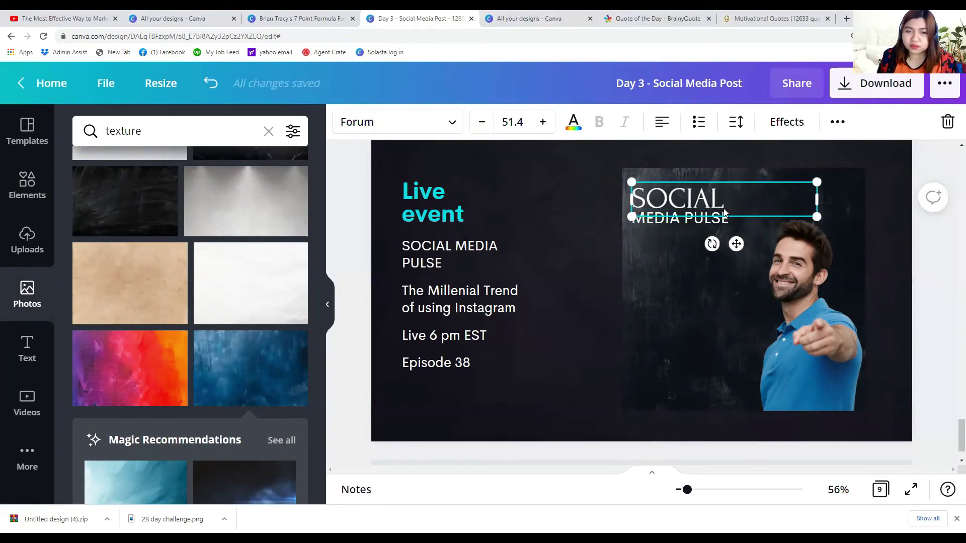
click(664, 270)
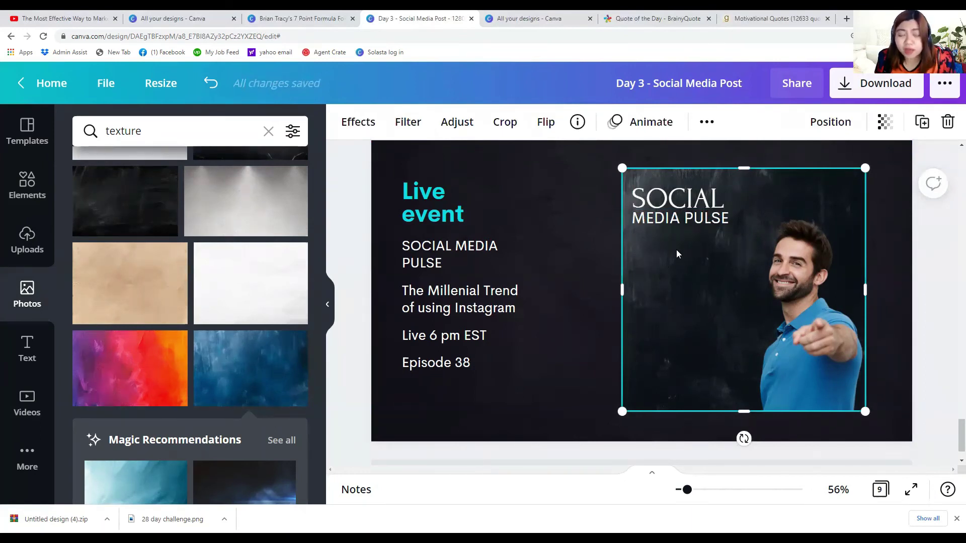
Shrink the "MEDIA PULSE" text to size 26 and make it bold in the bright cyan document color.
click(687, 221)
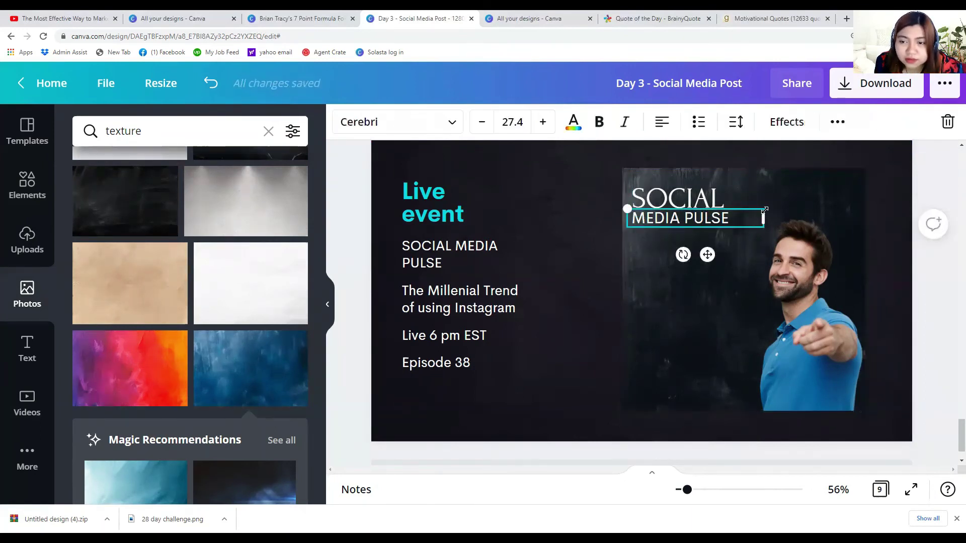
drag(764, 210, 757, 210)
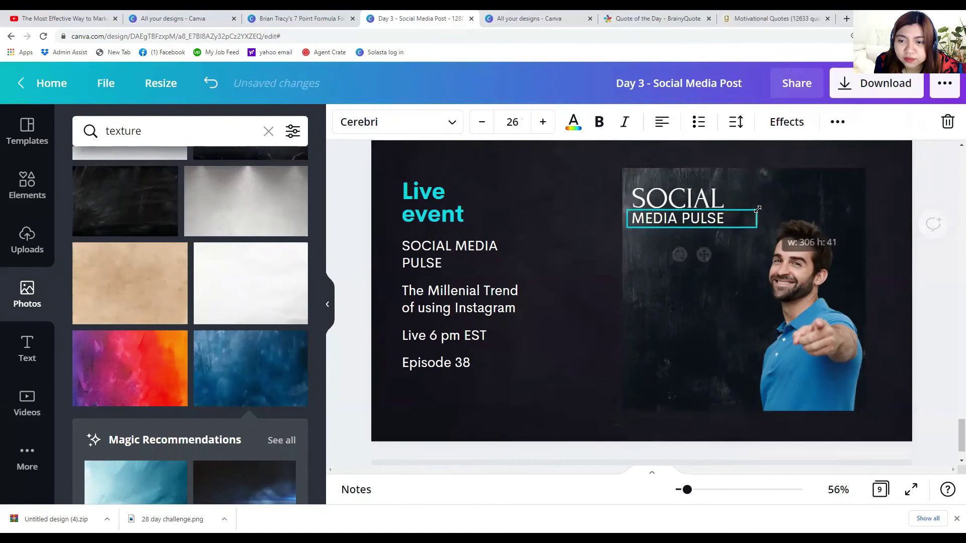
click(574, 123)
click(211, 204)
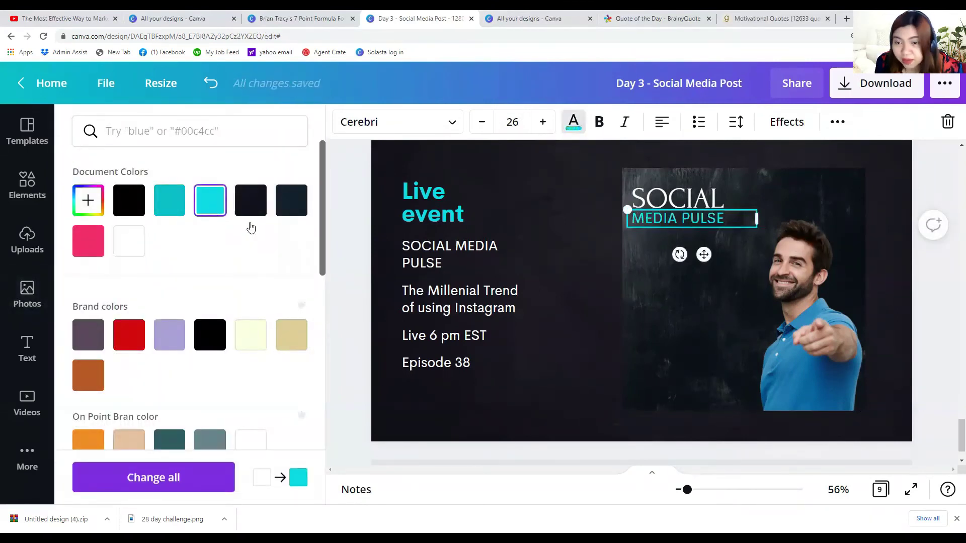
click(639, 203)
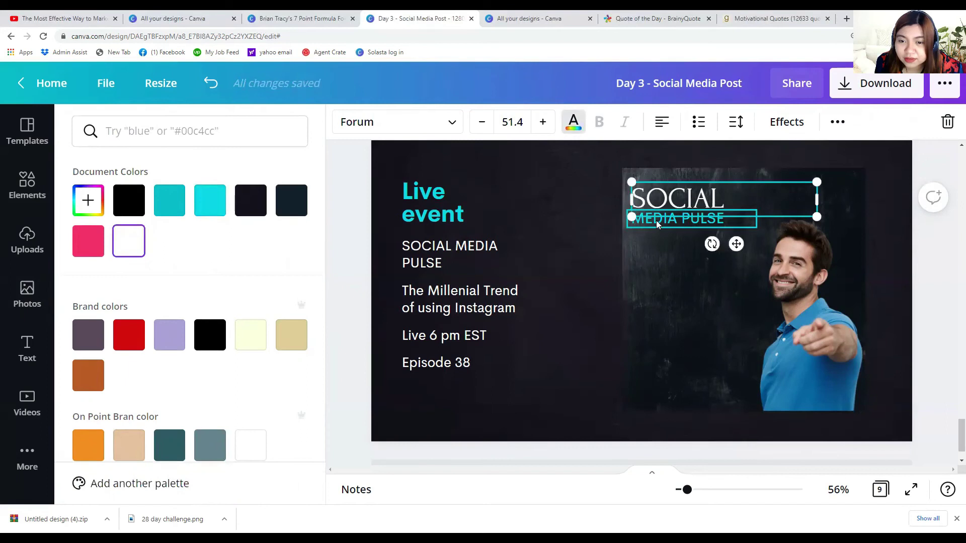
click(639, 218)
Color the "SOCIAL" text with the pink document color.
click(659, 197)
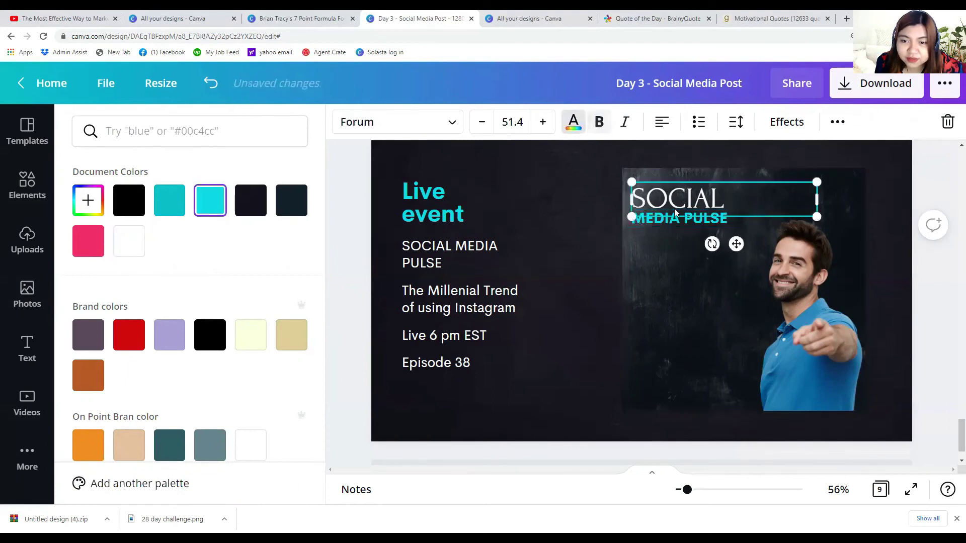
click(128, 241)
click(93, 247)
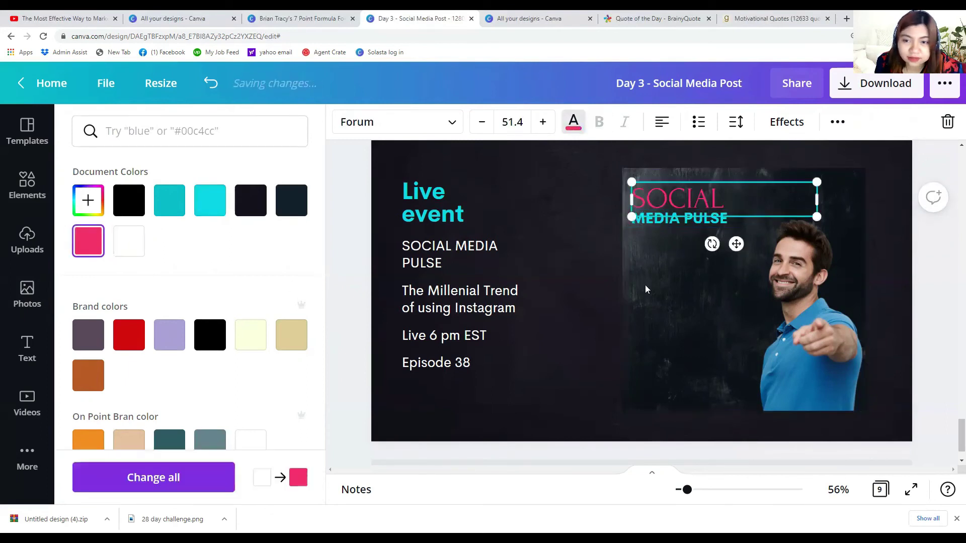
click(666, 286)
click(595, 295)
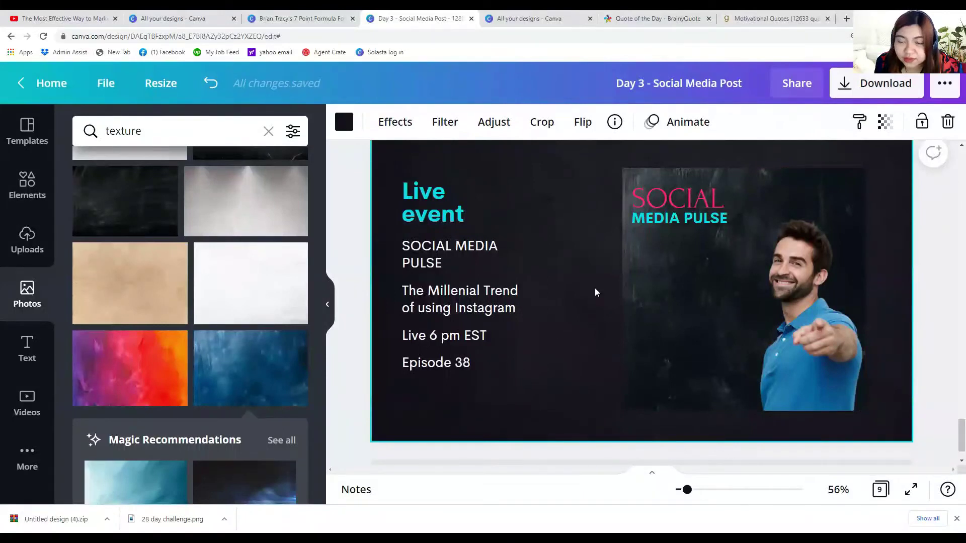
click(683, 191)
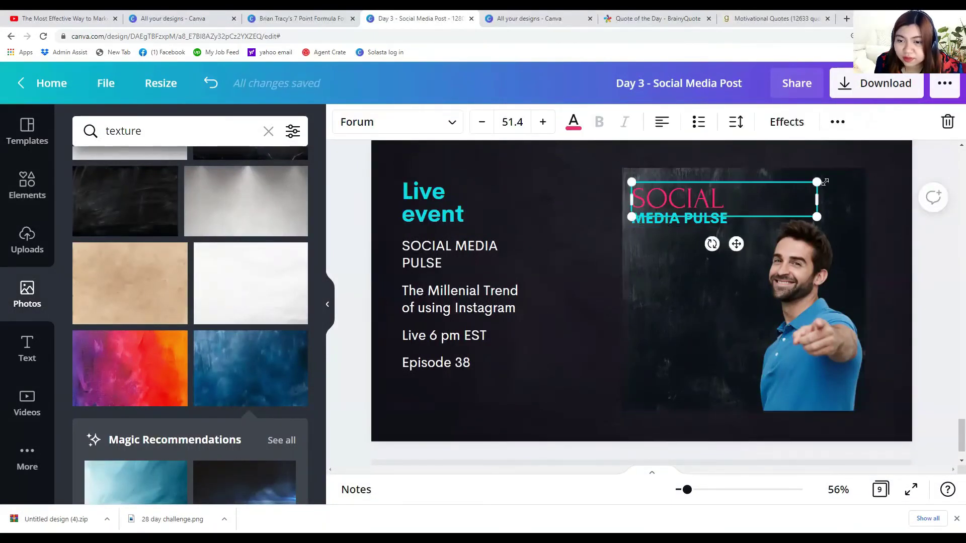
click(719, 319)
click(600, 326)
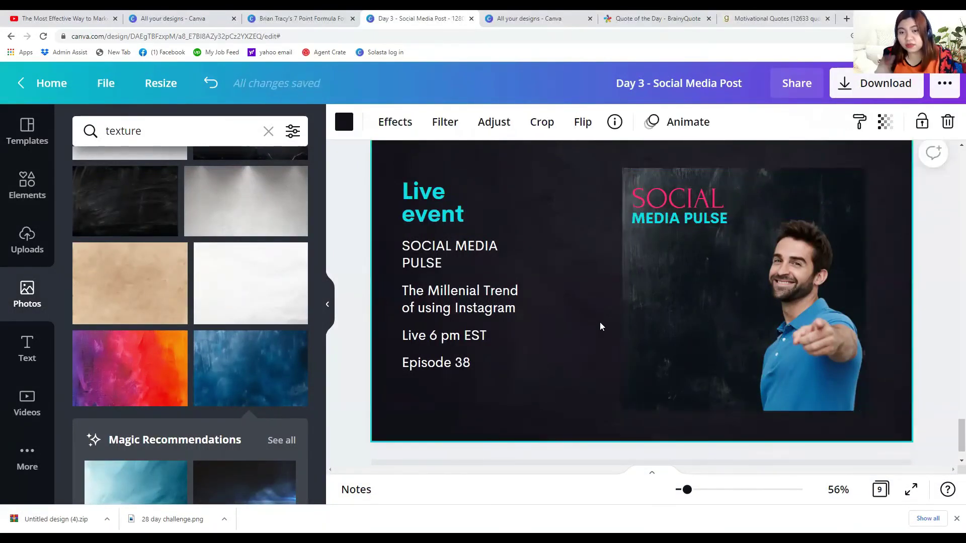
click(655, 295)
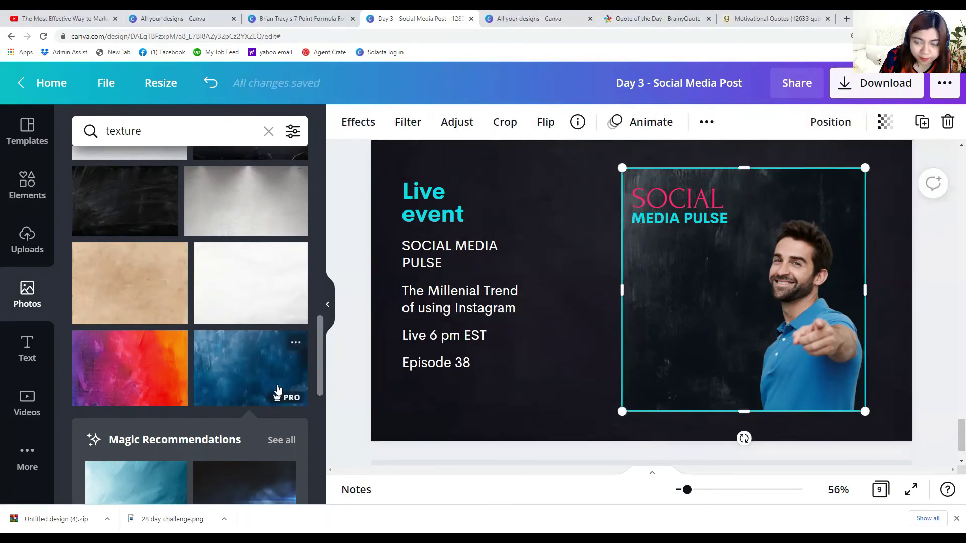
Duplicate "The Millenial Trend of using Instagram" text and place the copy beneath "MEDIA PULSE" on the square.
click(469, 301)
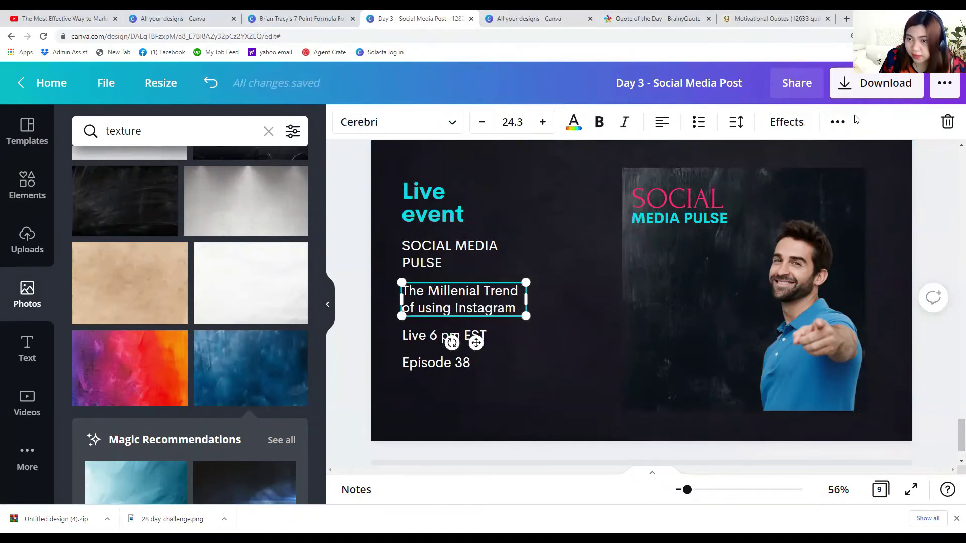
click(837, 122)
click(829, 158)
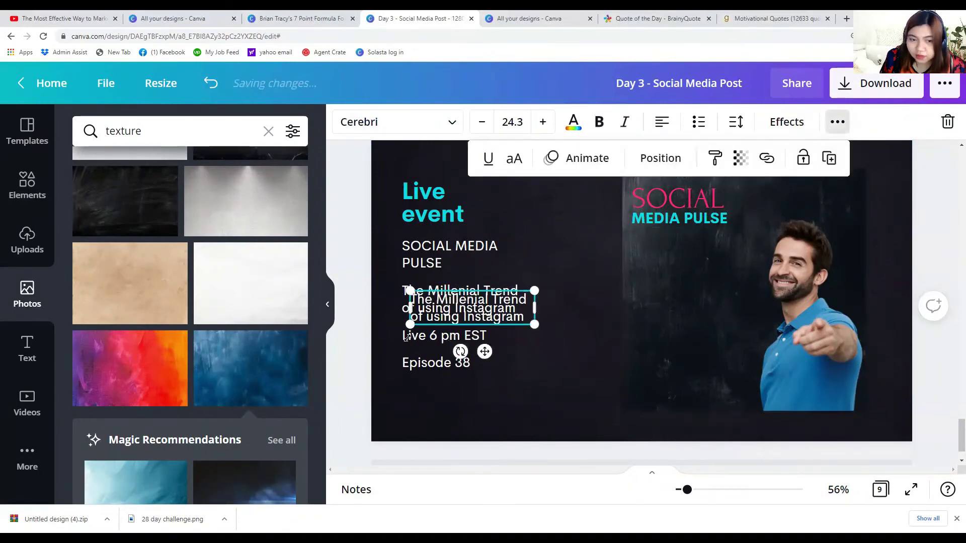
drag(445, 302, 665, 261)
mouse_move(662, 255)
mouse_down()
mouse_move(657, 247)
mouse_move(657, 261)
mouse_up()
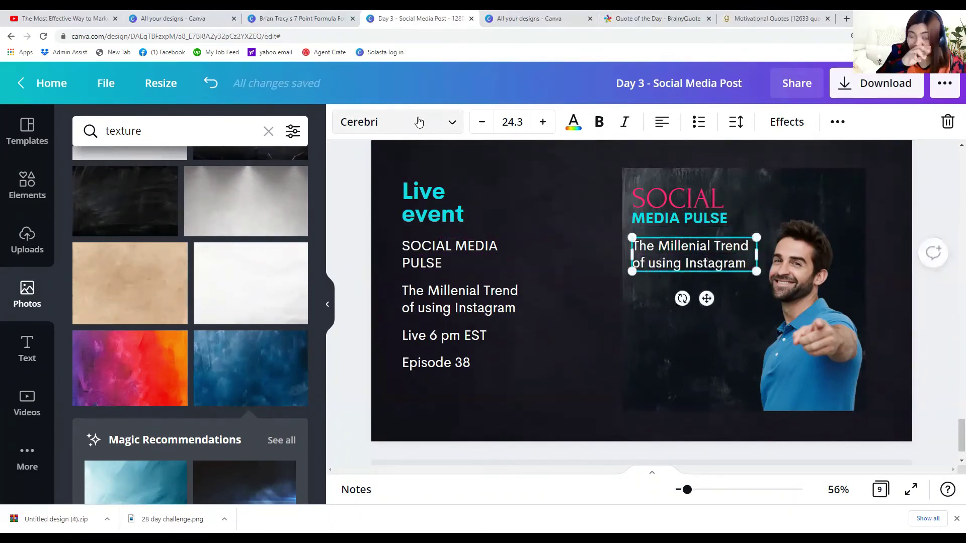
Try bold on the copied tagline, undo it, and enlarge the regular text slightly, closer beneath "MEDIA PULSE".
click(574, 121)
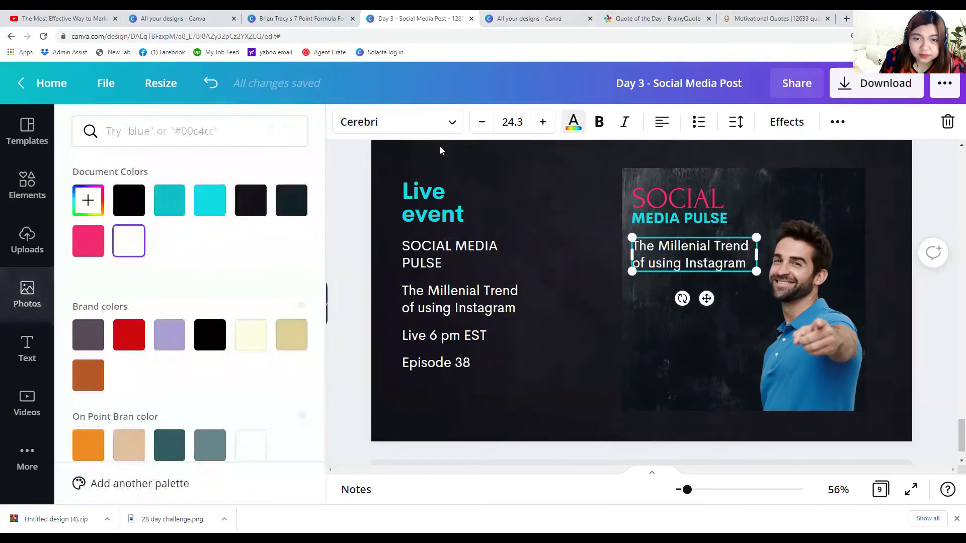
click(597, 126)
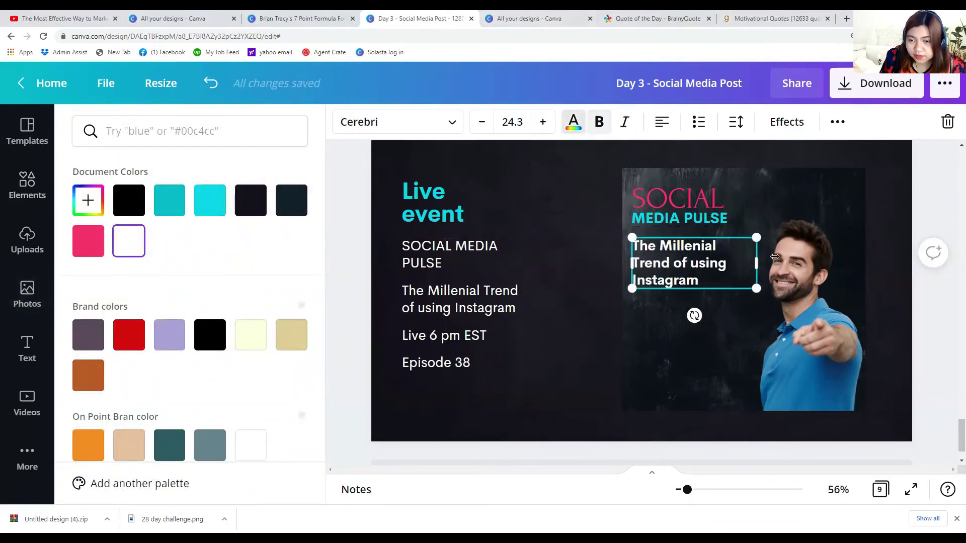
drag(764, 263, 771, 257)
key(ctrl+z)
key(ctrl+z)
key(ctrl+z)
click(591, 313)
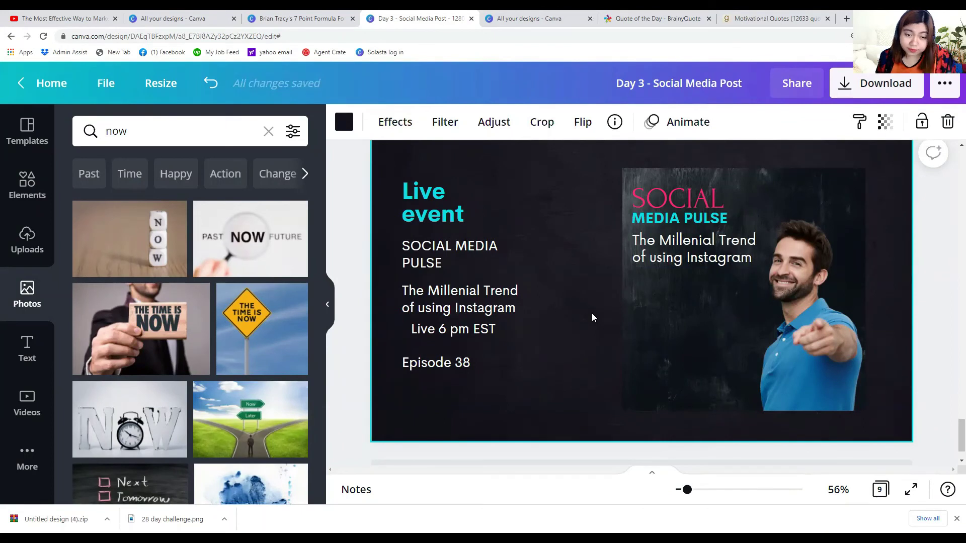
Duplicate the "Live 6 pm EST" text and place the copy directly beneath the tagline on the square.
click(523, 332)
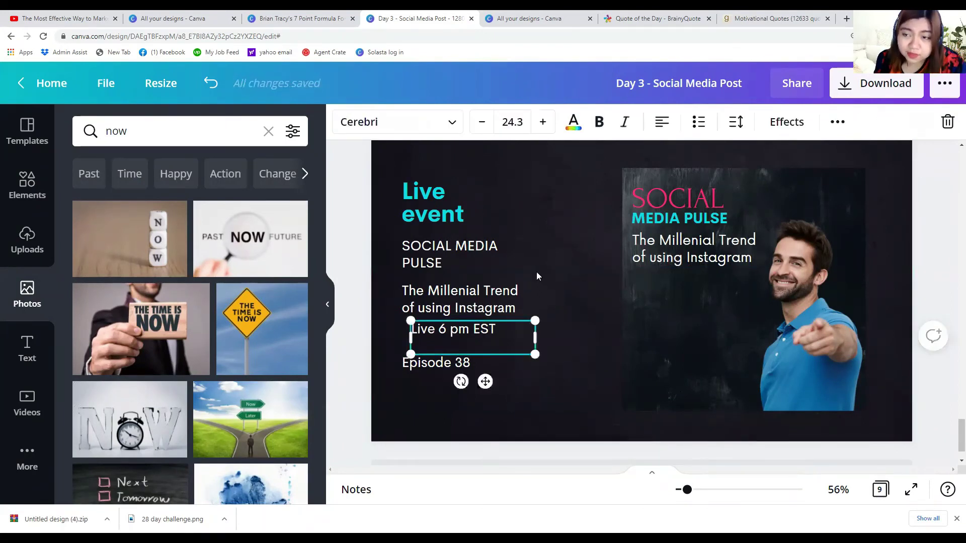
click(838, 122)
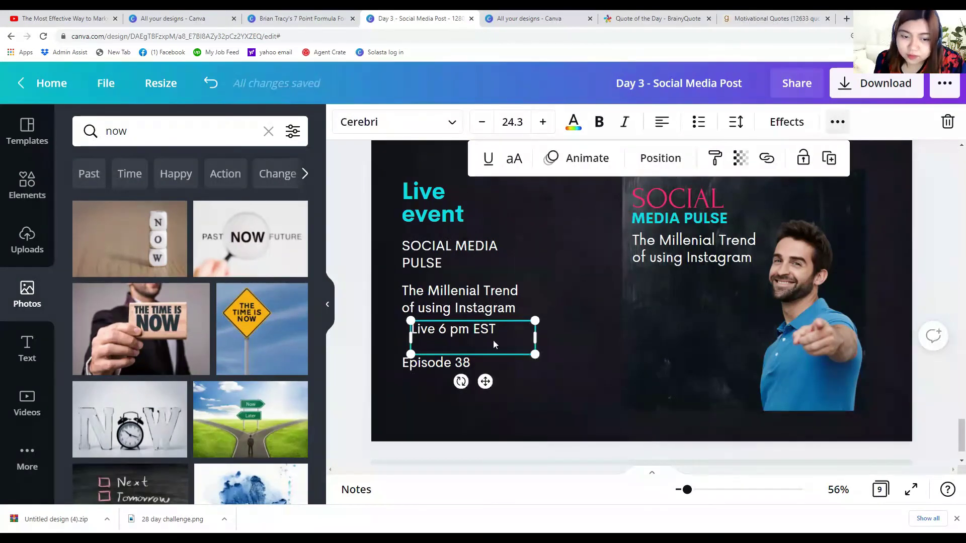
click(574, 276)
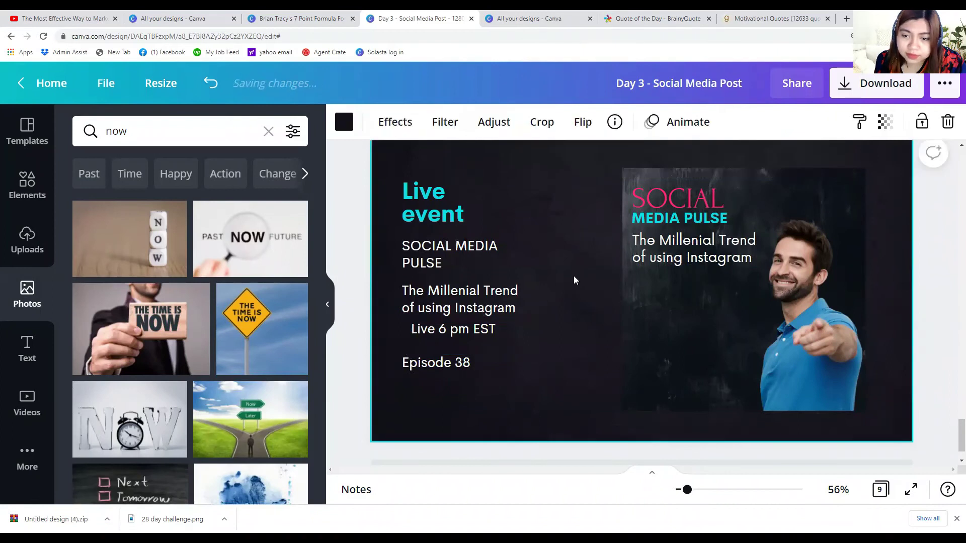
click(488, 333)
click(837, 121)
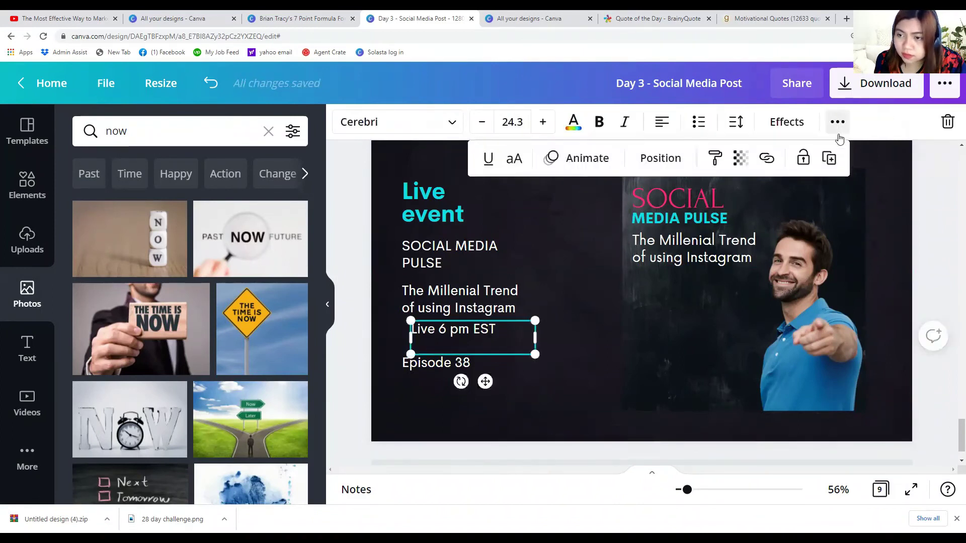
click(826, 161)
drag(466, 332, 679, 277)
Make the copied "Live 6 pm EST" text bold and all uppercase.
double_click(678, 274)
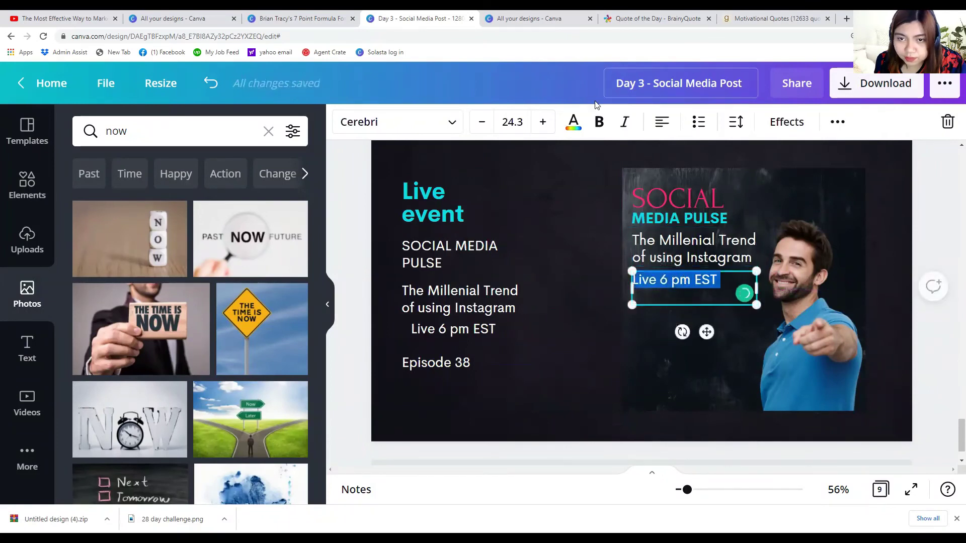
click(603, 124)
click(837, 122)
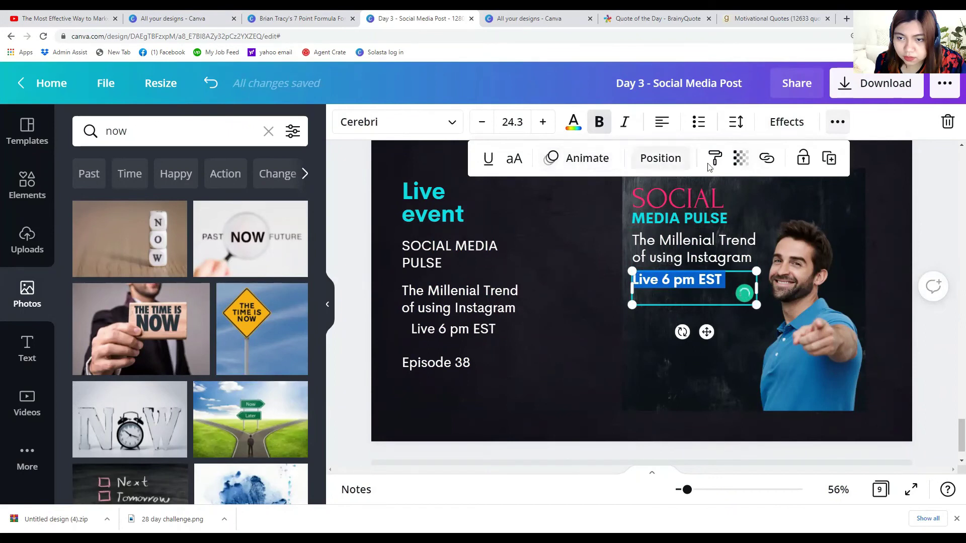
click(513, 158)
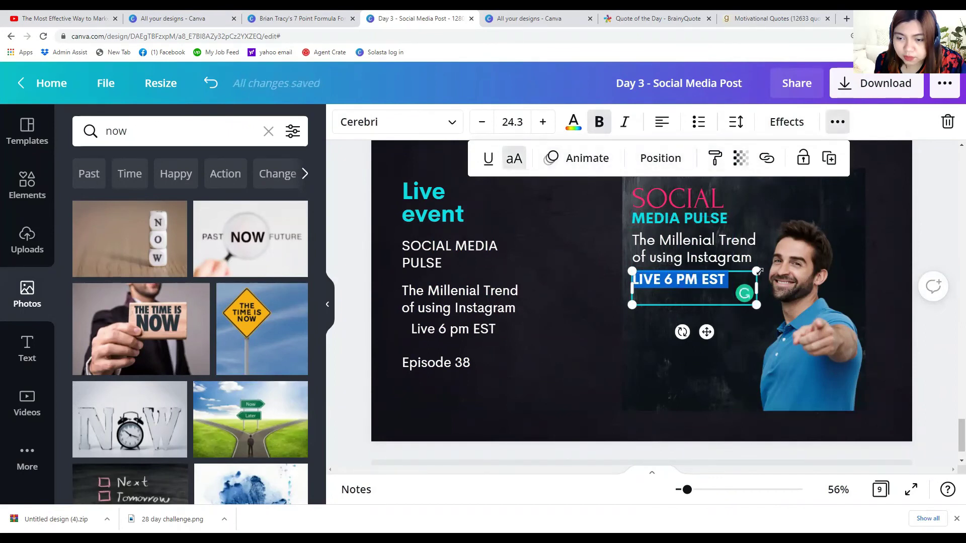
Shrink the "LIVE 6 PM EST" text to size 14.6 beneath the tagline and enlarge it again slightly.
drag(760, 272, 663, 274)
click(658, 291)
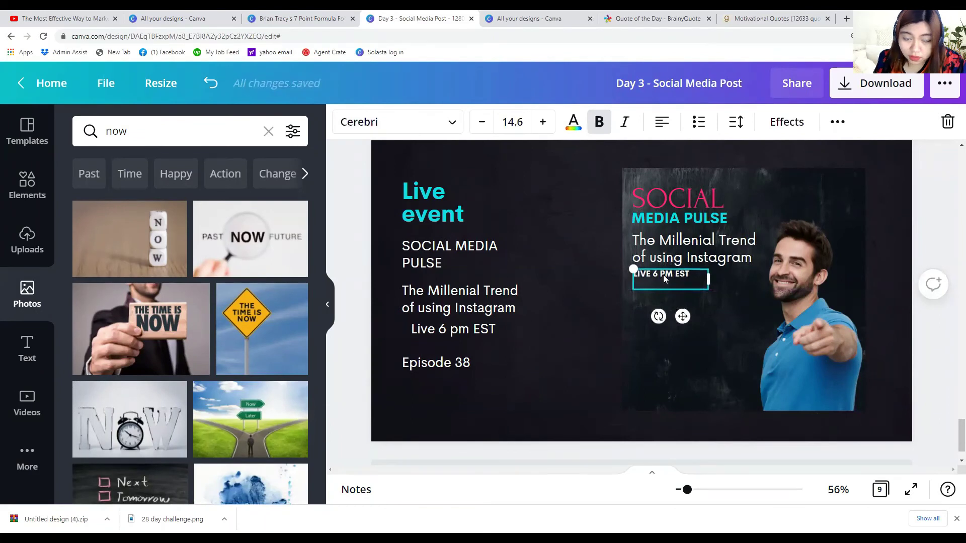
click(797, 348)
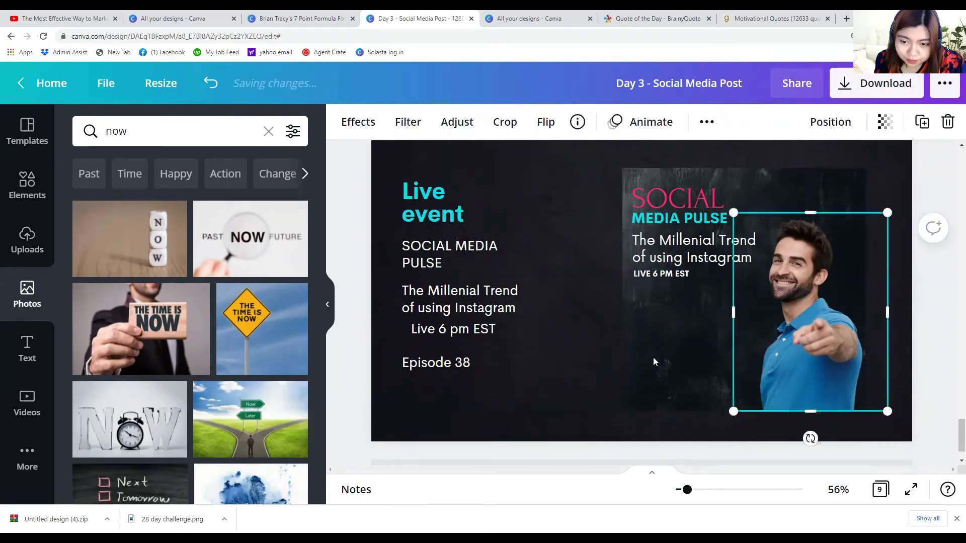
click(702, 285)
drag(708, 289, 727, 297)
click(579, 342)
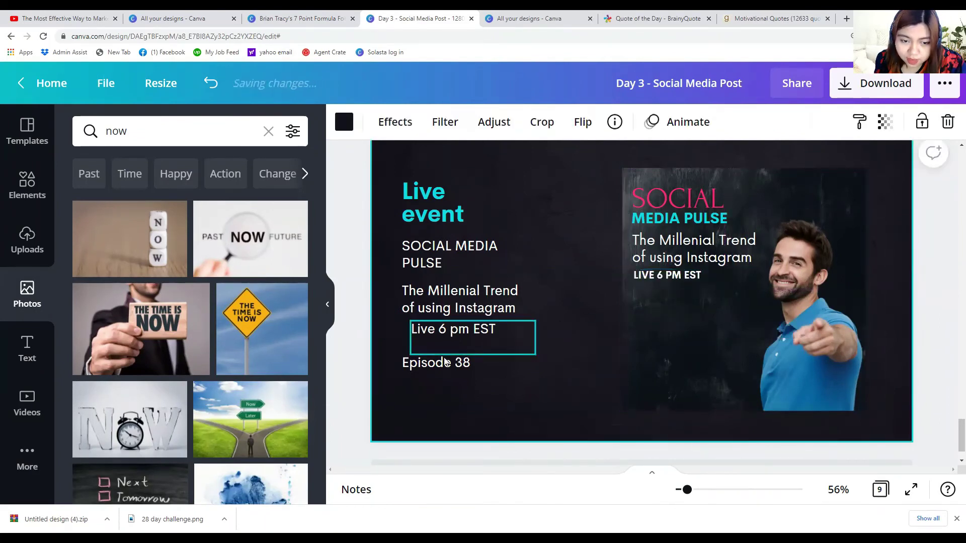
Move the "Episode 38" text next to the square design and add a square shape to the page.
click(446, 362)
drag(446, 361, 598, 353)
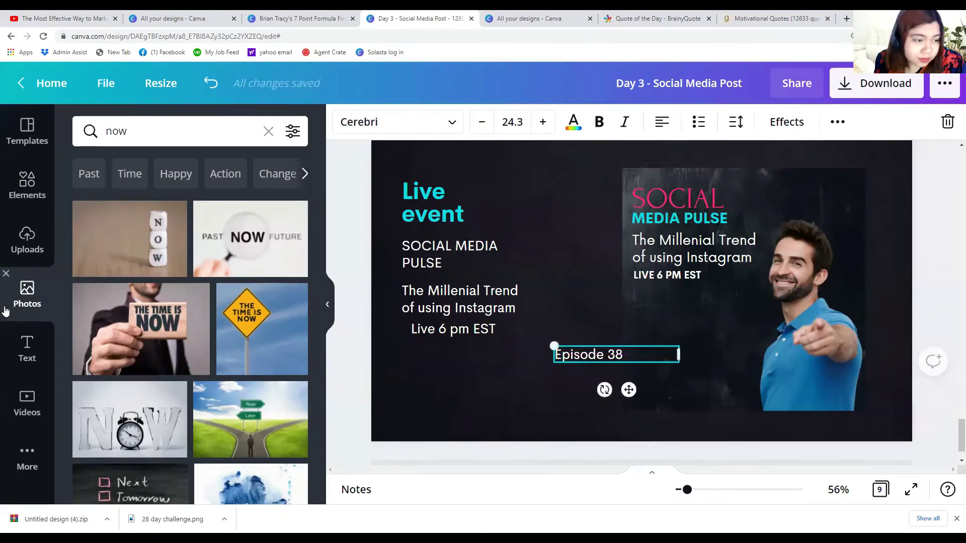
click(27, 185)
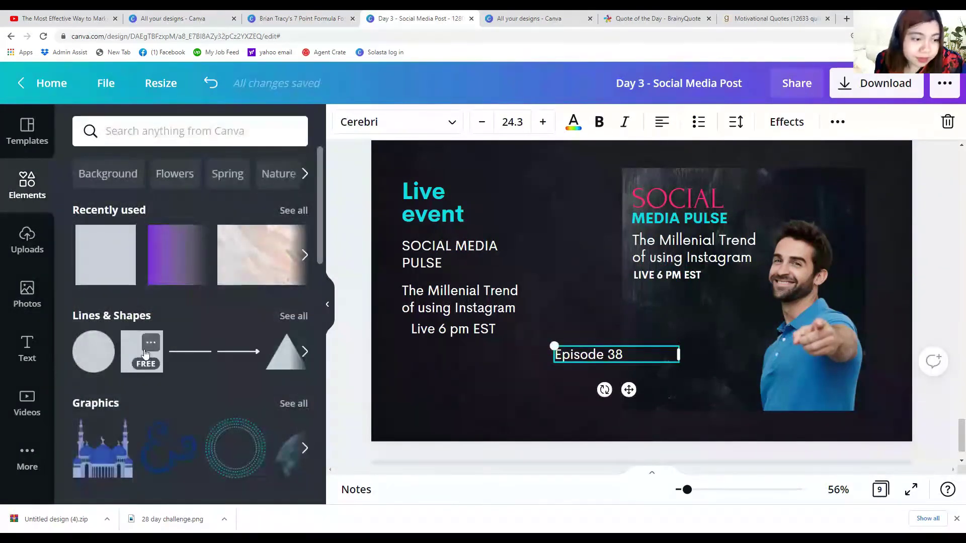
click(144, 348)
click(128, 353)
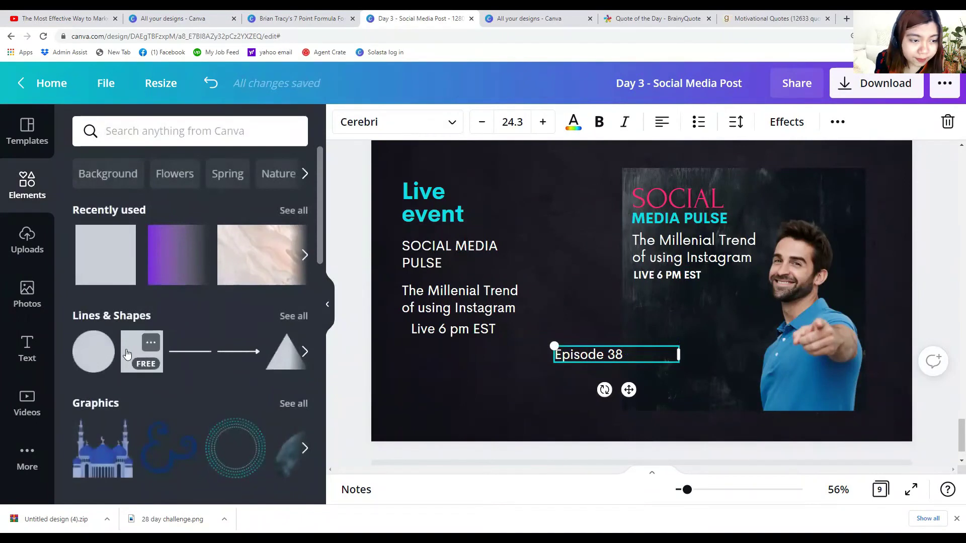
click(127, 354)
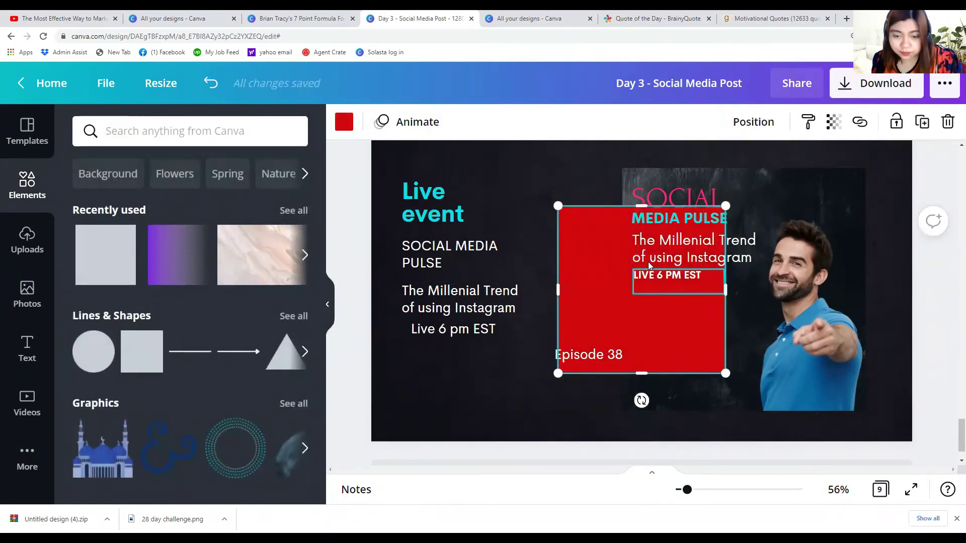
Resize the red square into a thin bar directly beneath the "LIVE 6 PM EST" text.
drag(639, 209, 631, 333)
drag(641, 373, 641, 299)
drag(556, 287, 632, 287)
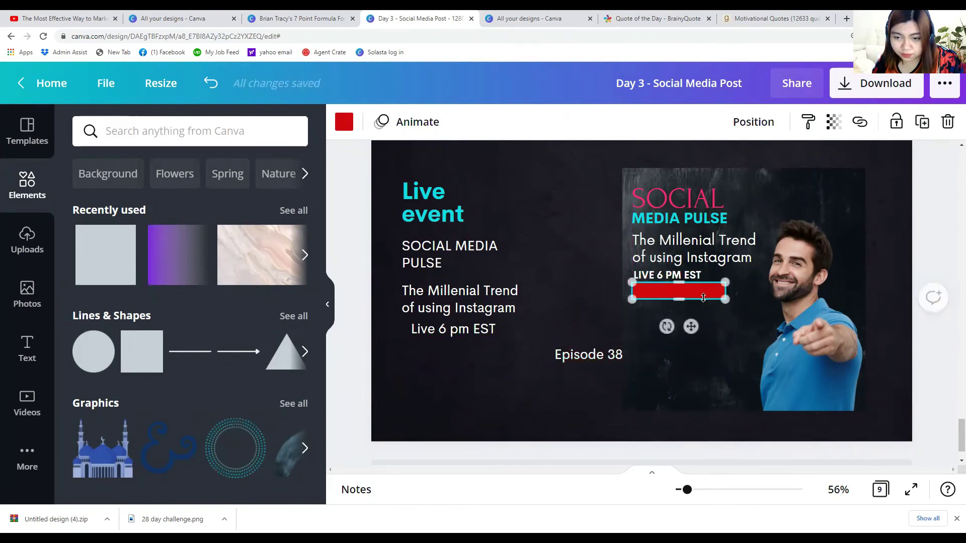
Color "6 PM" in the uppercase time text bright cyan and place the text back beneath the tagline.
click(692, 291)
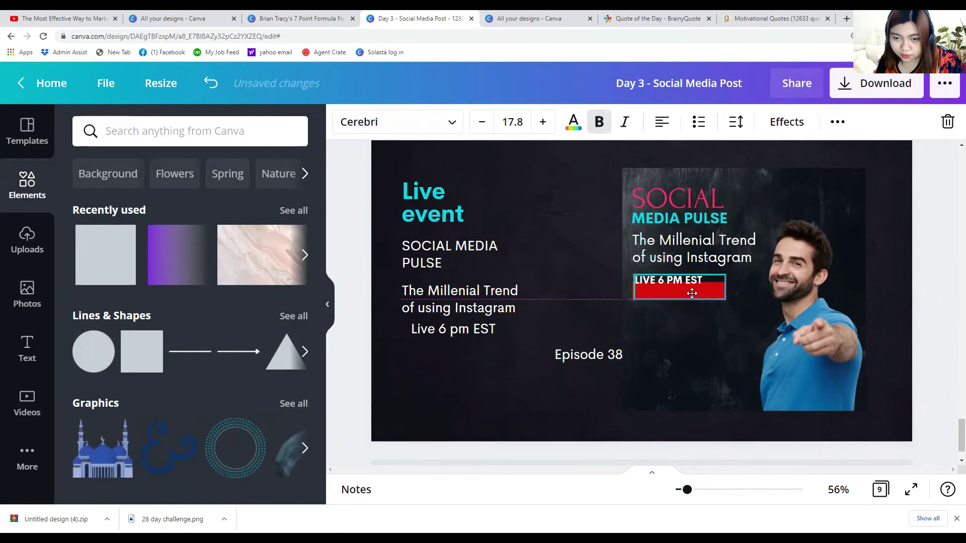
drag(692, 291, 692, 364)
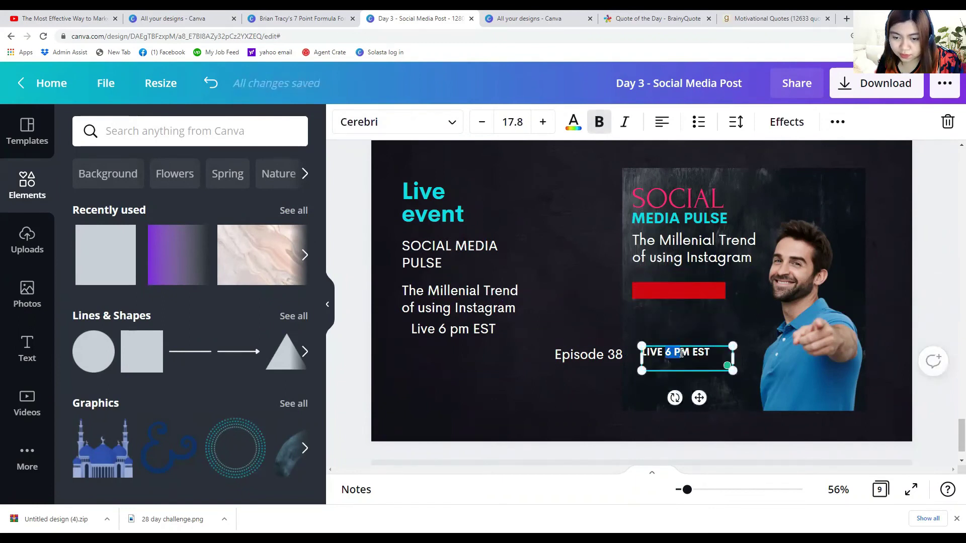
click(575, 125)
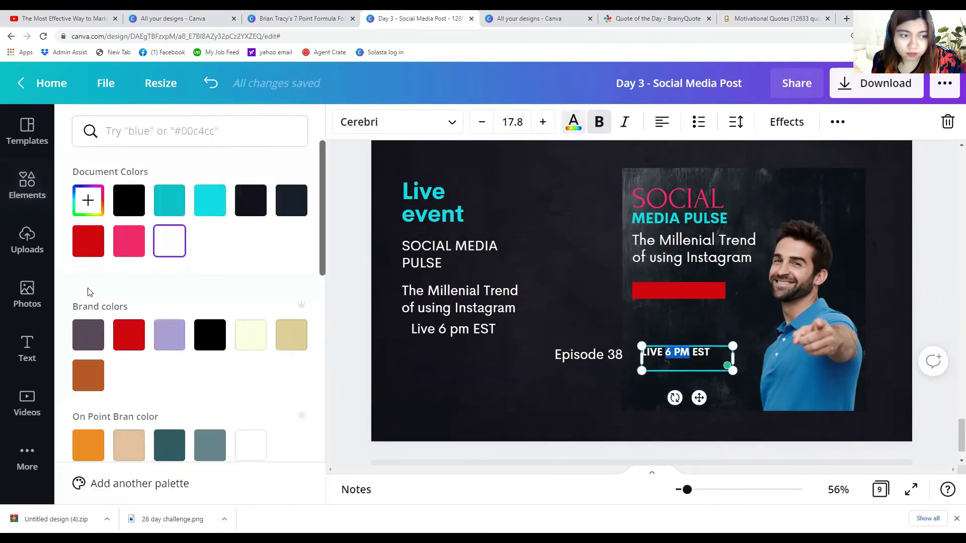
click(206, 204)
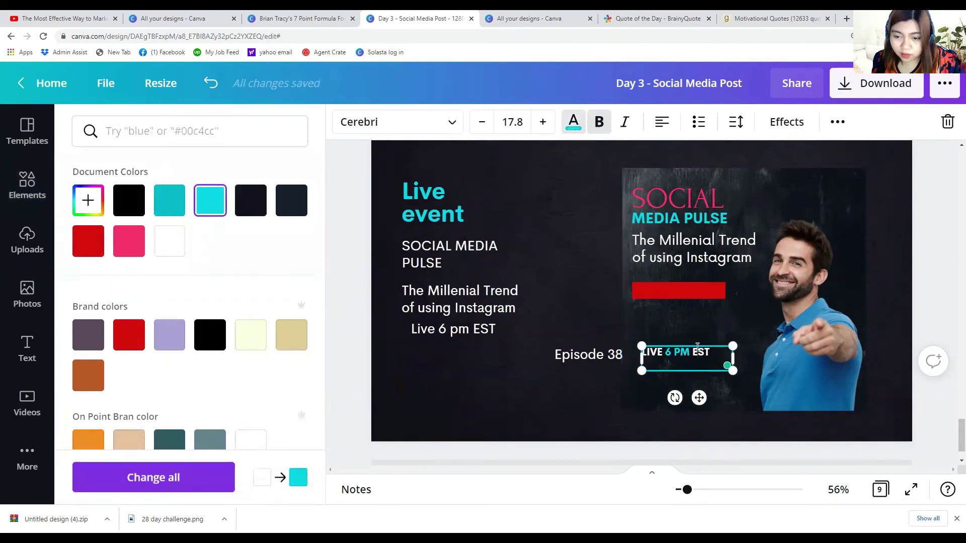
drag(697, 347, 664, 304)
Lower the red bar slightly, bring "Episode 38" closer to it, and recolor the bar pink.
click(664, 298)
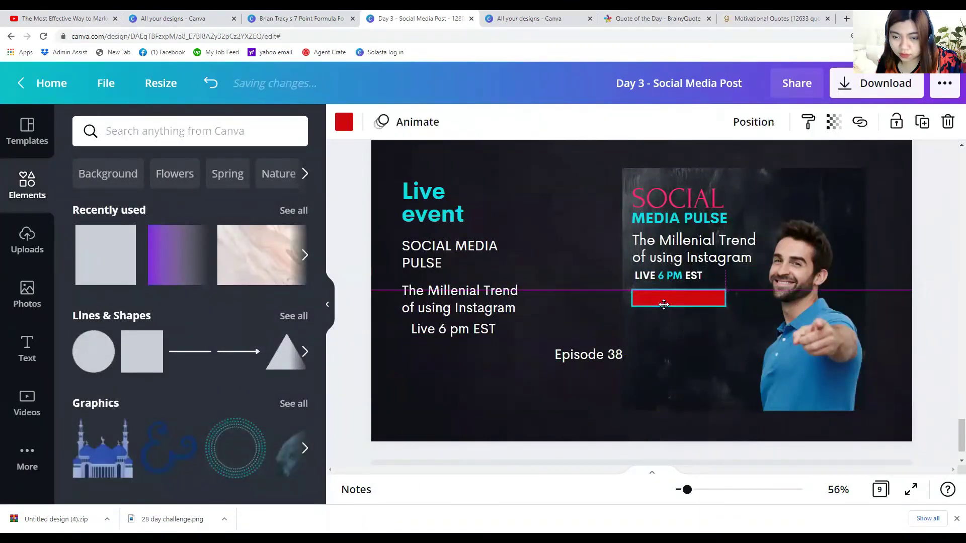
drag(588, 355, 635, 329)
click(661, 297)
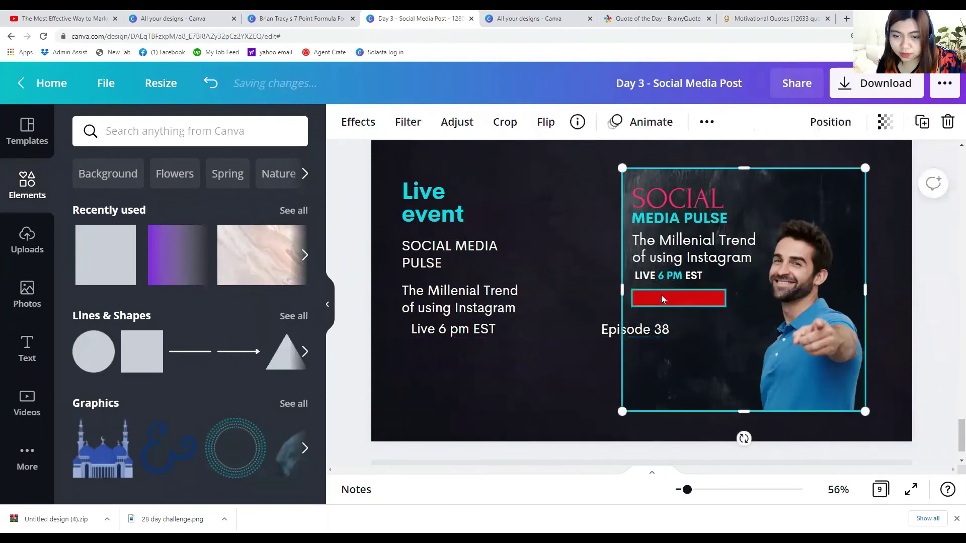
click(662, 299)
click(342, 123)
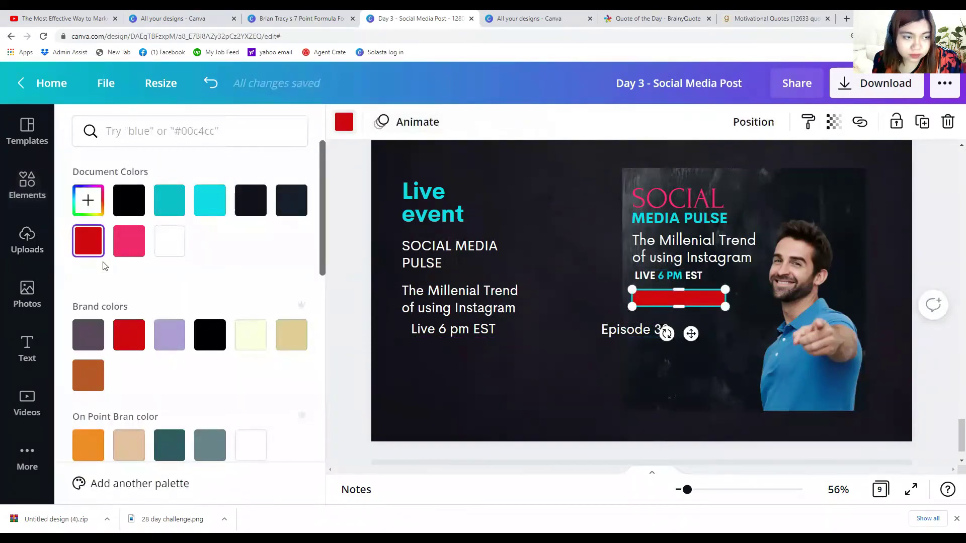
click(129, 241)
Place the "Episode 38" text on the pink bar and shorten both the text box and the bar to fit.
drag(636, 331, 668, 299)
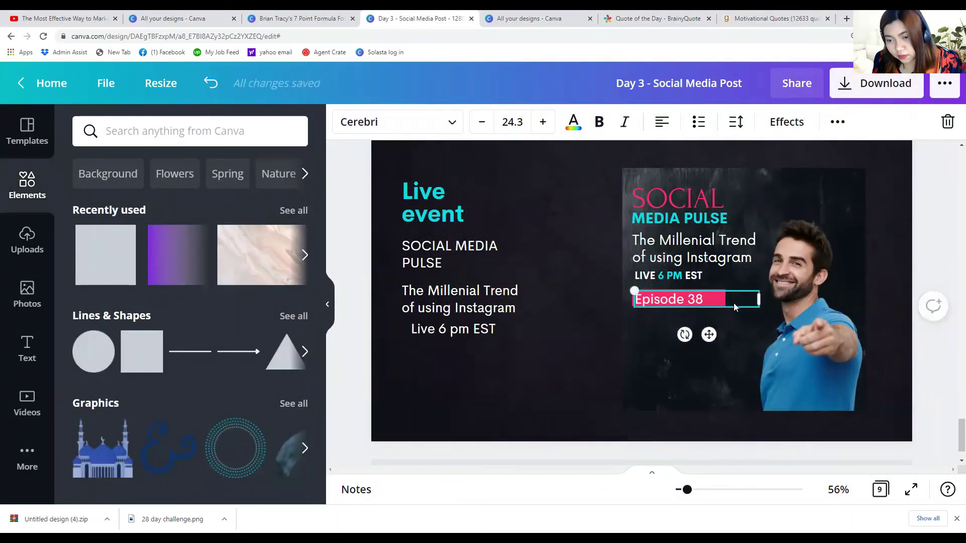
drag(758, 298, 707, 301)
click(713, 351)
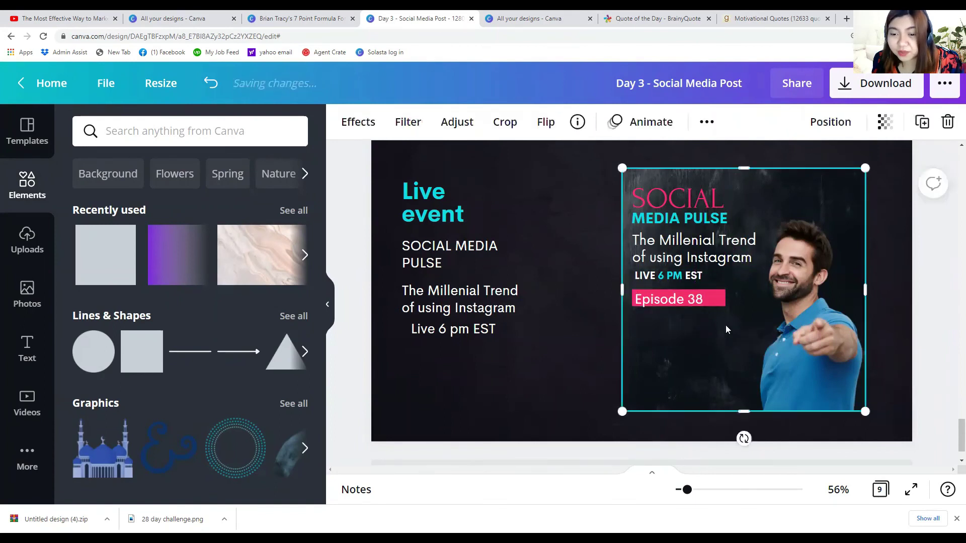
click(722, 301)
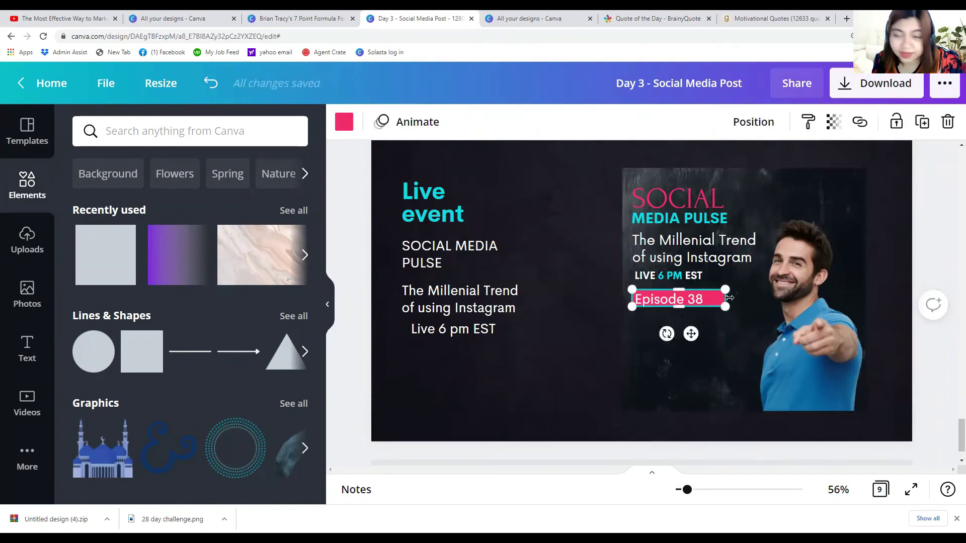
drag(724, 298, 712, 300)
Make "Episode 38" bold on a single line and align the original "Live 6 pm EST" text with the texts above it.
click(685, 303)
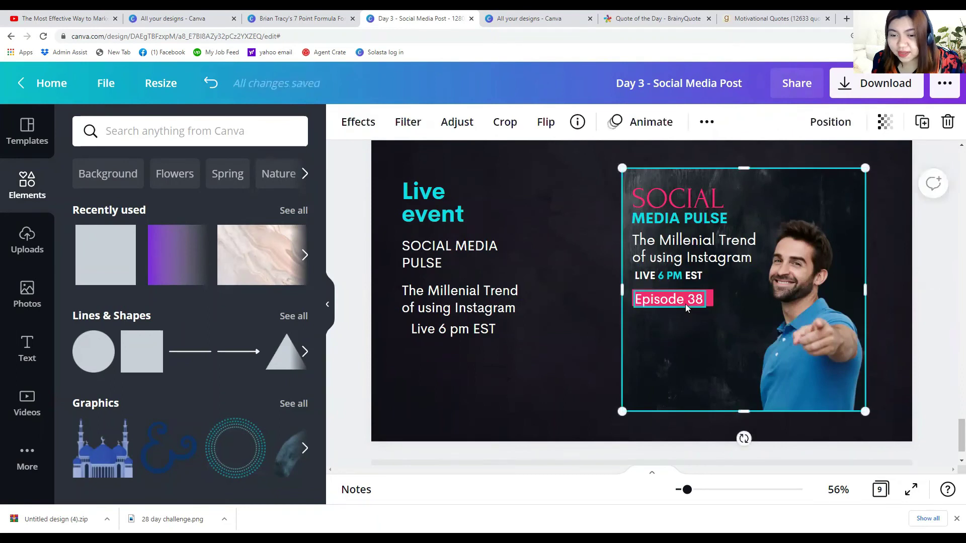
click(685, 304)
key(ctrl+b)
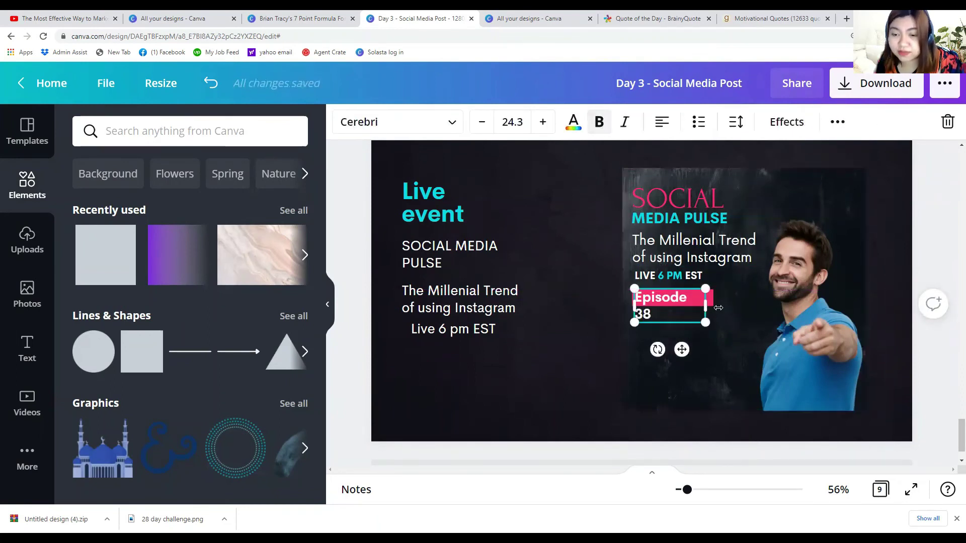
drag(706, 306, 725, 308)
click(604, 362)
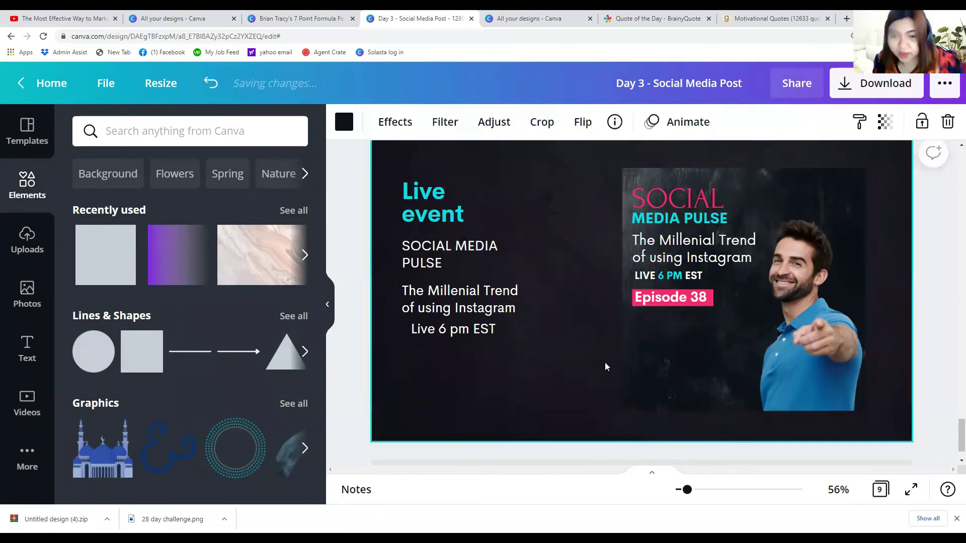
drag(452, 332, 442, 334)
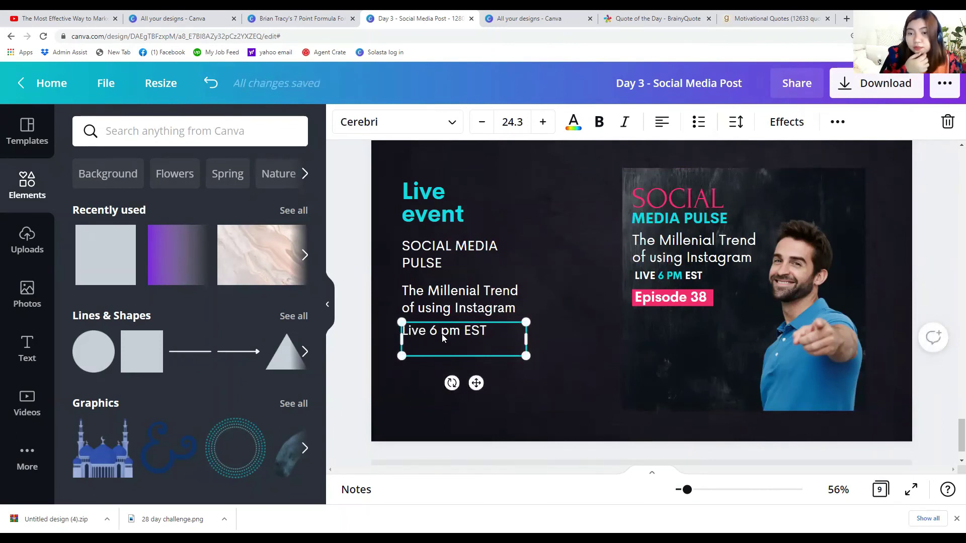
Search the elements for "geometric" and add the hexagon line pattern graphic to the page.
click(159, 137)
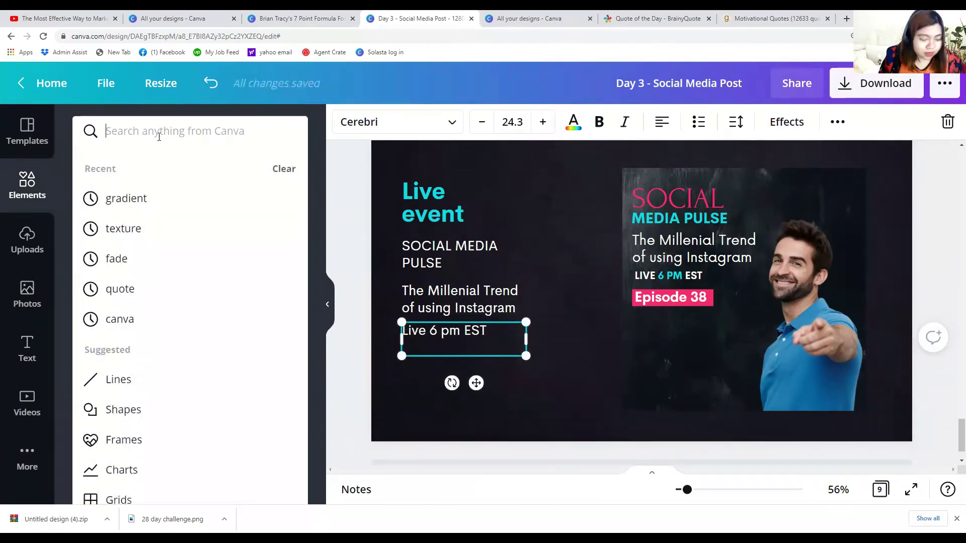
text(geometr)
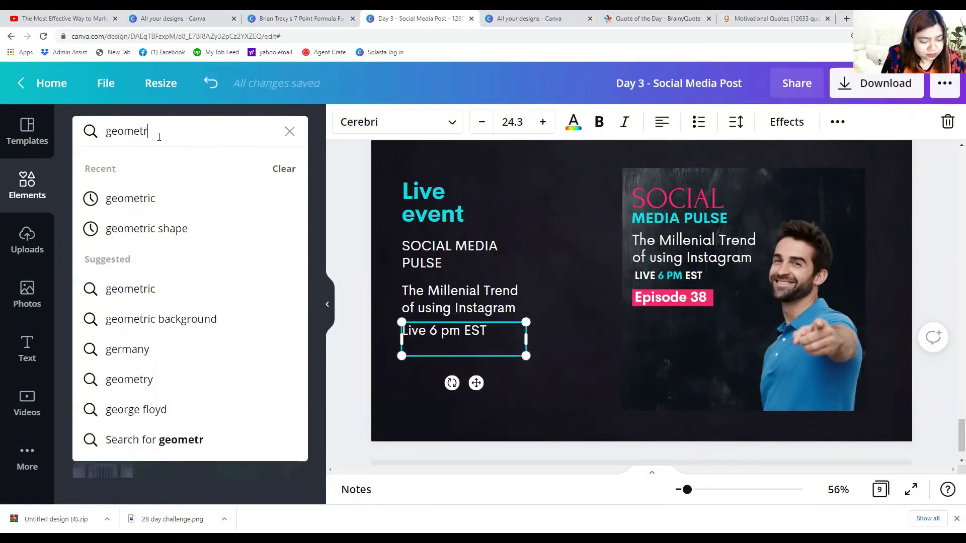
text(ic)
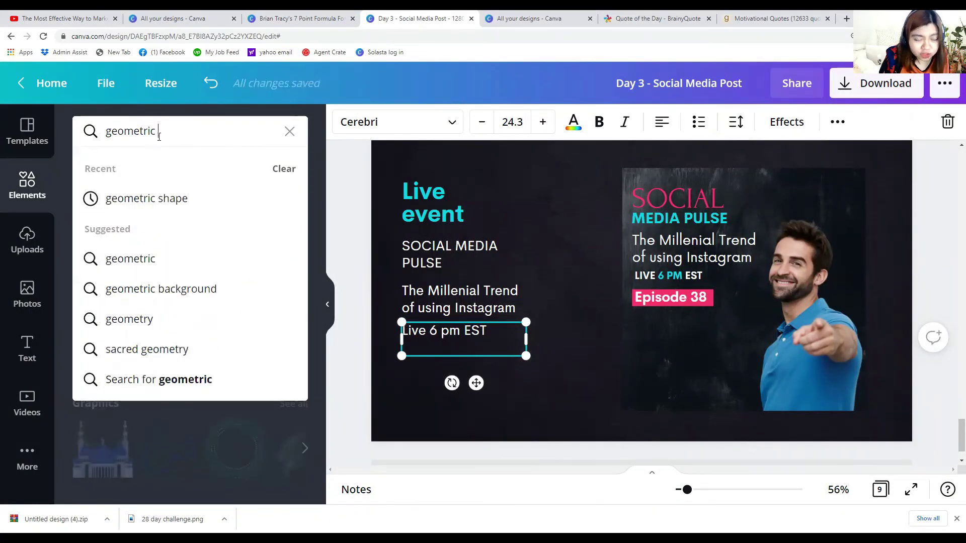
key(Return)
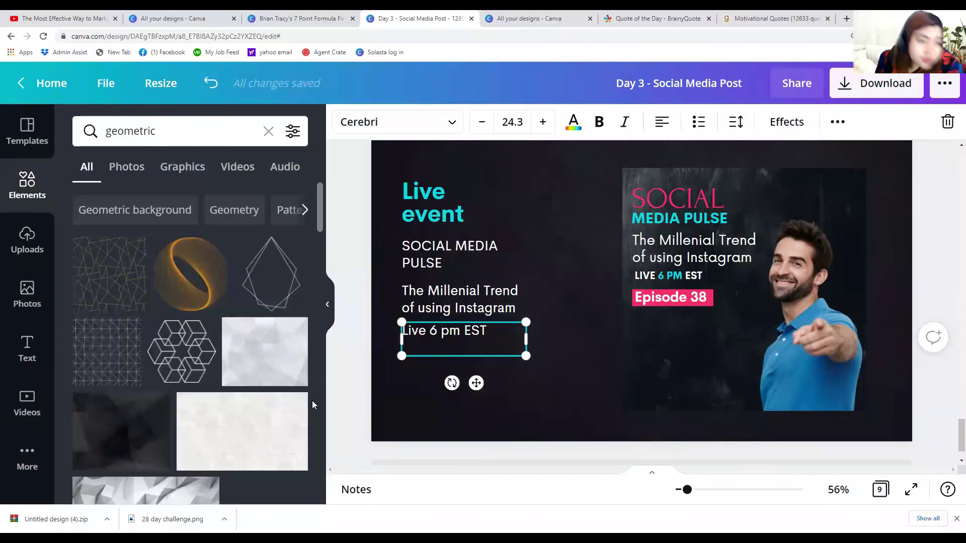
scroll(151, 403, down, 3)
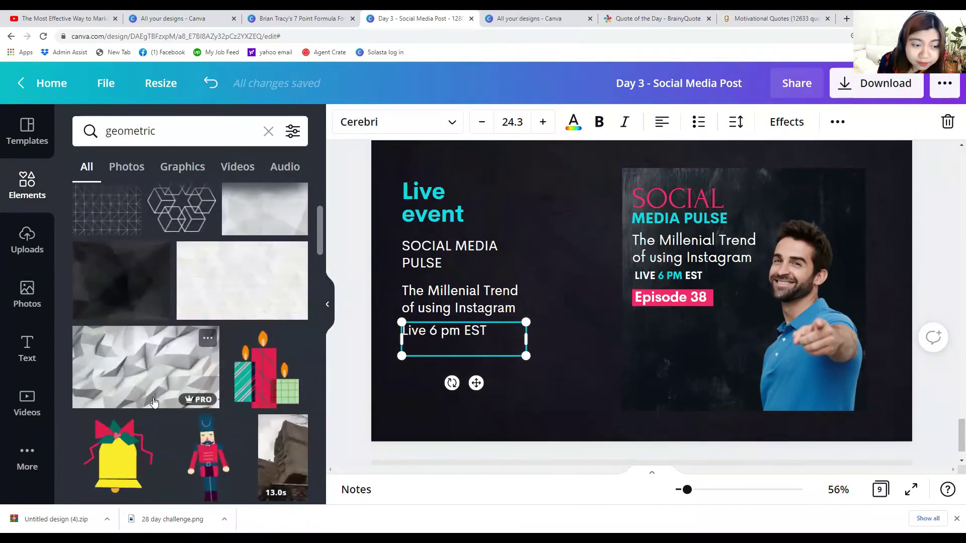
scroll(154, 402, down, 3)
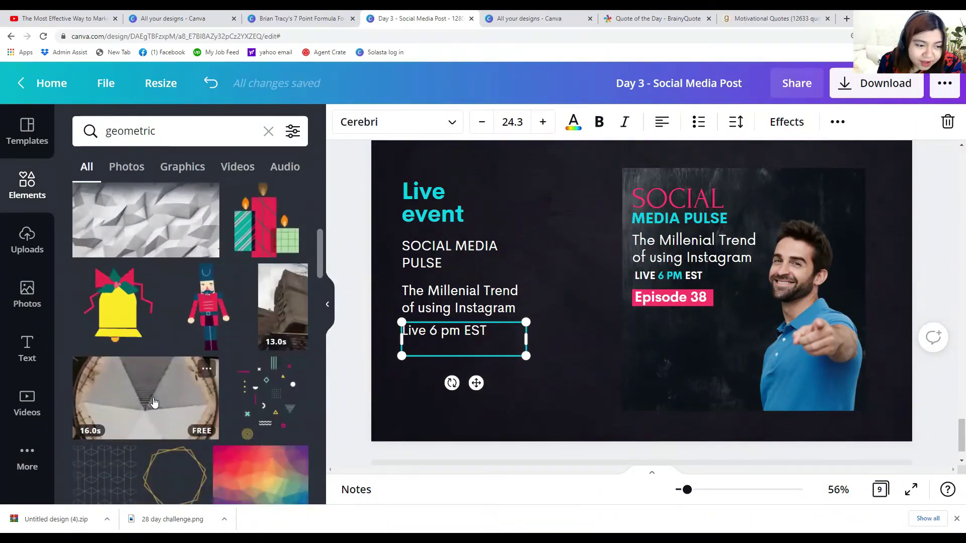
scroll(153, 403, down, 3)
scroll(154, 402, down, 3)
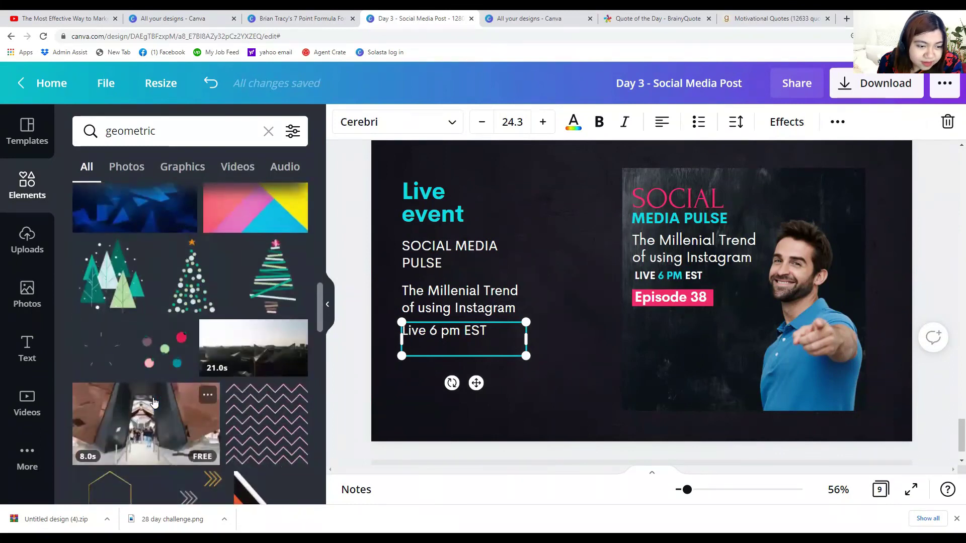
scroll(154, 403, up, 12)
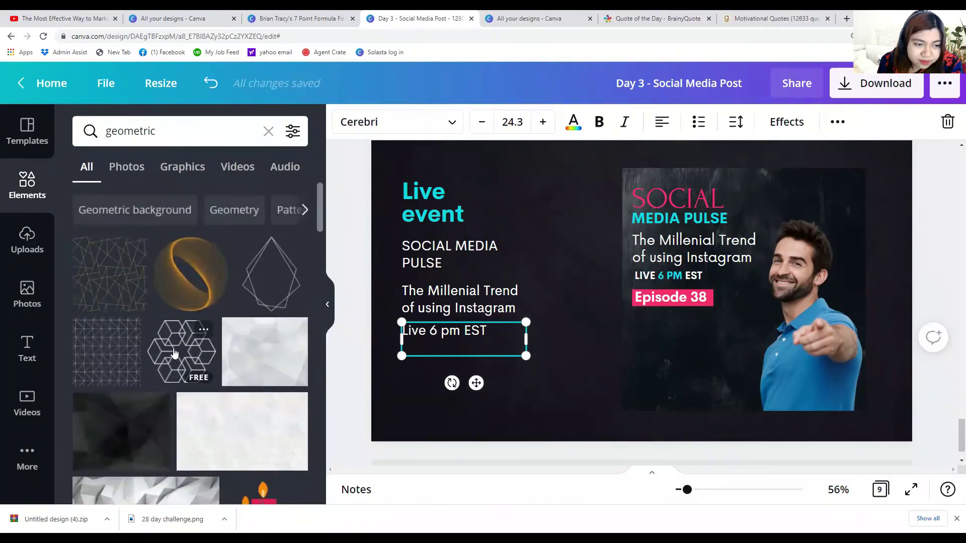
click(175, 354)
scroll(266, 408, down, 4)
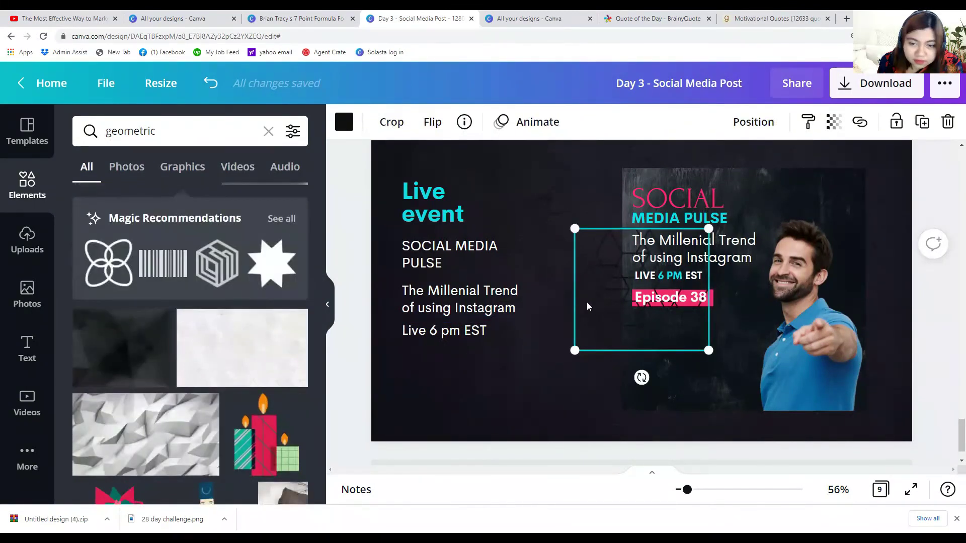
Place the hexagon graphic over the man in the square's lower corner, slightly enlarged, and recolor it bright cyan.
drag(671, 328, 765, 364)
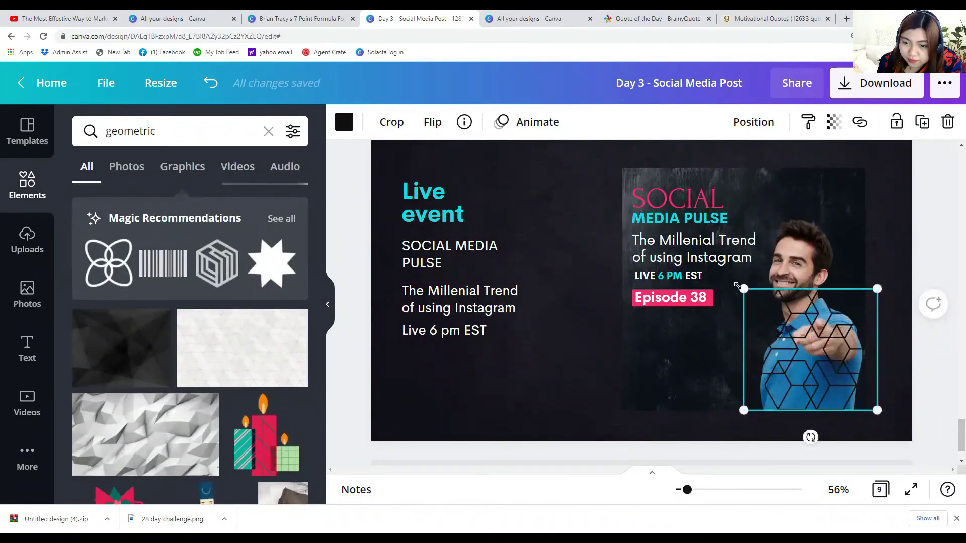
drag(743, 288, 701, 282)
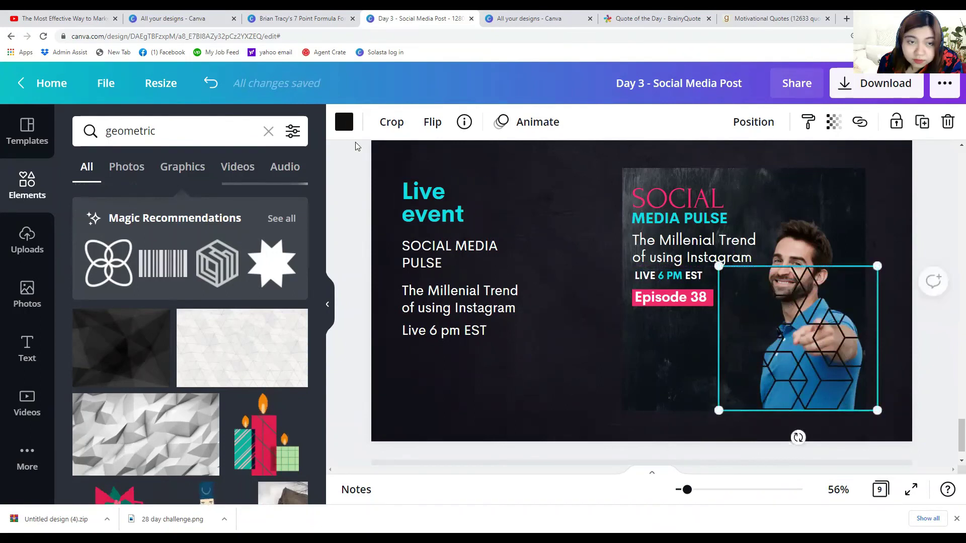
click(344, 122)
click(210, 200)
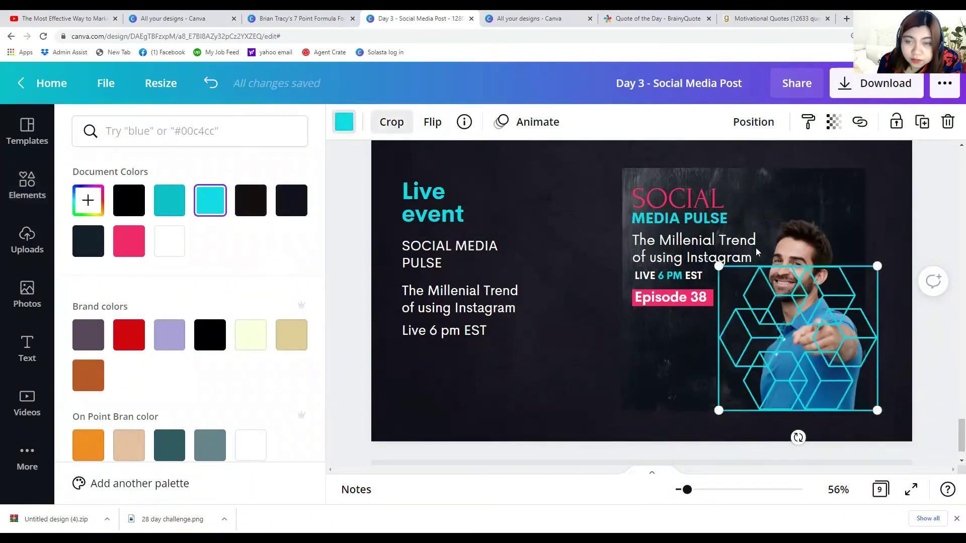
Crop the hexagon graphic's outer side so it ends at the edge of the square design.
double_click(847, 308)
drag(873, 270, 884, 228)
click(884, 228)
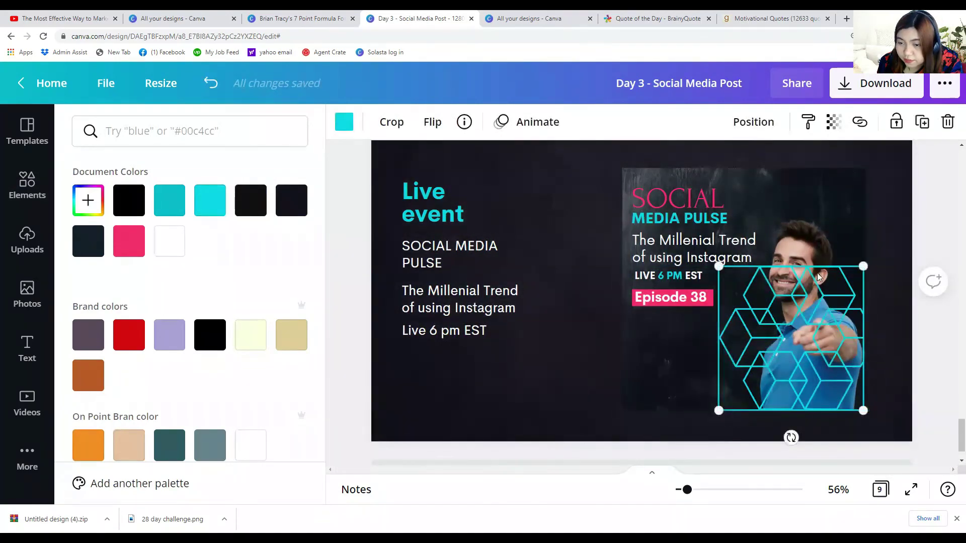
Bring the man's photo forward so it sits in front of the hexagon graphic.
click(819, 233)
click(825, 128)
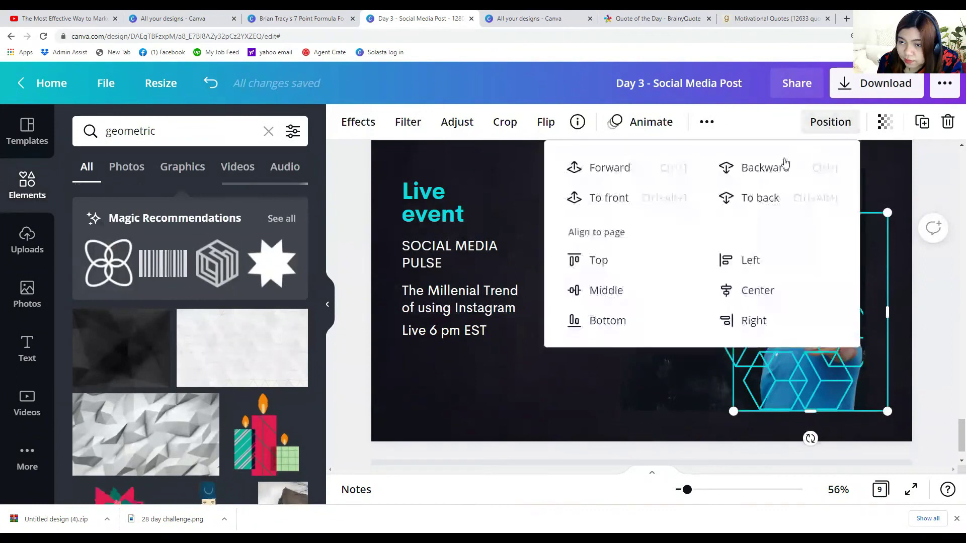
click(579, 160)
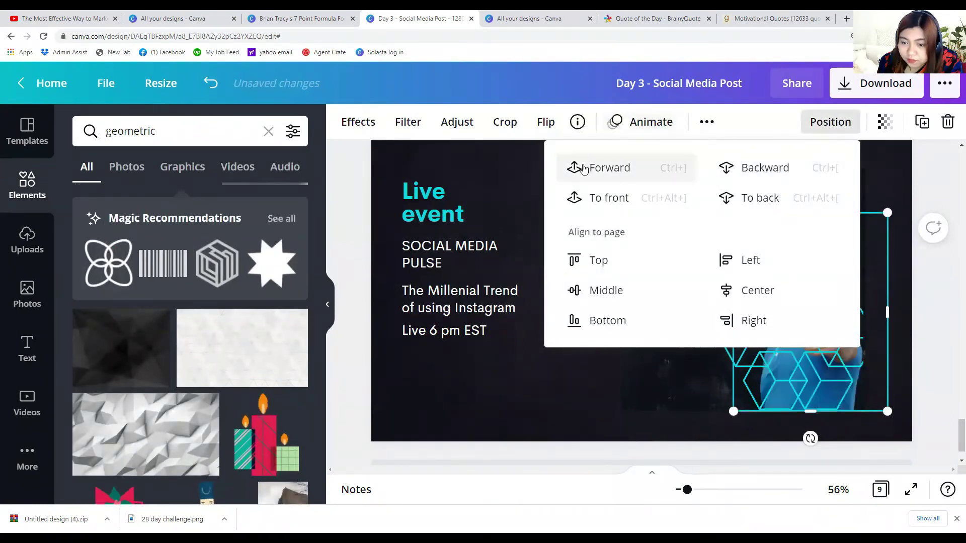
click(863, 402)
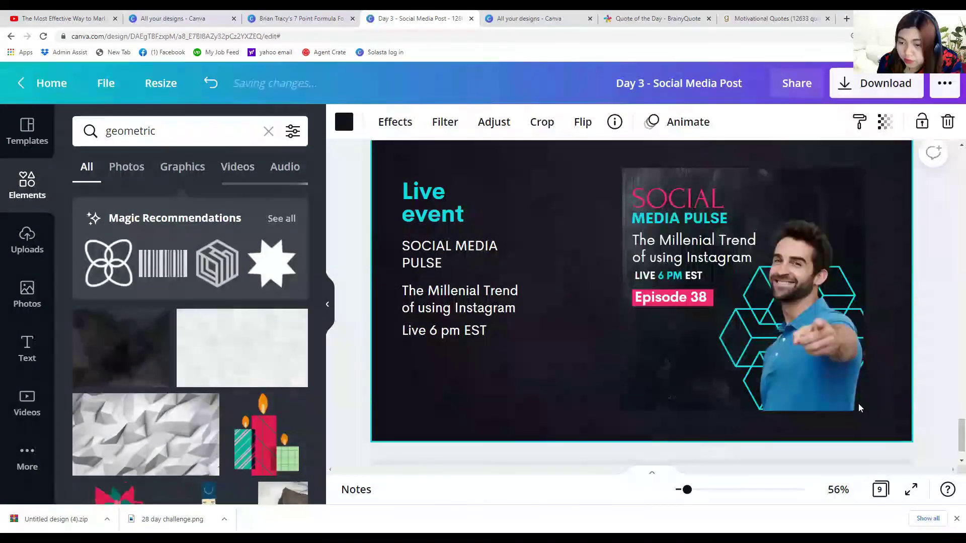
Try turning the man's photo black and white by setting its saturation to -100.
click(802, 375)
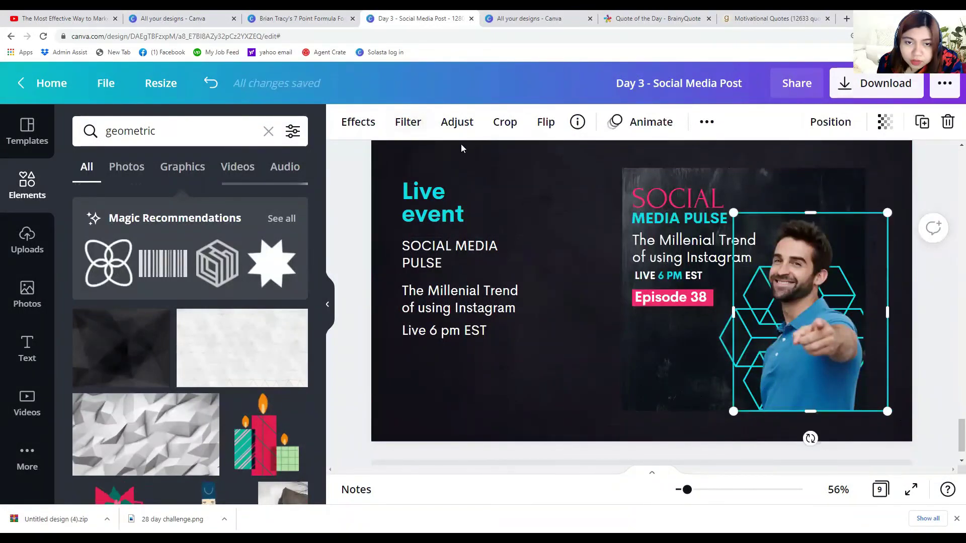
click(456, 122)
drag(200, 219, 100, 226)
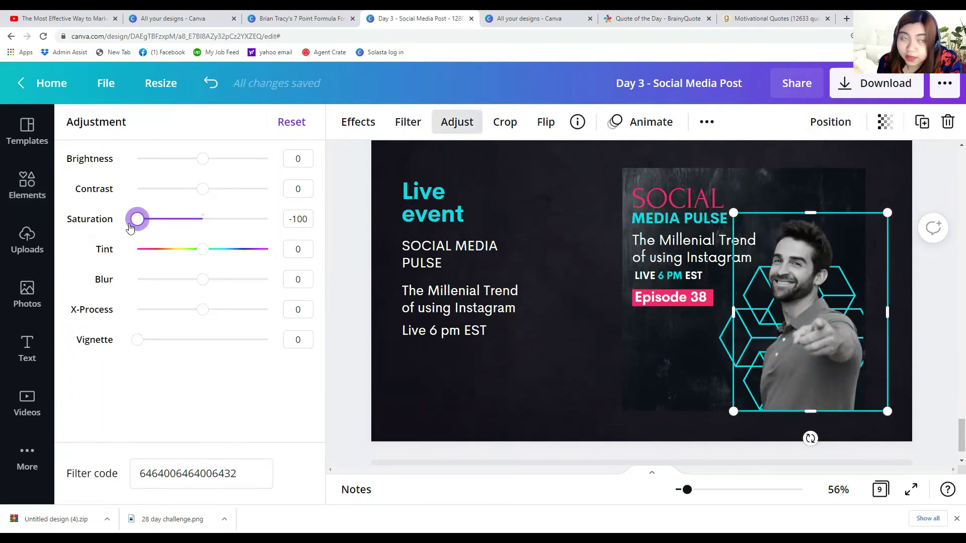
click(859, 233)
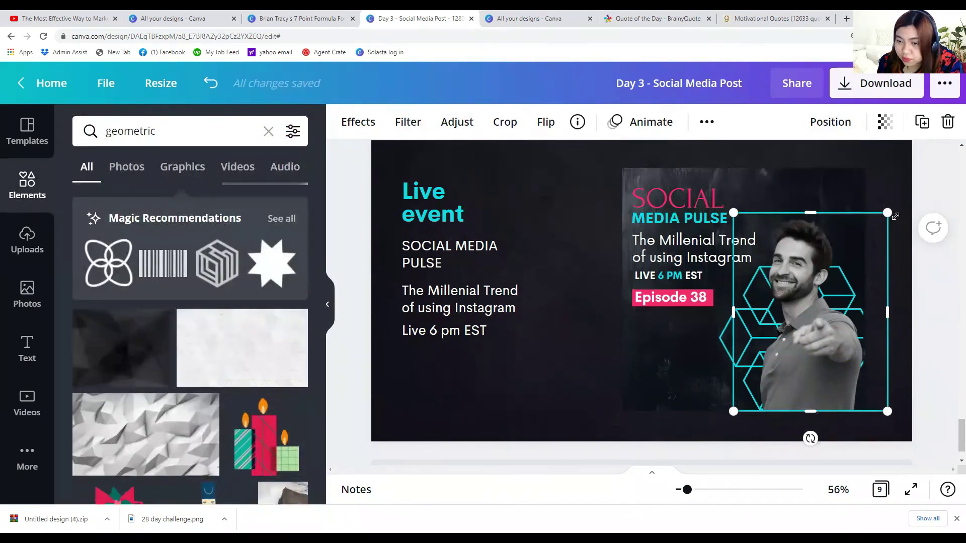
Enlarge the man's photo slightly and crop its outer side so it ends at the edge of the square design.
drag(895, 216, 898, 201)
drag(899, 307, 866, 306)
click(703, 333)
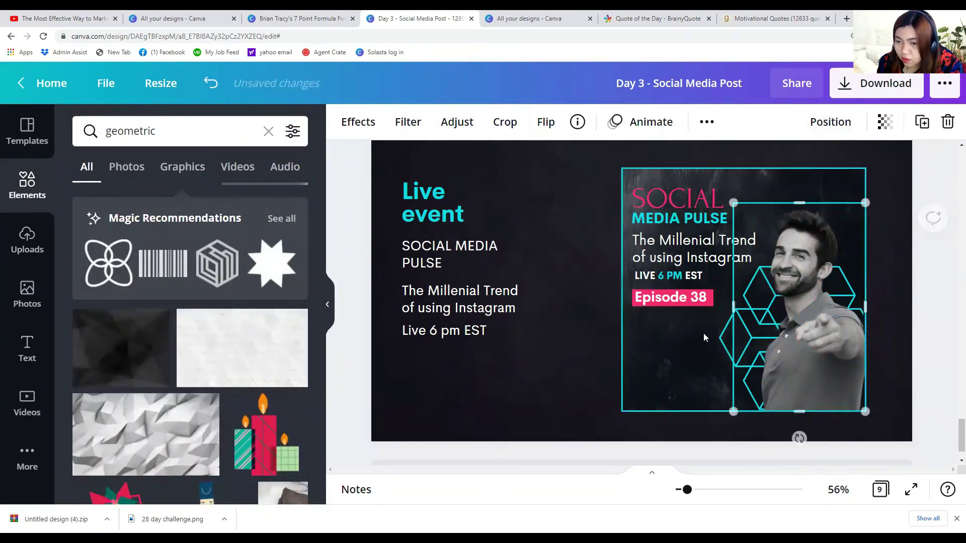
Set the man's photo saturation to -39 and its contrast to 37.
click(795, 370)
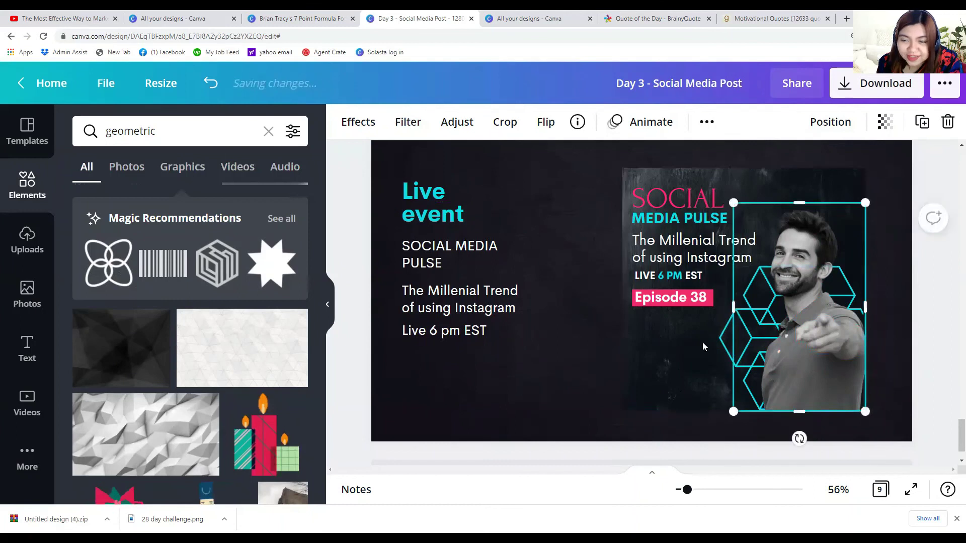
click(464, 129)
drag(156, 226, 182, 238)
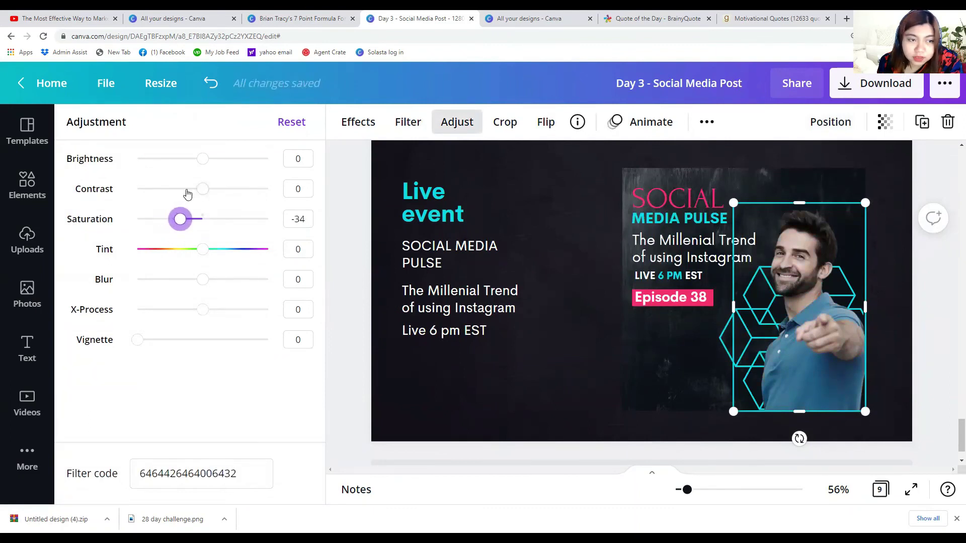
drag(173, 226, 178, 229)
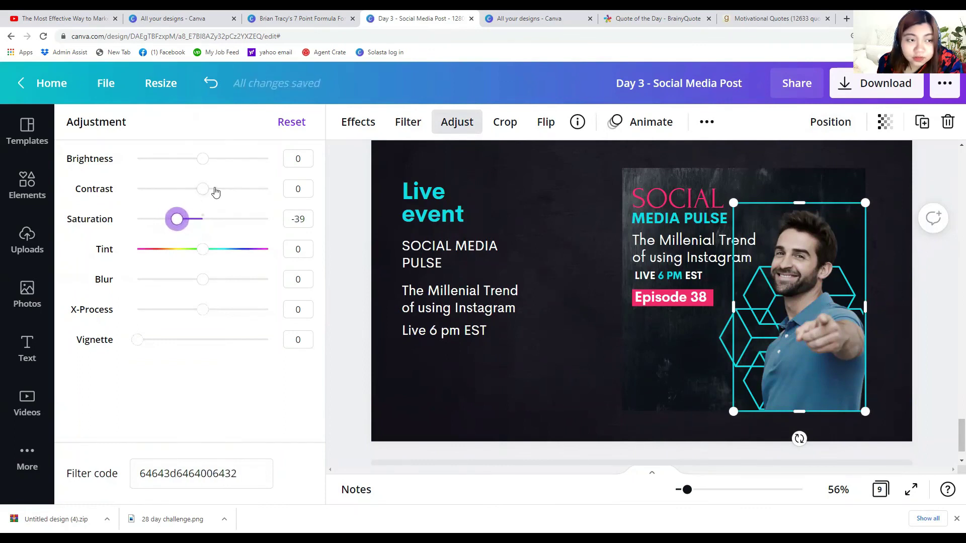
drag(210, 192, 228, 195)
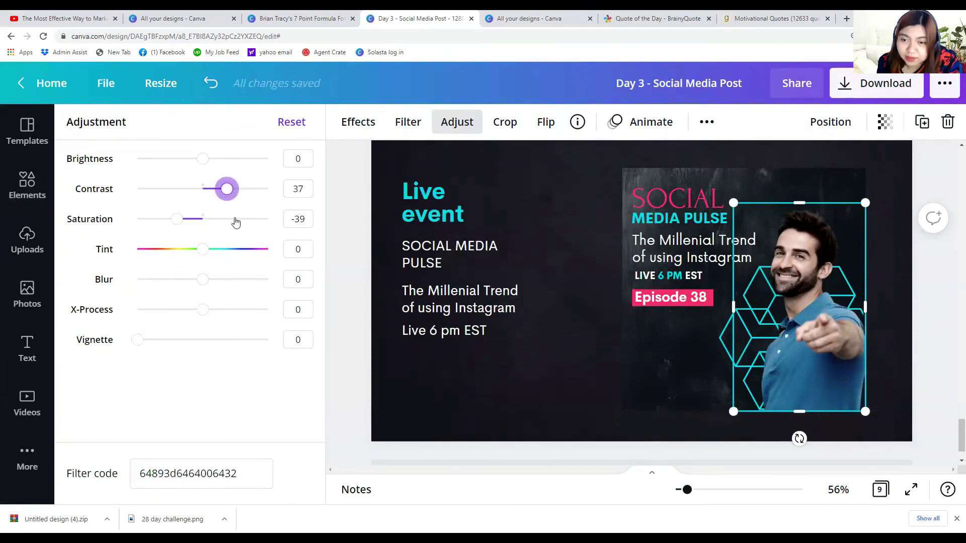
click(657, 363)
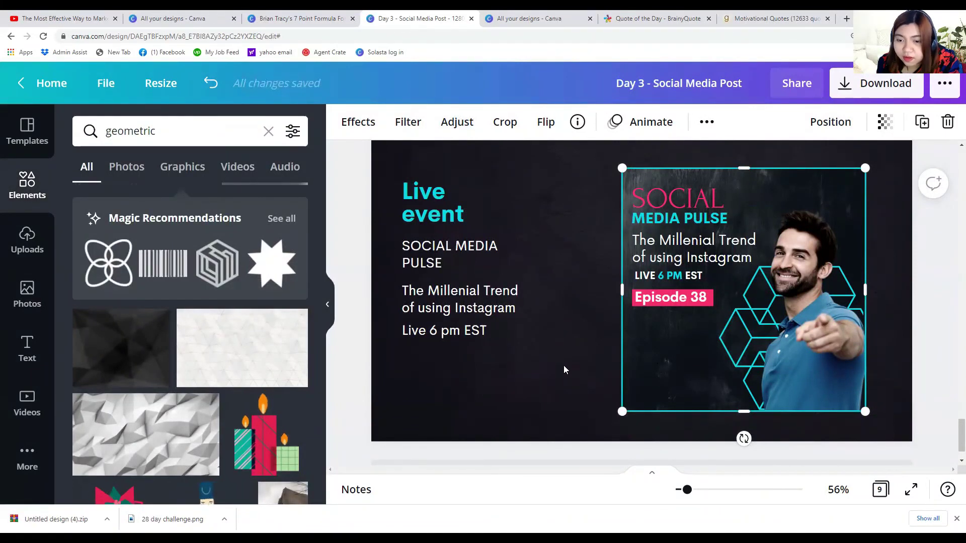
Change the background color of the Live event page to white.
click(525, 374)
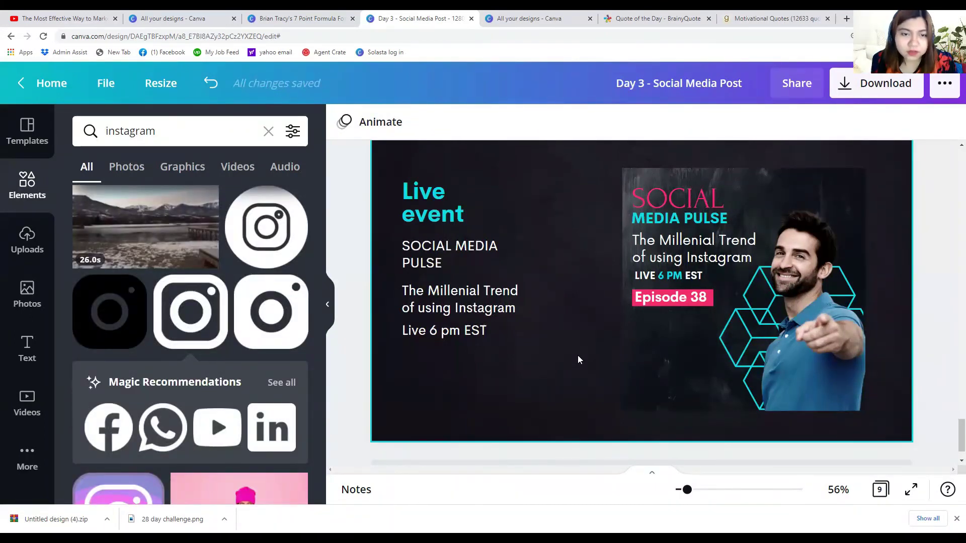
click(511, 355)
click(535, 409)
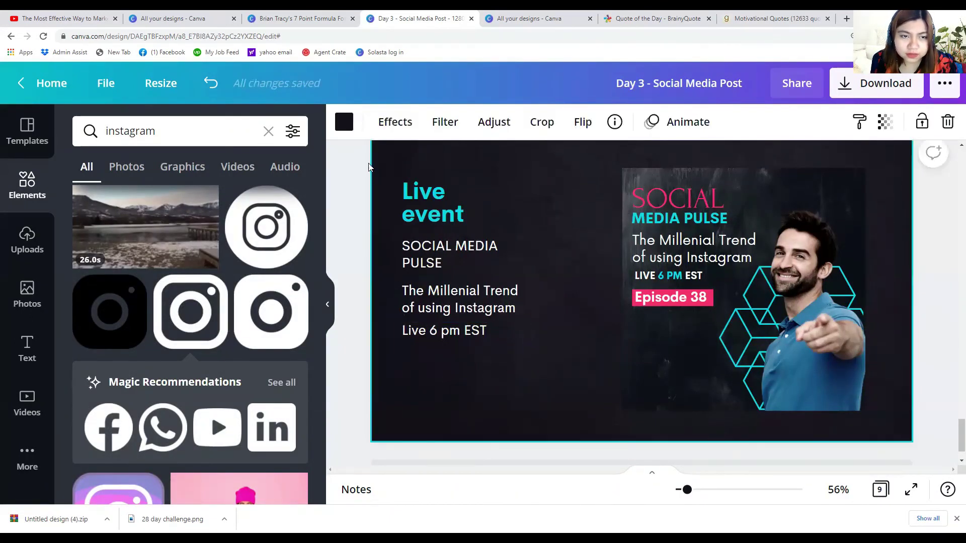
click(338, 124)
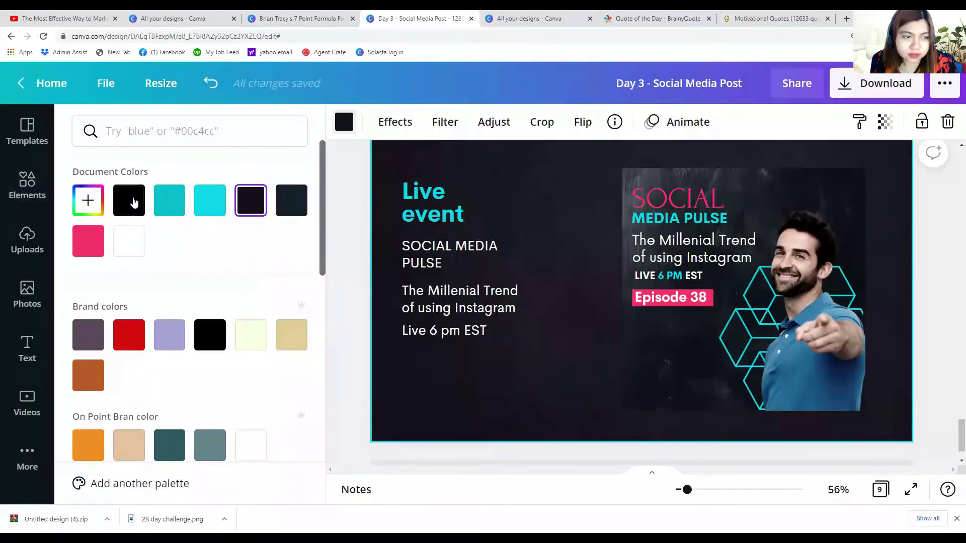
click(131, 245)
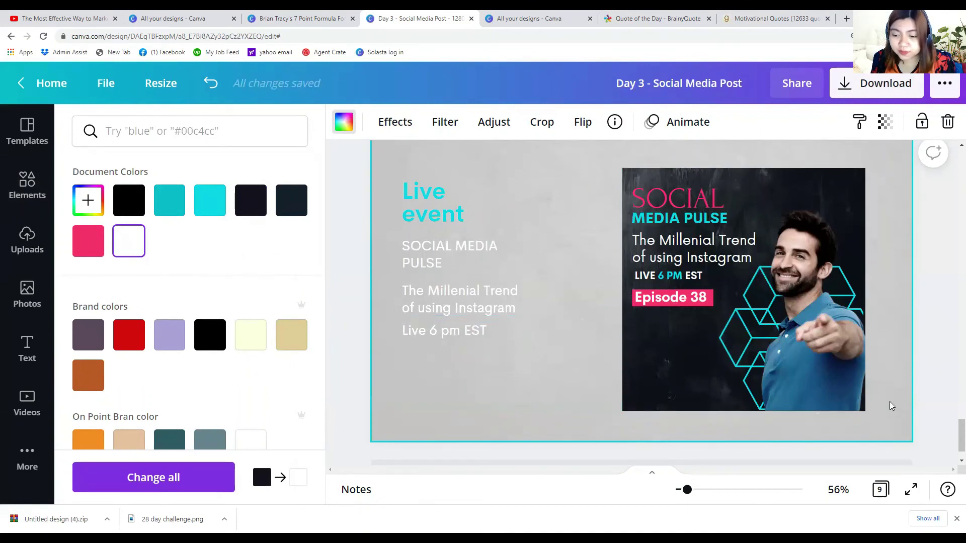
Look back through the quotes, Special days and Live event sample posts on pages 7 to 9.
scroll(876, 397, up, 2)
scroll(840, 393, down, 2)
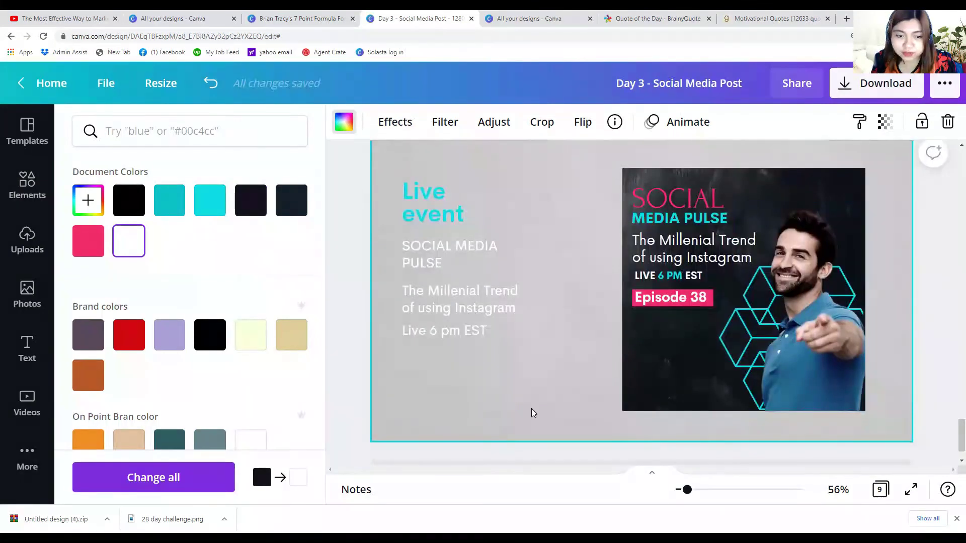
scroll(635, 323, up, 6)
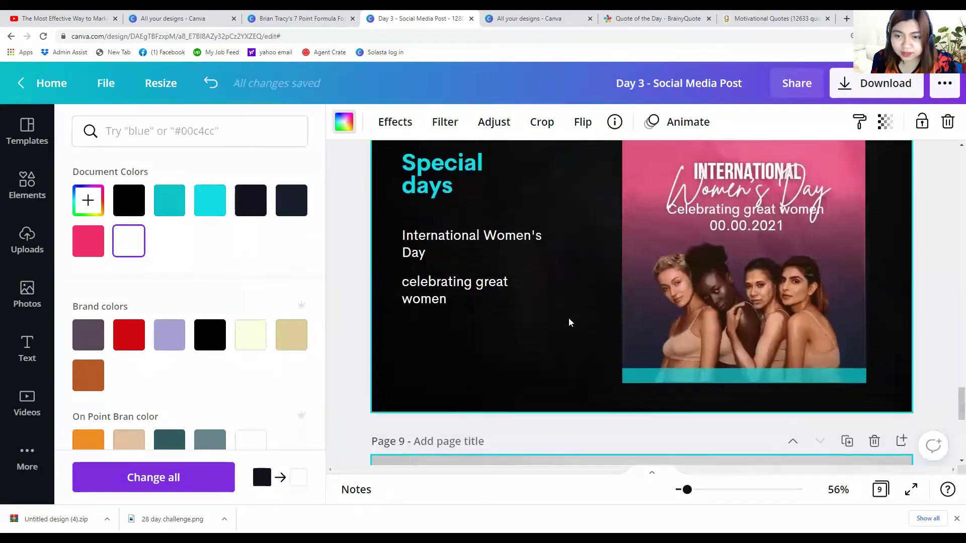
scroll(568, 318, up, 9)
scroll(568, 318, up, 7)
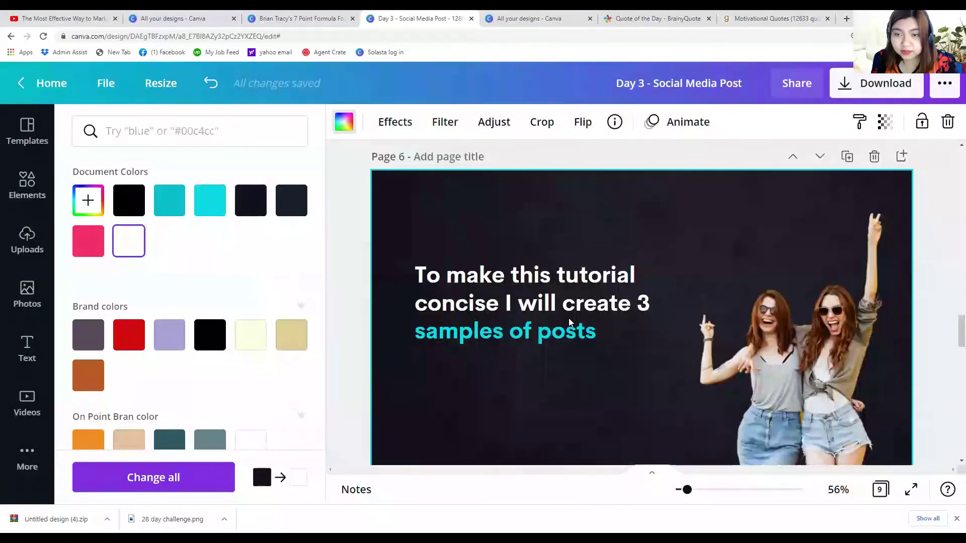
scroll(569, 318, down, 4)
scroll(579, 302, down, 4)
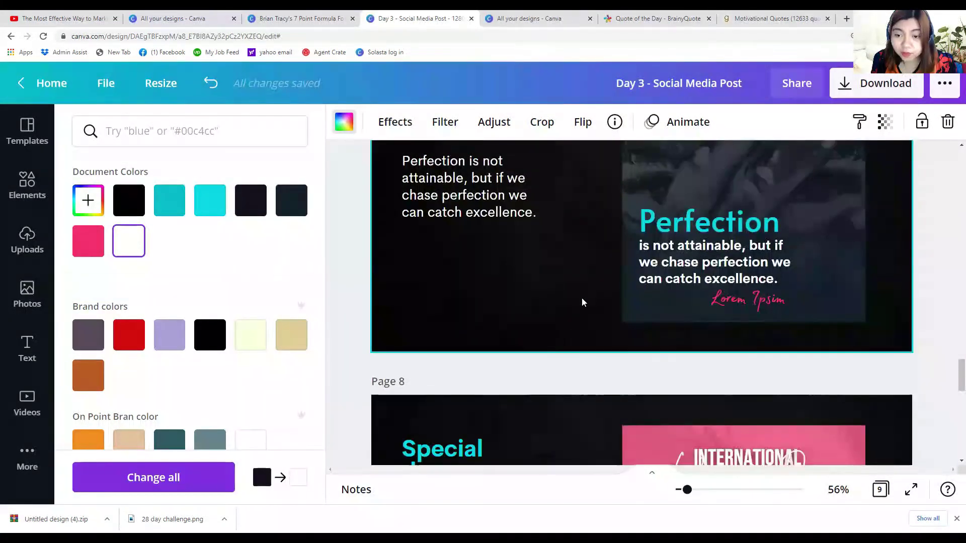
scroll(669, 302, up, 2)
click(665, 297)
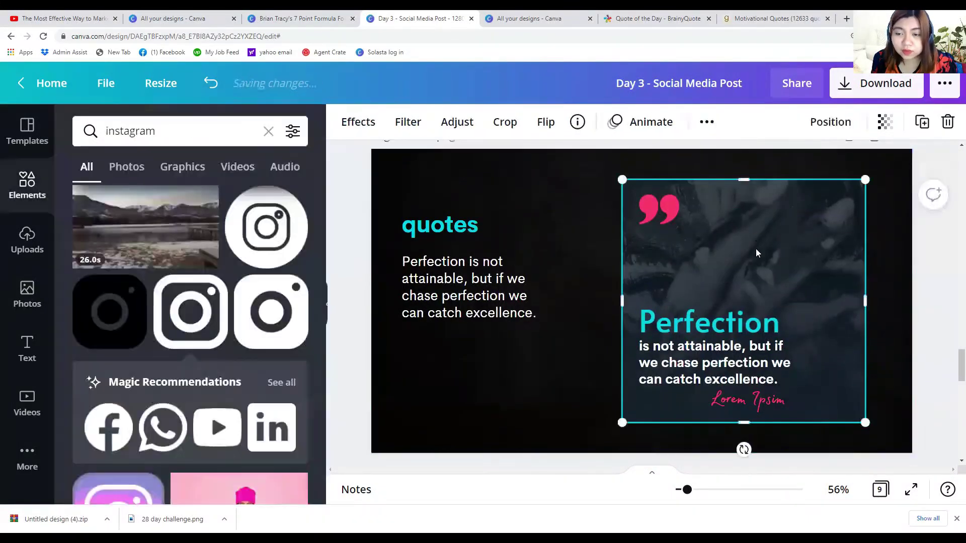
scroll(753, 254, down, 5)
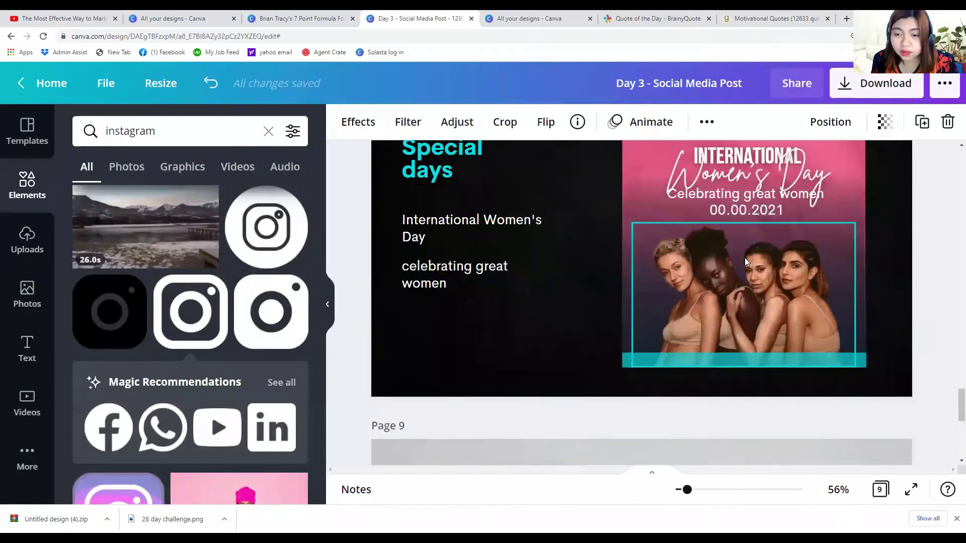
scroll(745, 261, up, 2)
scroll(744, 261, down, 2)
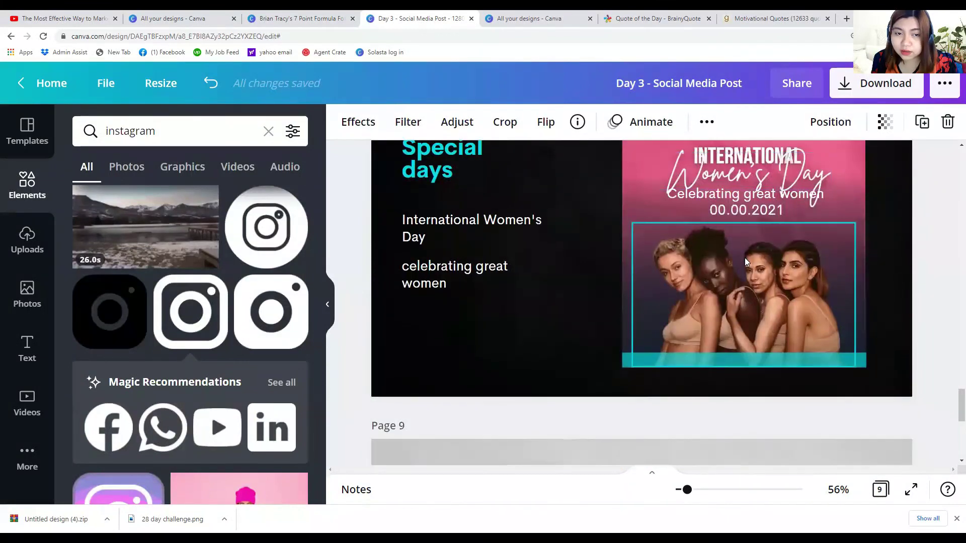
scroll(744, 257, up, 2)
scroll(694, 289, down, 2)
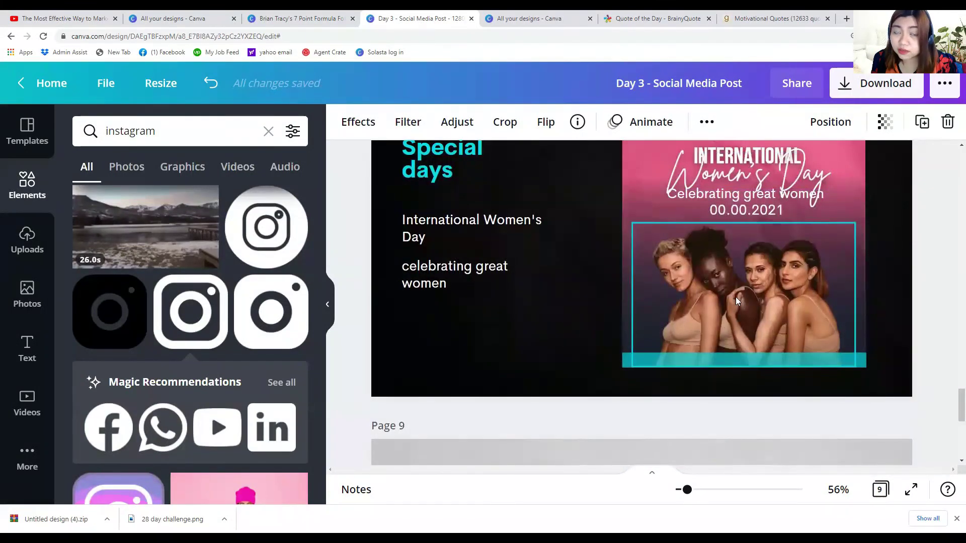
scroll(747, 299, up, 1)
scroll(687, 291, down, 5)
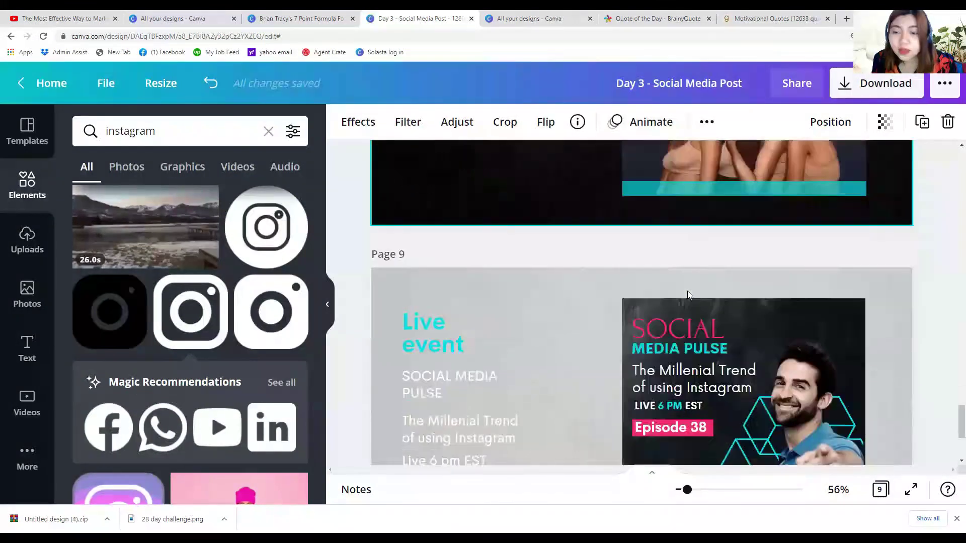